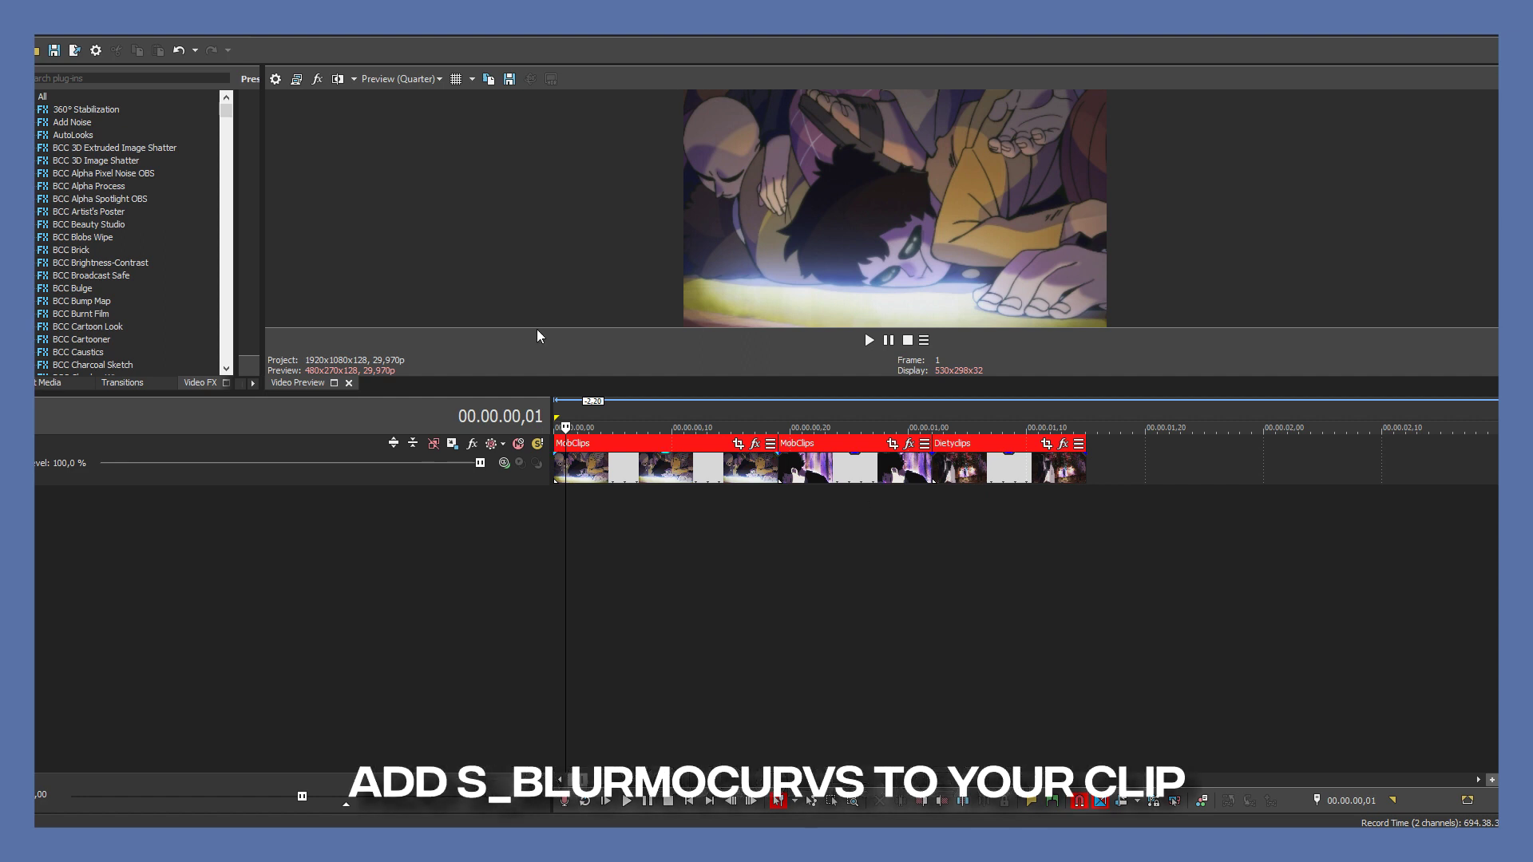
Find the S_BlurMoCurves effect by searching for "moc" and apply its default preset to the first MobClips clip.
left_click(200, 78)
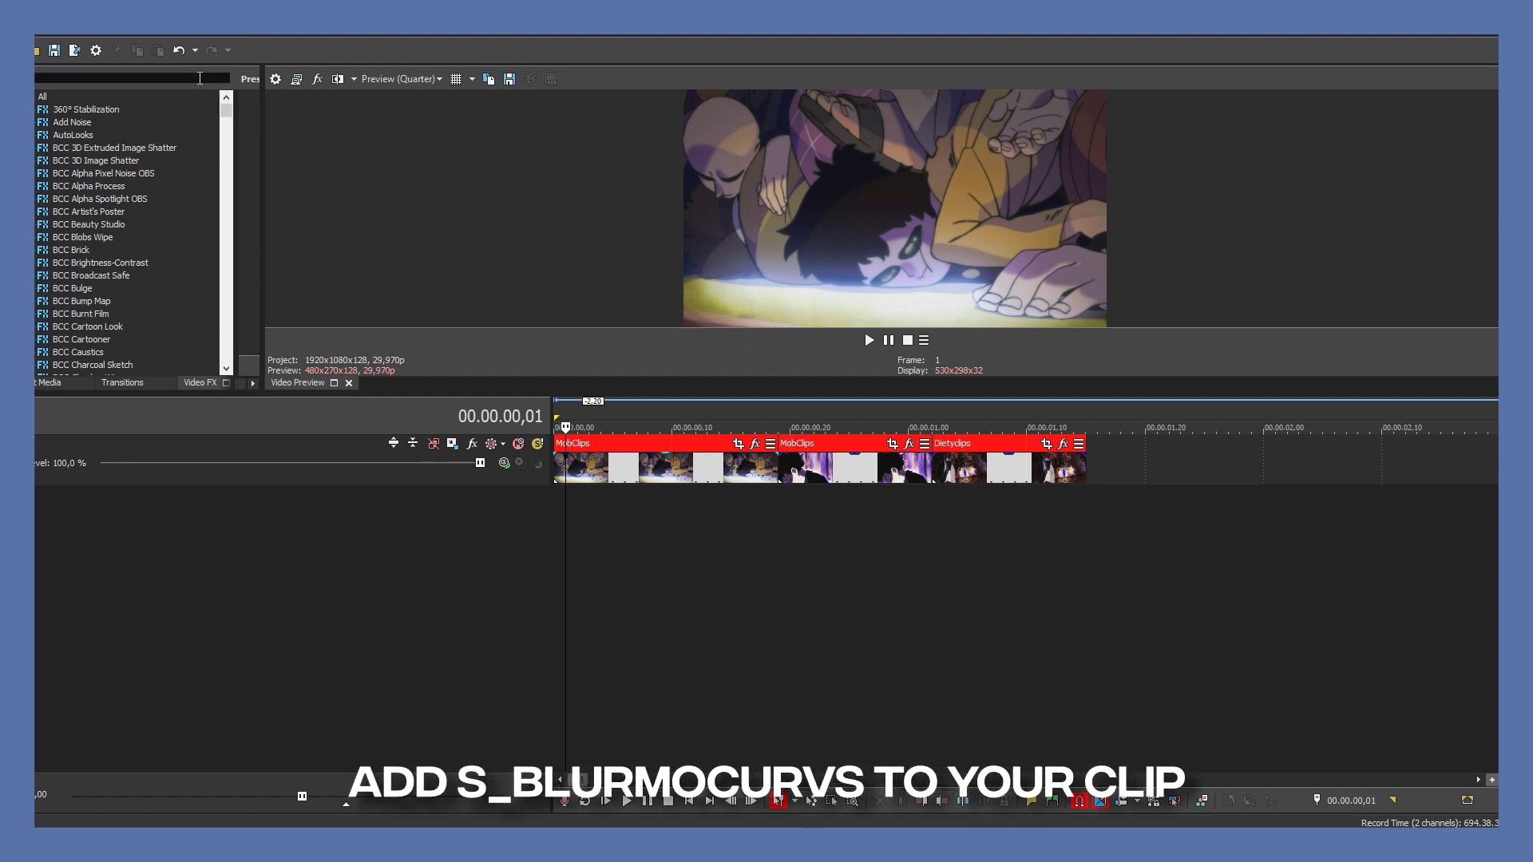
type("moc")
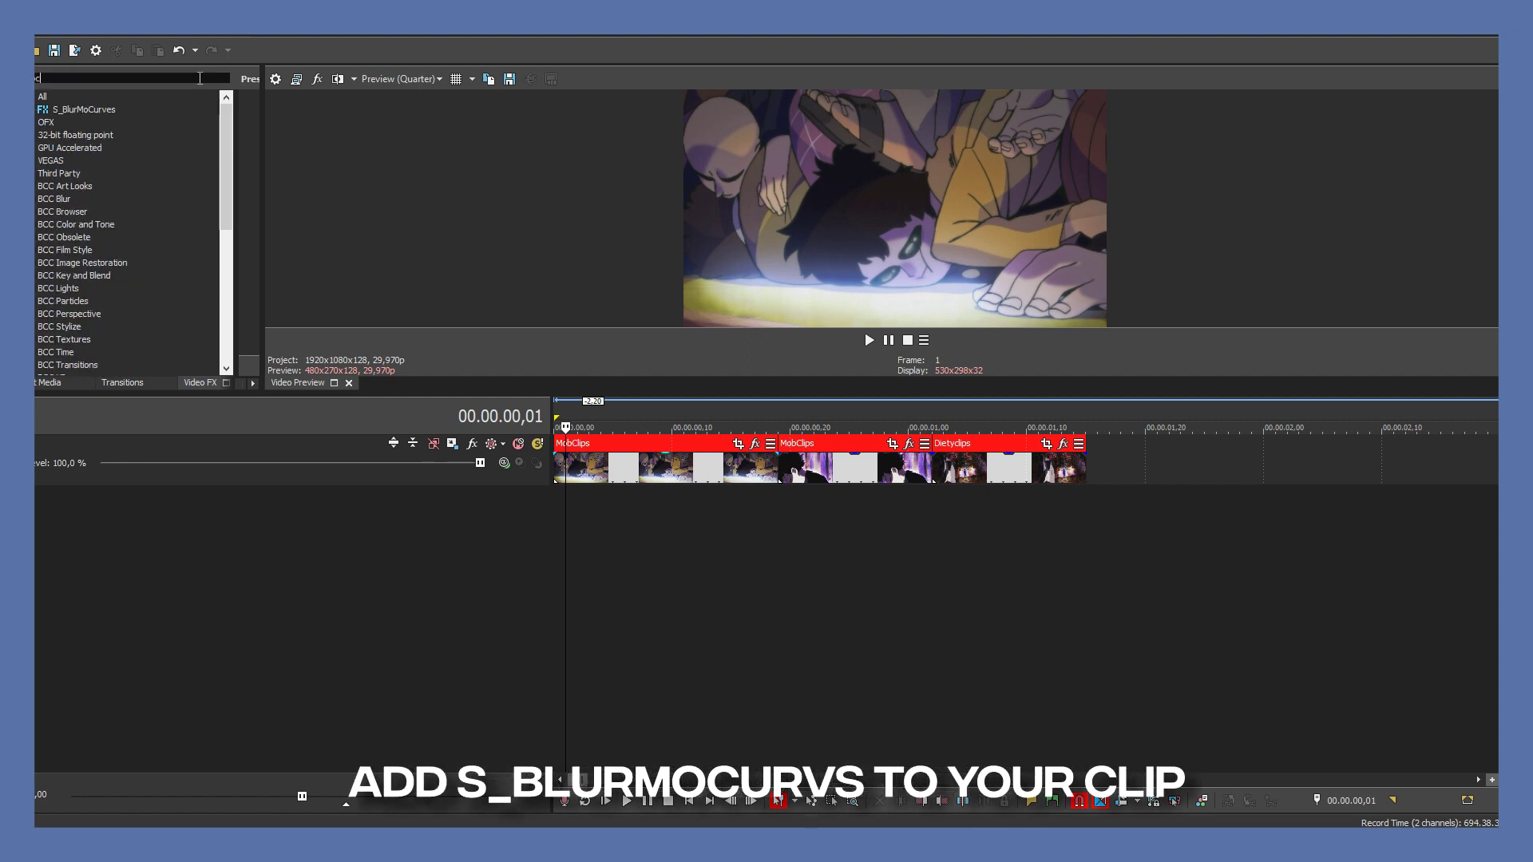
left_click(112, 109)
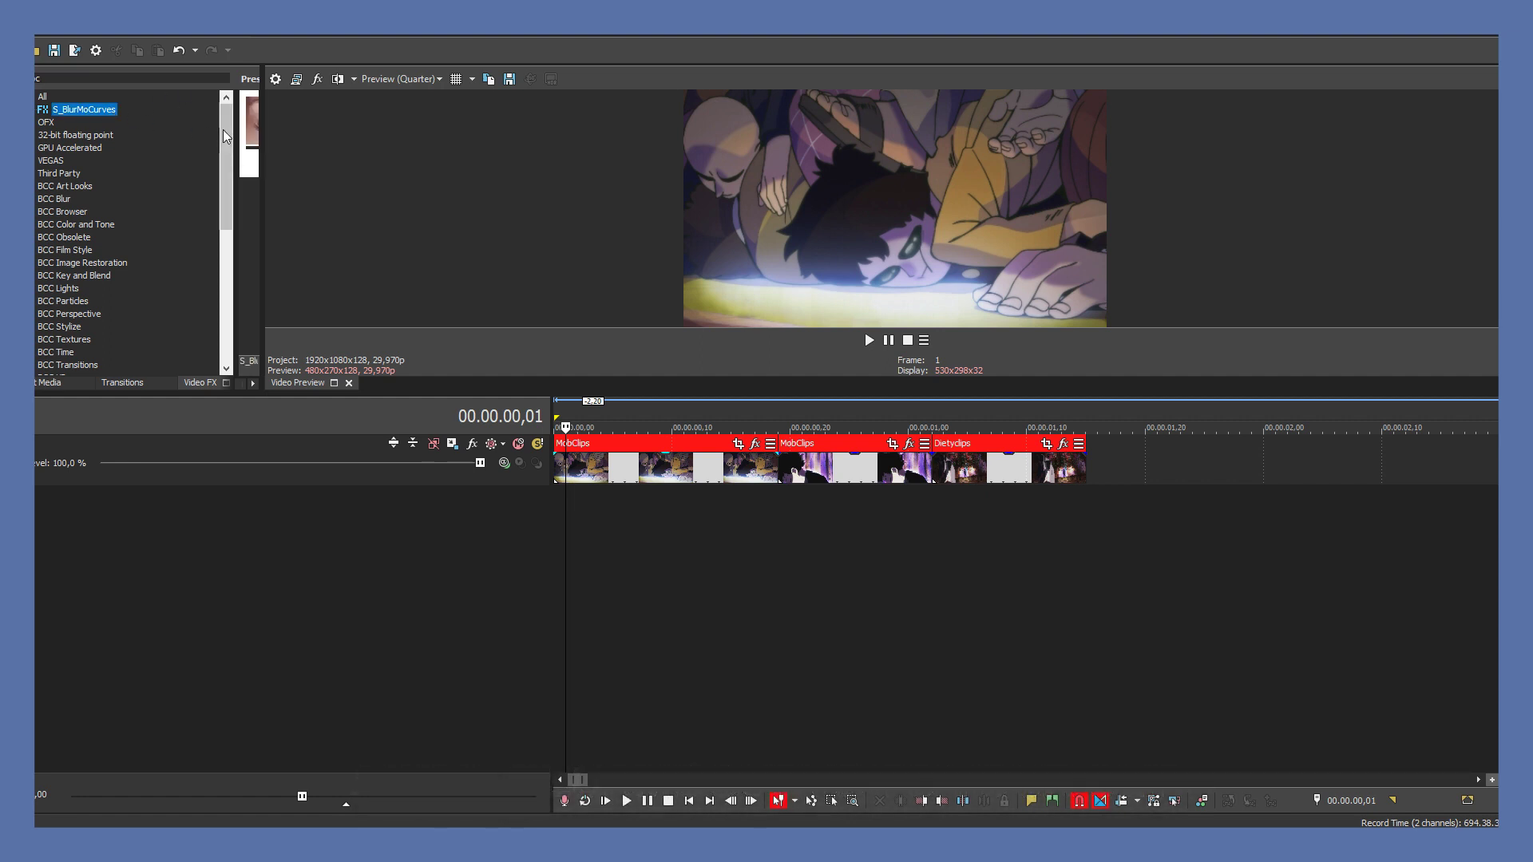
left_click_drag(266, 136, 669, 471)
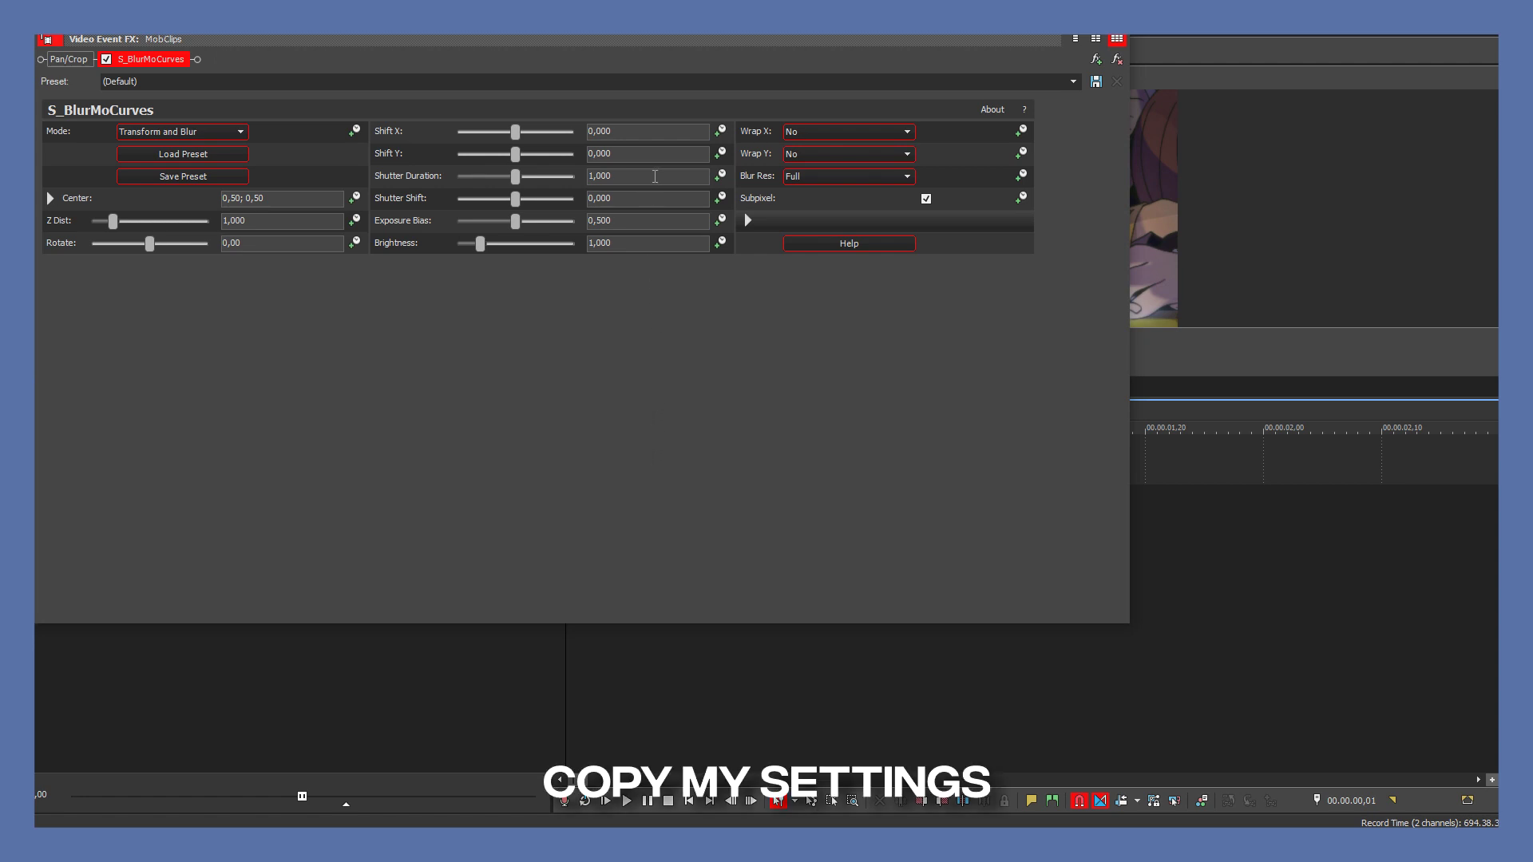
Set the blur's Shutter Duration to 0,5 and both Wrap X and Wrap Y to Reflect.
type("0,5")
key("Return")
left_click(813, 133)
left_click(820, 168)
left_click(826, 155)
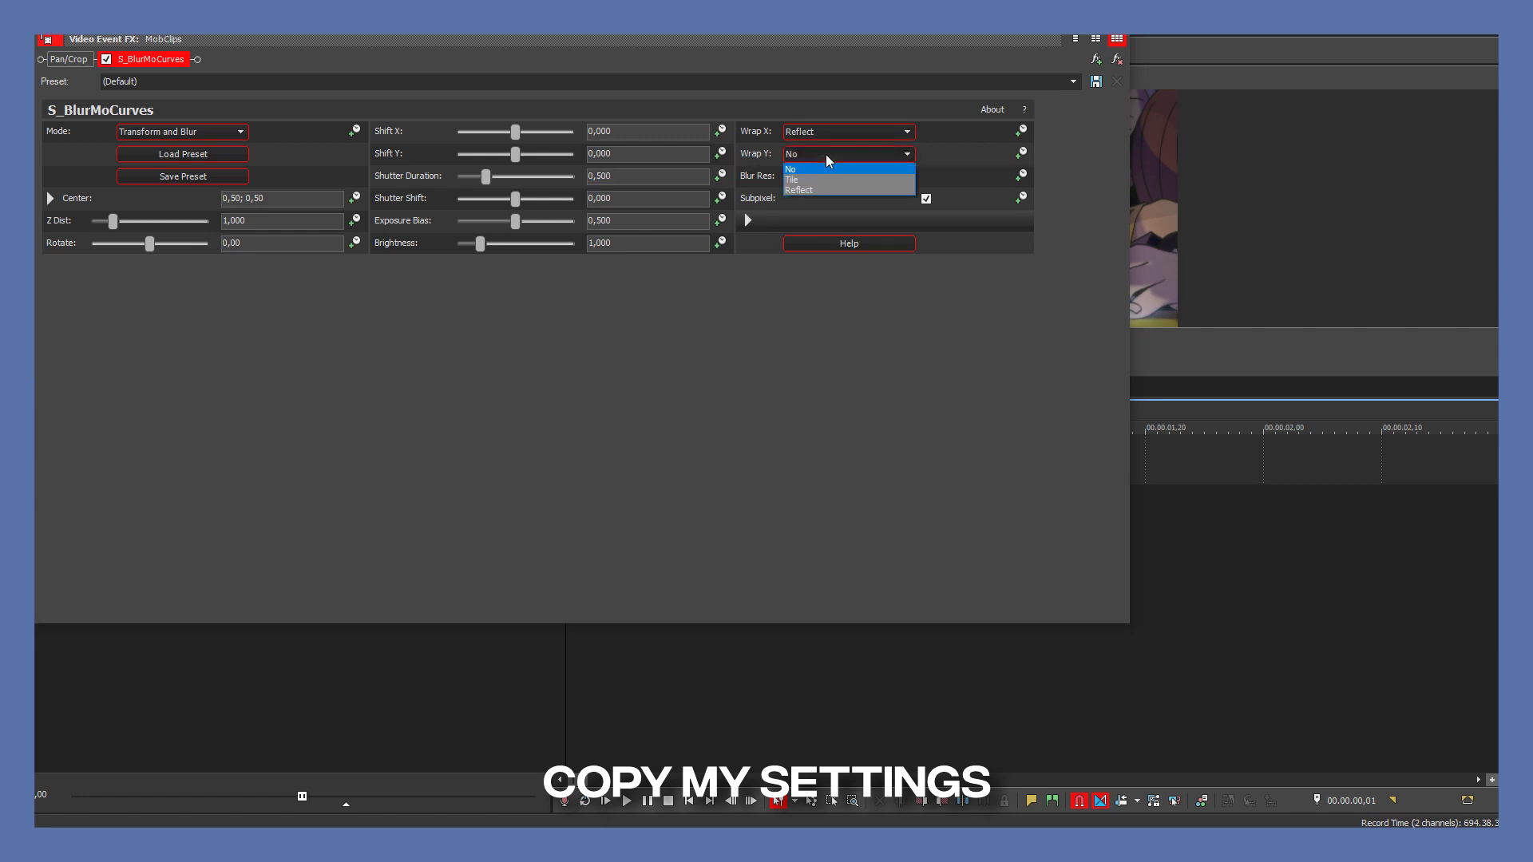
left_click(833, 188)
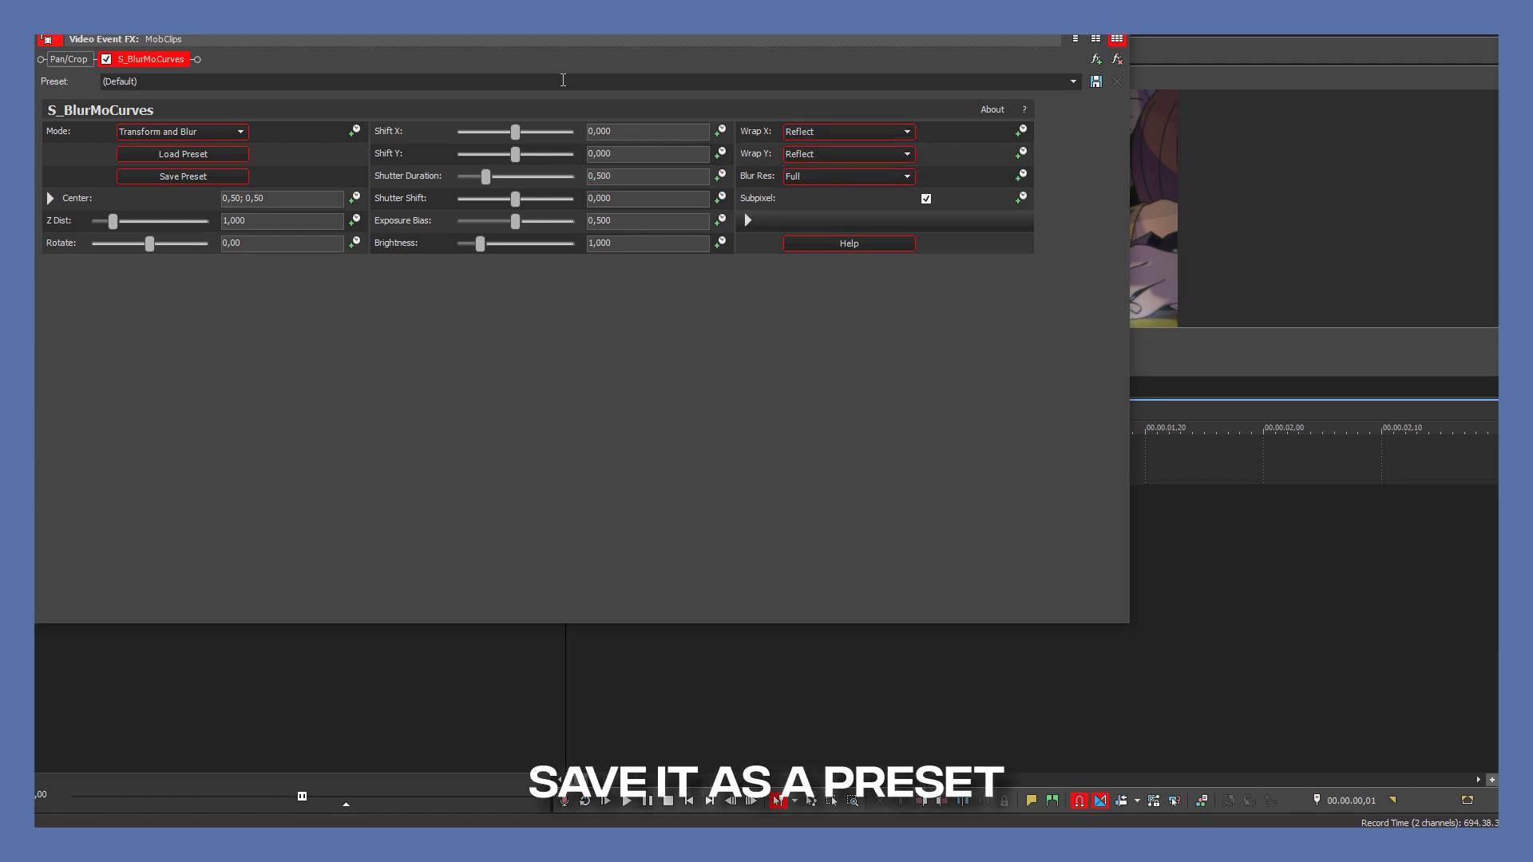
Save the blur settings as a preset named "save this" and reload the S_BlurMoCurves preset list.
type("save this")
left_click(1101, 77)
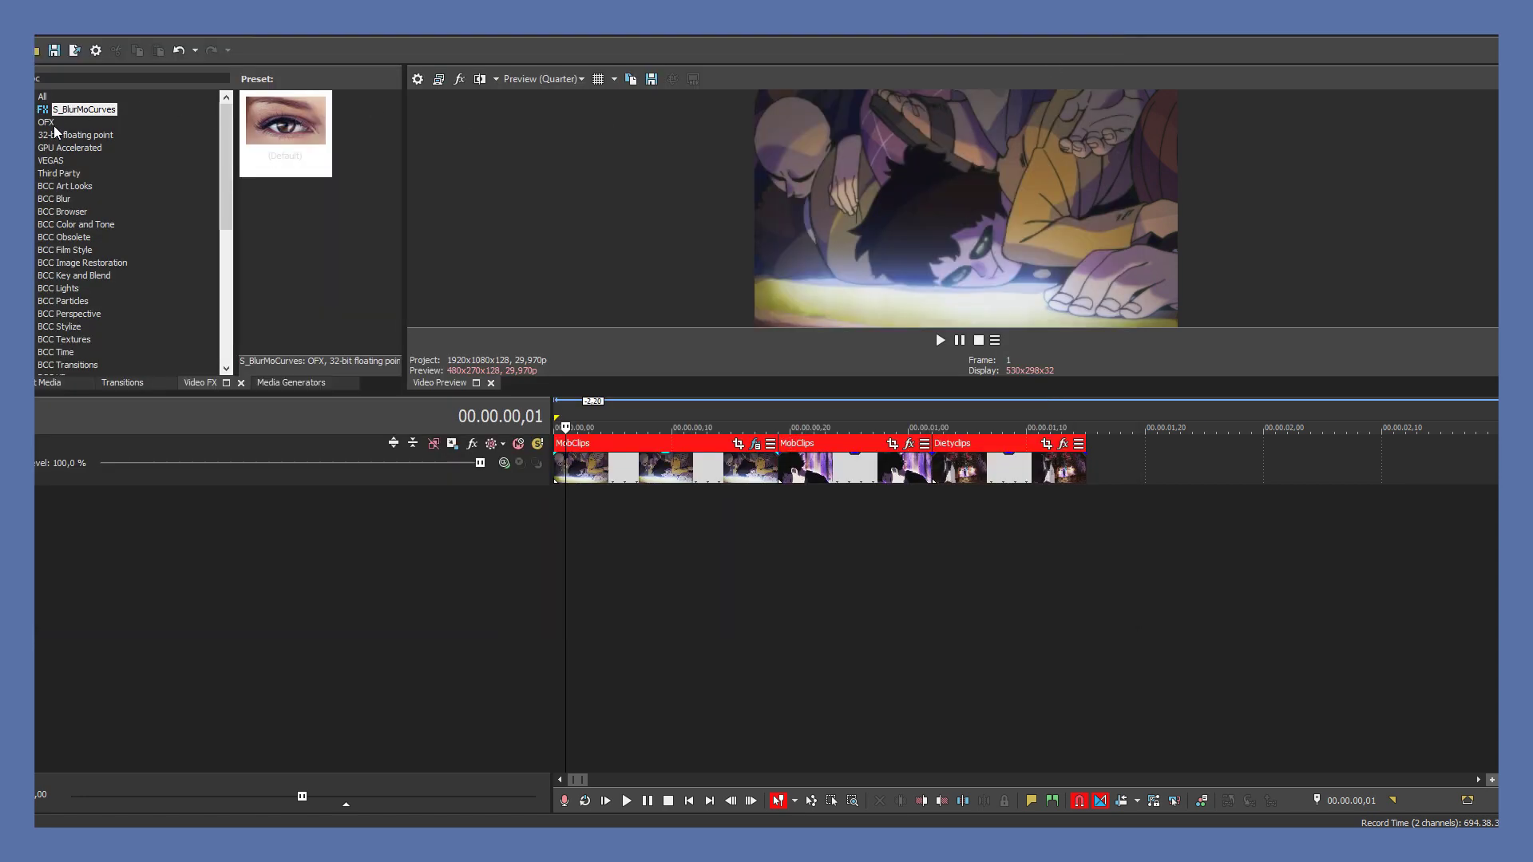
left_click(45, 122)
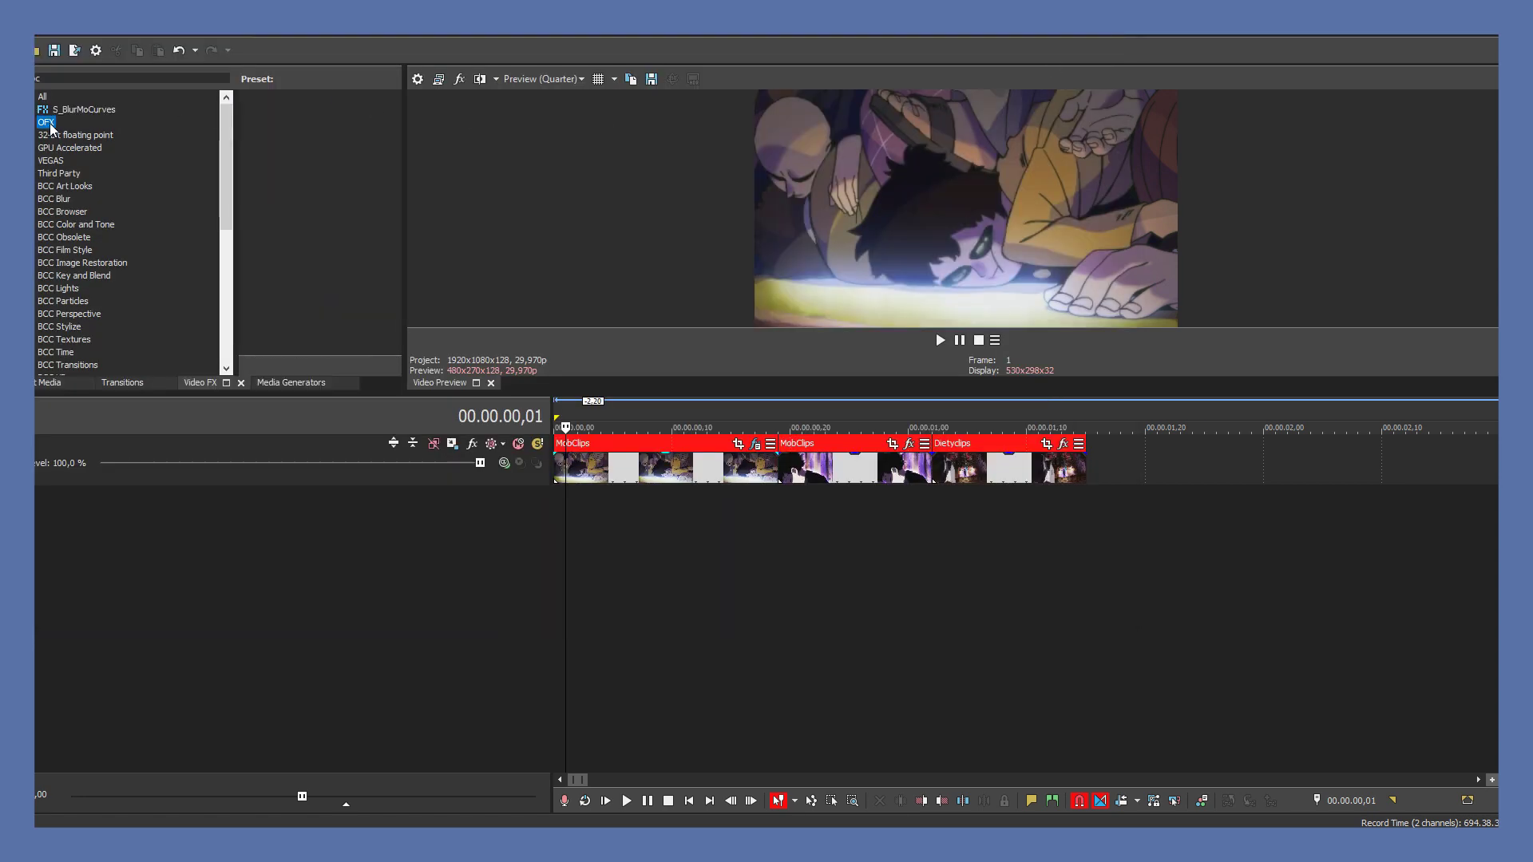
left_click(90, 110)
Apply the "save this" preset to both the second MobClips clip and the Dietyclips clip.
left_click(274, 211)
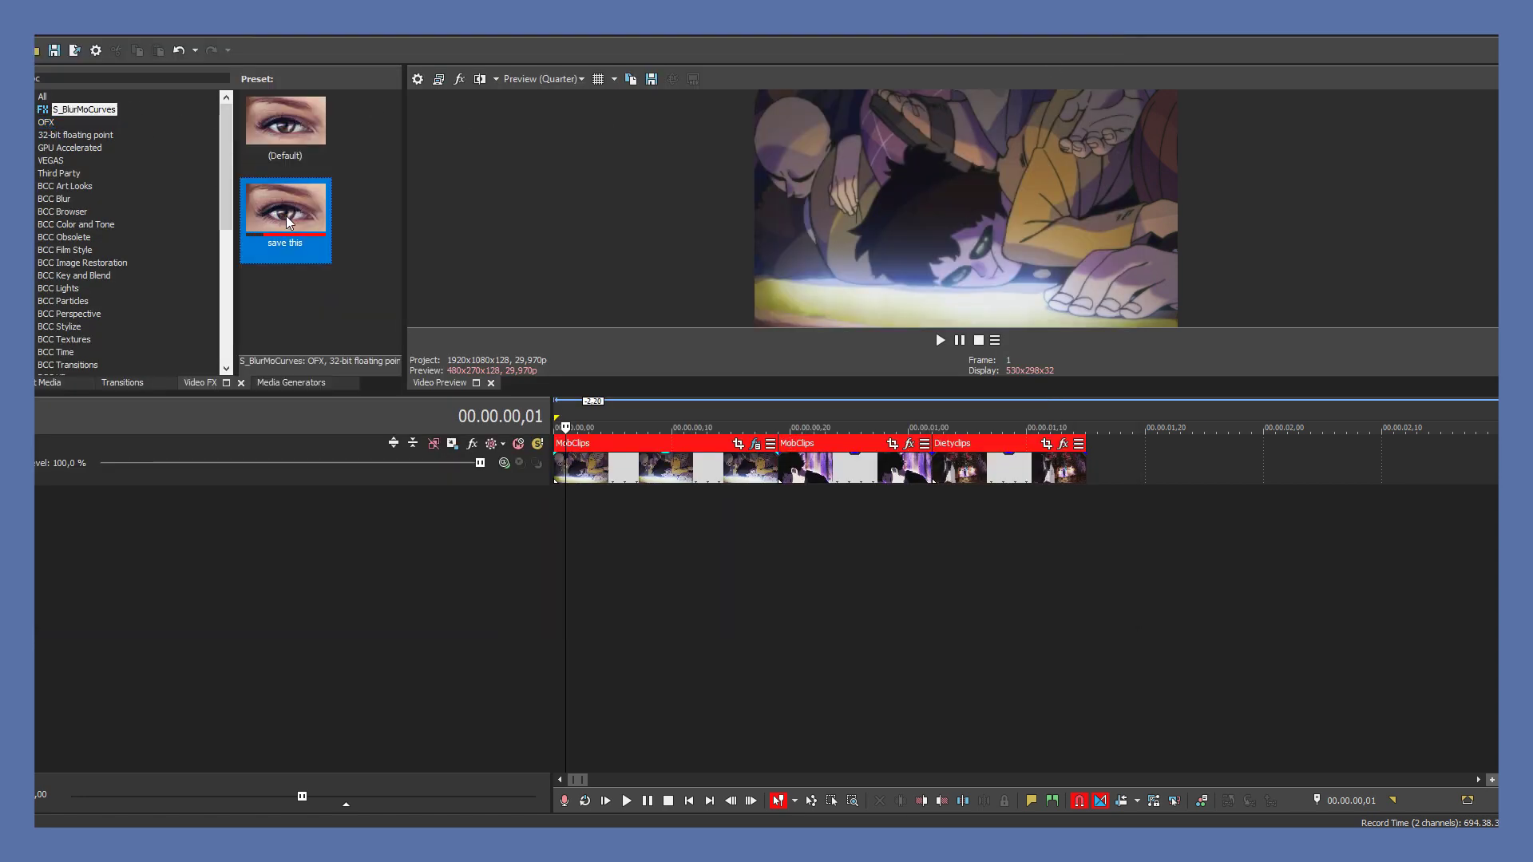
left_click(836, 475, "ctrl")
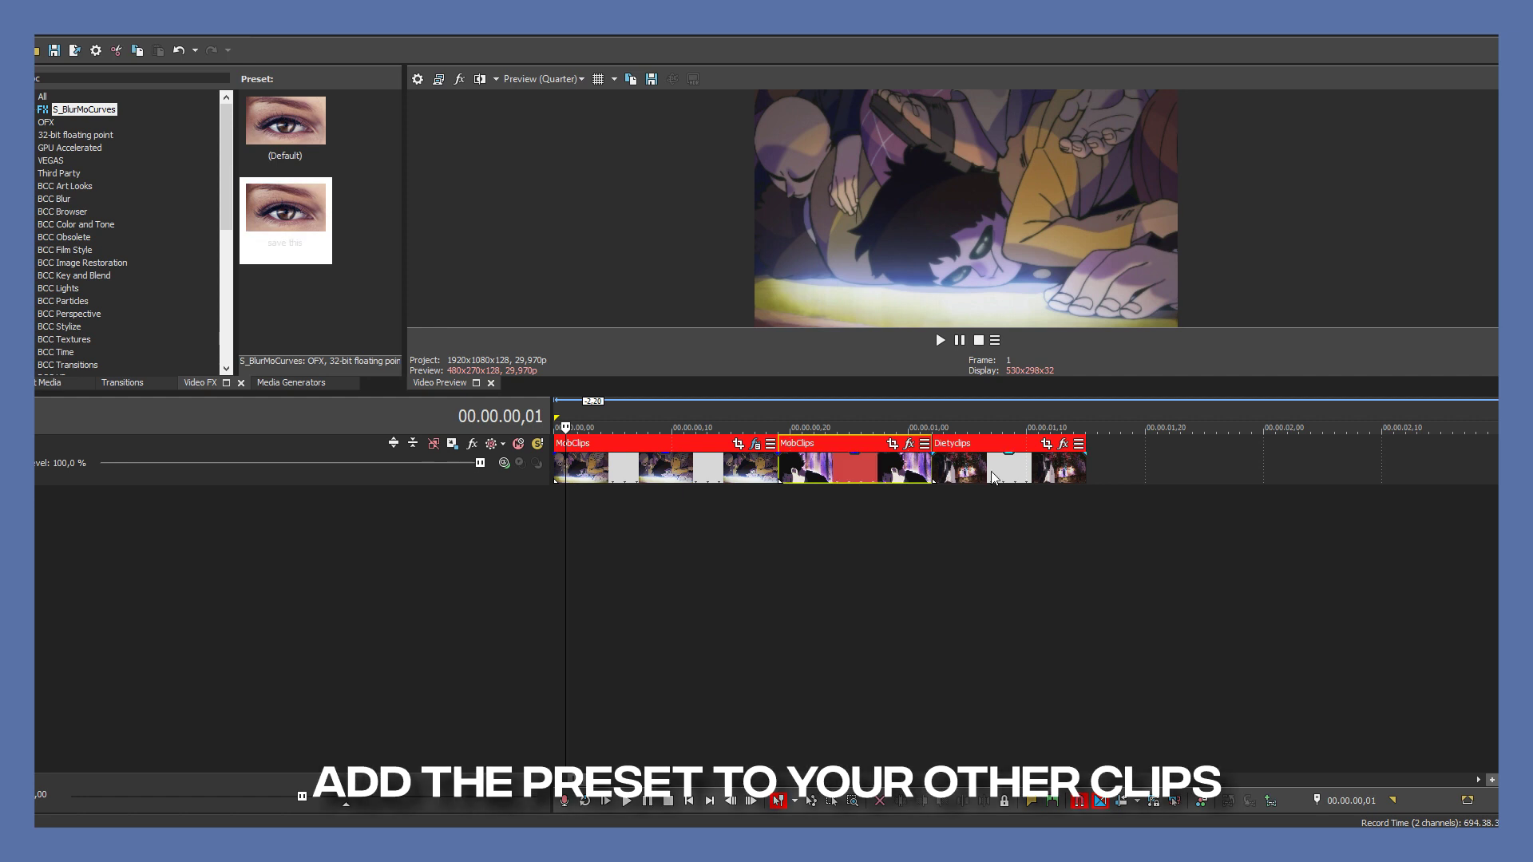
left_click(948, 446, "ctrl")
left_click_drag(310, 227, 825, 477)
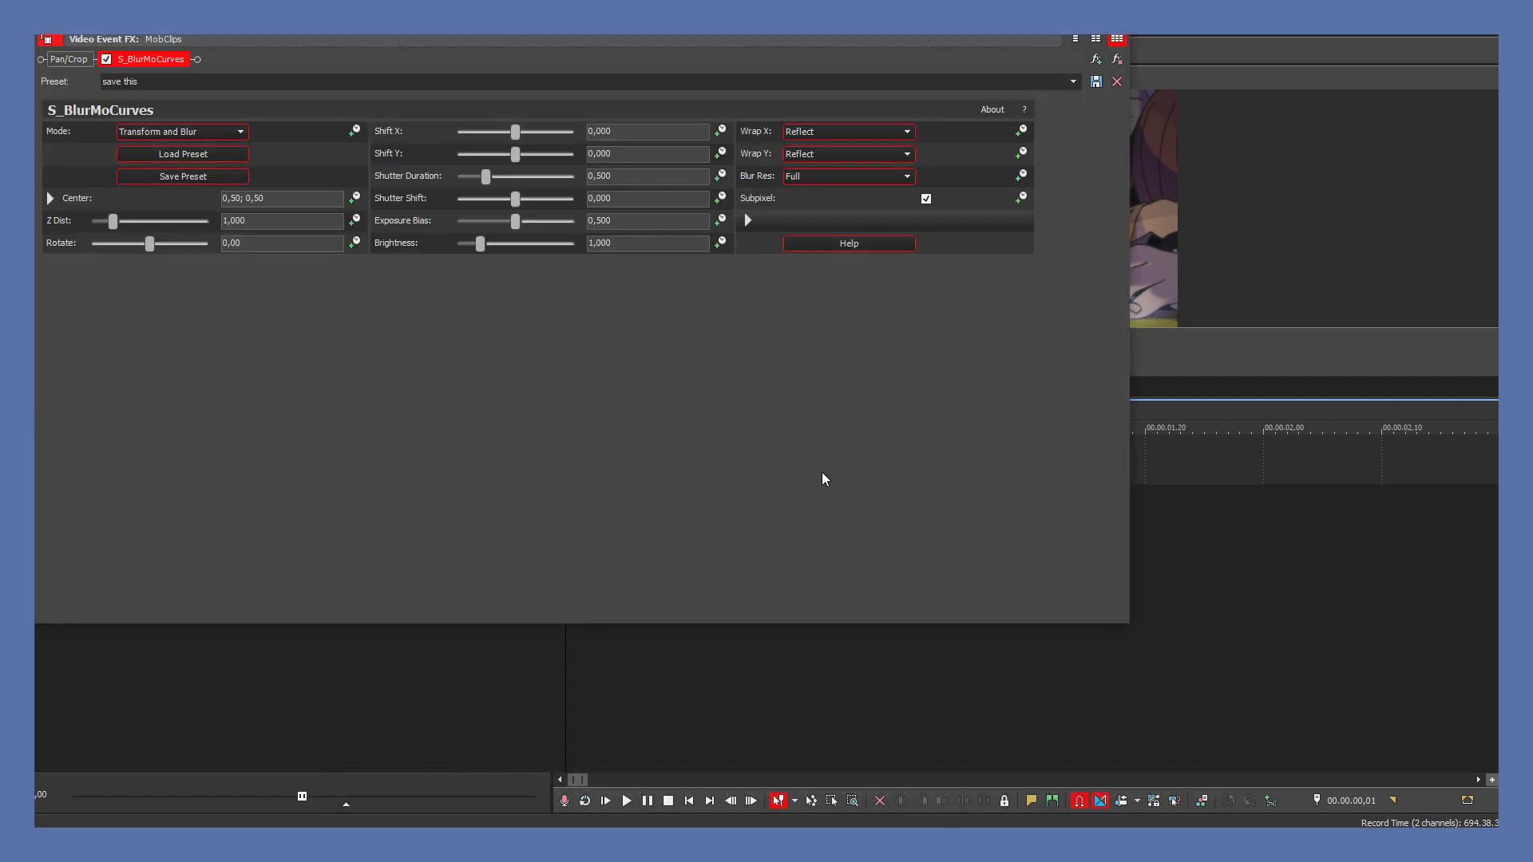
left_click(1096, 41)
Apply the S_BlurMoCurves "save this" preset to the whole video track.
left_click(744, 418)
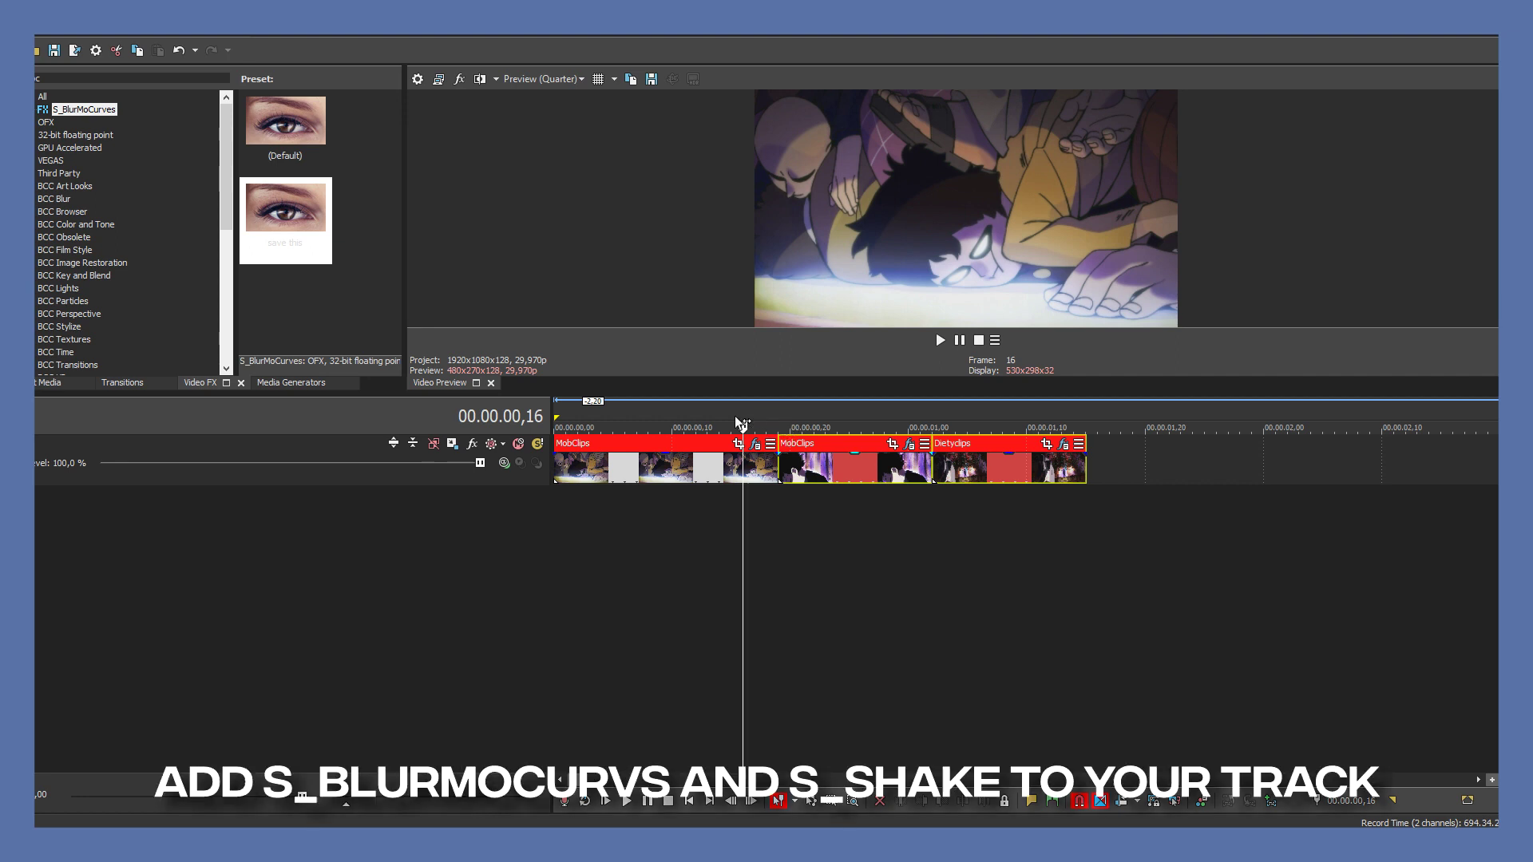
left_click(287, 213)
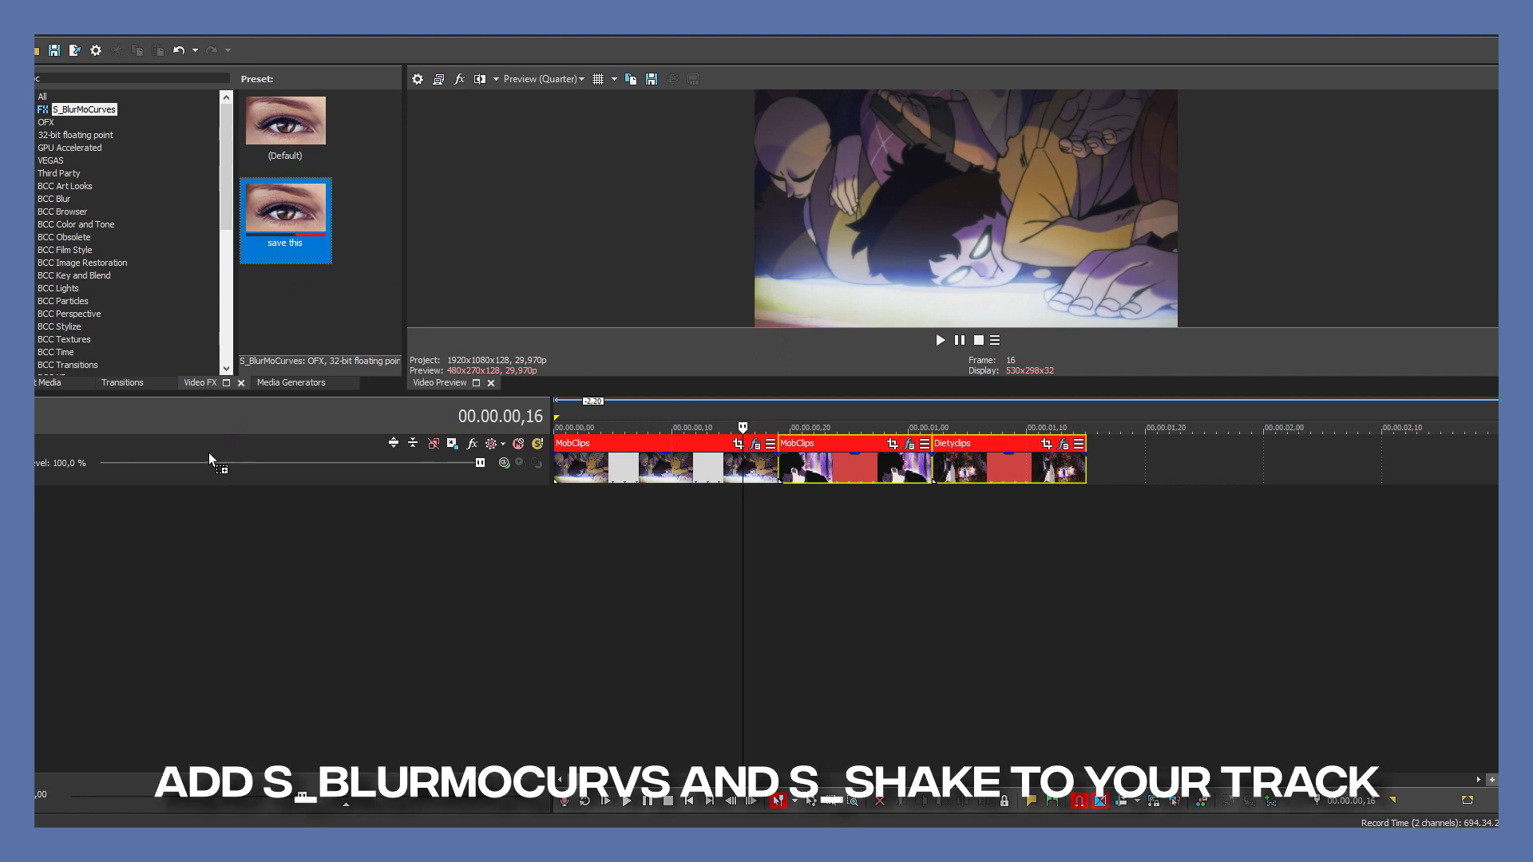
left_click_drag(217, 452, 212, 457)
left_click_drag(410, 13, 790, 74)
Search the effects for "shake" and add the default S_Shake to the track, keeping the video preview uncovered.
left_click_drag(72, 79, 16, 78)
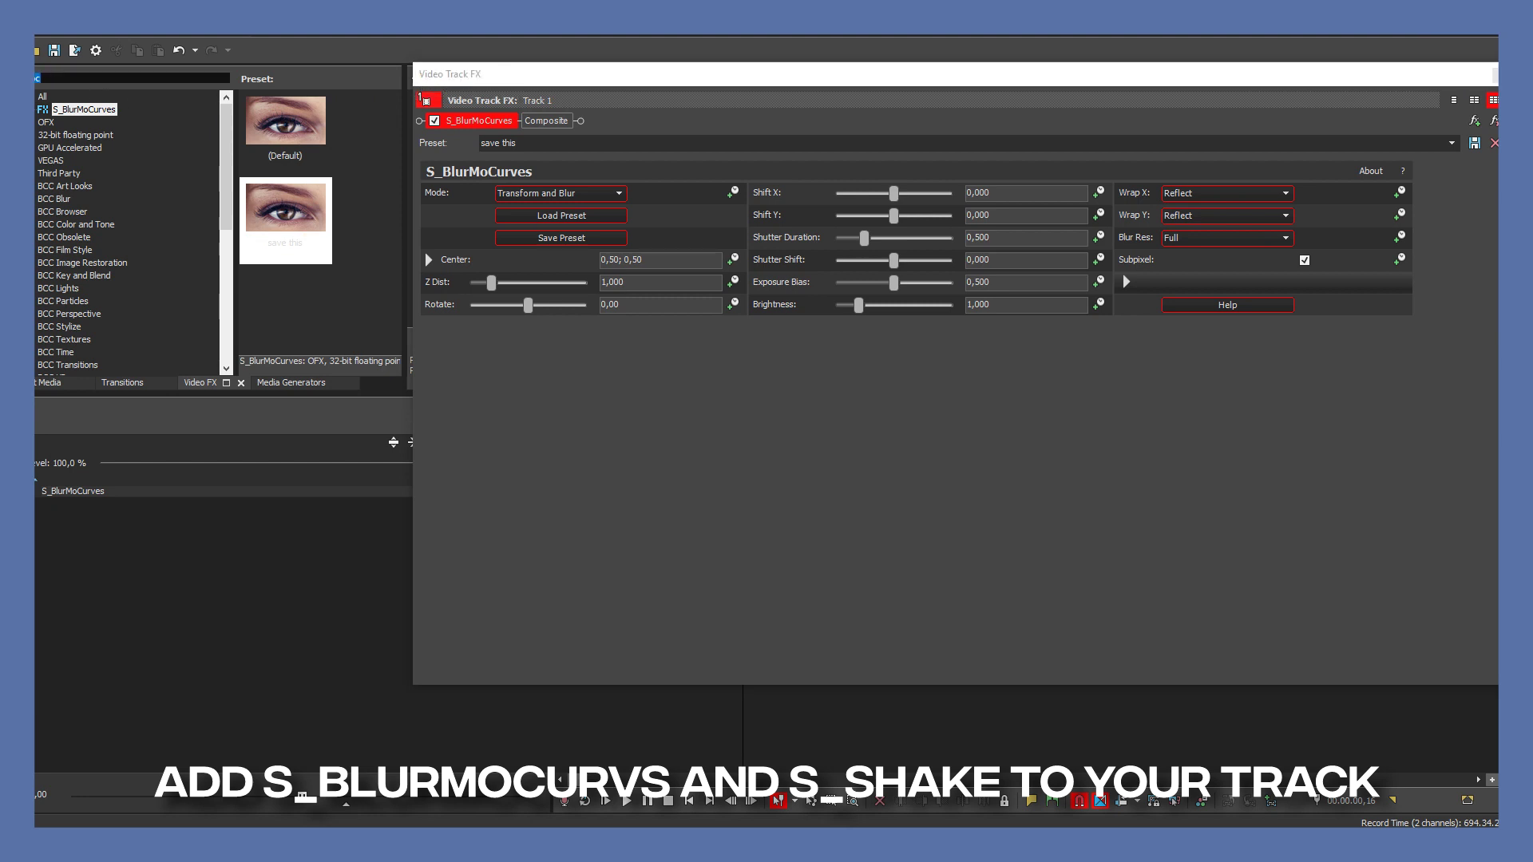
type("shake")
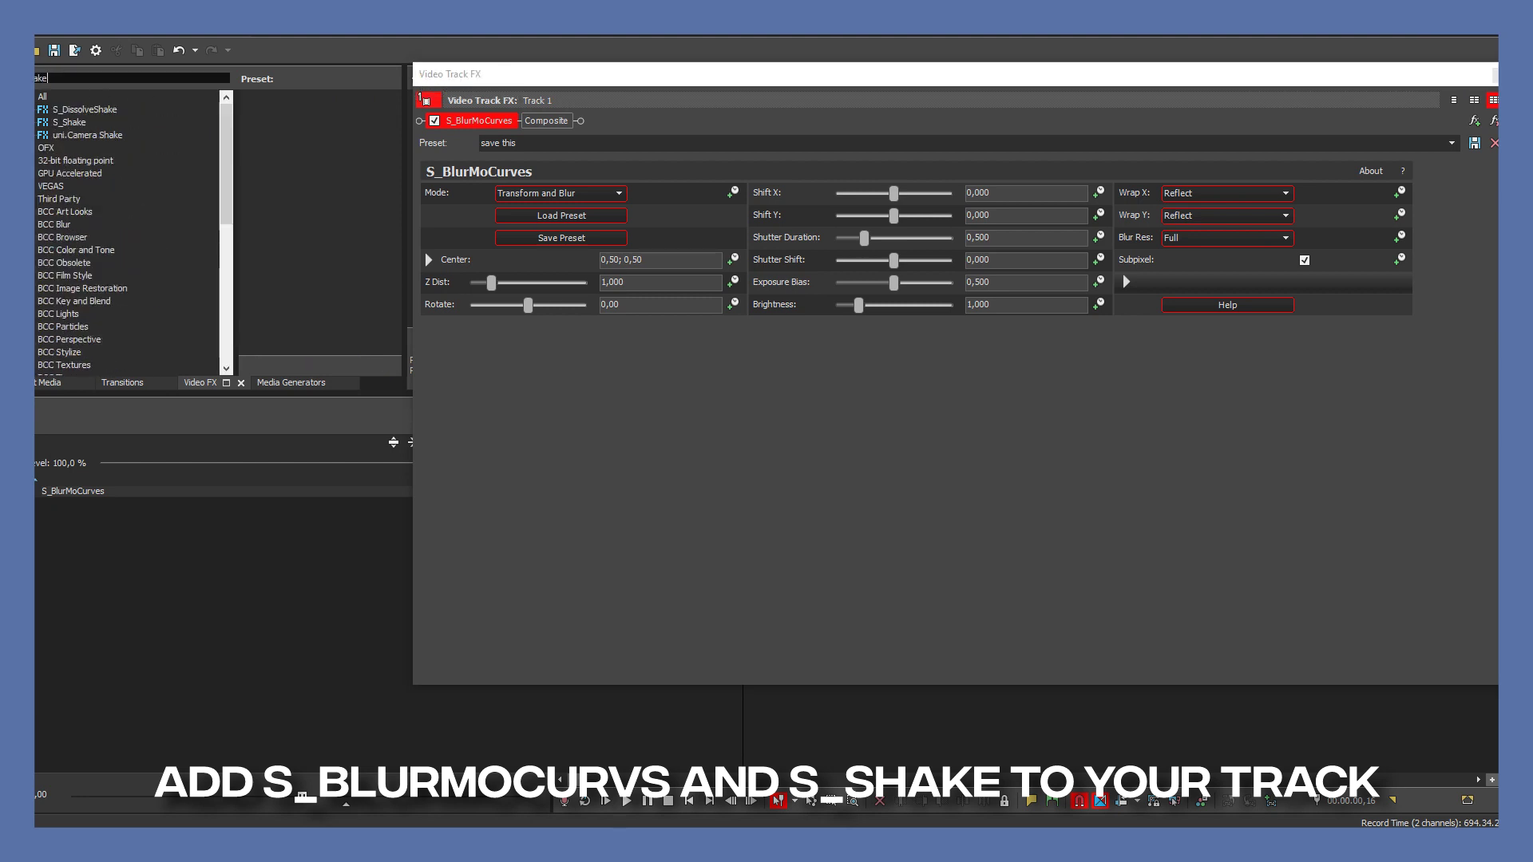
left_click(68, 121)
left_click_drag(285, 128, 420, 123)
left_click_drag(634, 79, 334, 124)
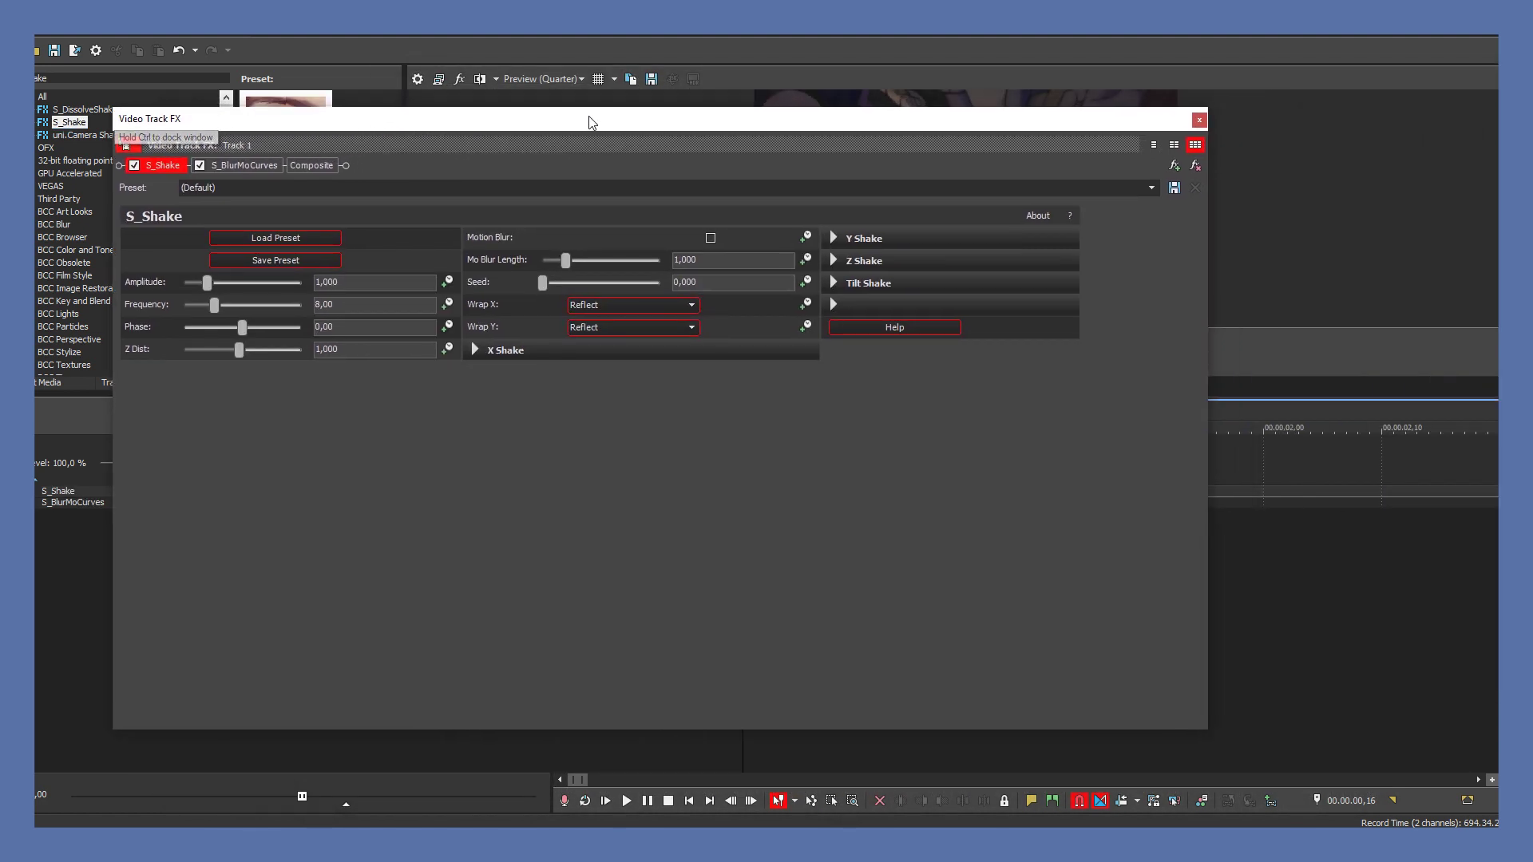
left_click_drag(635, 107, 639, 312)
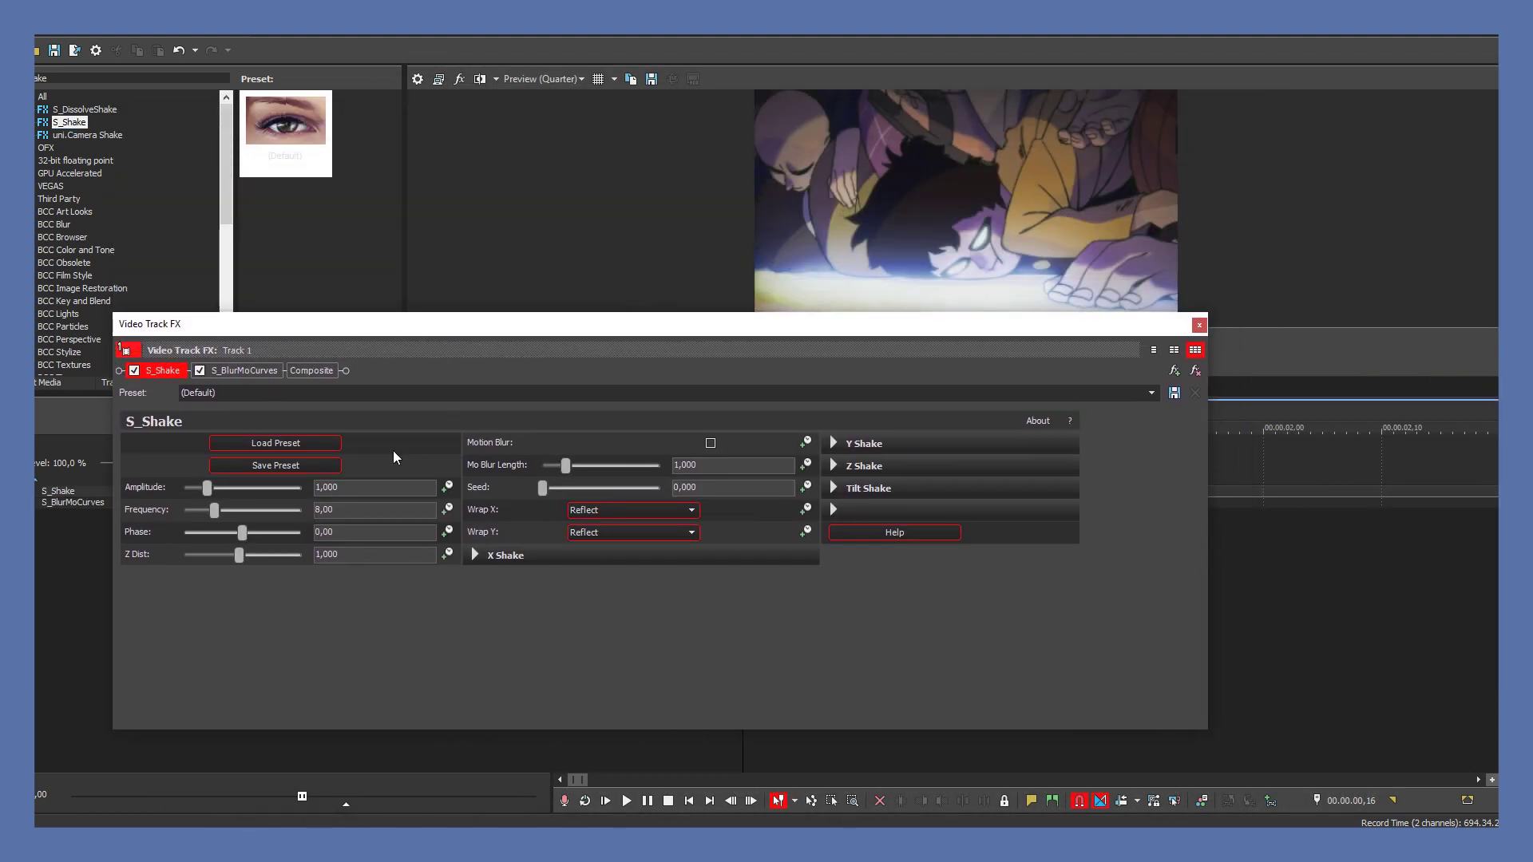
Set both the Amplitude and the Frequency of the track's S_Shake to 0,5.
left_click(203, 488)
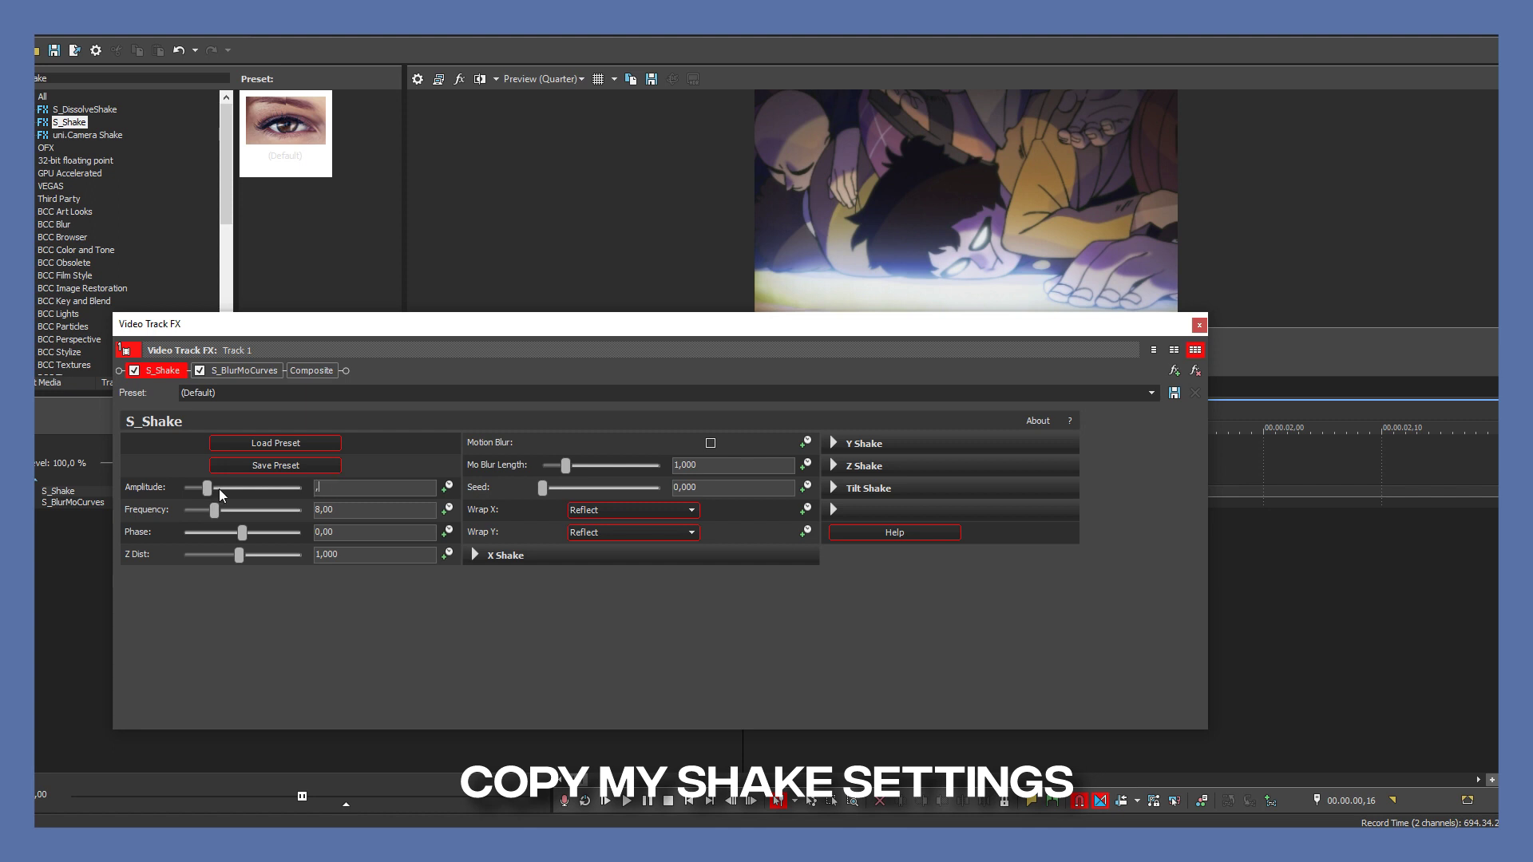
key("Tab")
type(",5")
key("Return")
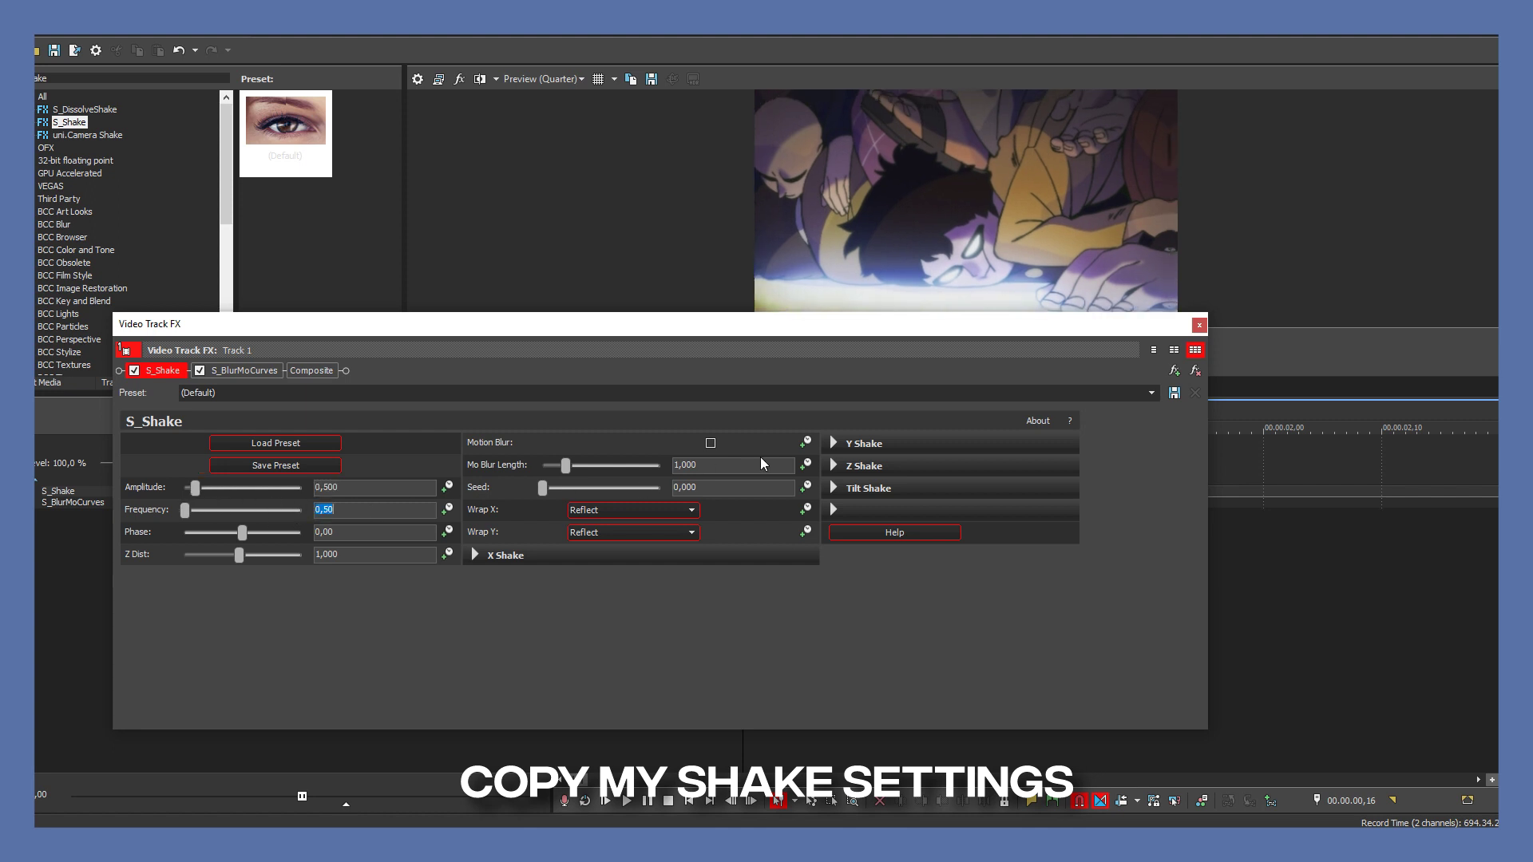
Set the Y Rand Amp of the track's S_Shake to 0,1 and play back the clips to check the movement.
left_click(834, 444)
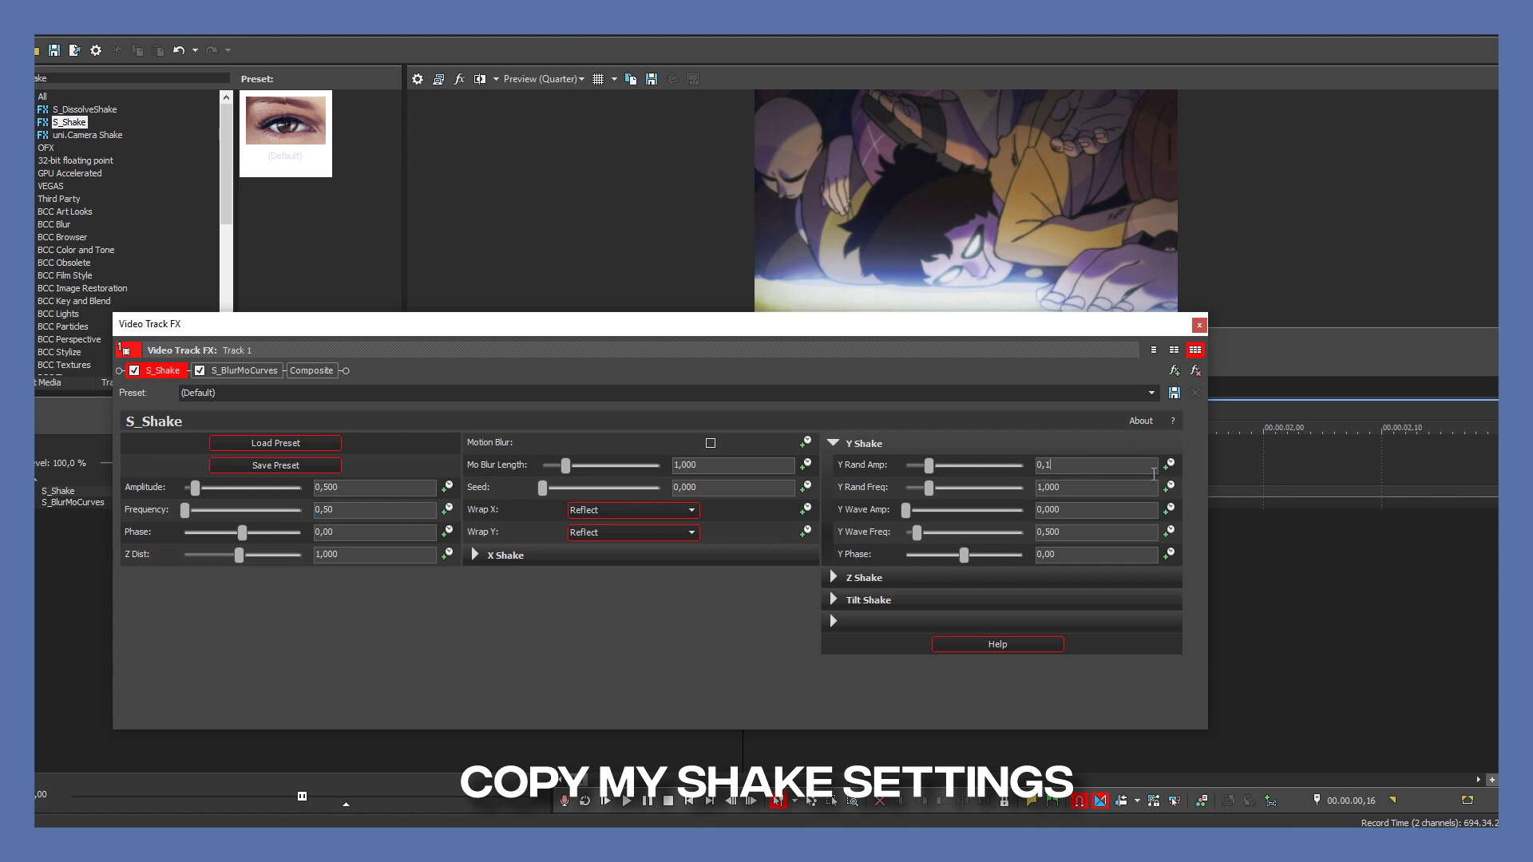
key("Return")
left_click(1199, 327)
key("space")
key("space")
scroll(875, 439, "down", 2)
key("space")
scroll(606, 414, "up", 3)
key("space")
Set the Z Dist of the track's S_BlurMoCurves to 0,9 and play back the result.
left_click(95, 504)
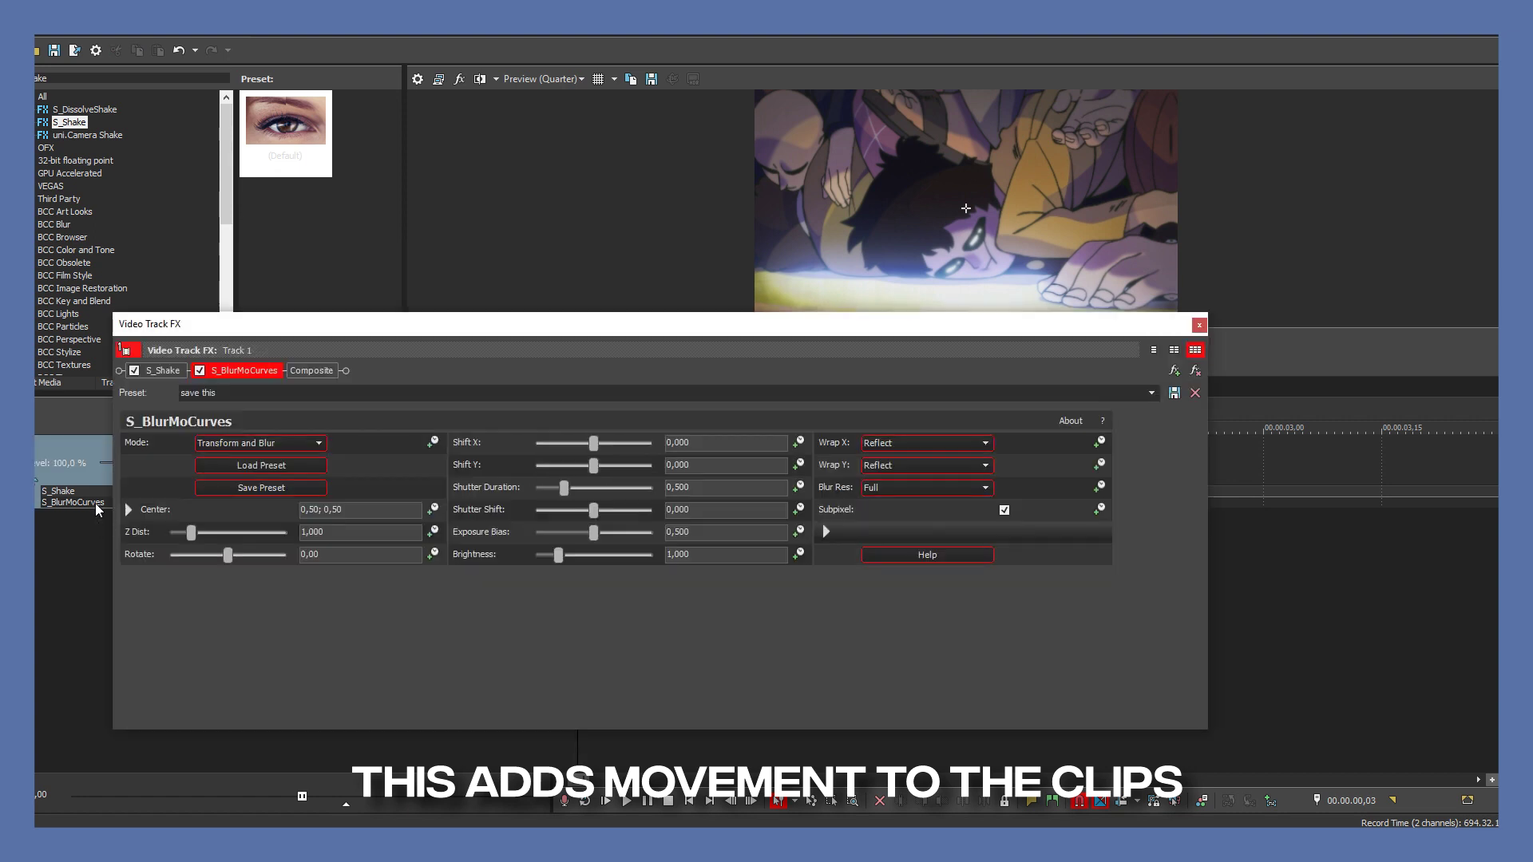
left_click_drag(335, 532, 277, 530)
type(",9")
key("Return")
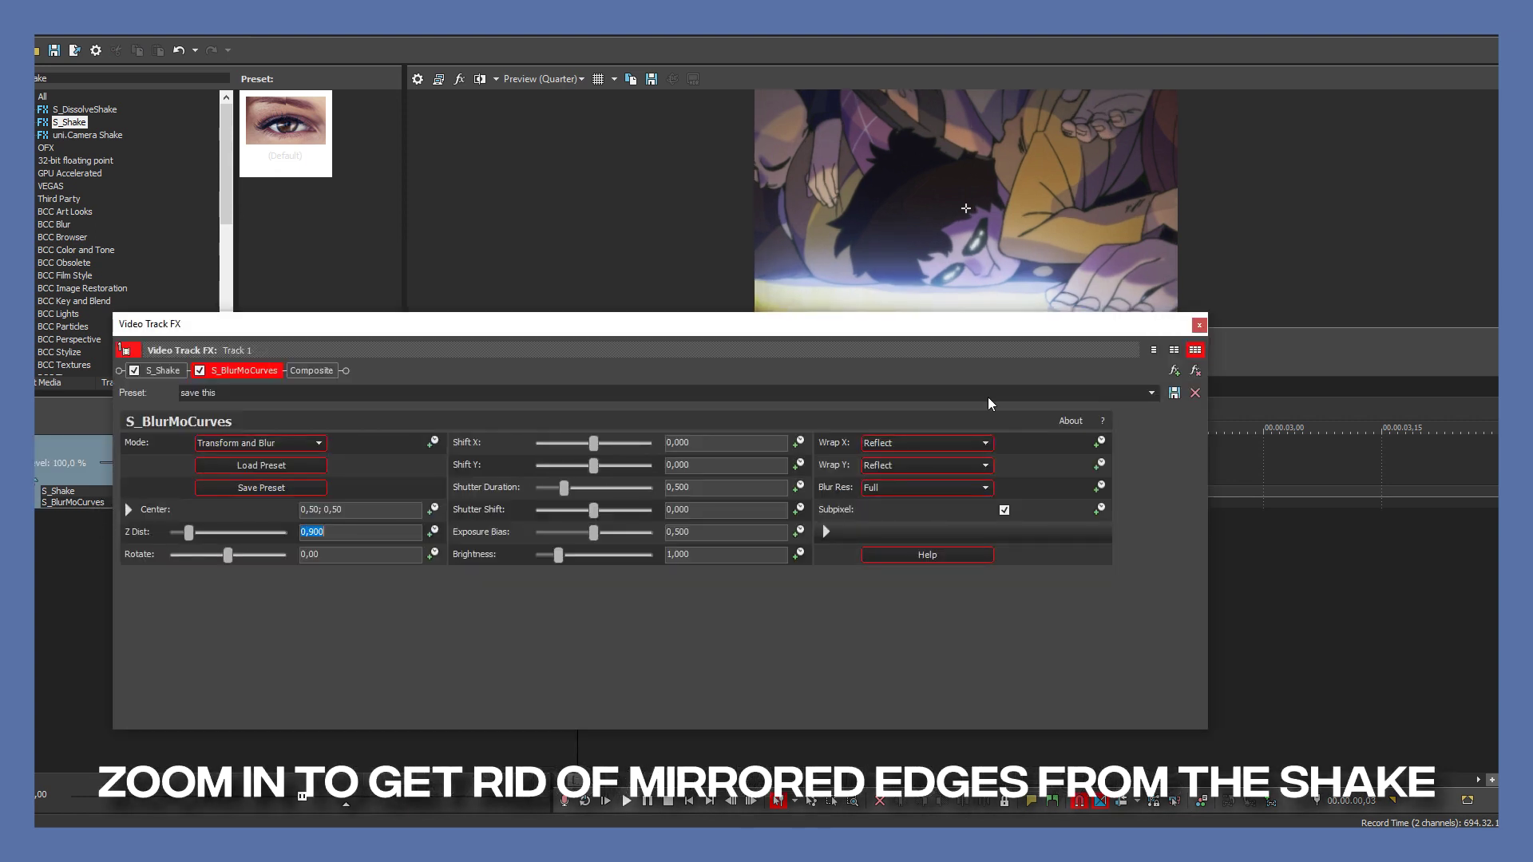
left_click(1199, 325)
key("space")
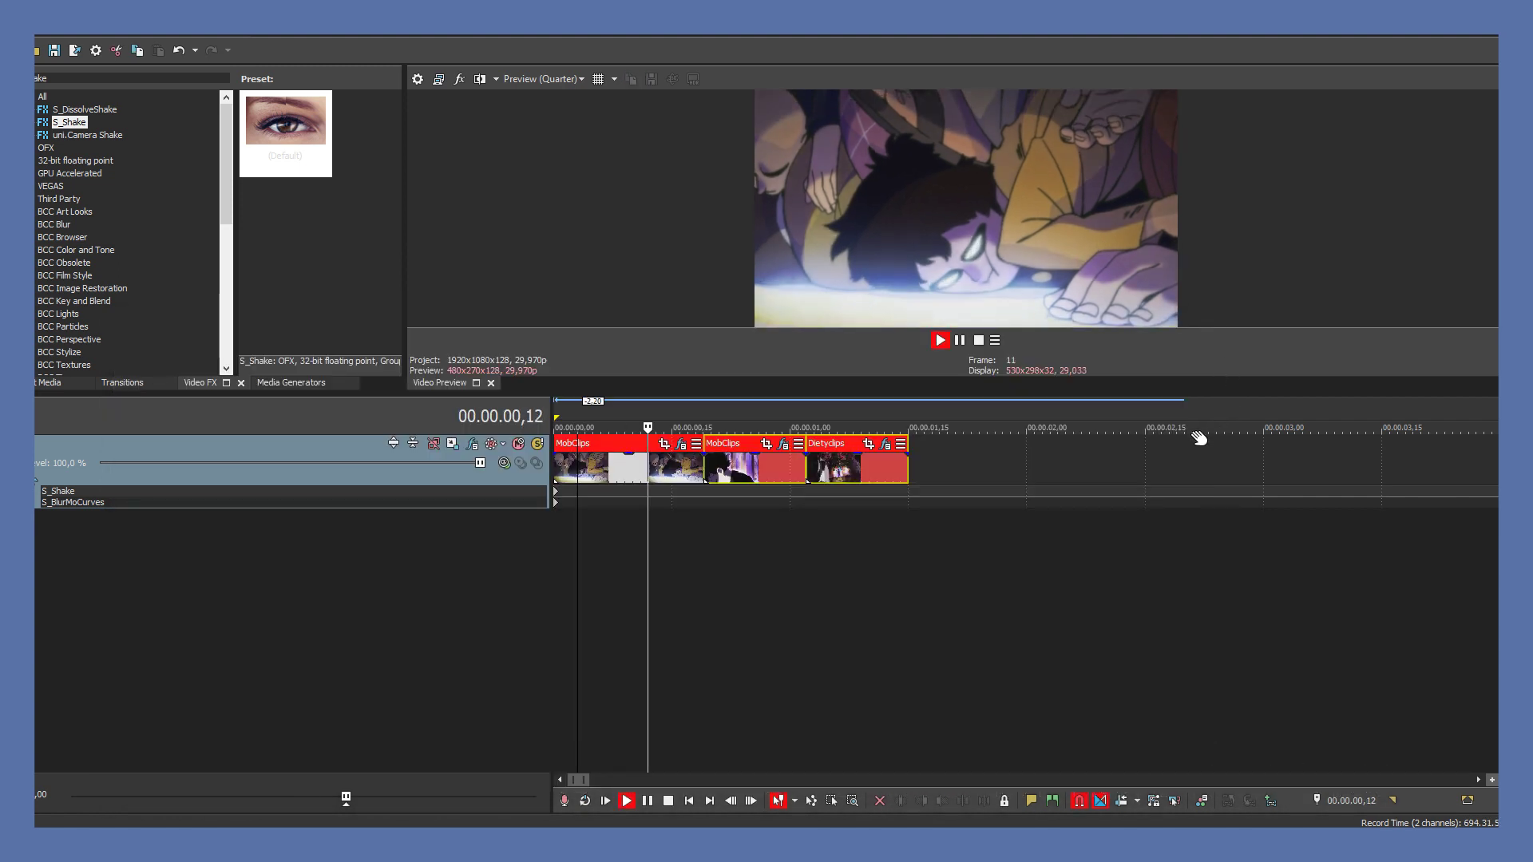
key("space")
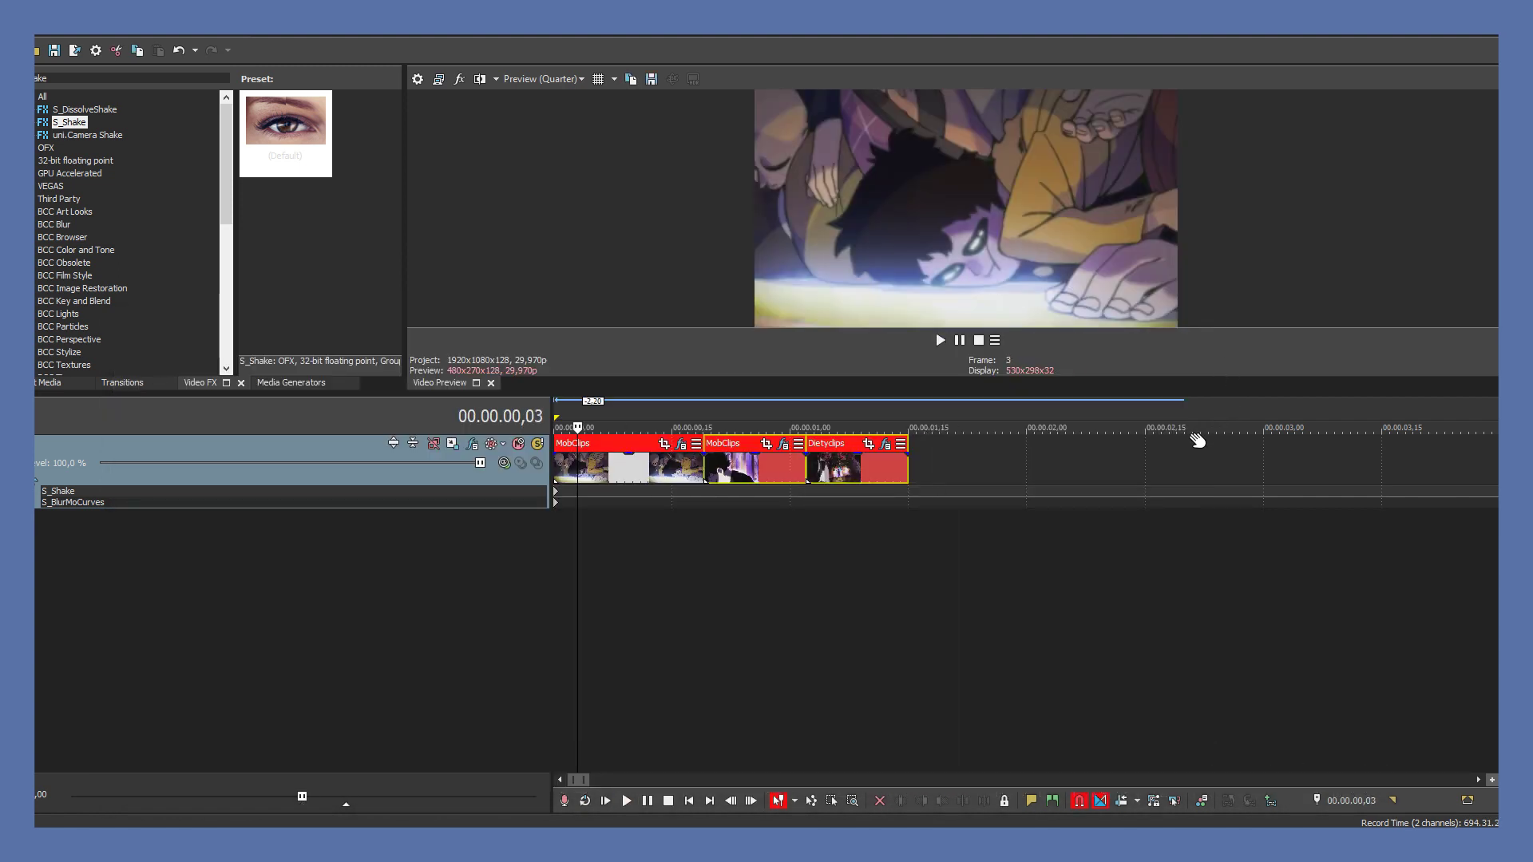
Animate Z Dist in the first clip's S_BlurMoCurves and set a keyframe of 1,5 at the clip's end.
left_click(687, 476)
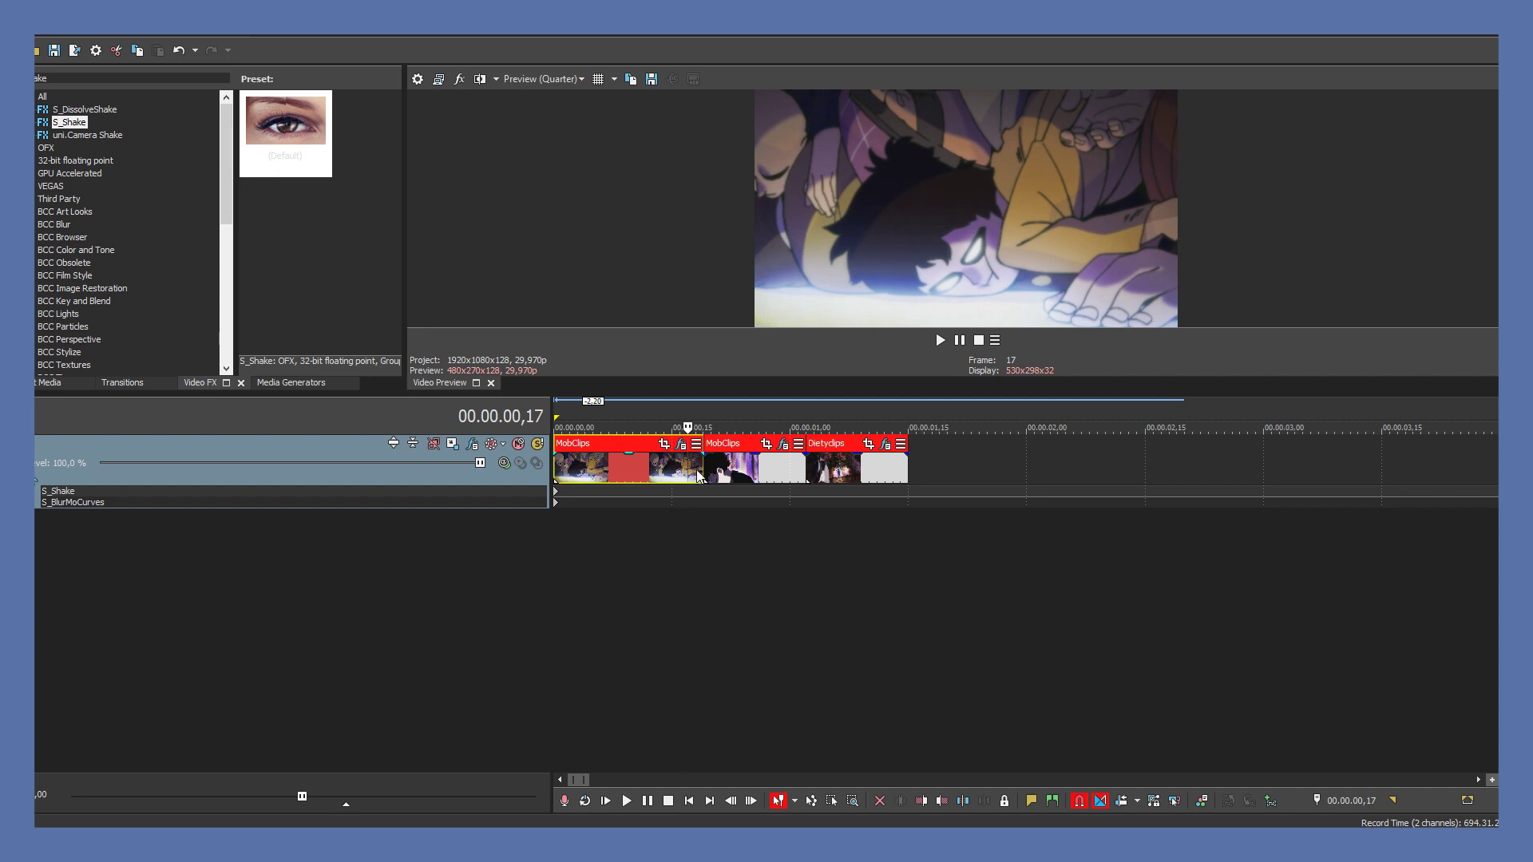
scroll(697, 479, "up", 2)
left_click(830, 447)
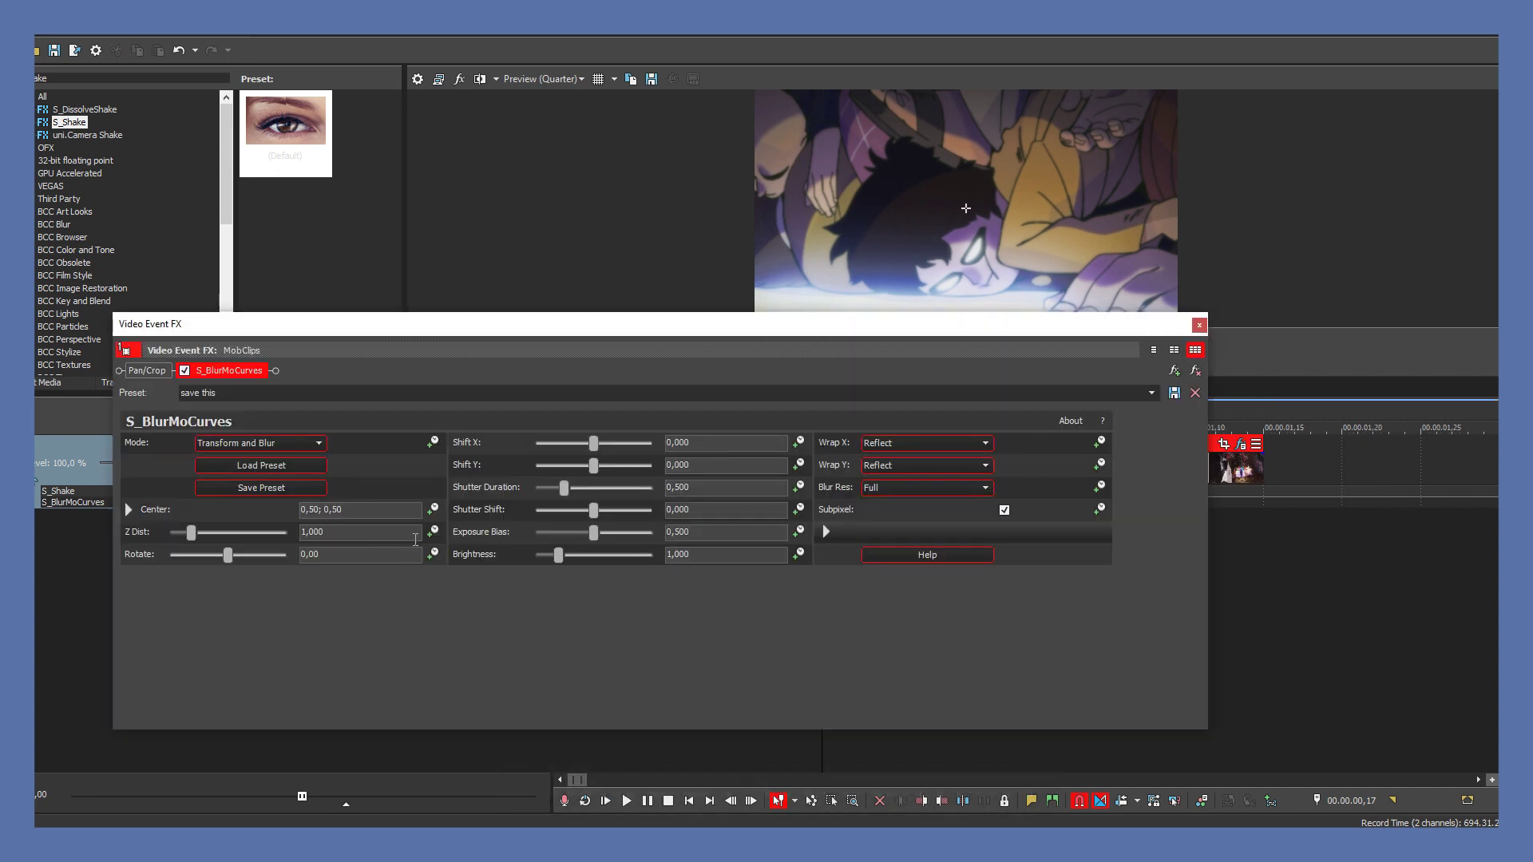
left_click(434, 533)
left_click_drag(1123, 651, 1221, 647)
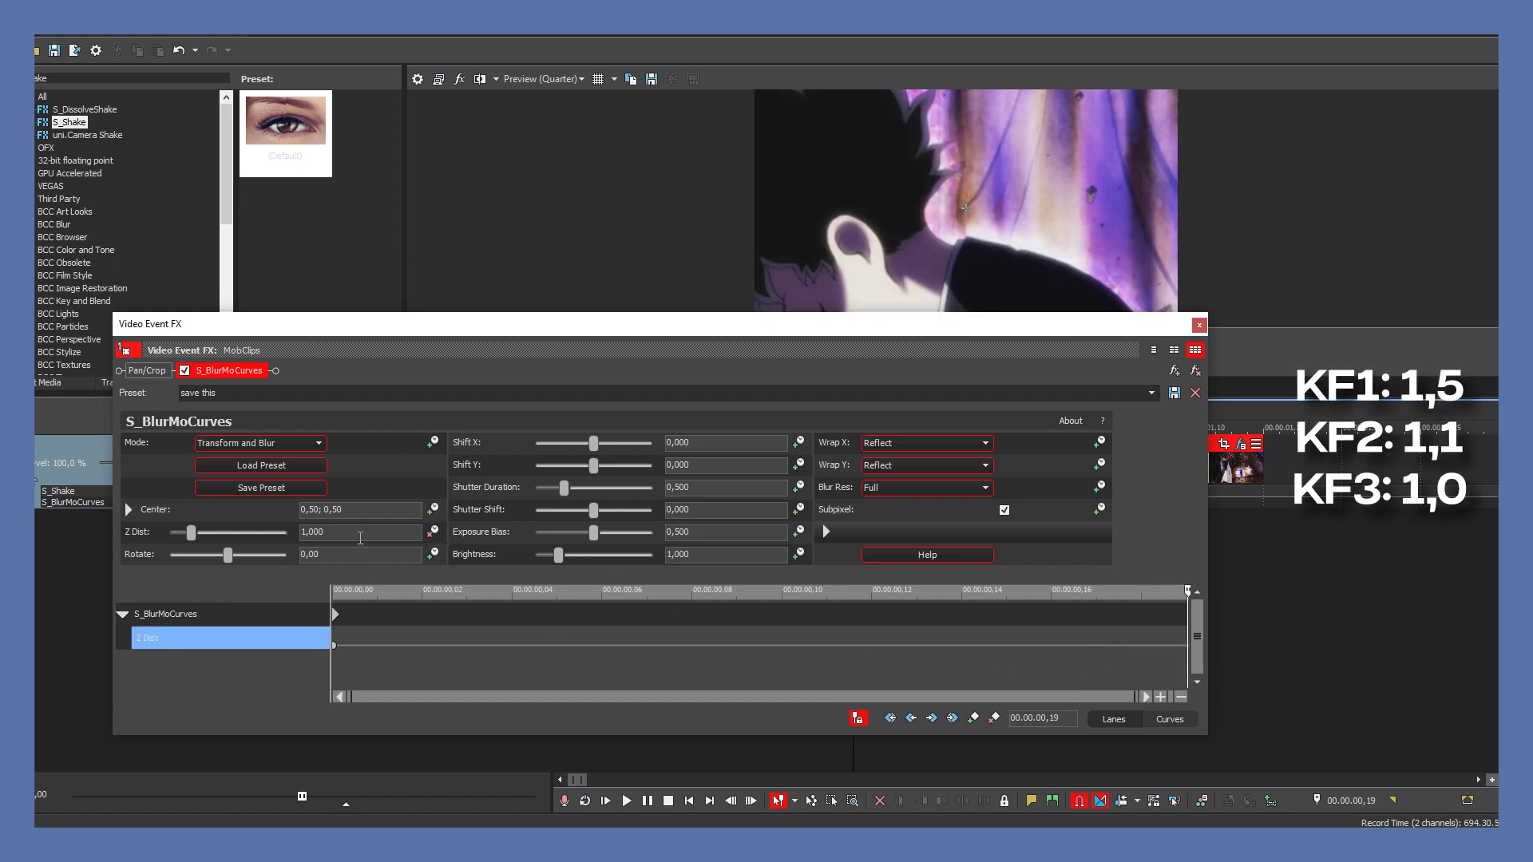
type("1,5")
key("Return")
Add a Z Dist keyframe of 1,1 three frames before the end keyframe, at 00.00.00,16.
key("Left")
key("Left")
key("Left")
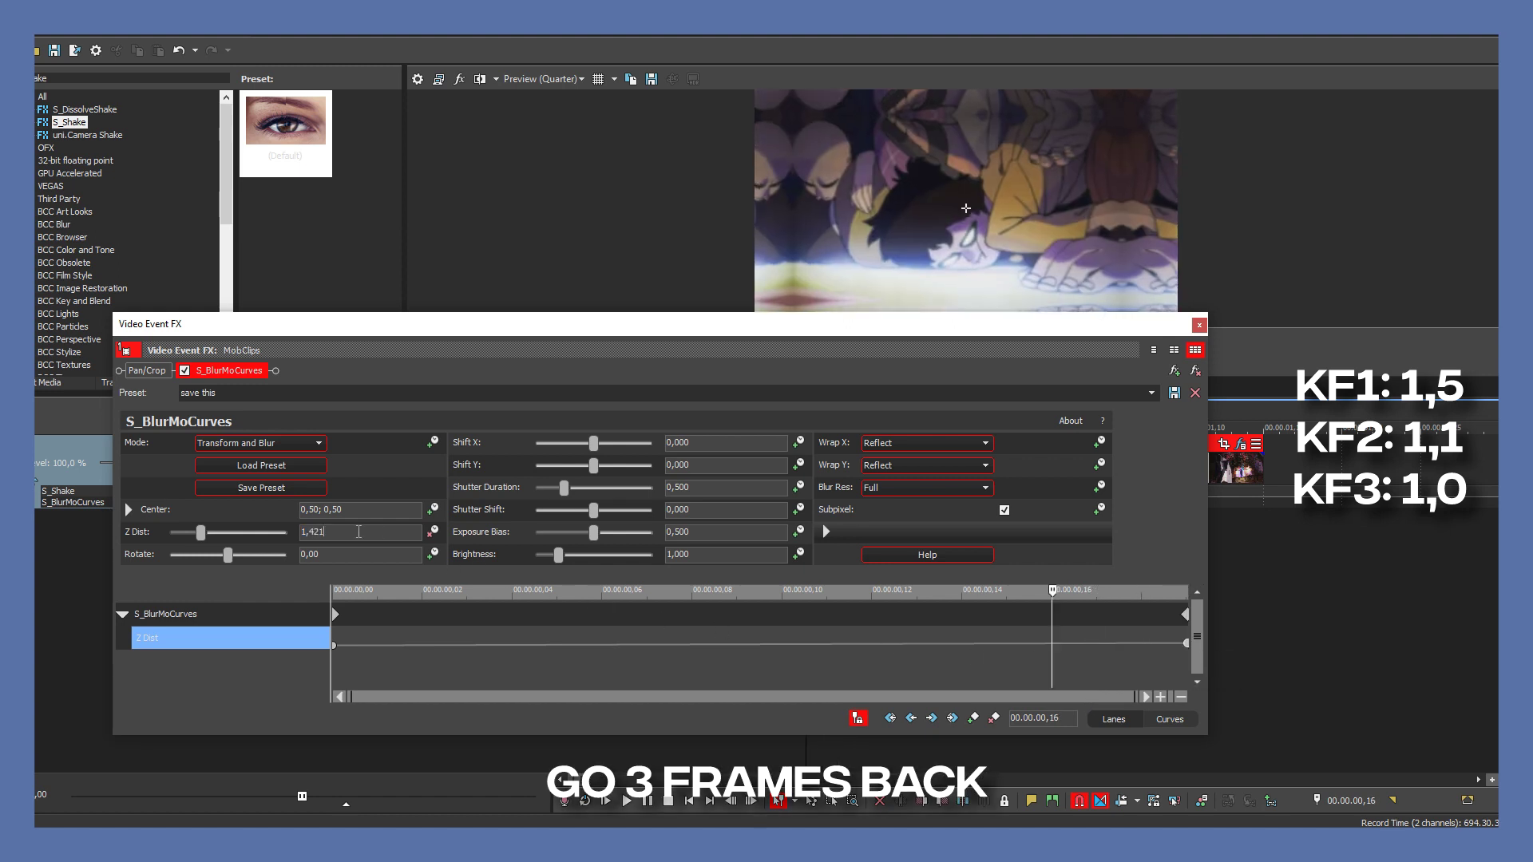
type("1,1")
key("Return")
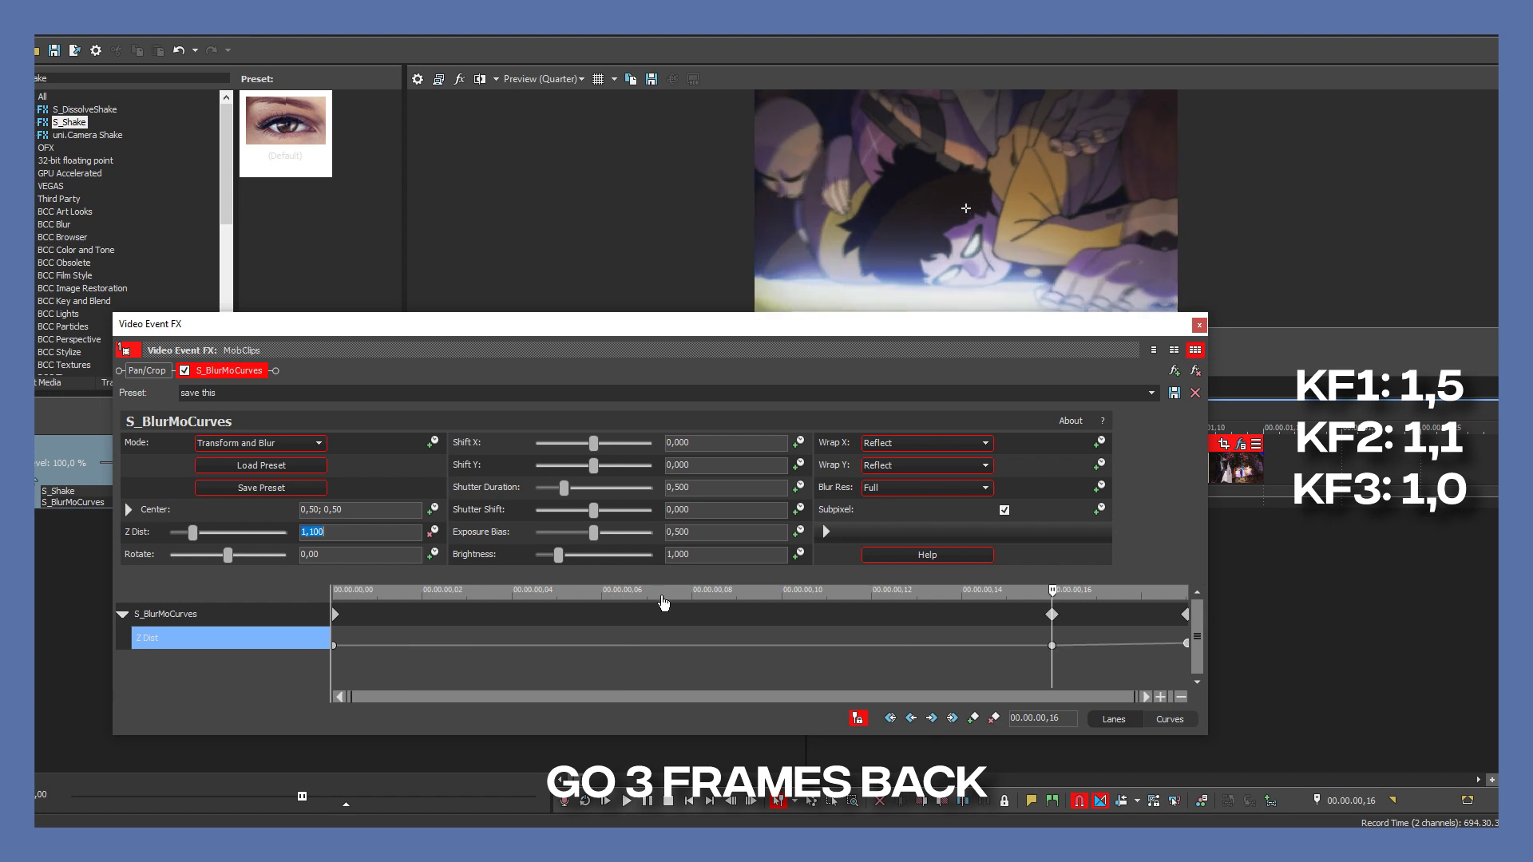
Move the starting Z Dist keyframe to 00.00.00,10, six frames before the 1,1 keyframe.
key("Left")
key("Left")
key("Left")
key("Left")
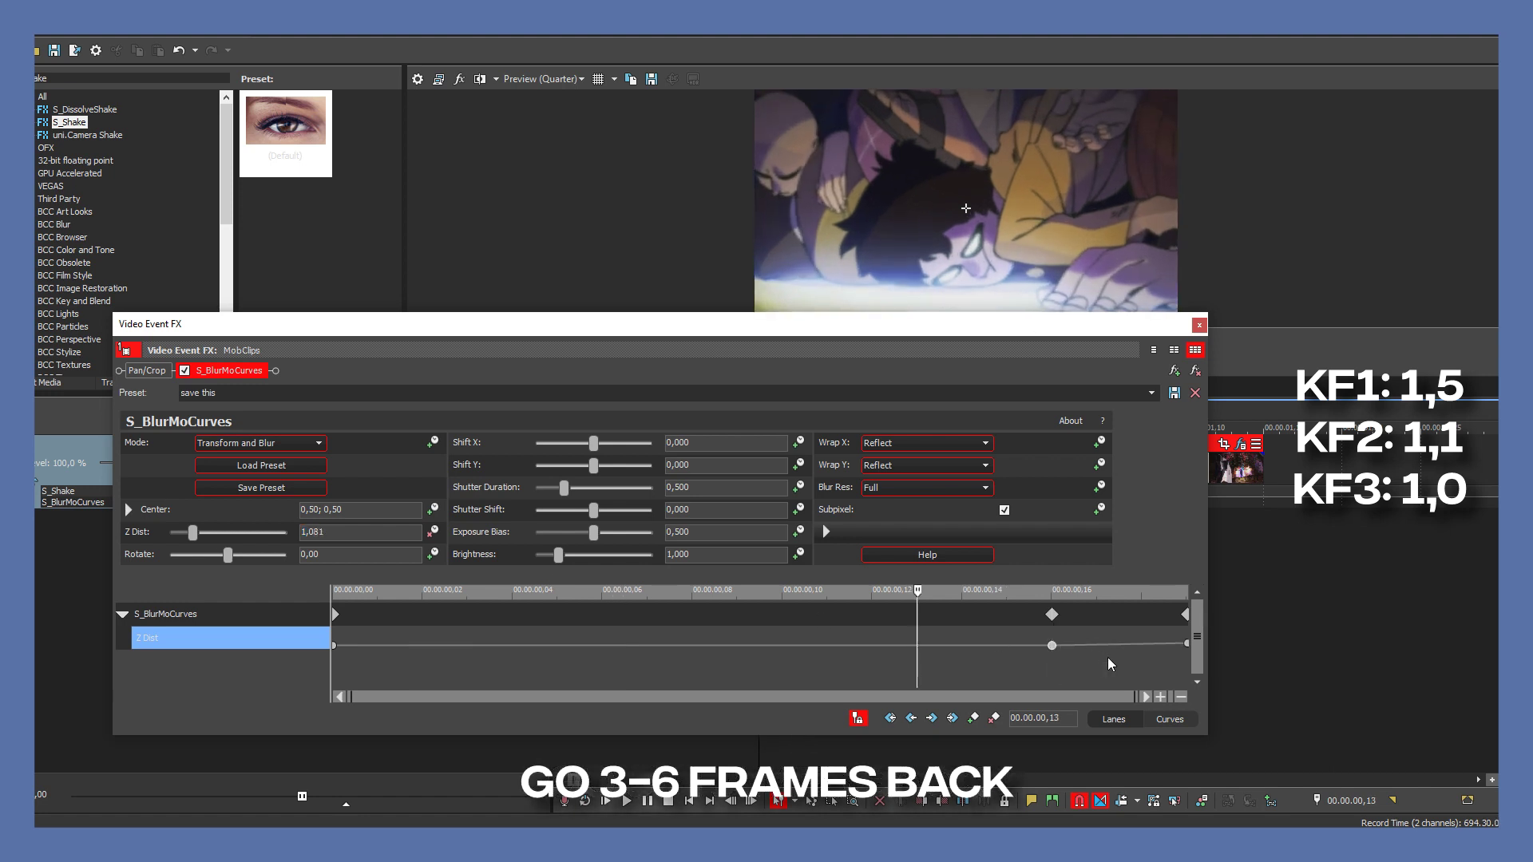
key("Left")
key("Left")
left_click_drag(335, 646, 783, 651)
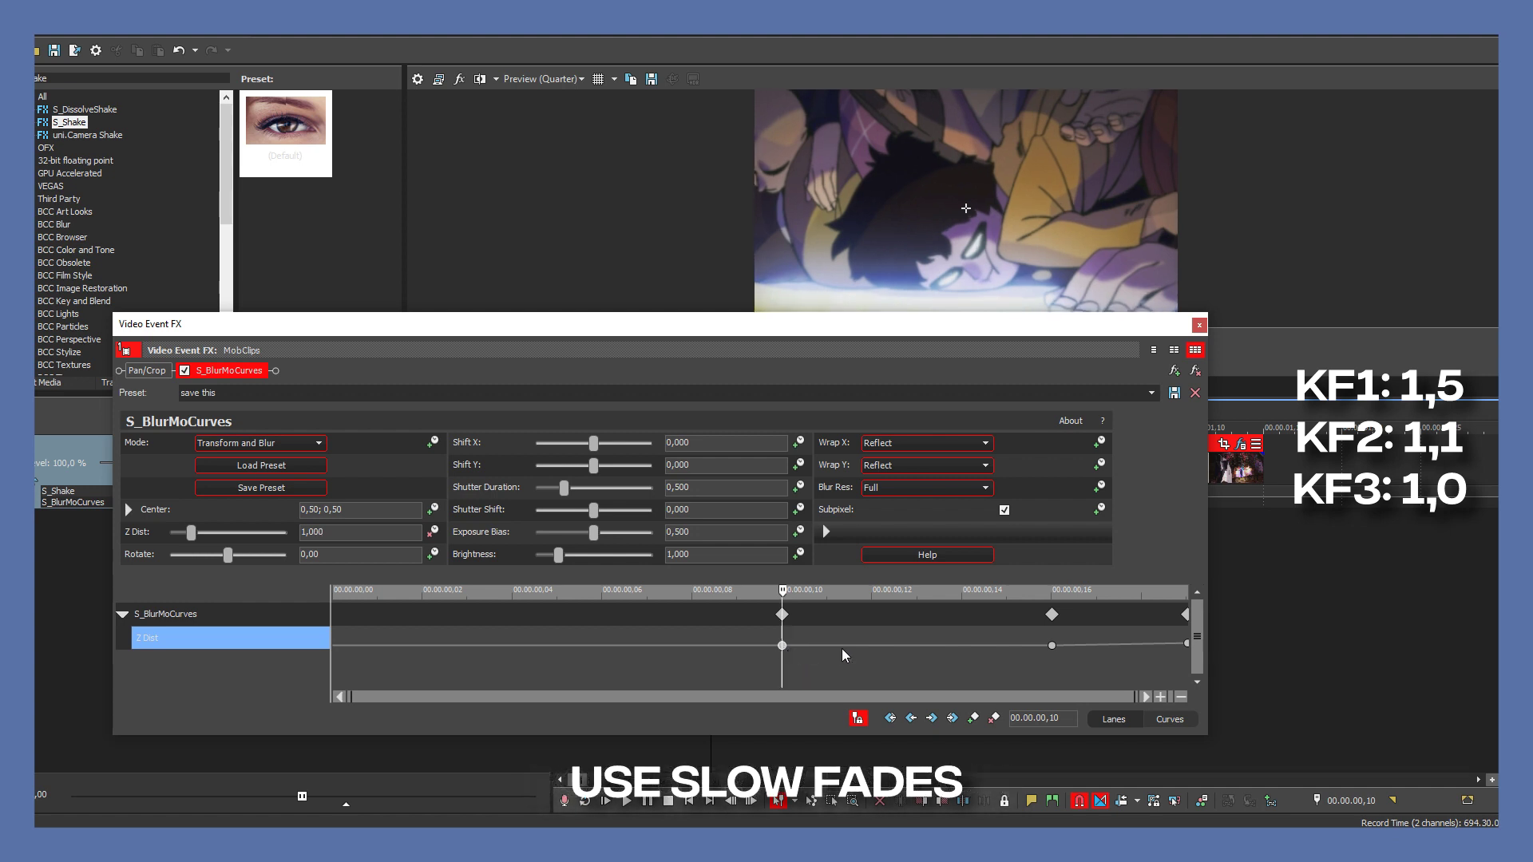
Set the 1,1 Z Dist keyframe to Slow Fade and play back the first clip's zoom.
left_click(1053, 647)
right_click(1053, 647)
left_click(1127, 612)
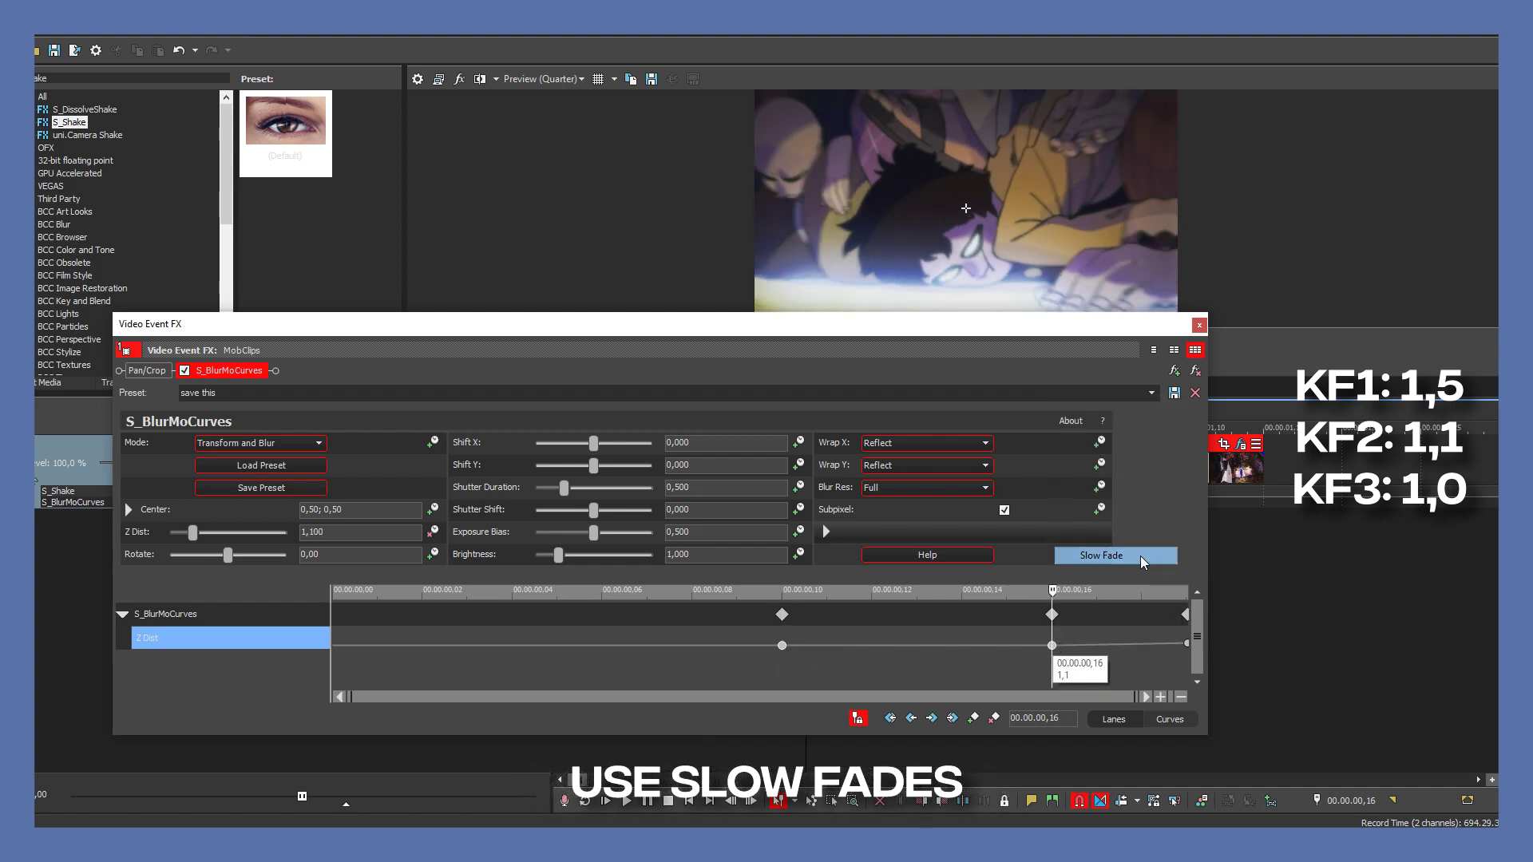
left_click(1202, 328)
left_click(680, 428)
key("space")
key("space")
Animate Z Dist in the second MobClips clip's S_BlurMoCurves and set its starting keyframe to 0,5.
left_click(1047, 467)
left_click(1036, 444)
left_click(432, 531)
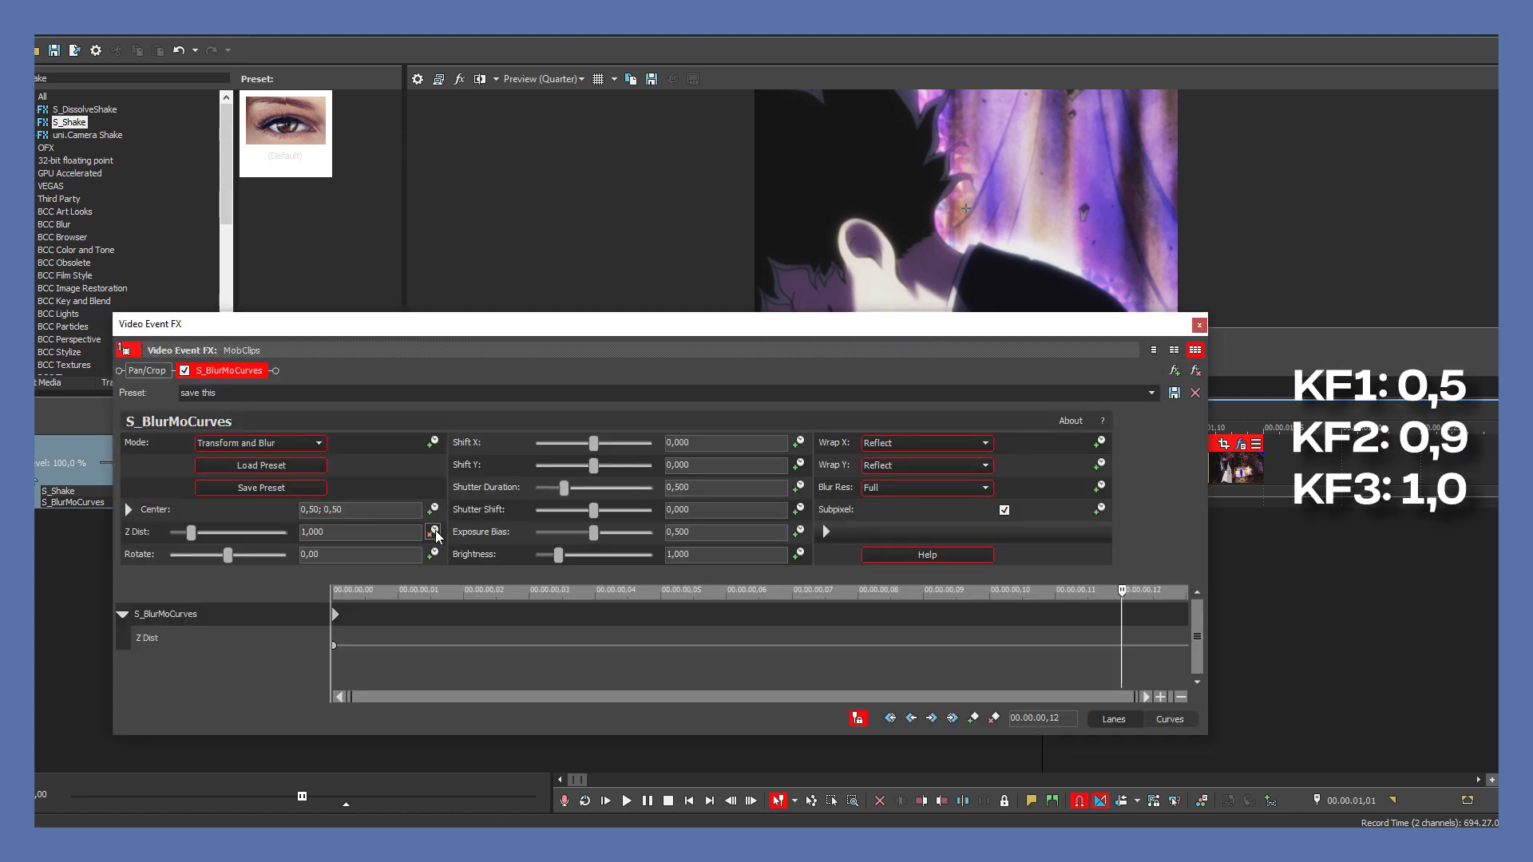
left_click(334, 645)
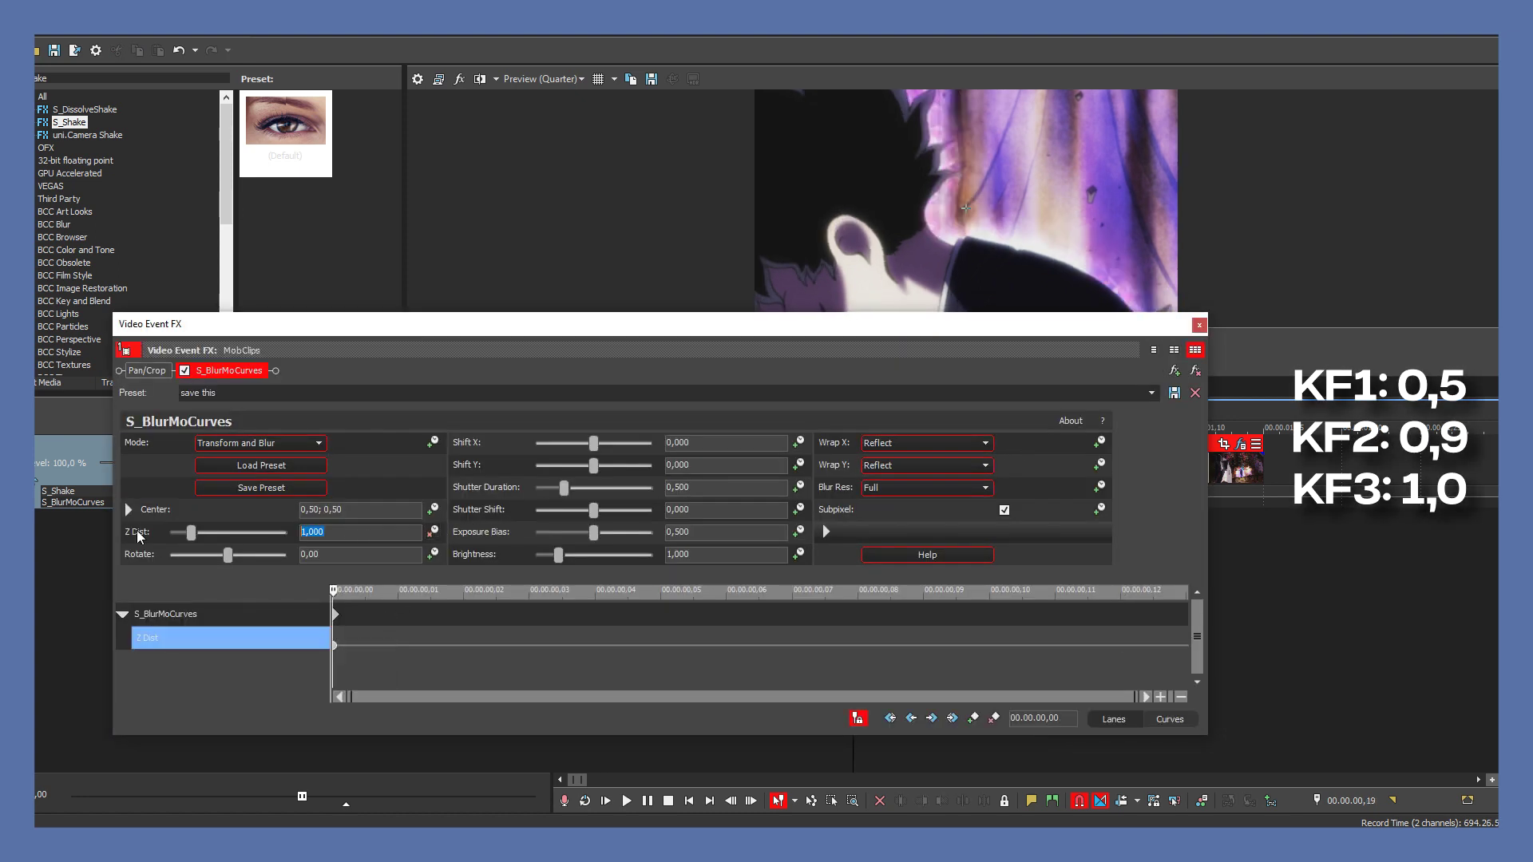
type(",5")
key("Return")
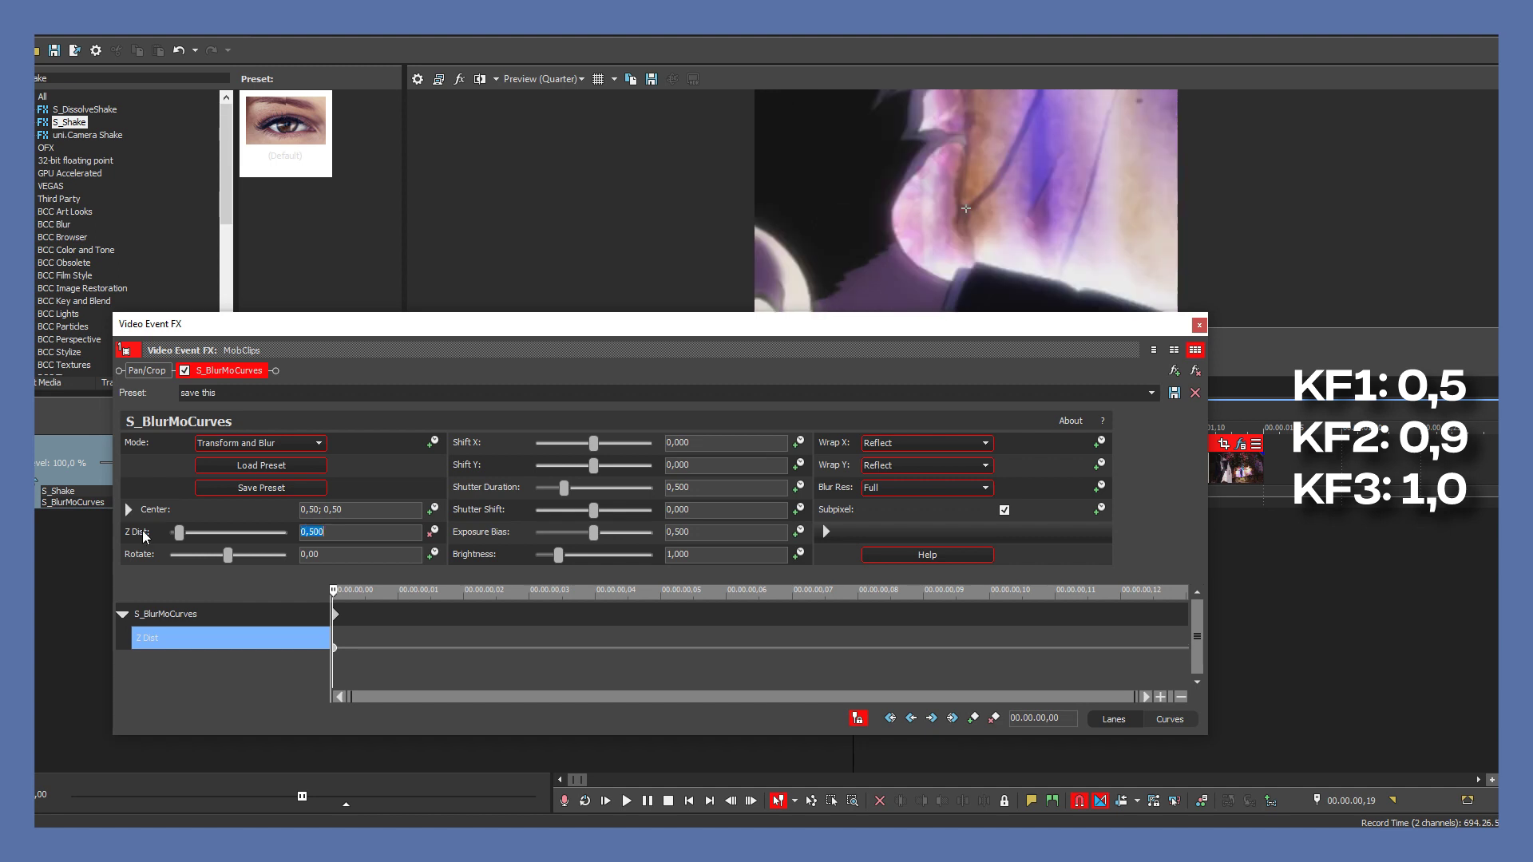
Add a Z Dist keyframe of 0,9 three frames after the start, at 00.00.00,03.
key("Right")
key("Right")
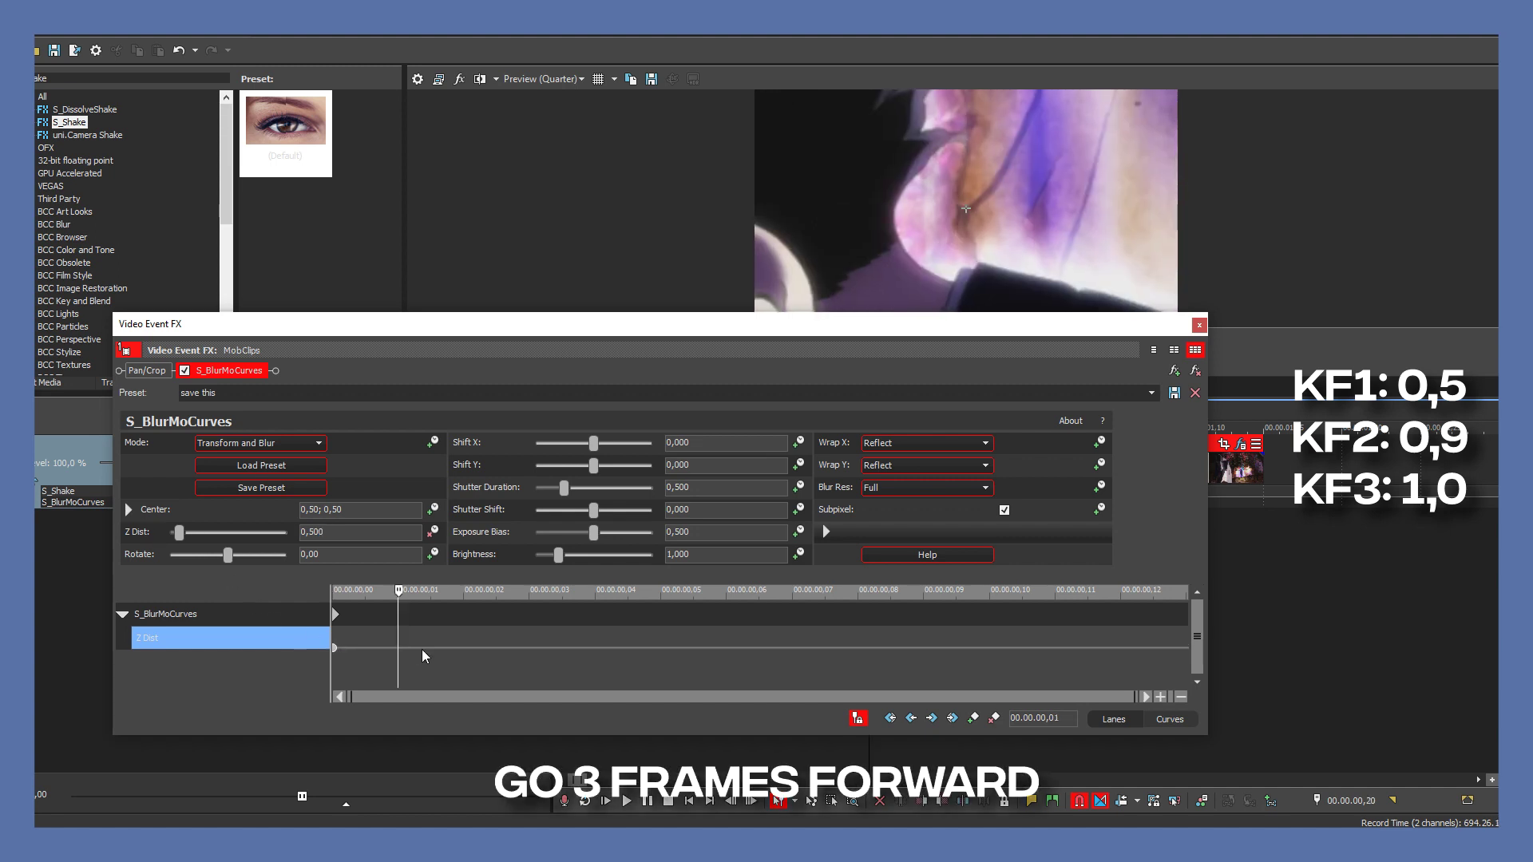
key("Right")
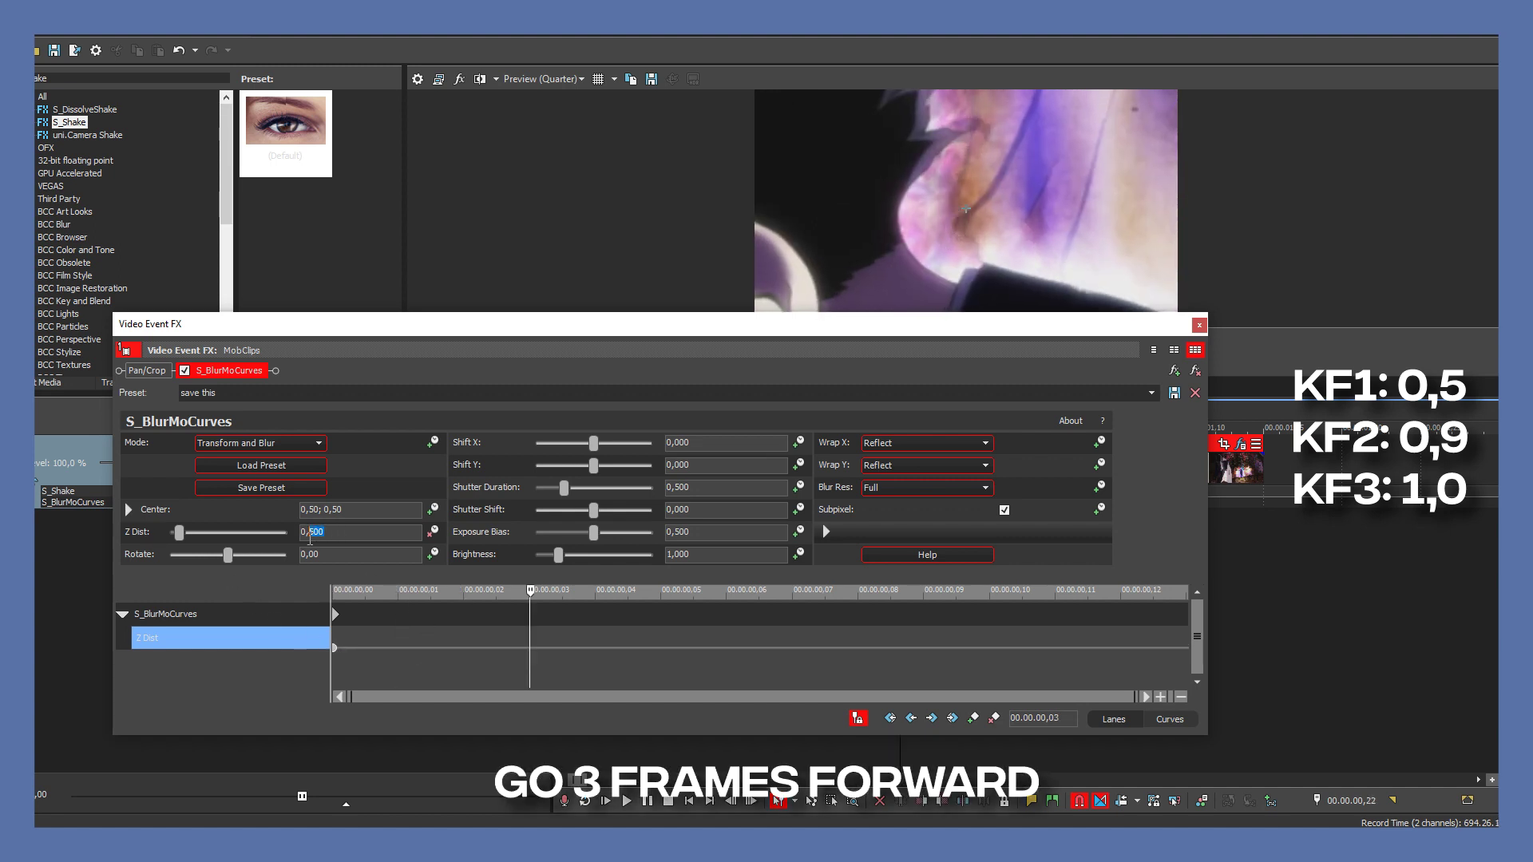
type("9")
key("Return")
Add a Z Dist keyframe of 1 after the 0,9 keyframe and place it at 00.00.00,07.
left_click(534, 644)
key("Right")
key("Right")
key("Right")
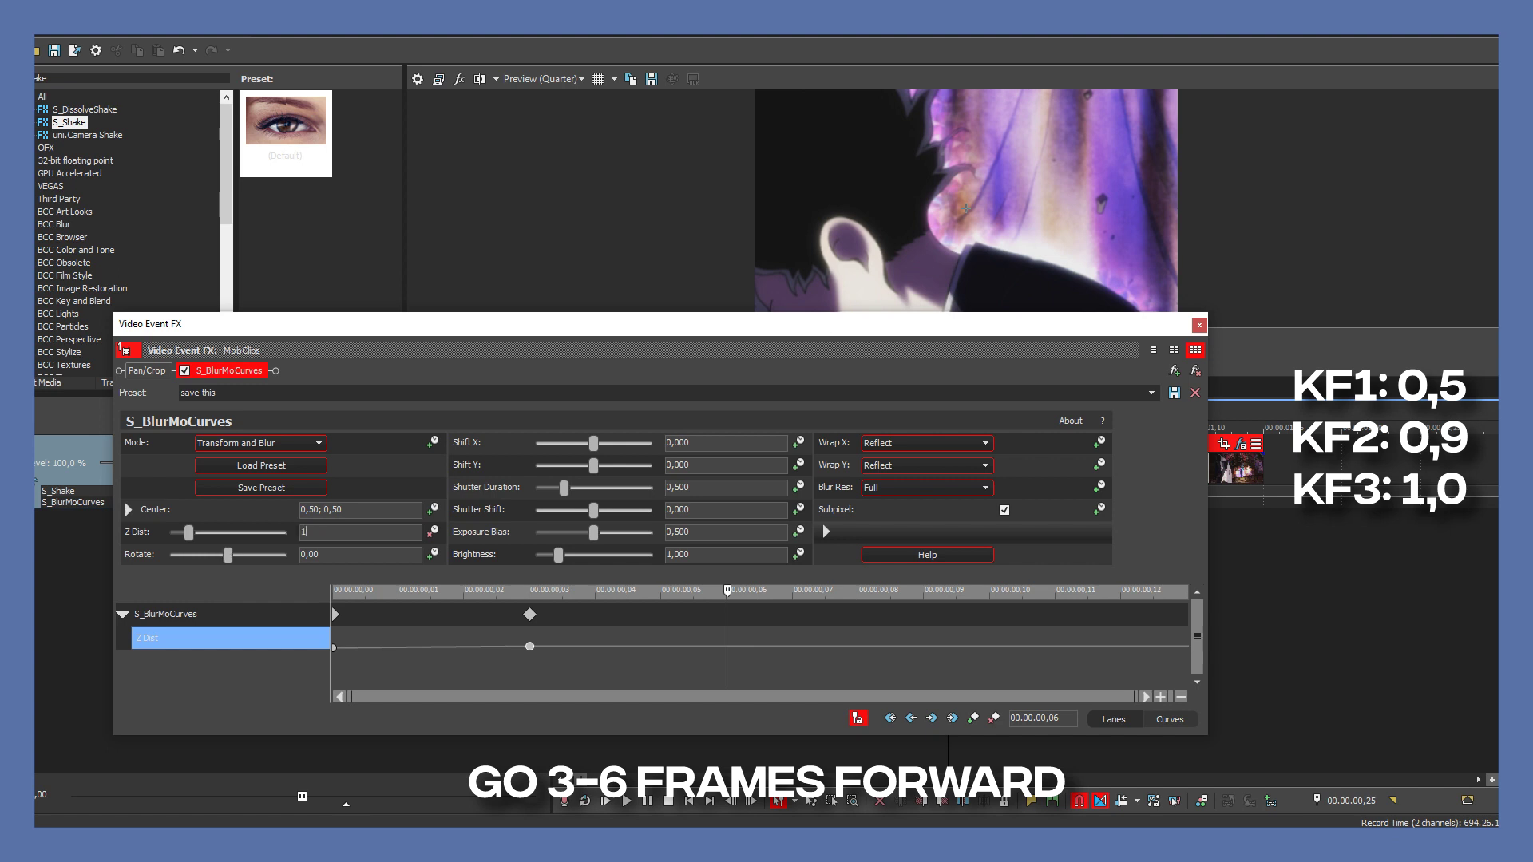
key("Return")
left_click_drag(727, 647, 781, 649)
Set the first two Z Dist keyframes to Fast Fade, close the effect settings and play back the transition.
left_click(335, 647)
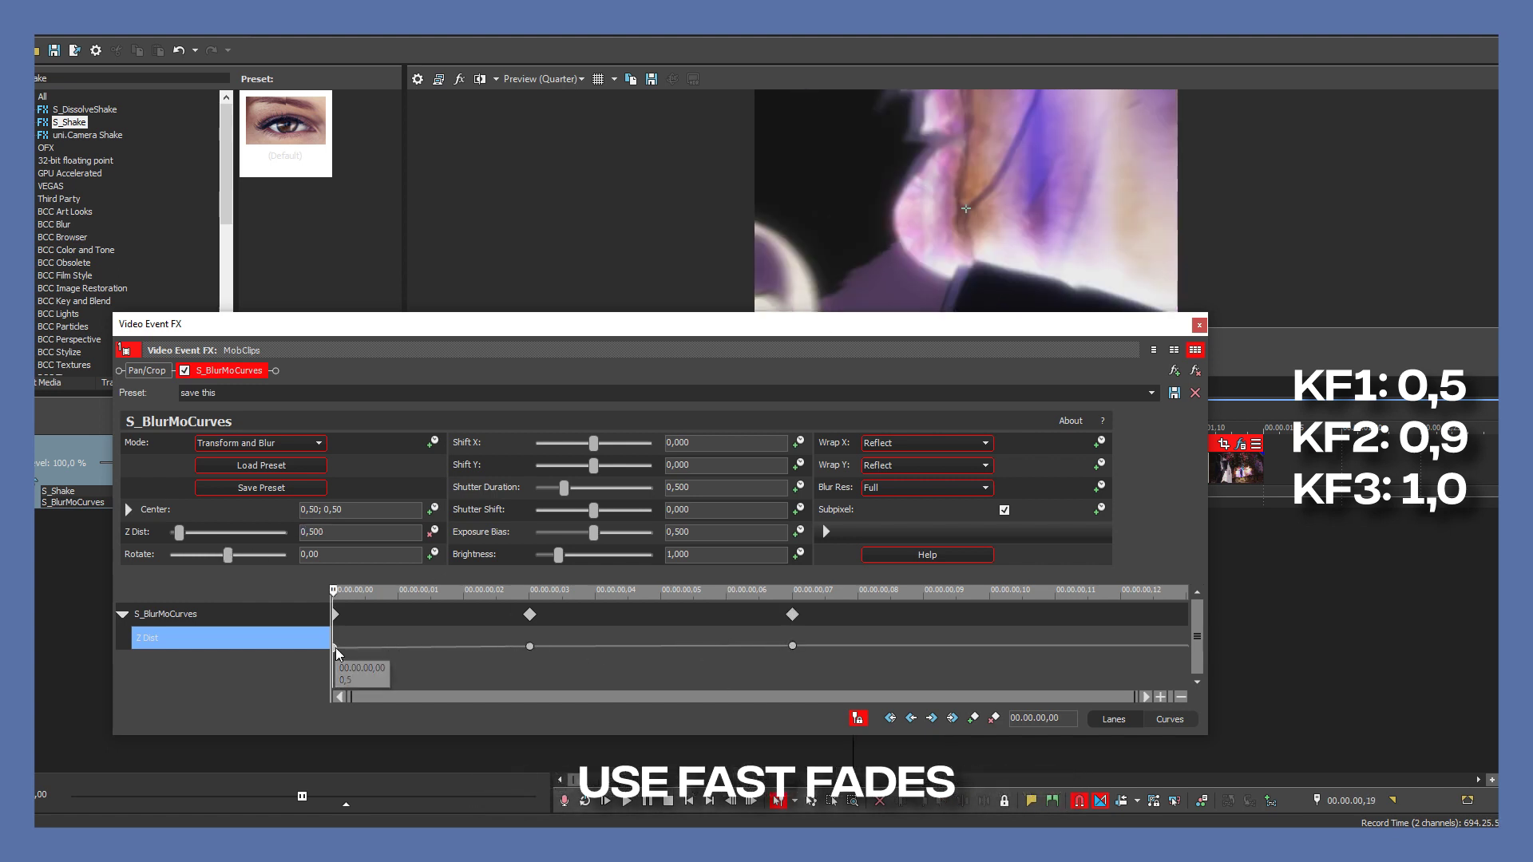
left_click(530, 647)
right_click(529, 647)
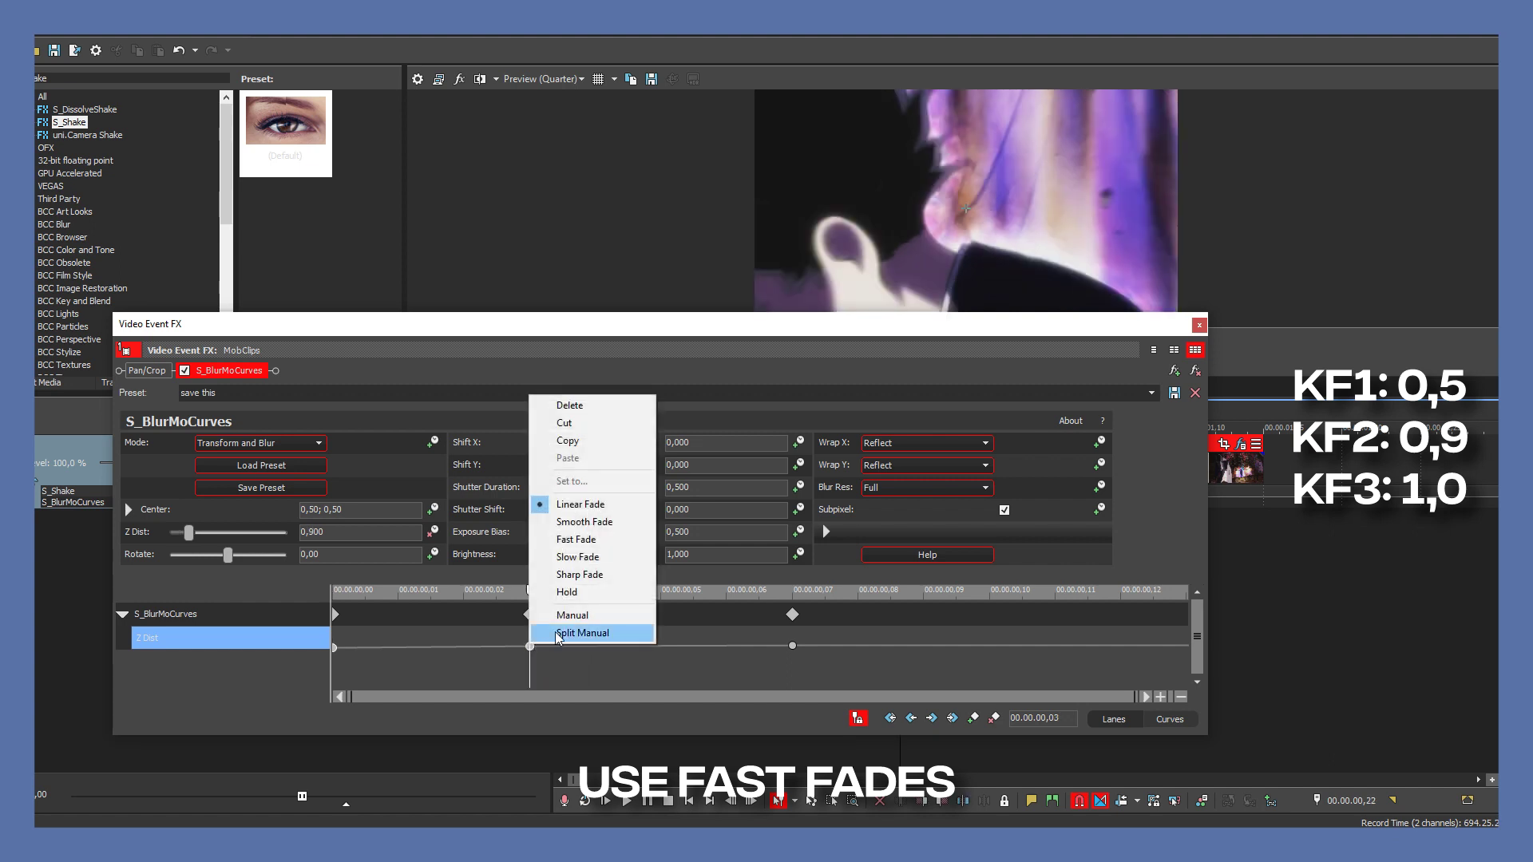
left_click(636, 539)
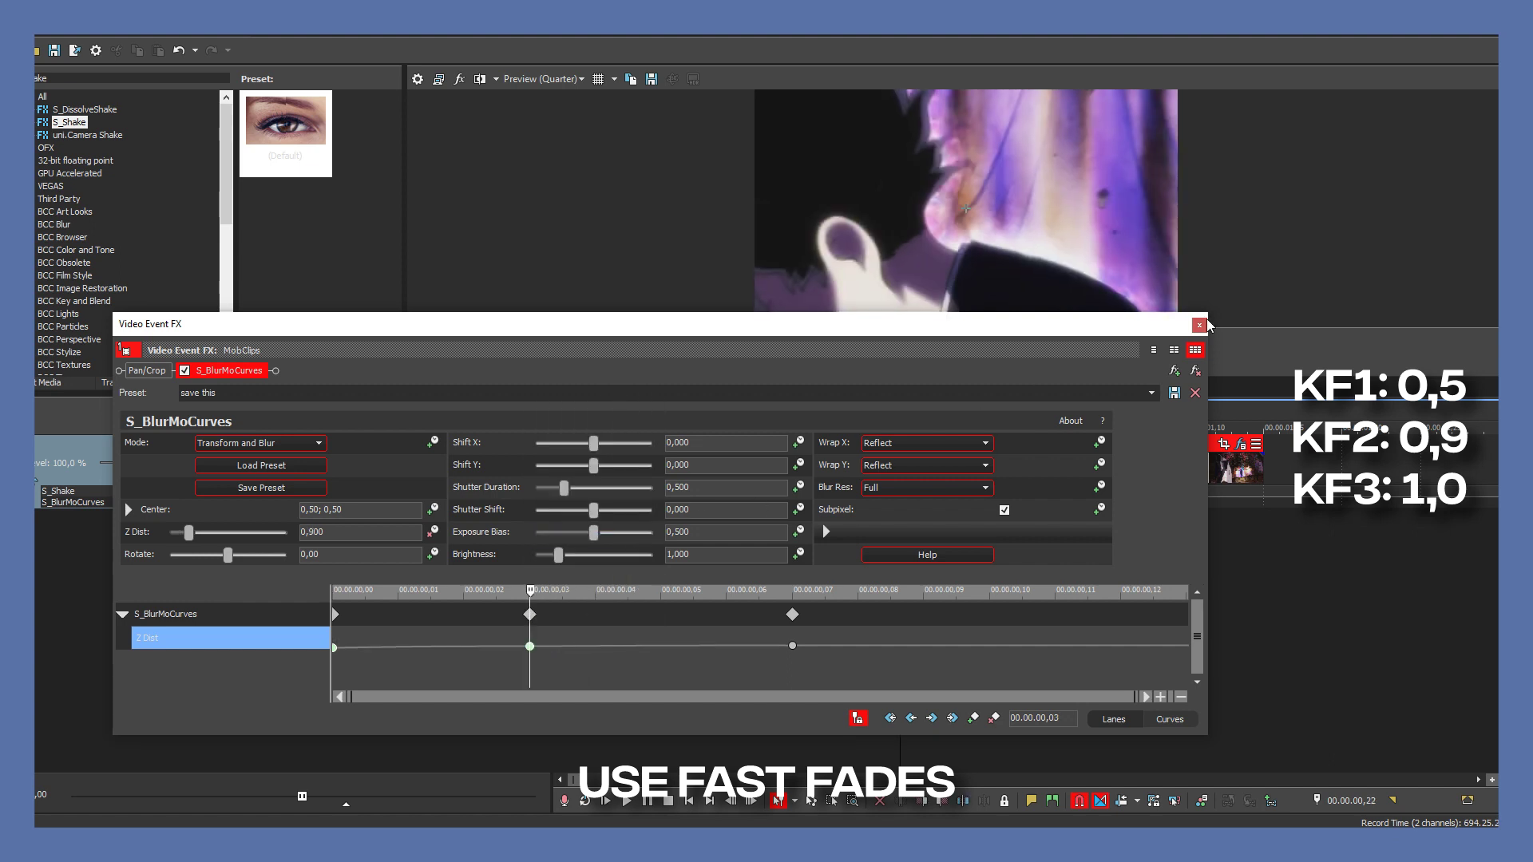
left_click(1199, 325)
left_click(713, 421)
key("space")
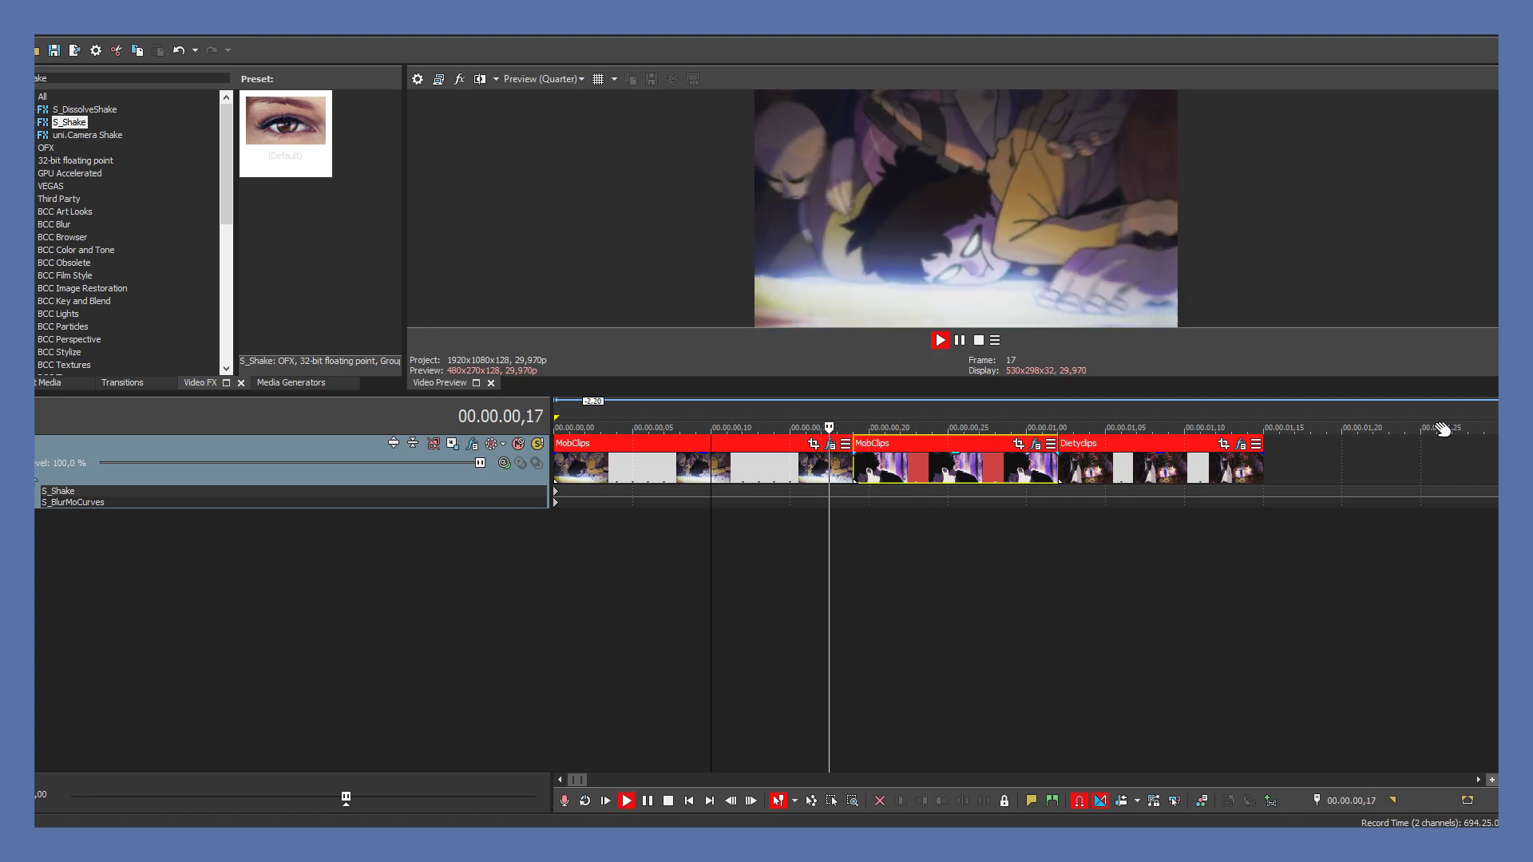
key("space")
Reopen the second MobClips clip's S_BlurMoCurves and add a Z Dist end keyframe of 0,5 at 00.00.00,13.
left_click(1028, 444)
left_click(1033, 445)
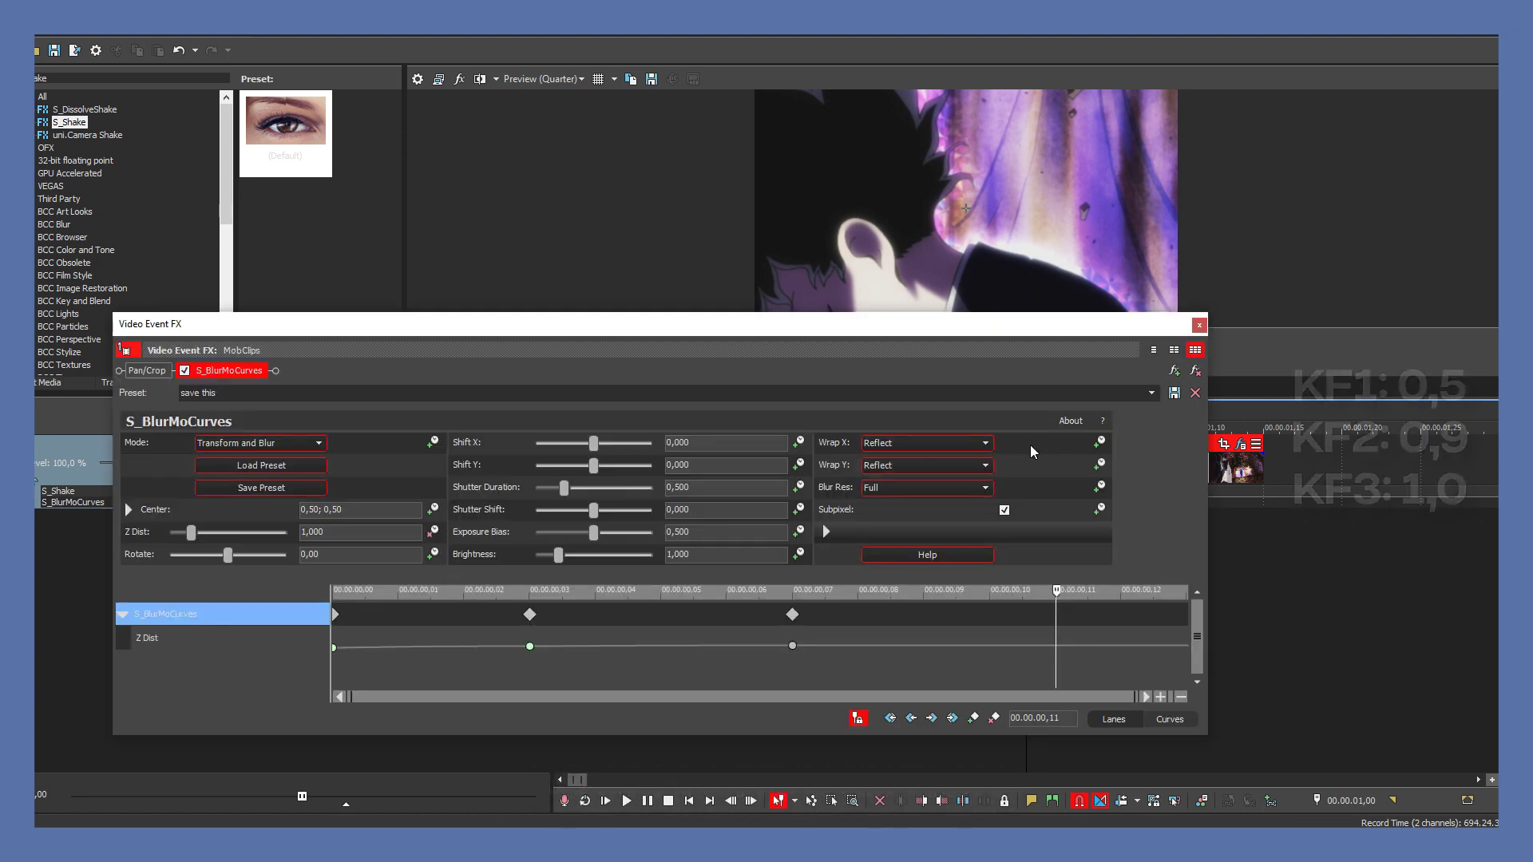
left_click_drag(1135, 637, 1234, 642)
key("Left")
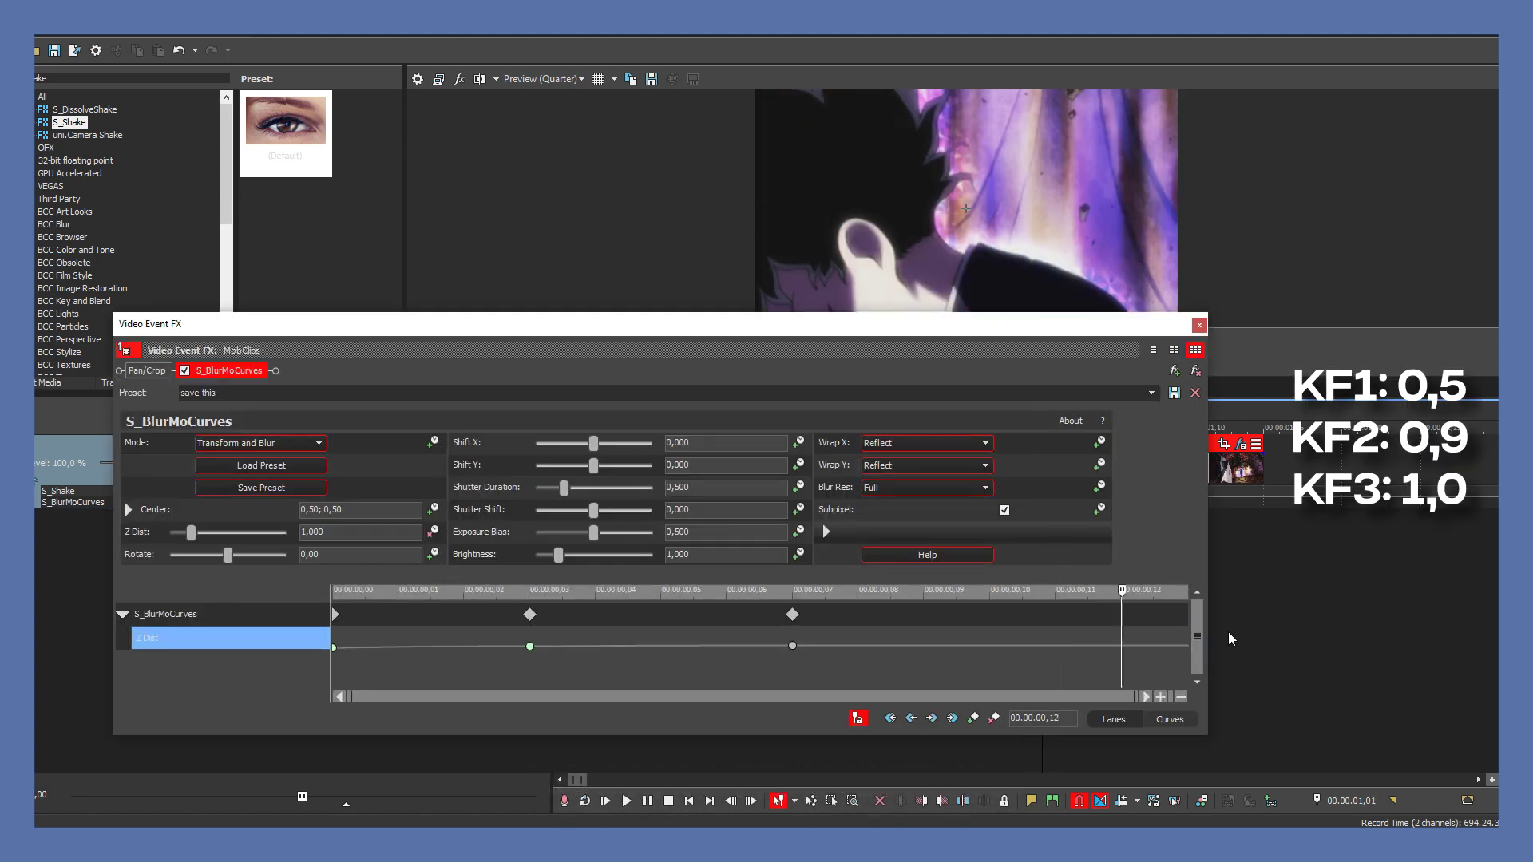
key("Right")
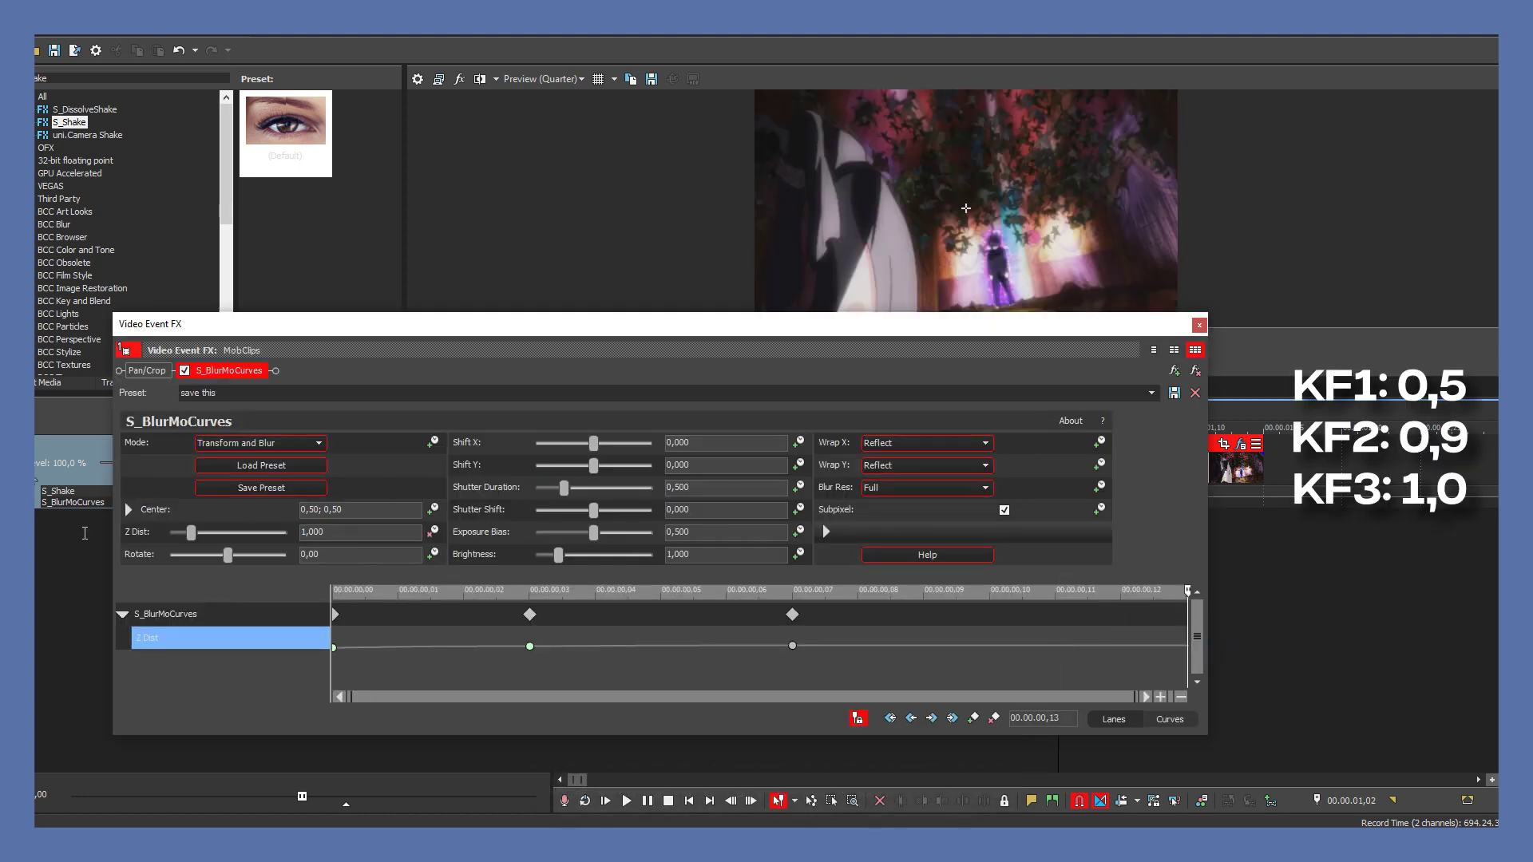
type(",5")
key("Return")
Add a Z Dist keyframe of 0,9 three frames before the end keyframe, at 00.00.00,10.
left_click(1182, 643)
key("Left")
key("Left")
key("Left")
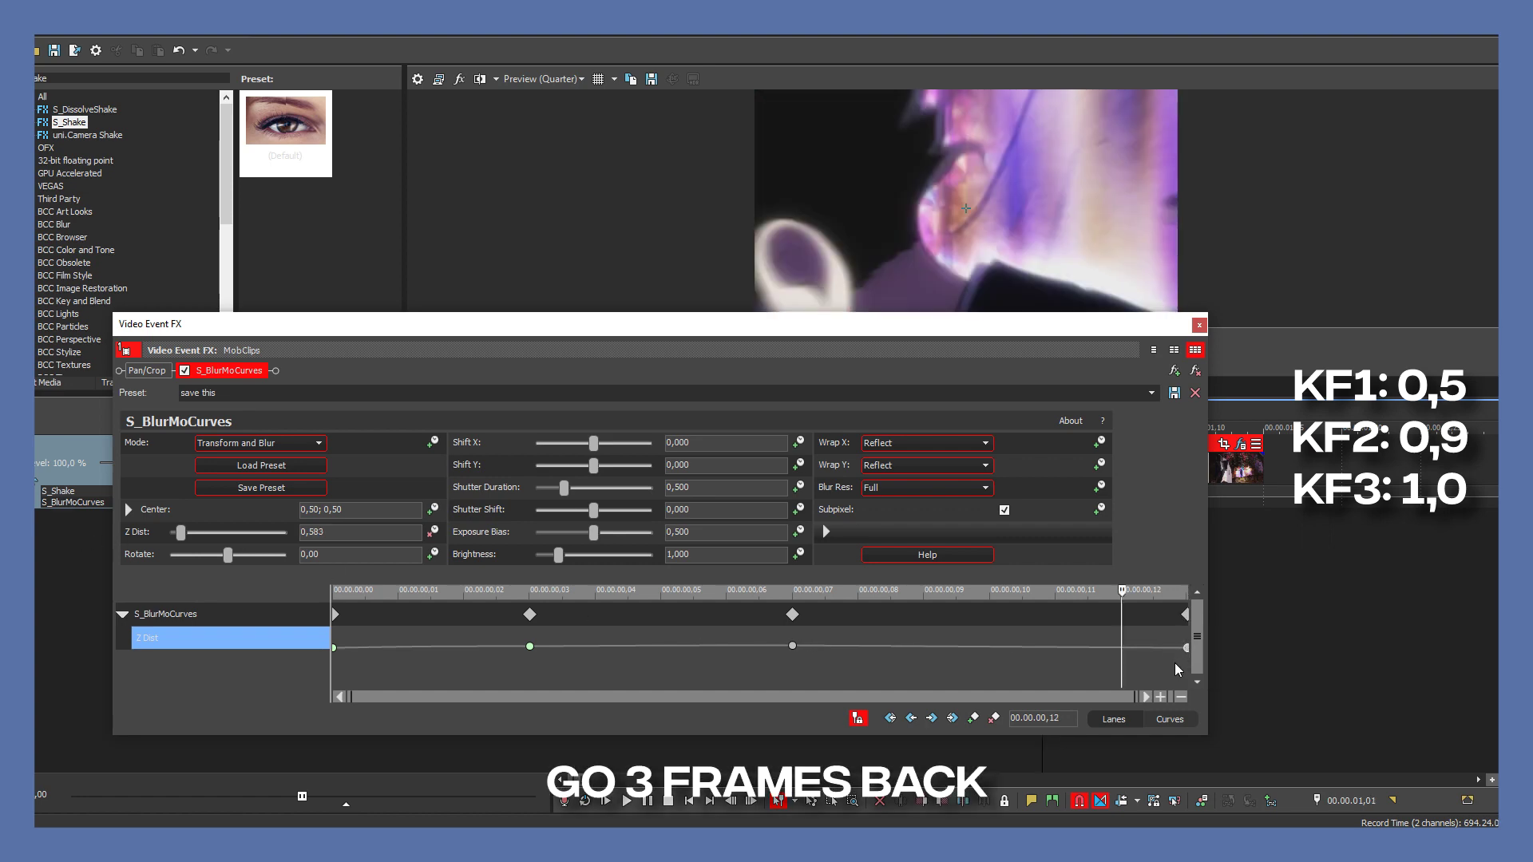
left_click(350, 533)
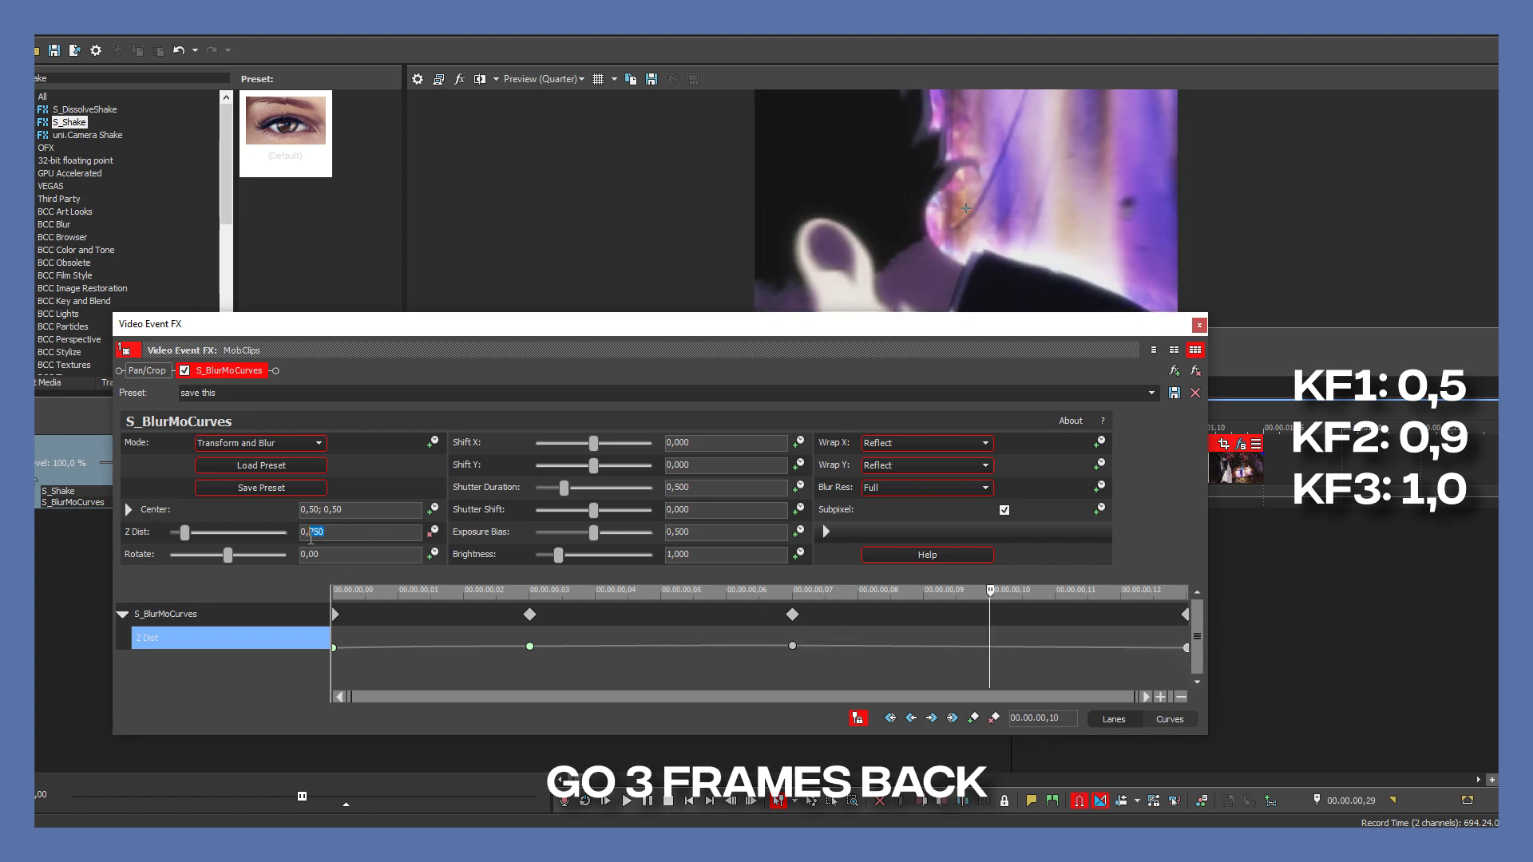
type("9")
key("Return")
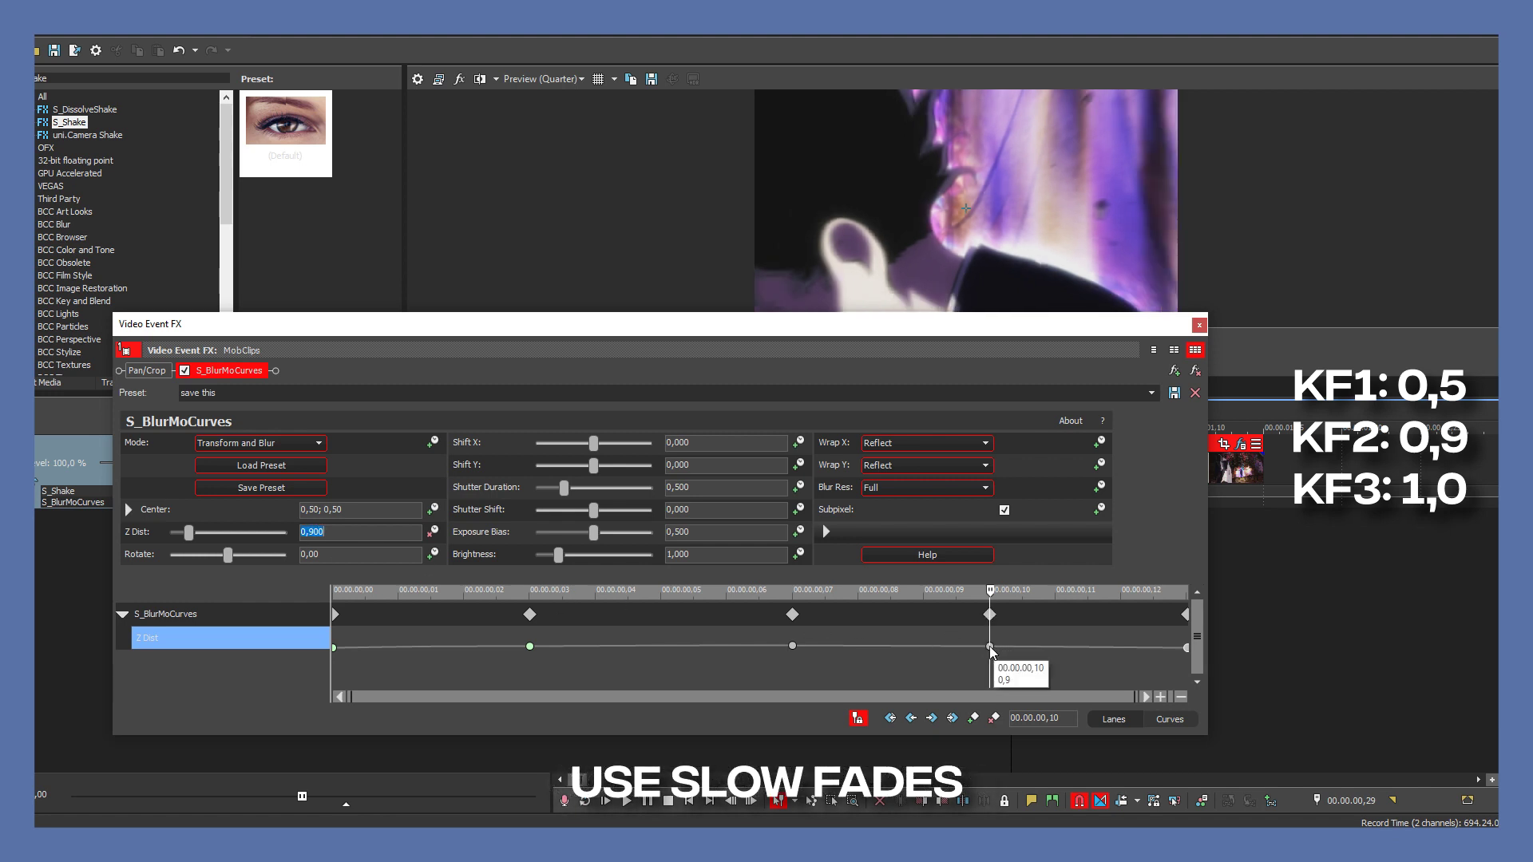
Set the Z Dist keyframes at 00.00.00,07 and 00.00.00,10 to Slow Fade.
left_click(792, 645)
right_click(792, 645)
left_click(864, 559)
left_click(986, 650)
left_click(989, 647)
Step back through the second clip's frames, close the effect settings and play back the timeline to check the zoom.
key("Left")
key("Left")
key("Left")
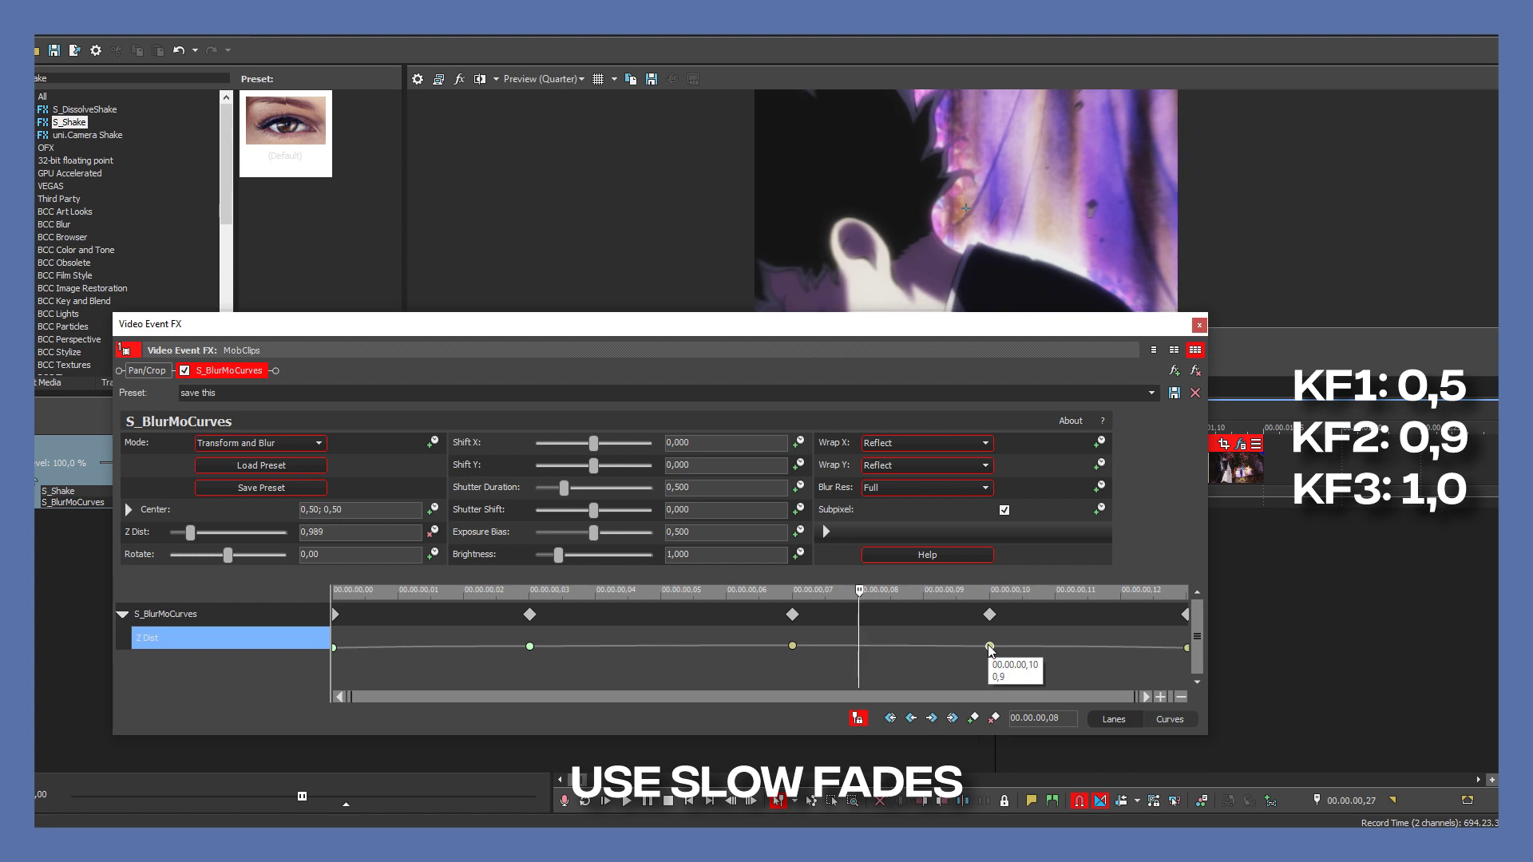
key("Left")
key("Left")
key("Left")
key("Left")
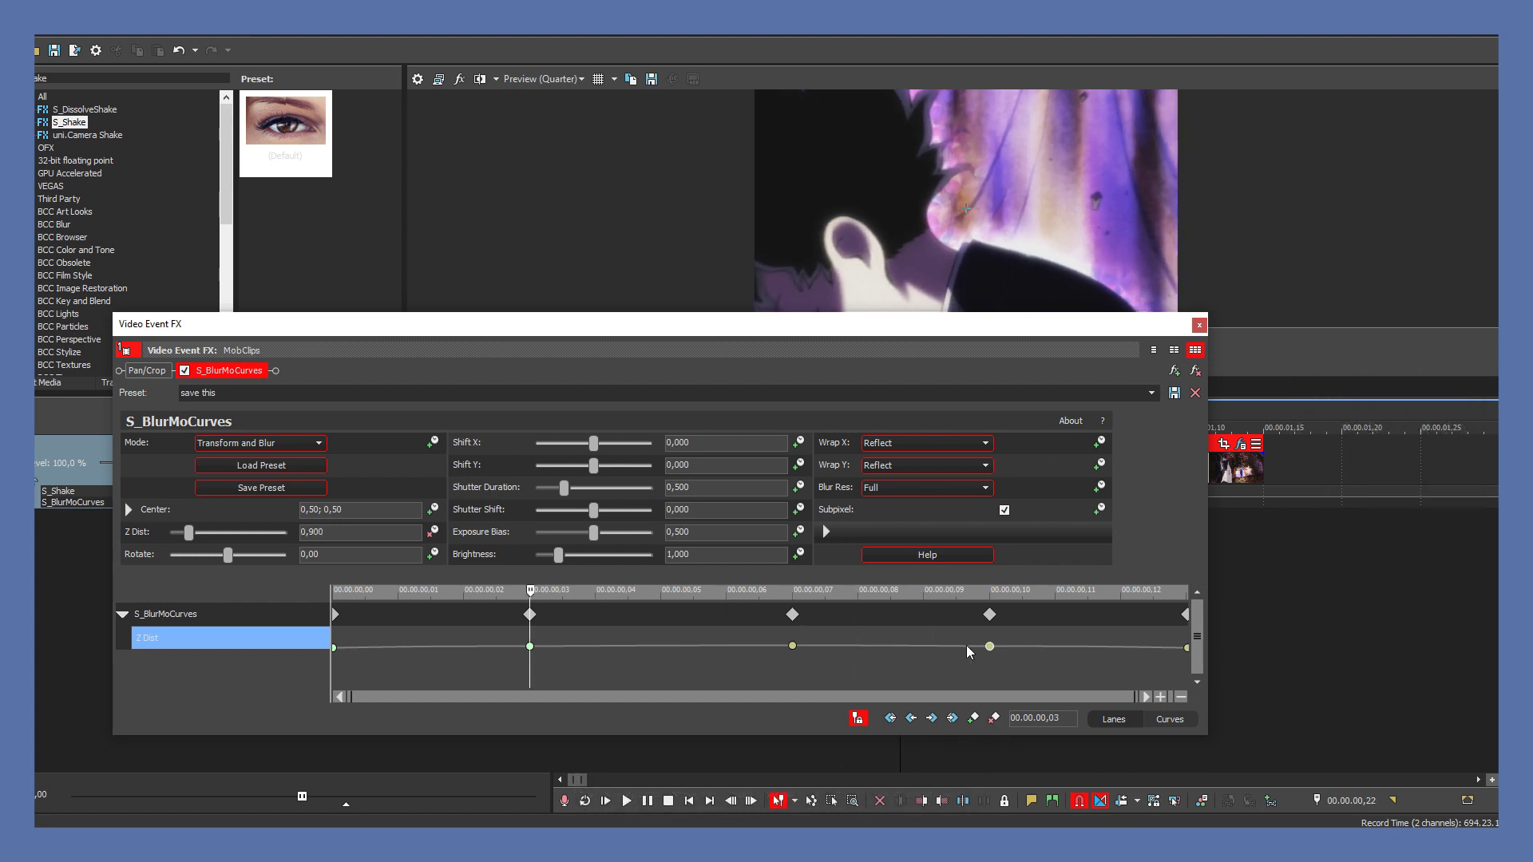
left_click(1200, 326)
left_click(695, 429)
key("space")
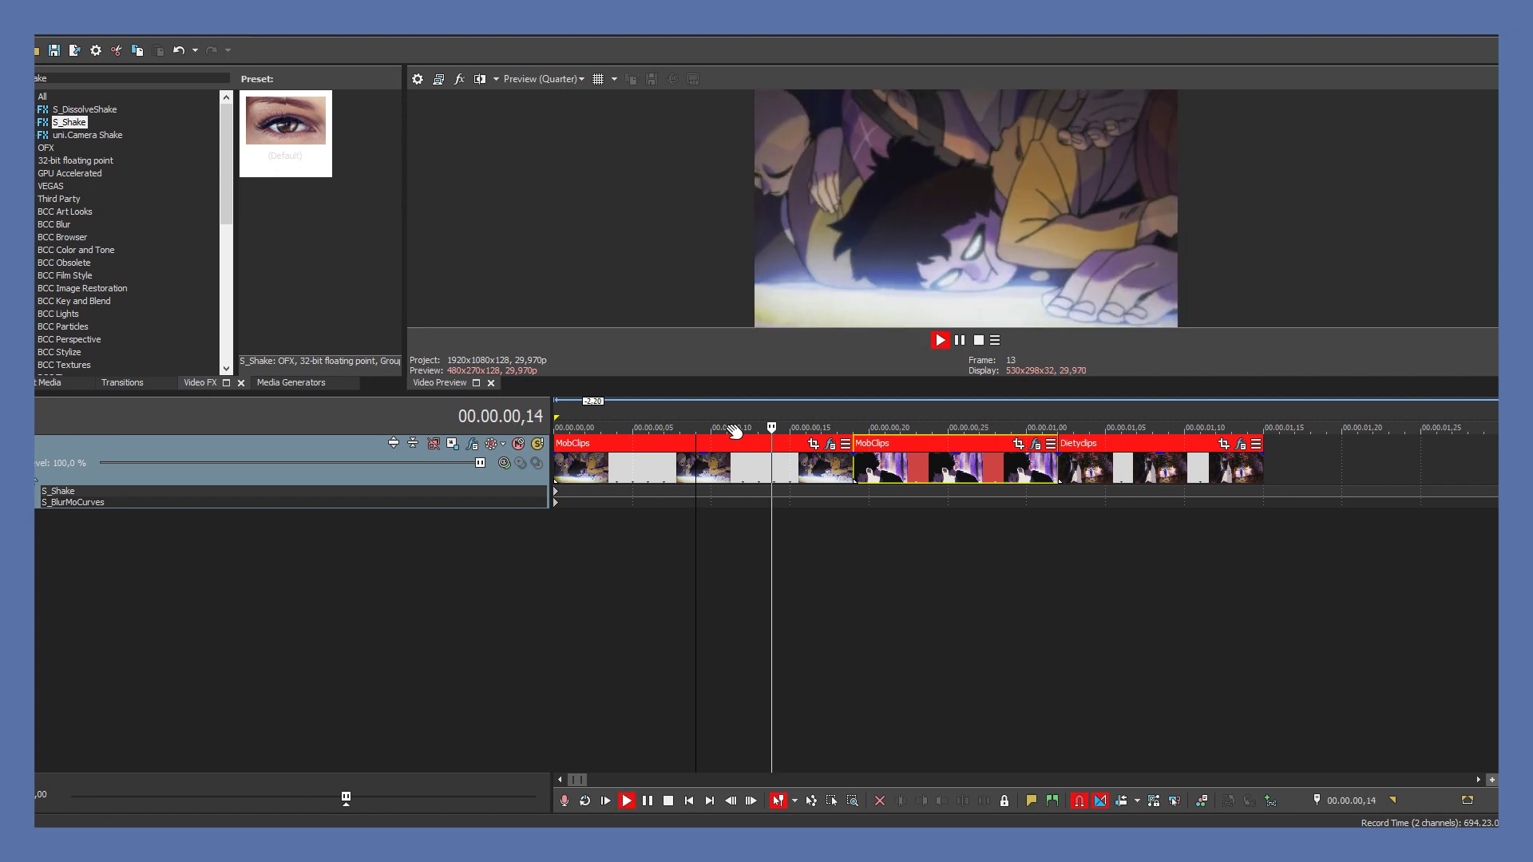
key("space")
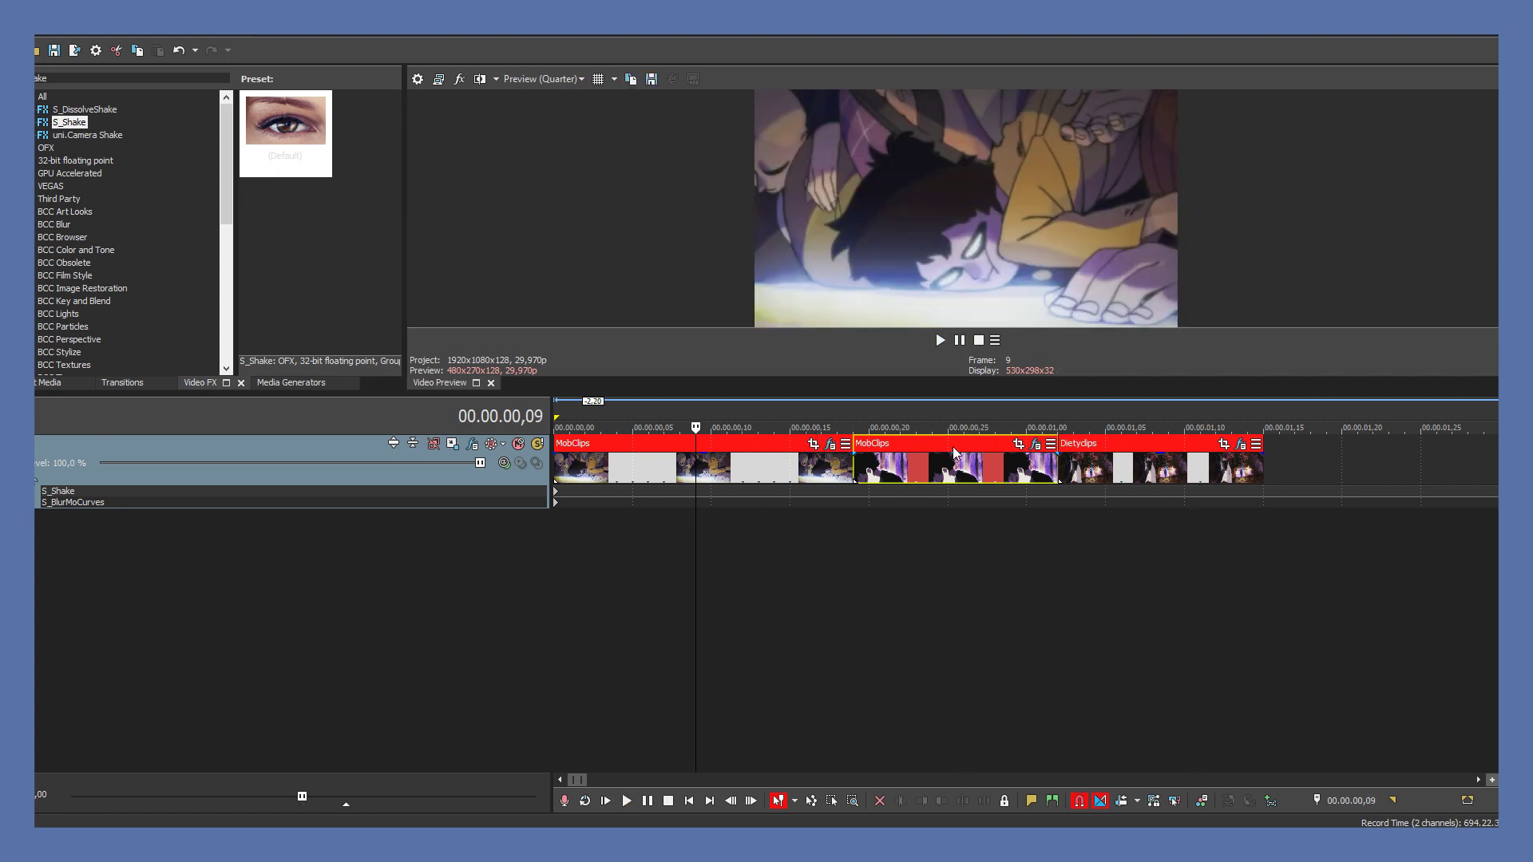
Animate Z Dist in the third clip's S_BlurMoCurves and set its starting keyframe to 1,5.
left_click(1099, 474)
left_click(1094, 473)
left_click(1240, 444)
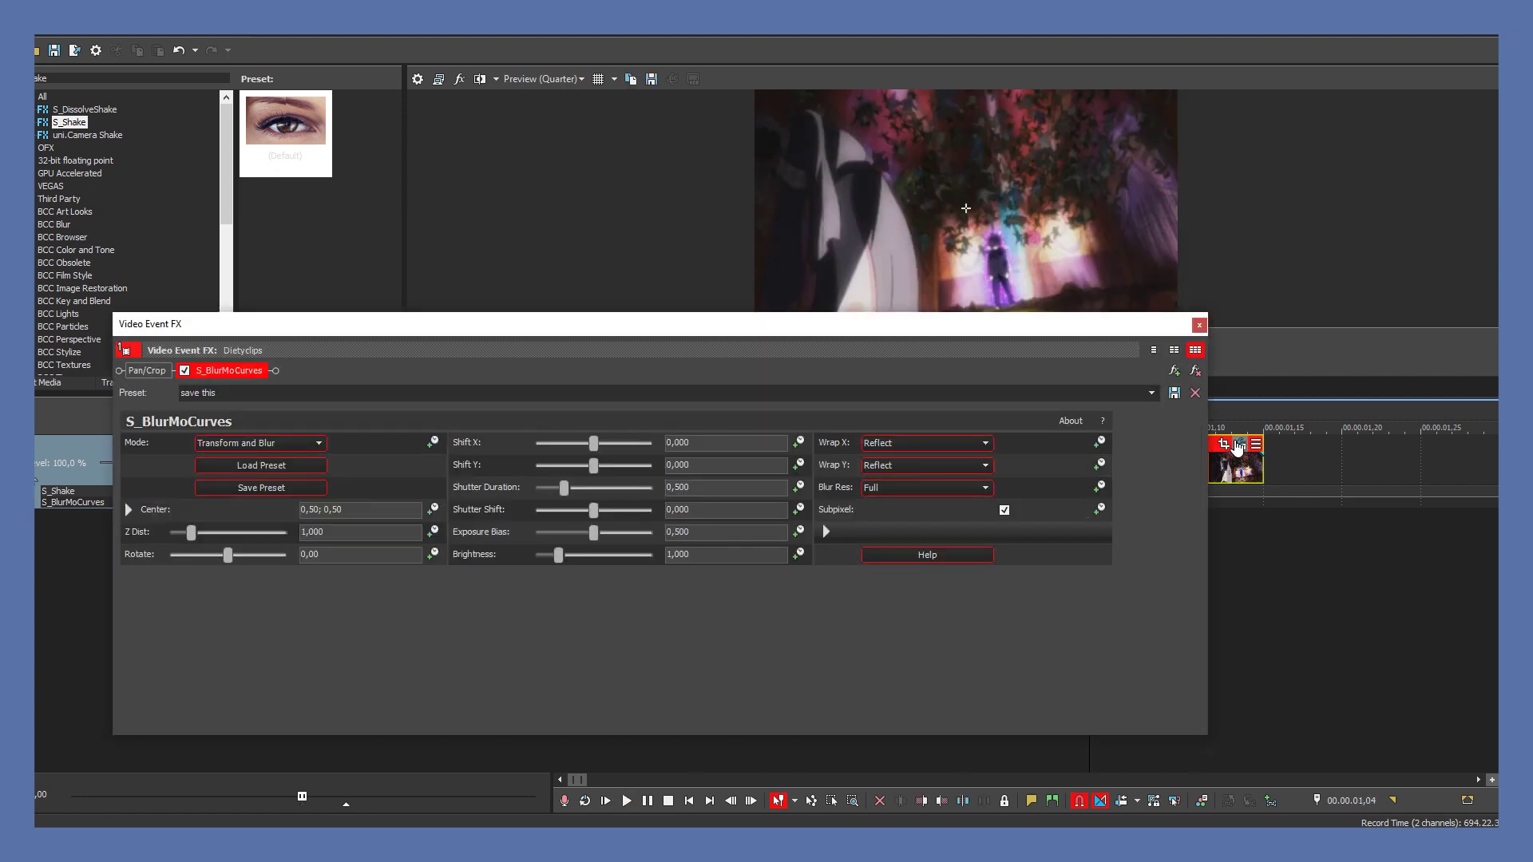
left_click(434, 533)
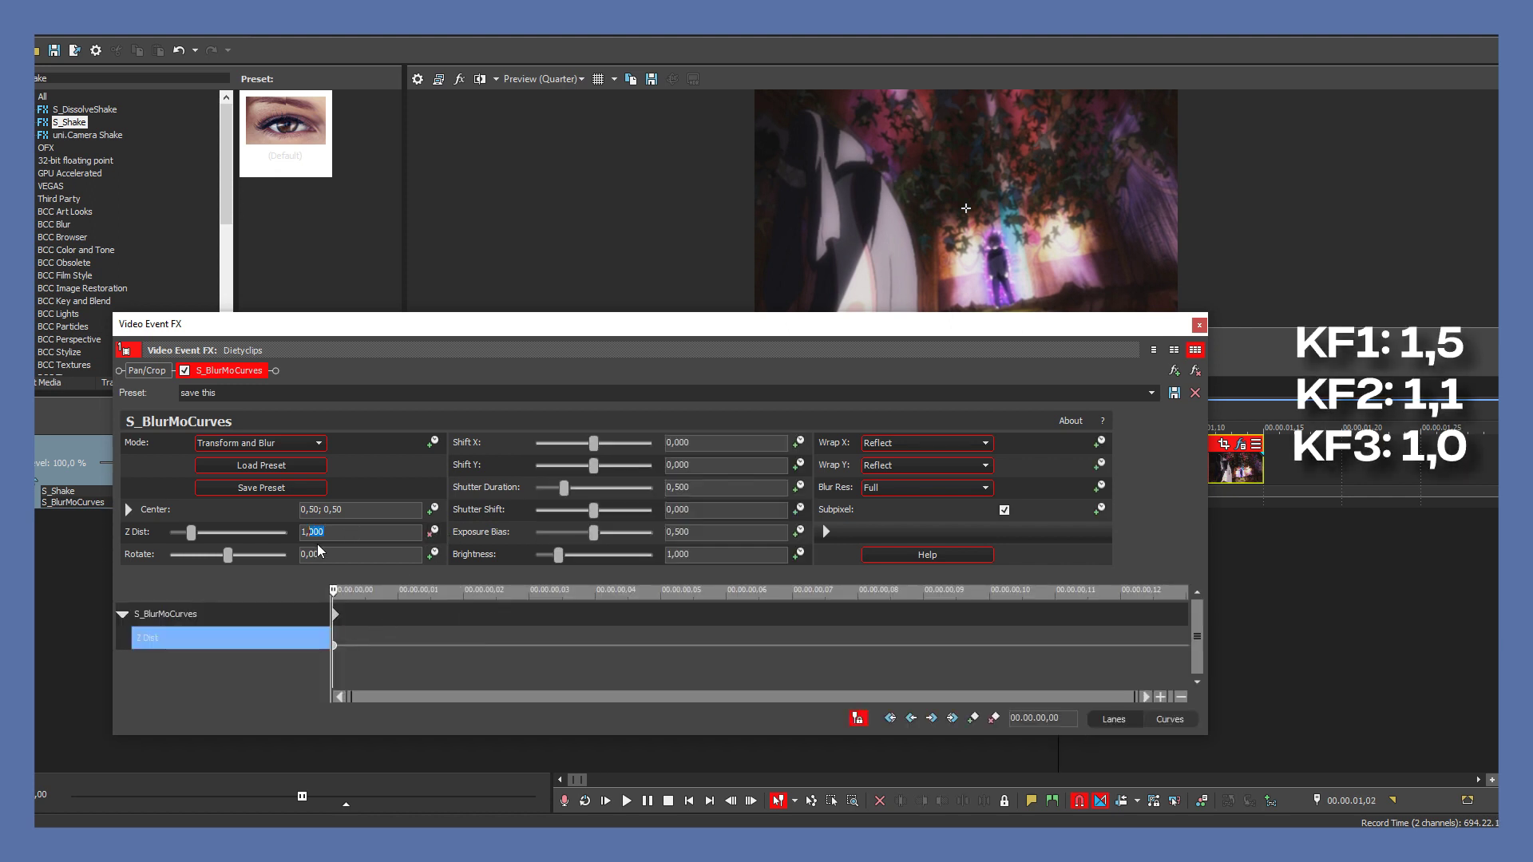
key("Return")
left_click(336, 642)
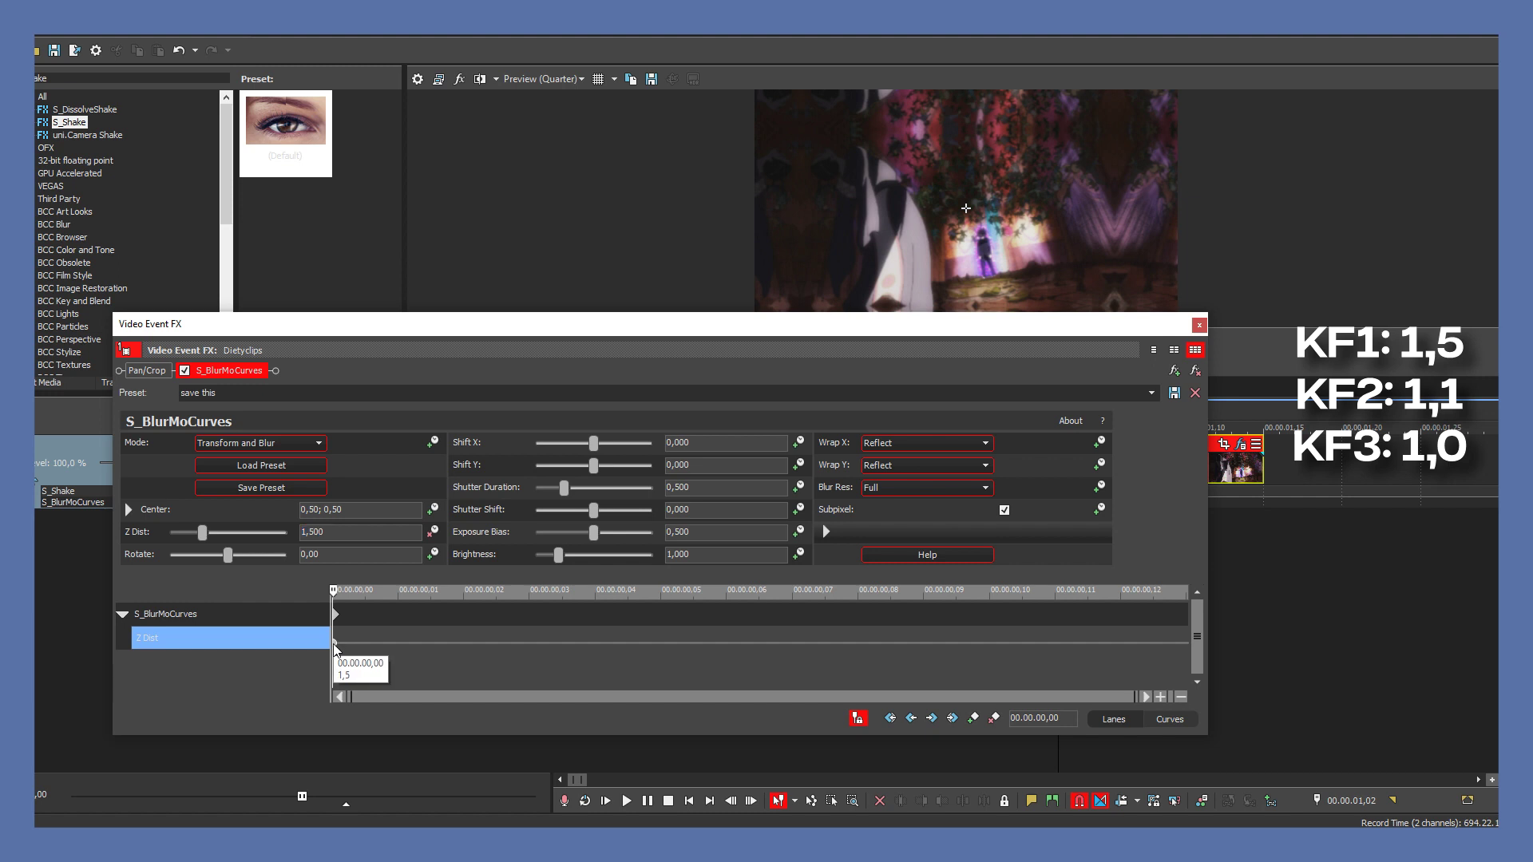
Add a Z Dist keyframe of 1,1 in the third clip, three frames after the start at 00.00.00,03.
key("Right")
key("Right")
key("Right")
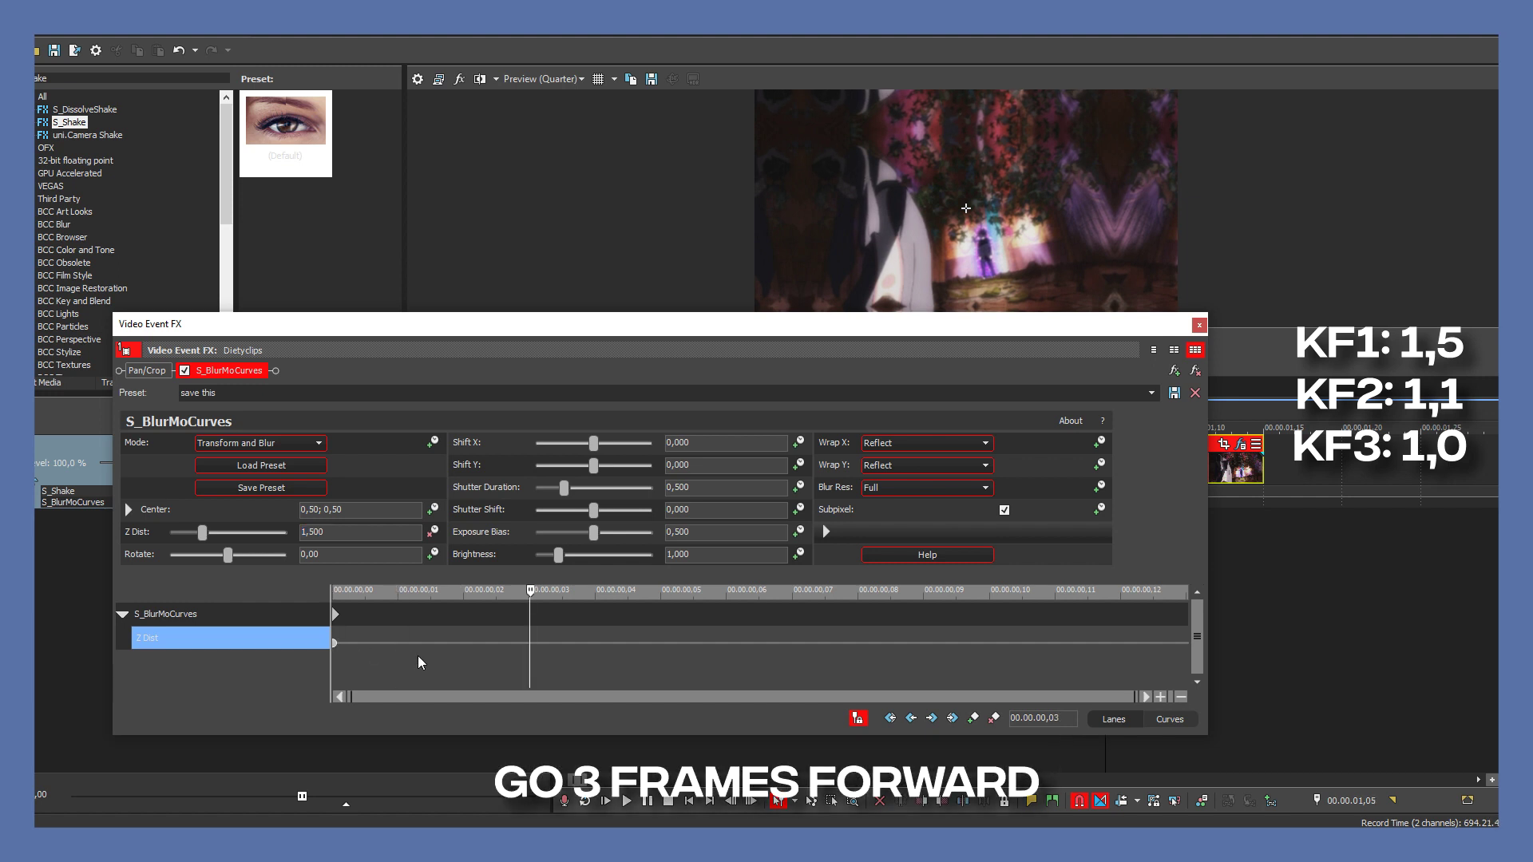
type("1,1")
key("Return")
Add a Z Dist keyframe of 1 in the third clip, four frames after the 1,1 keyframe at 00.00.00,07.
key("Right")
key("Right")
key("Right")
key("Right")
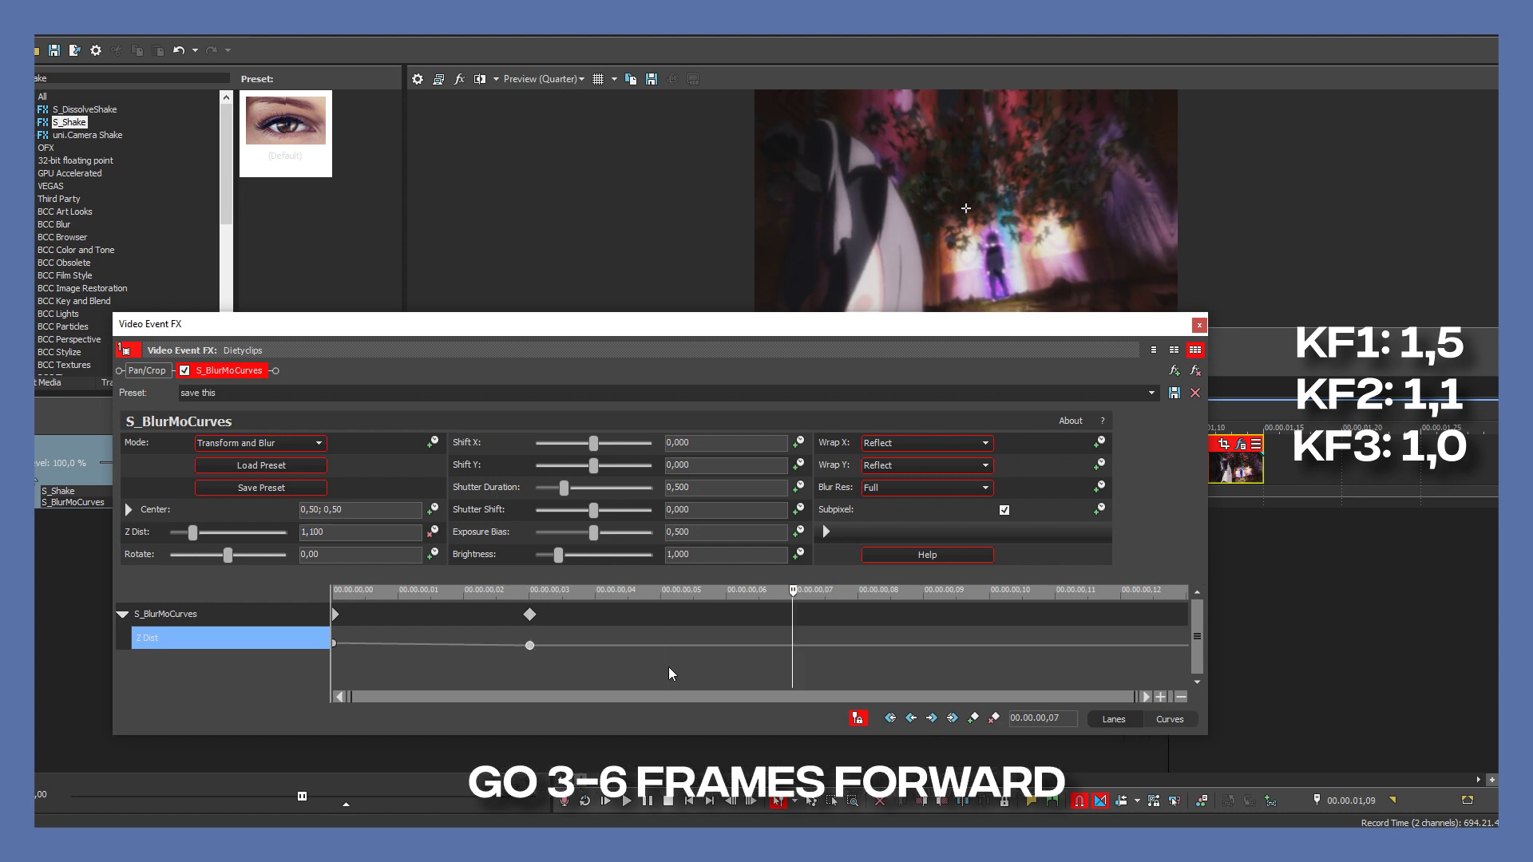
left_click_drag(365, 530, 237, 543)
type("1")
key("Return")
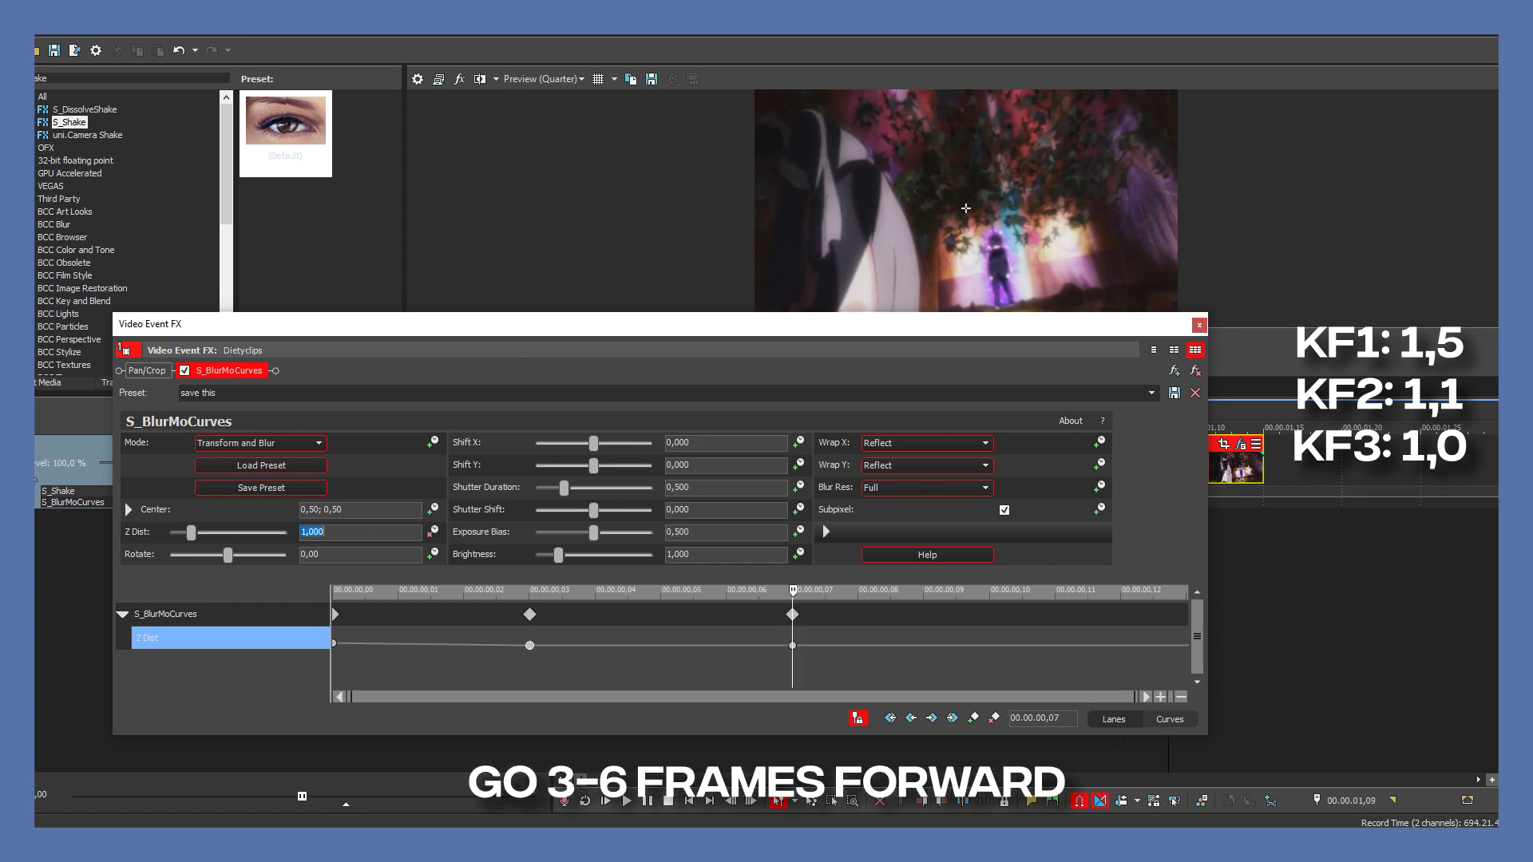
Set the third clip's starting and 1,1 Z Dist keyframes to Fast Fade and close the effect settings.
left_click(334, 643)
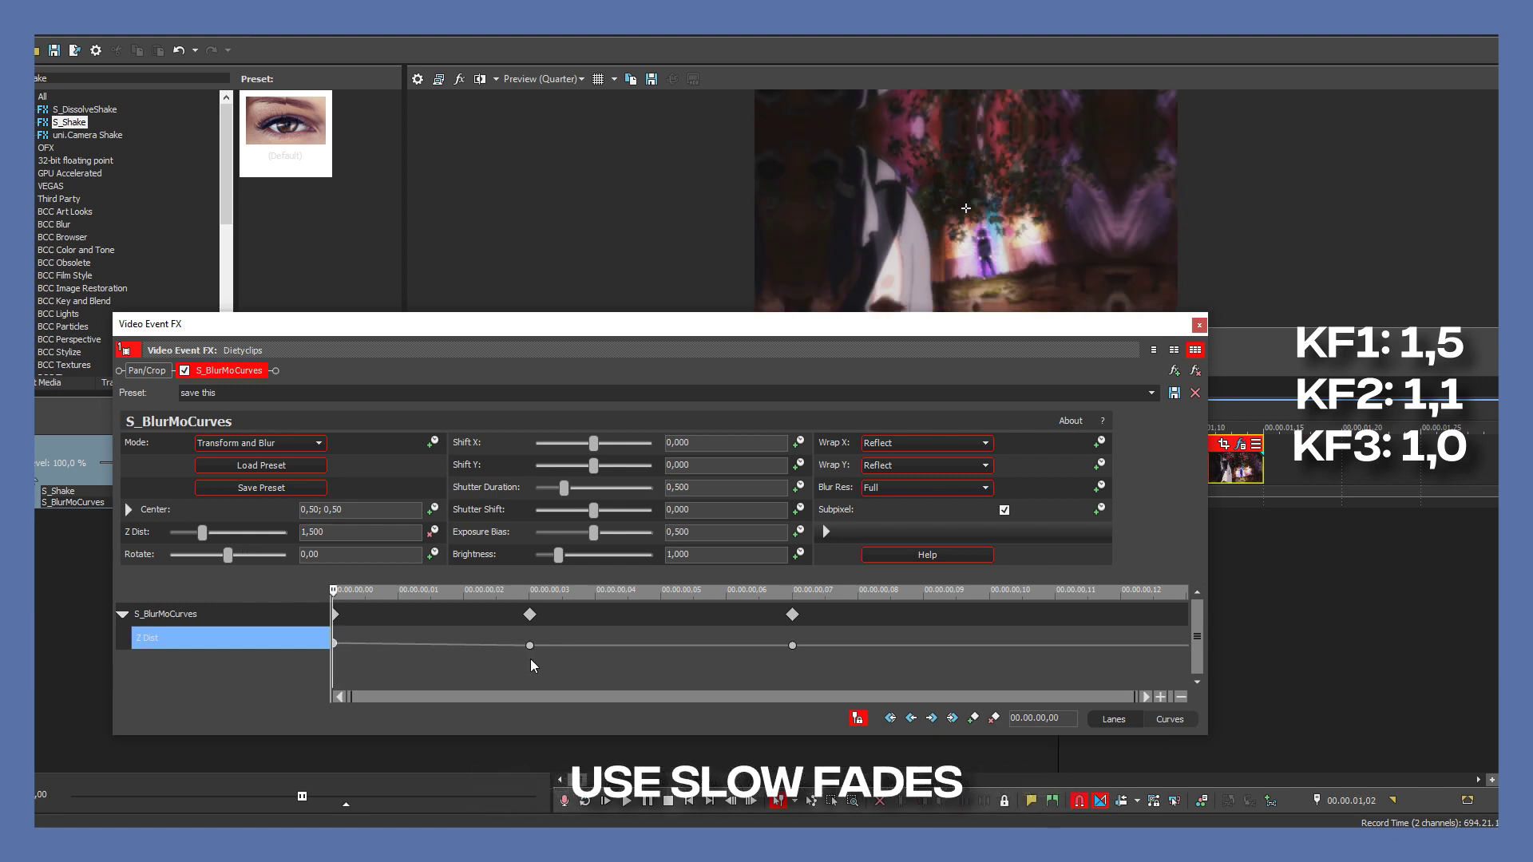
left_click(530, 645)
right_click(530, 645)
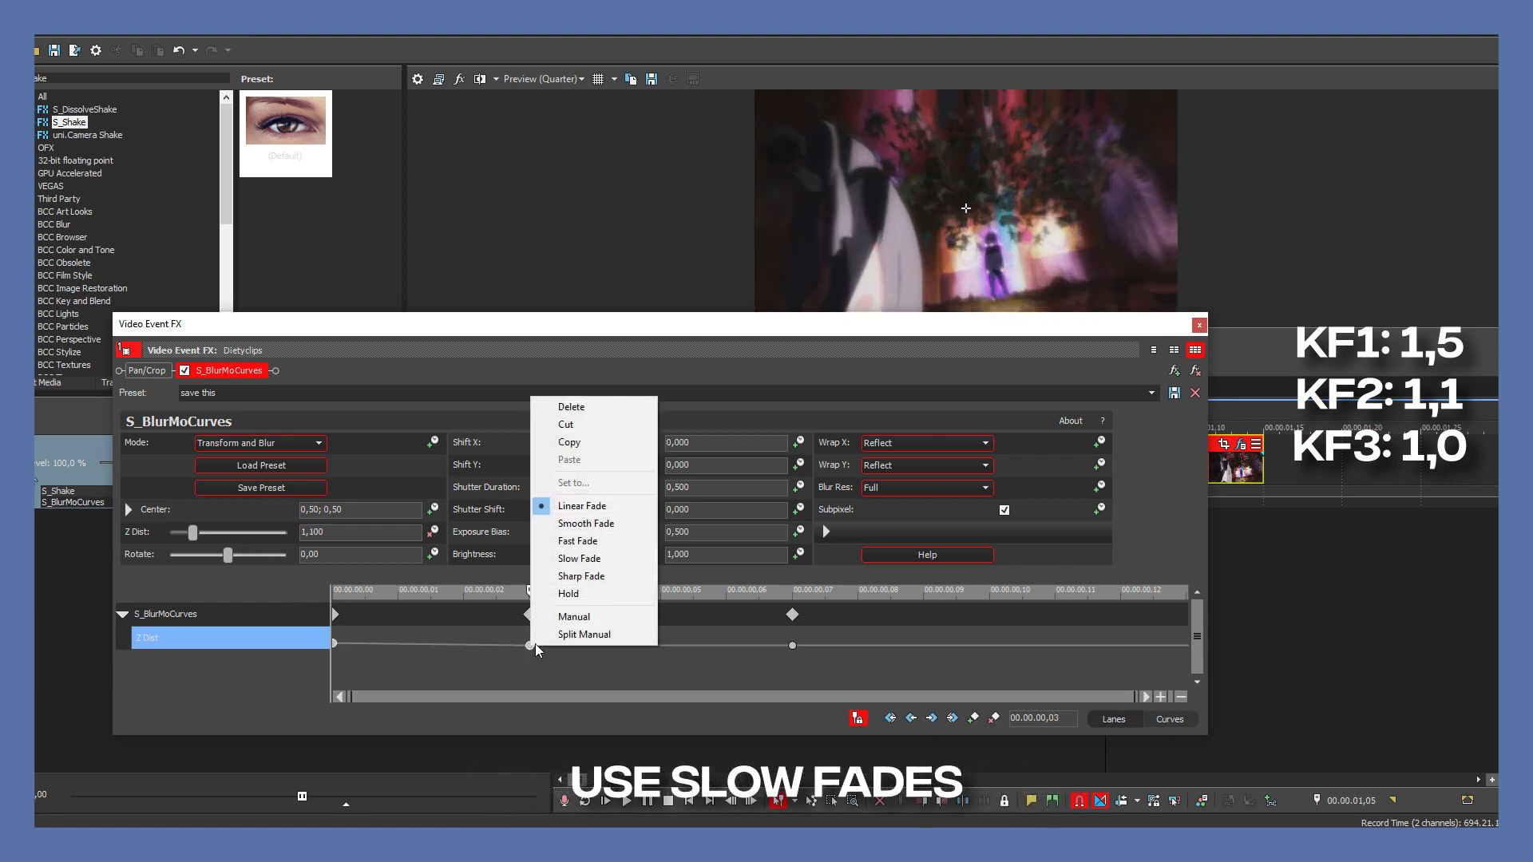
left_click(607, 543)
left_click(1200, 325)
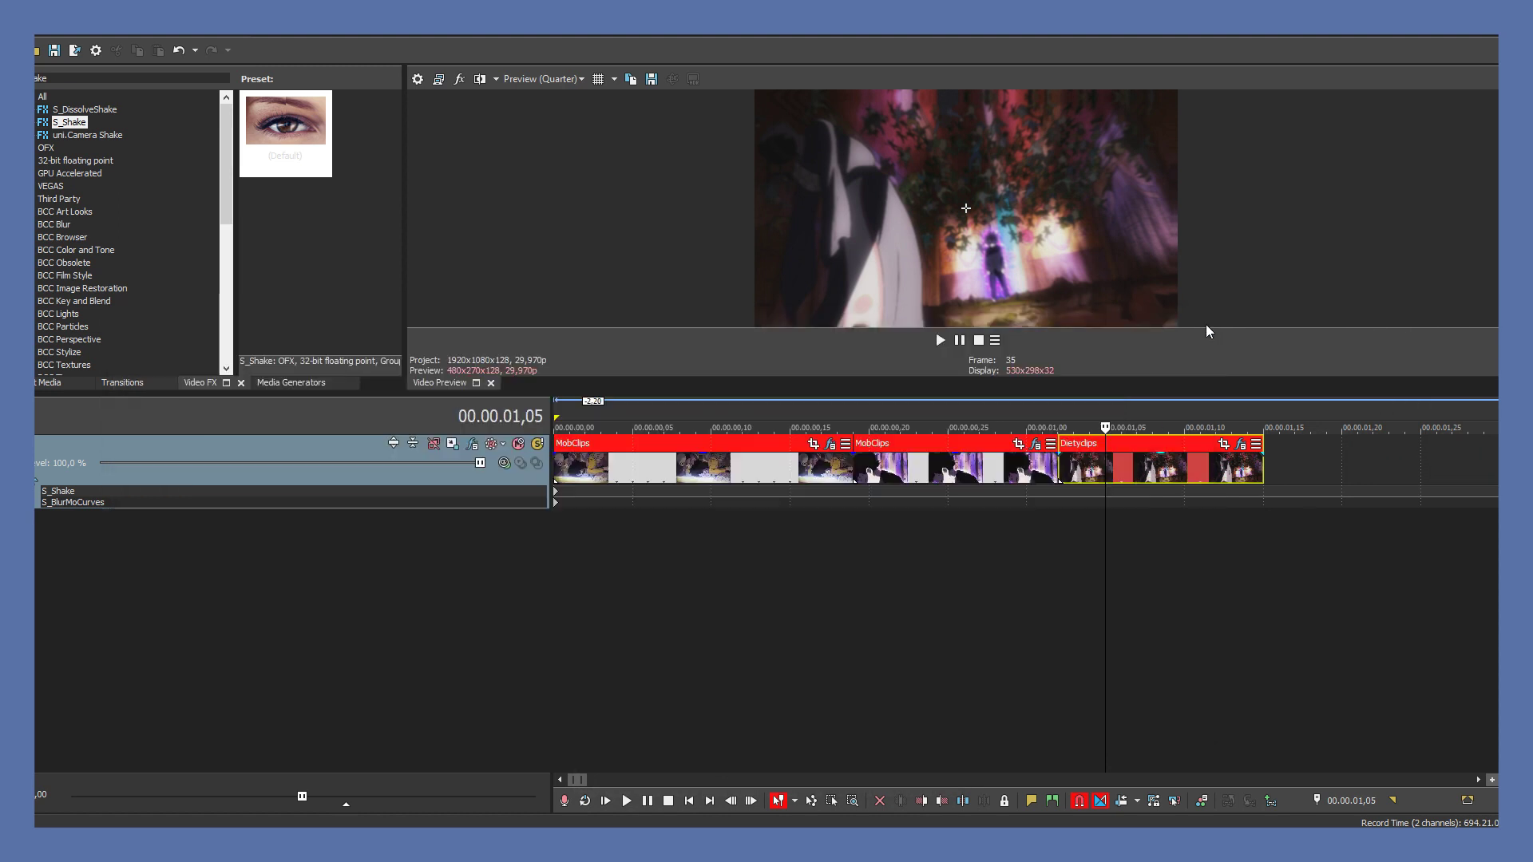
Play back the timeline repeatedly from 00.00.00,10 to check the zoom transitions across all three clips.
left_click(712, 419)
key("space")
key("space")
key("space")
key("space")
key("space")
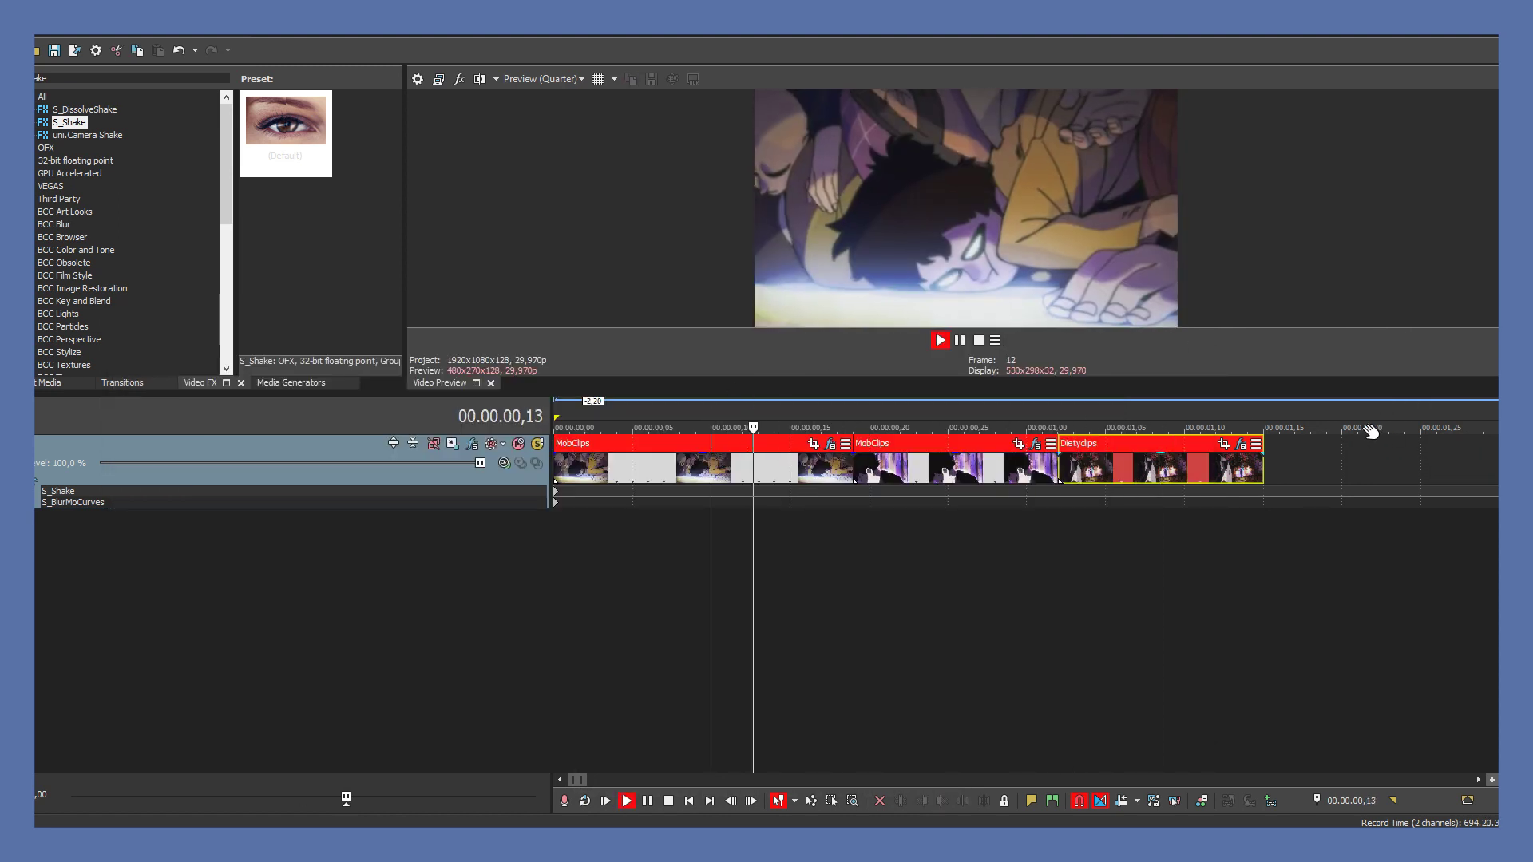
key("space")
key("space")
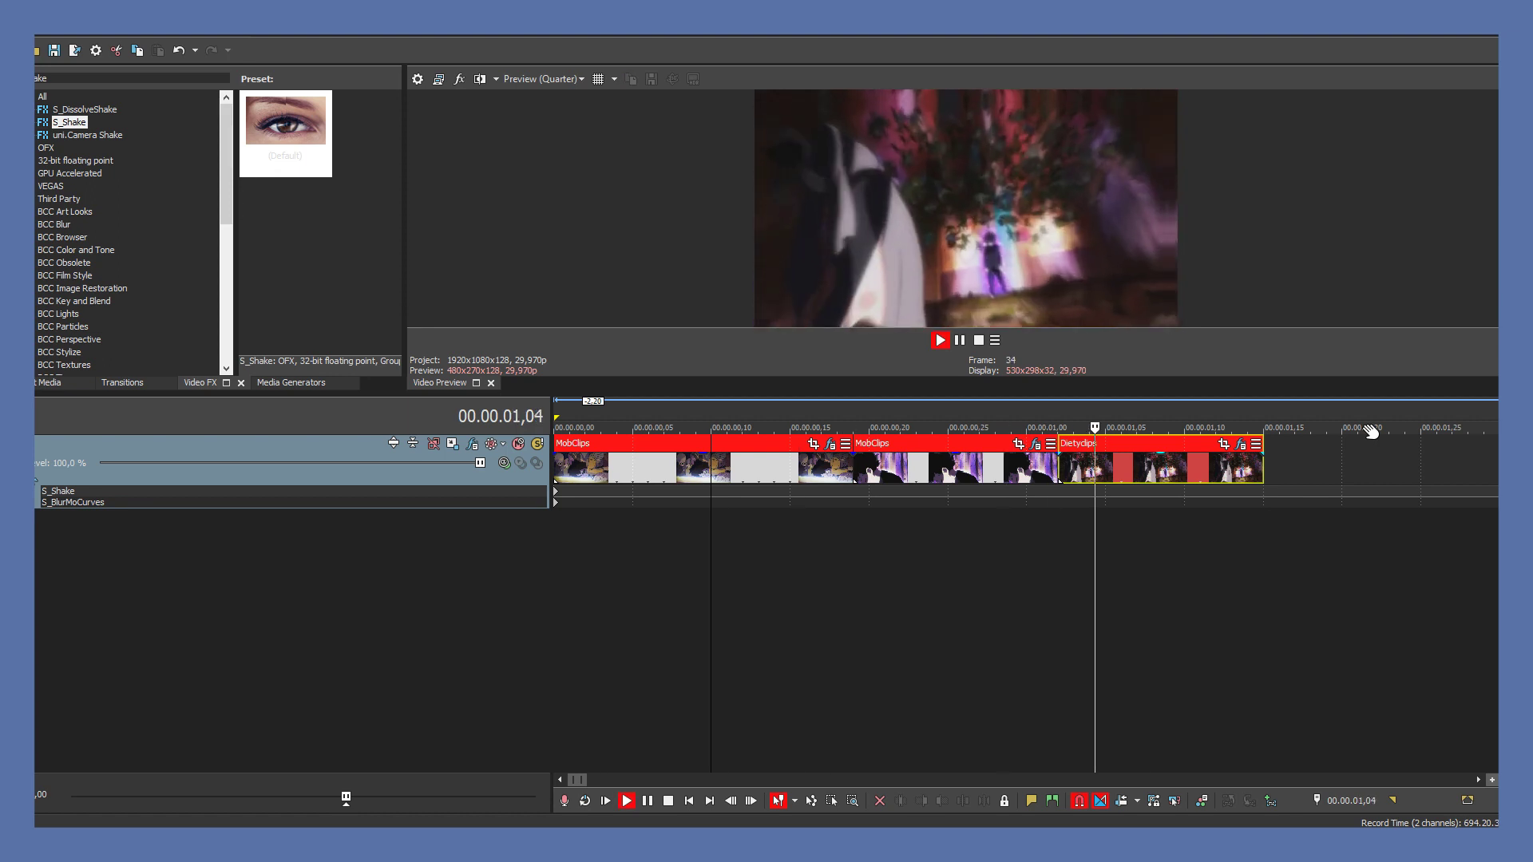
key("space")
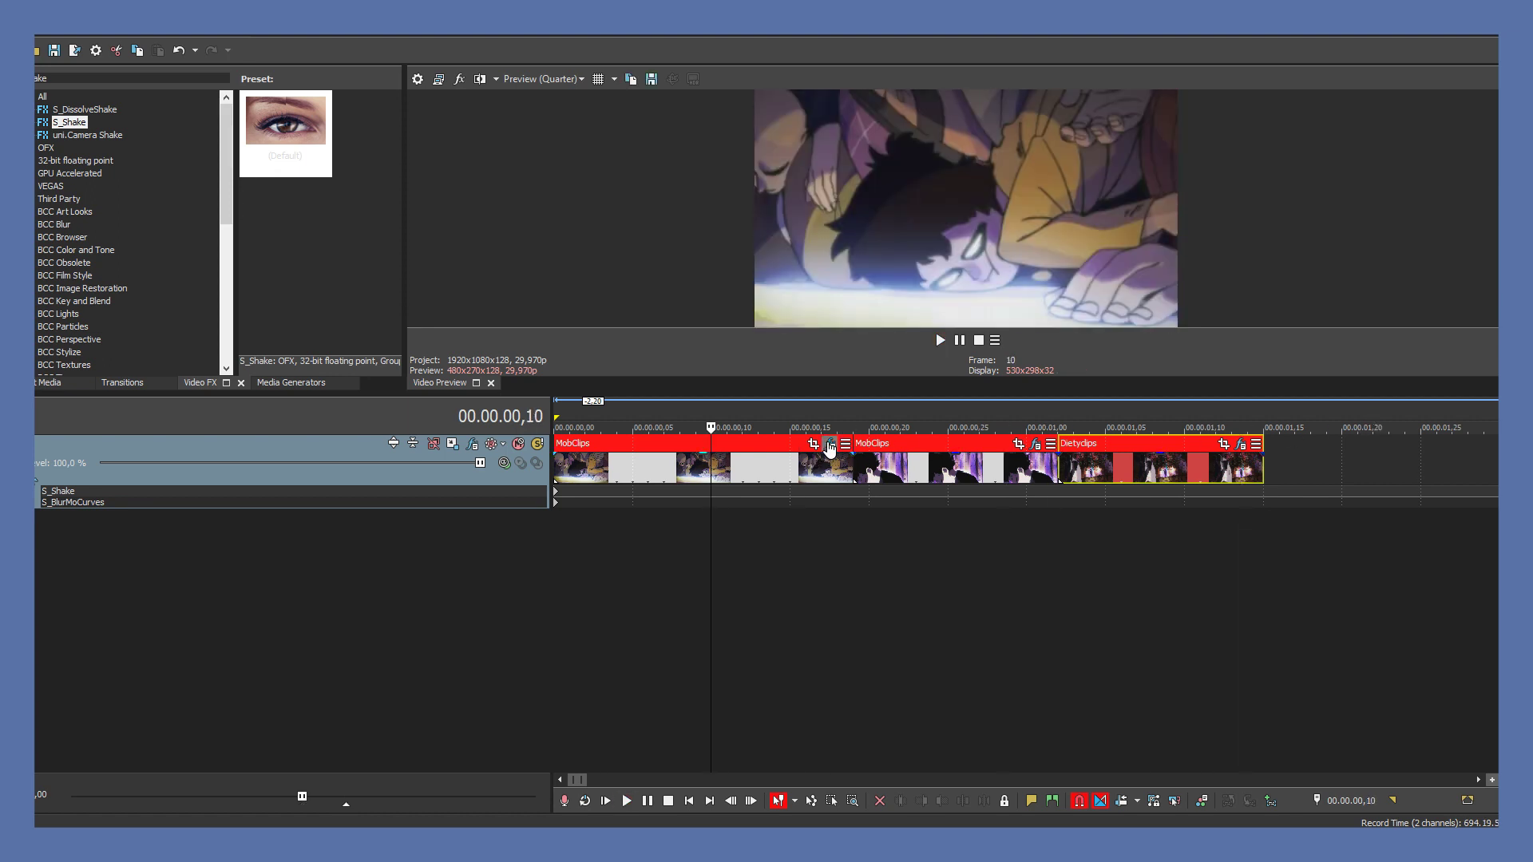
Open the first MobClips clip's S_BlurMoCurves, enlarge the keyframe area and show the Z Dist curve.
left_click(830, 445)
left_click_drag(855, 583, 863, 430)
left_click_drag(866, 315, 866, 145)
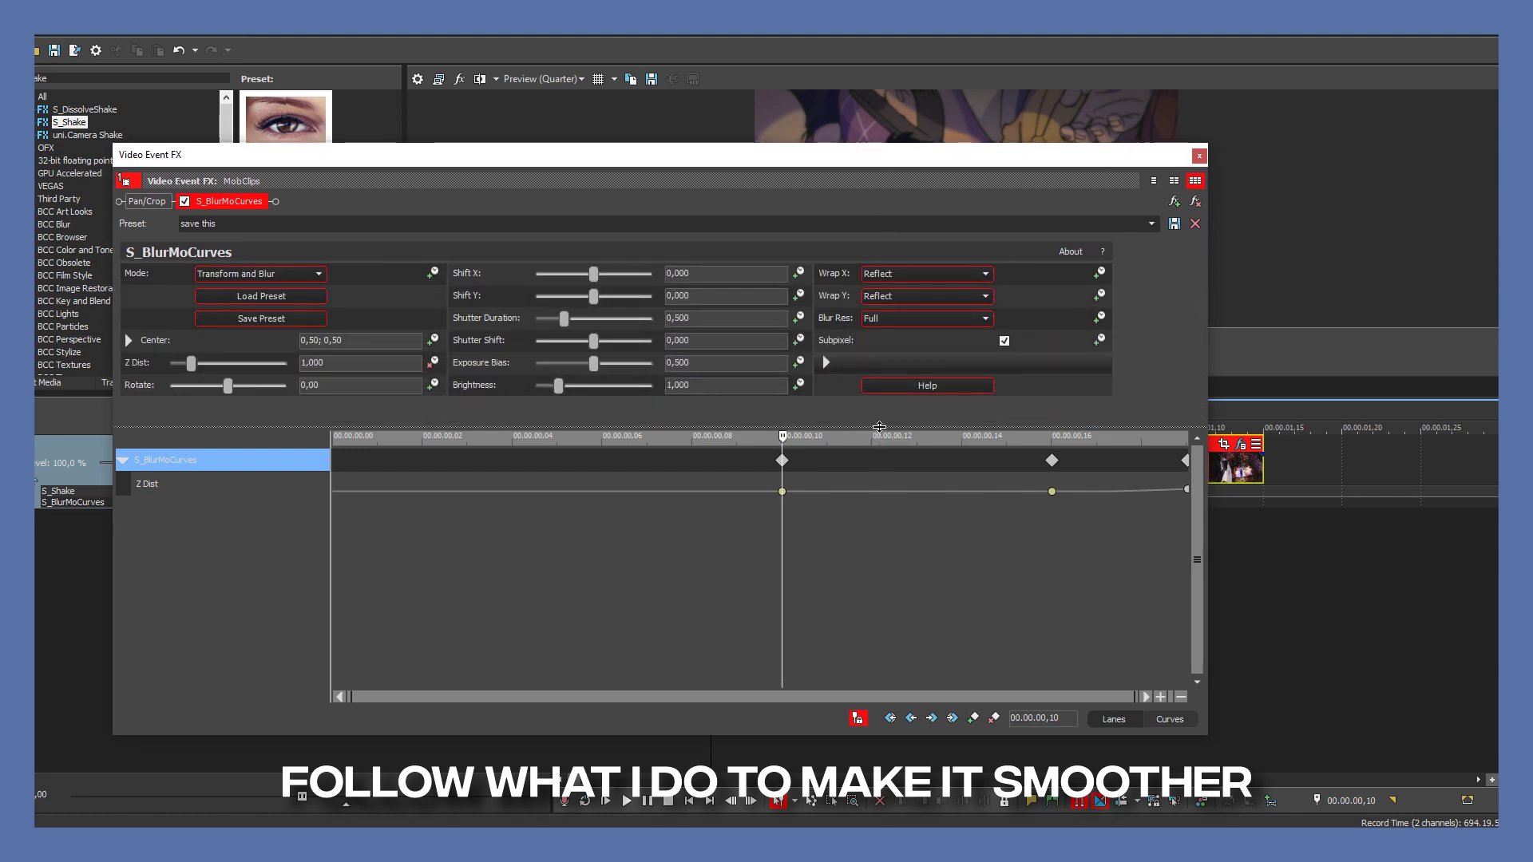
left_click_drag(880, 428, 939, 261)
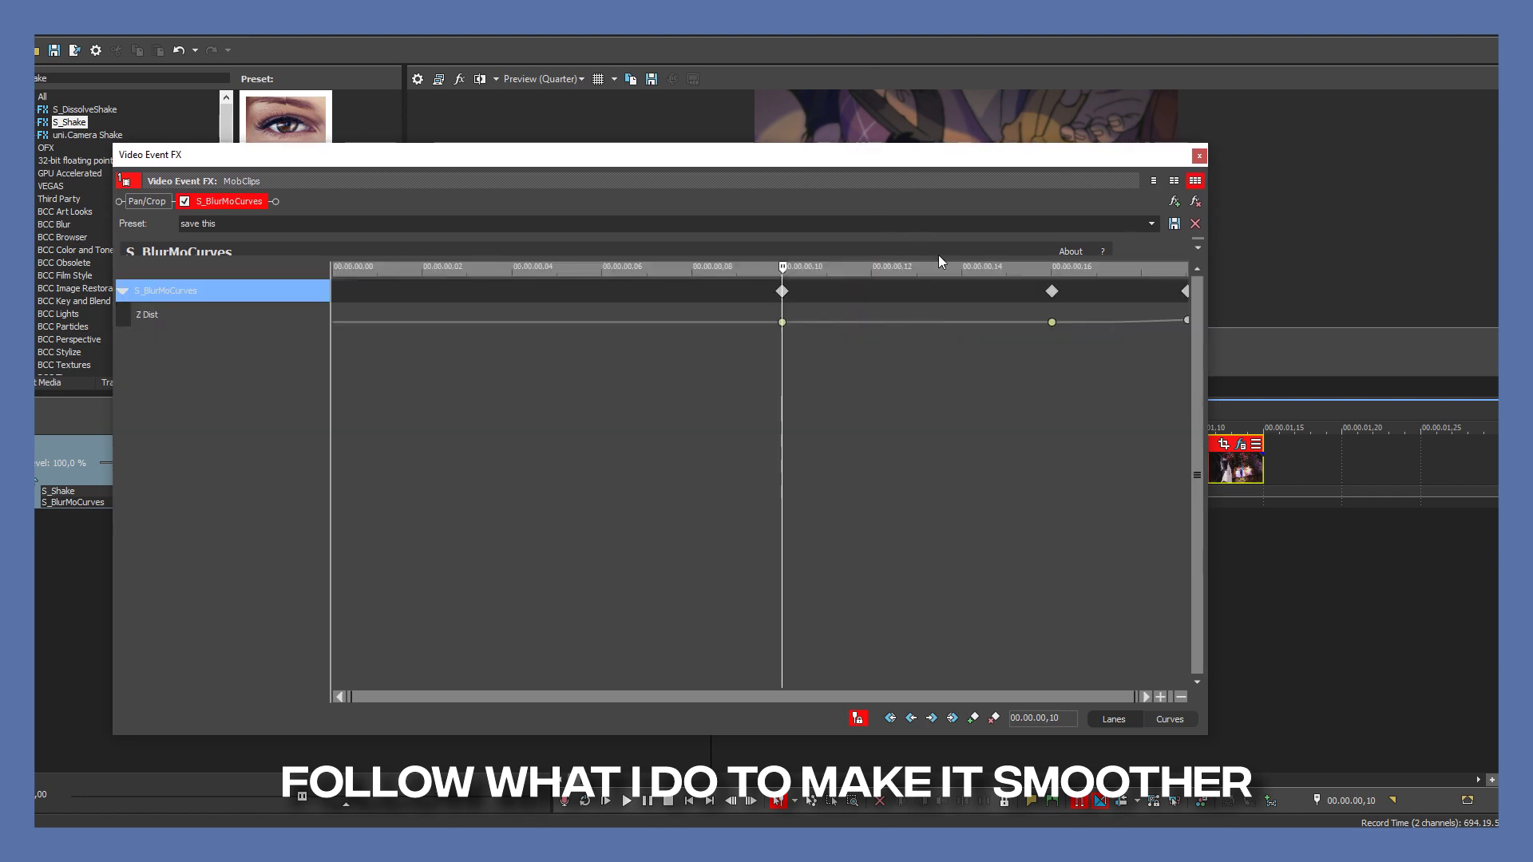
left_click(1171, 719)
left_click(1109, 591)
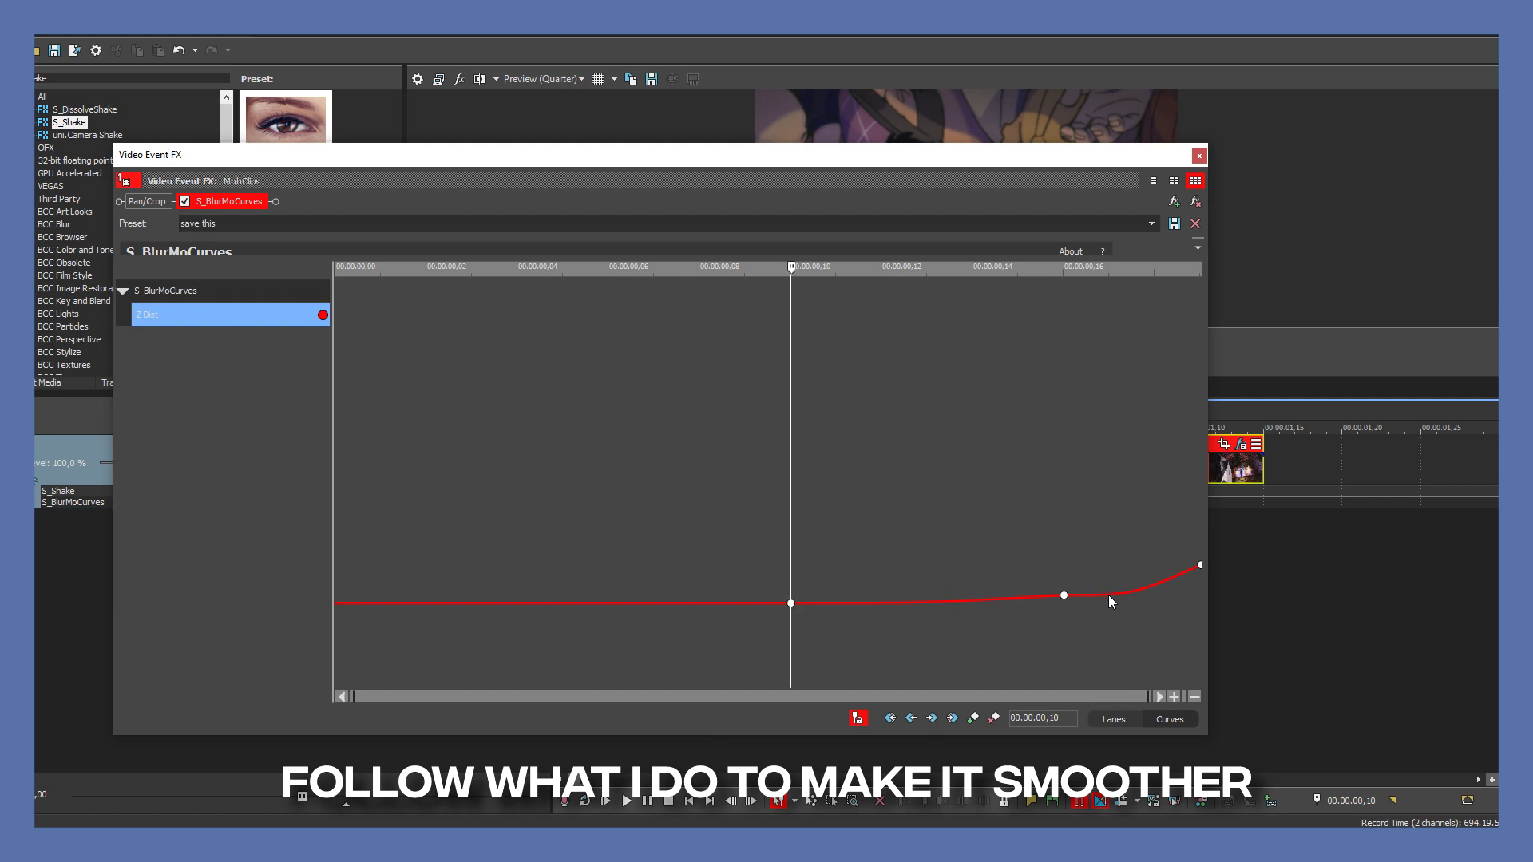
Set the last two Z Dist keyframes to Manual and reshape the curve between them with their handles into a smoother rise.
left_click(1064, 596)
left_click(1200, 566)
right_click(1200, 565)
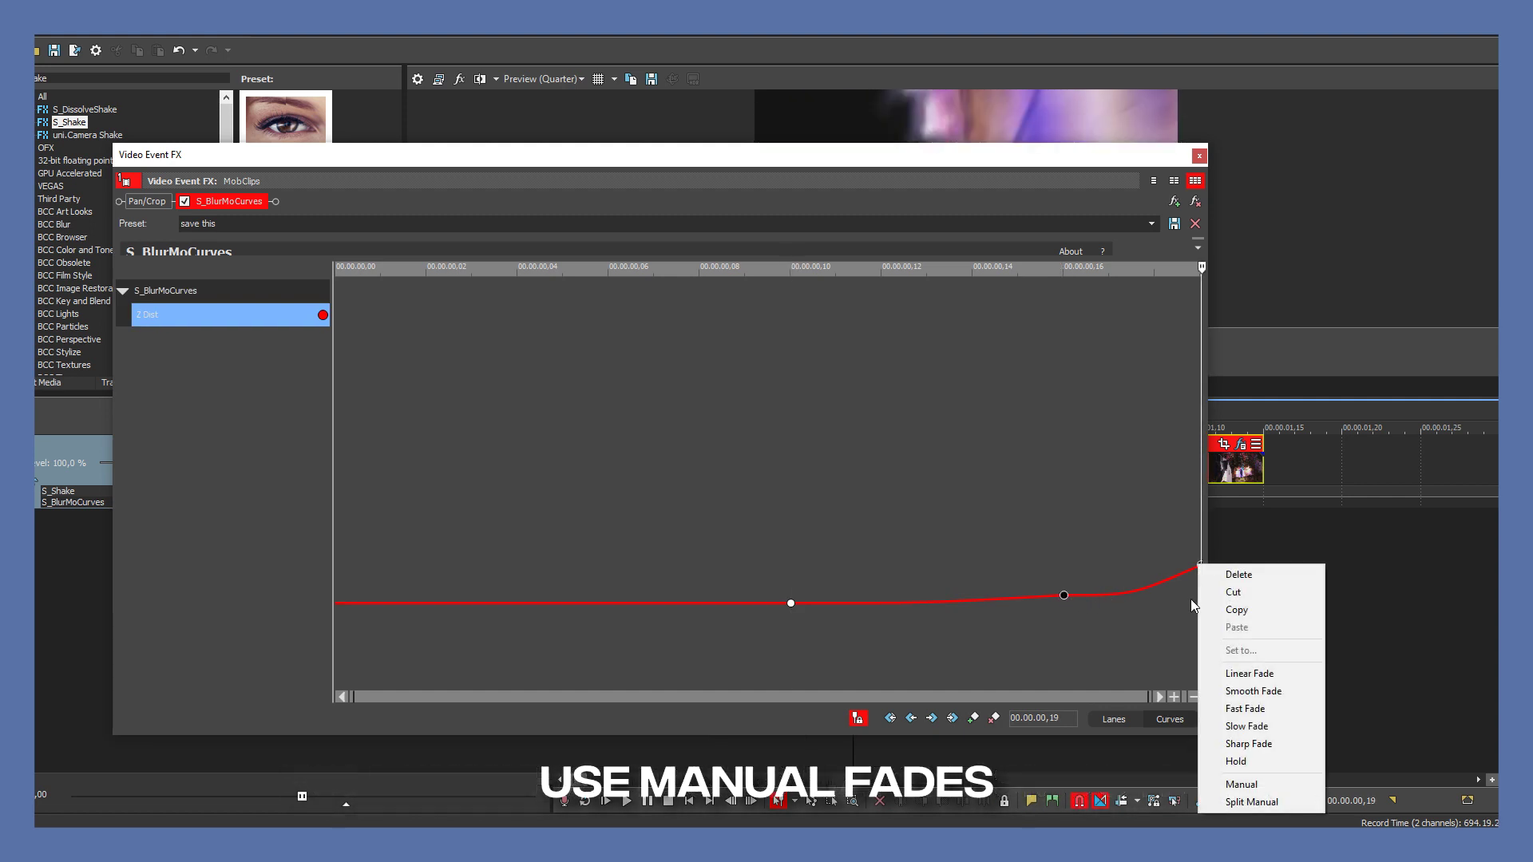
left_click(1252, 784)
left_click_drag(1108, 593, 1194, 586)
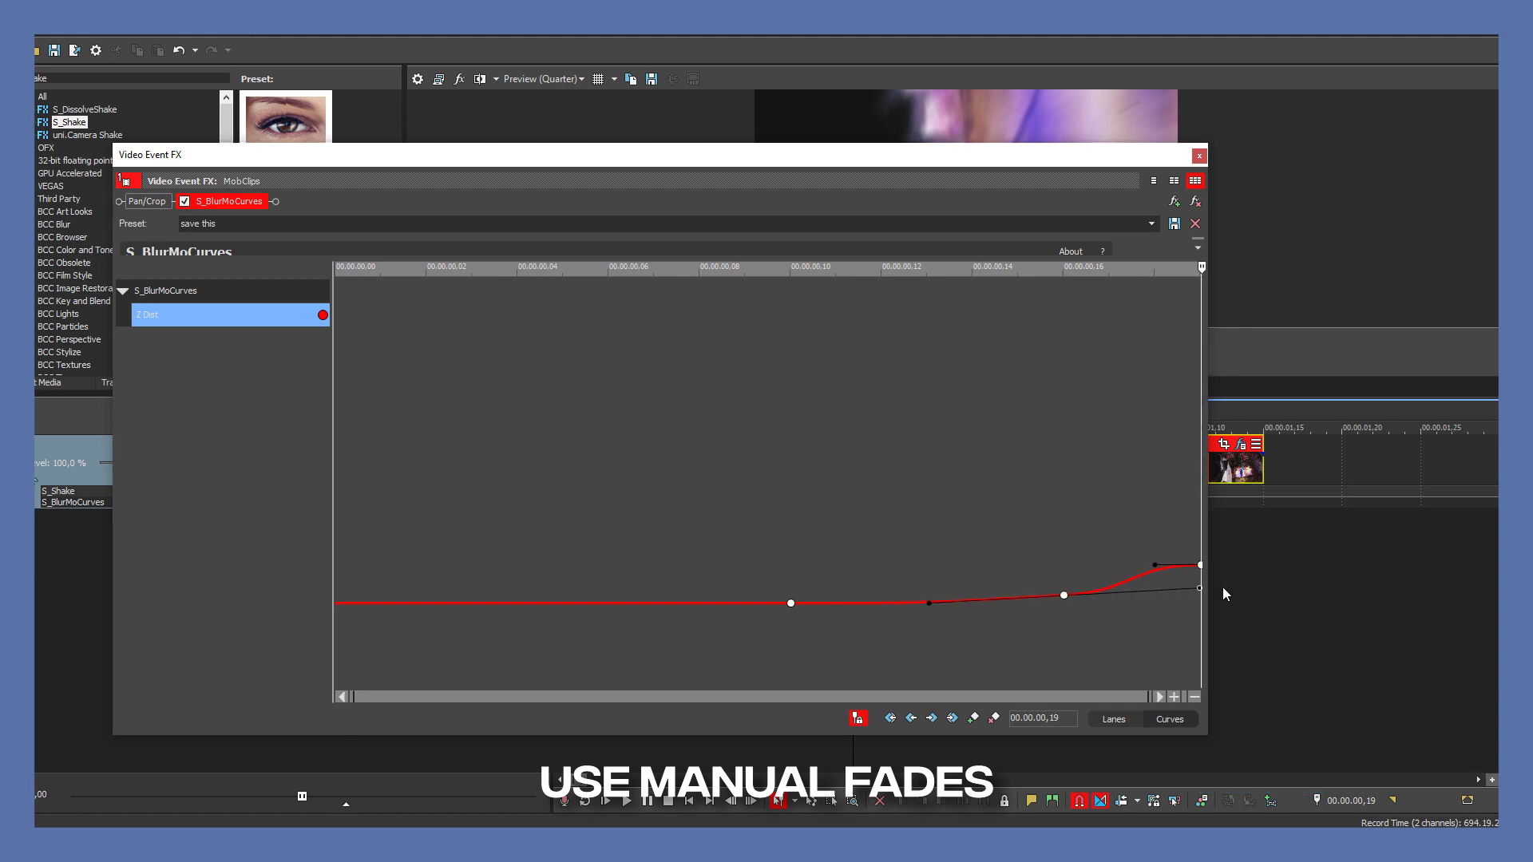
left_click_drag(1155, 565, 1041, 605)
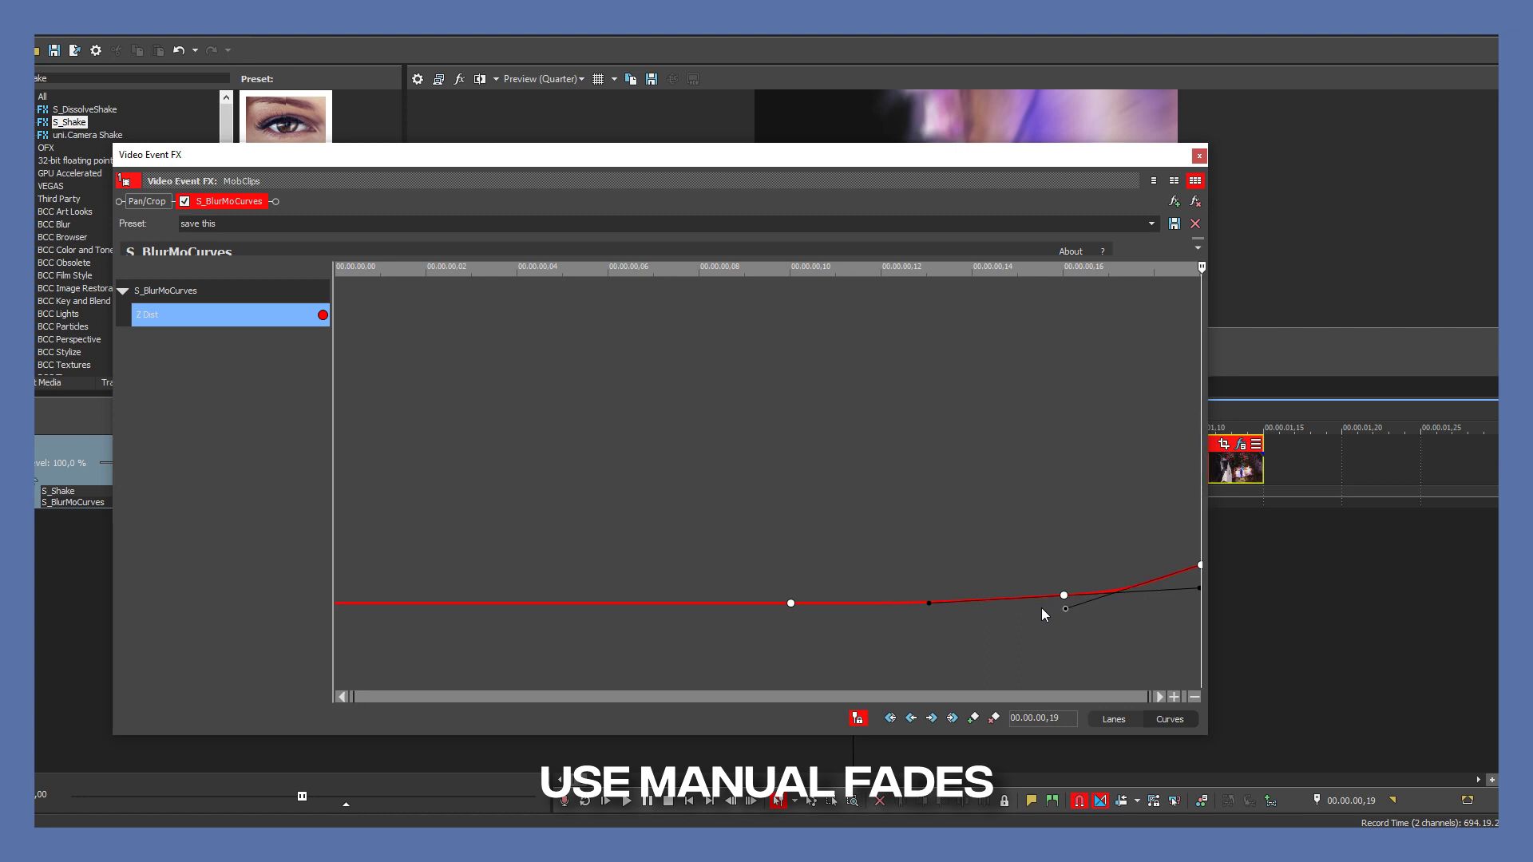
Close the first clip's effect settings and show the second MobClips clip's Z Dist curve in an enlarged keyframe area.
left_click(234, 204)
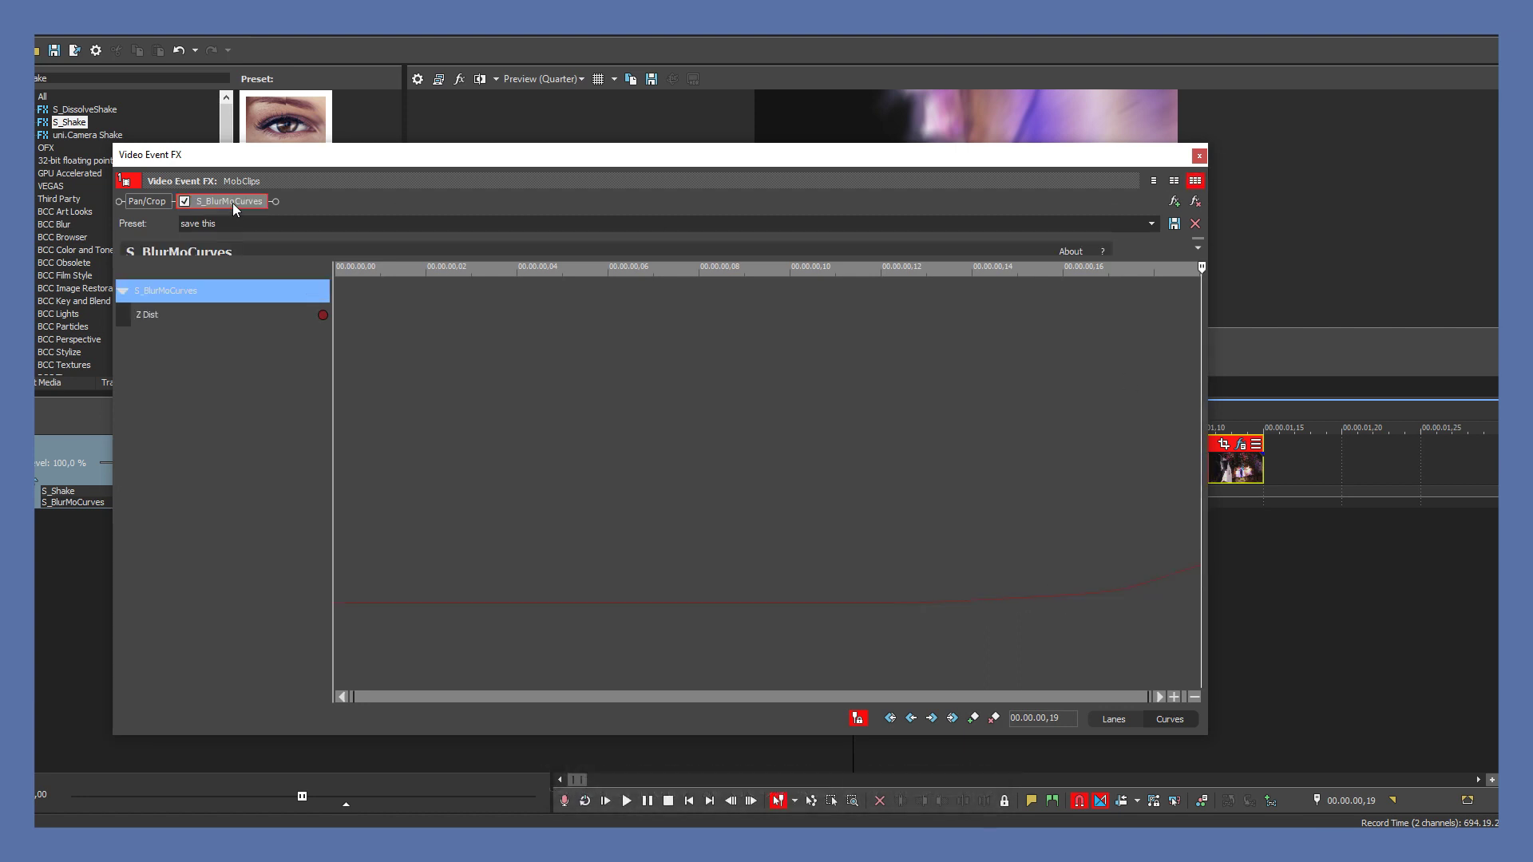
left_click(1201, 156)
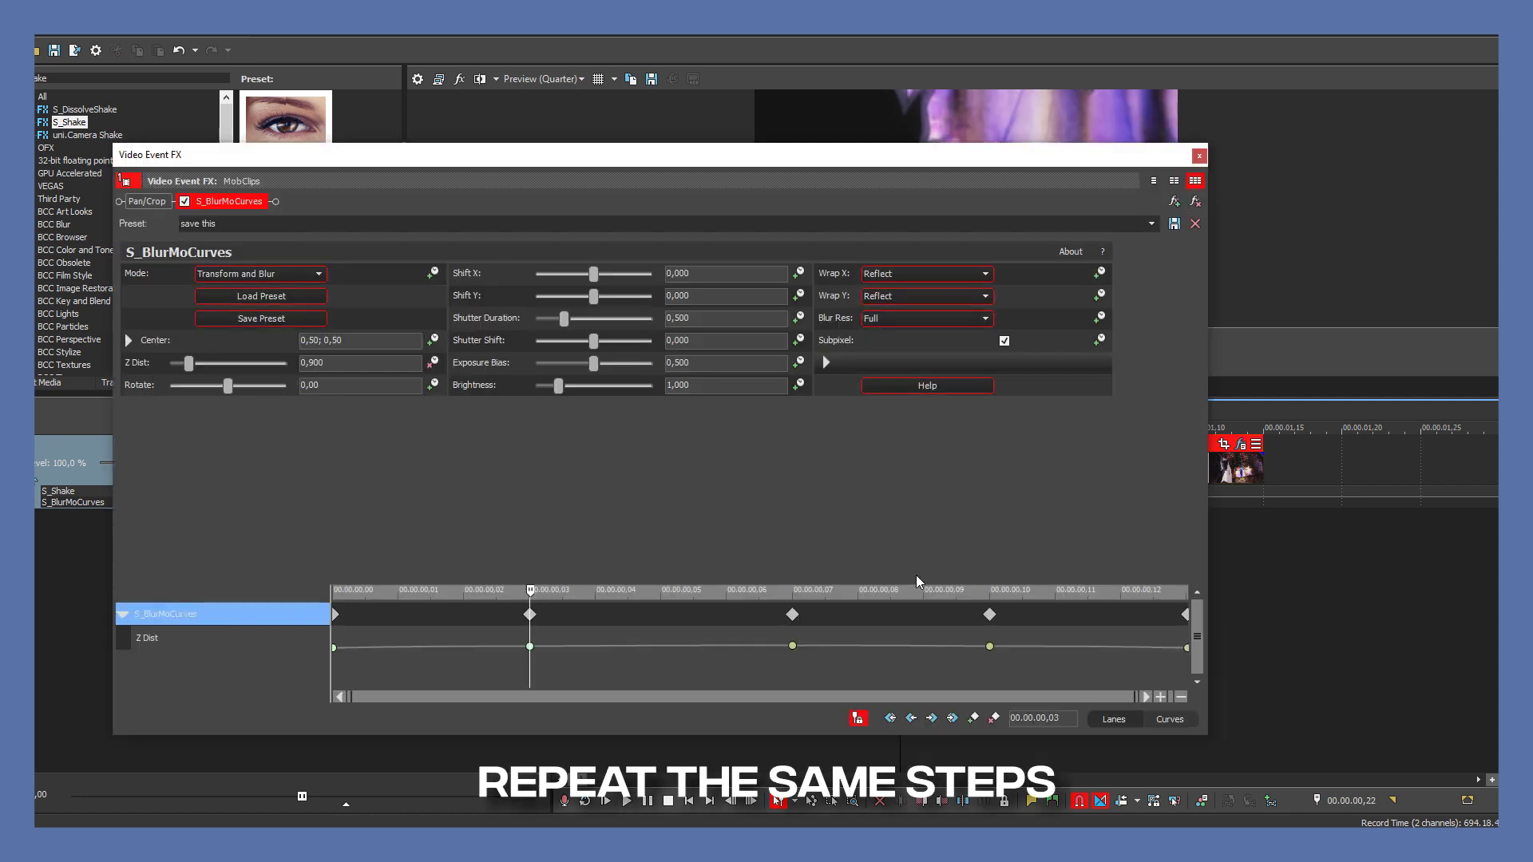
left_click_drag(920, 582, 927, 156)
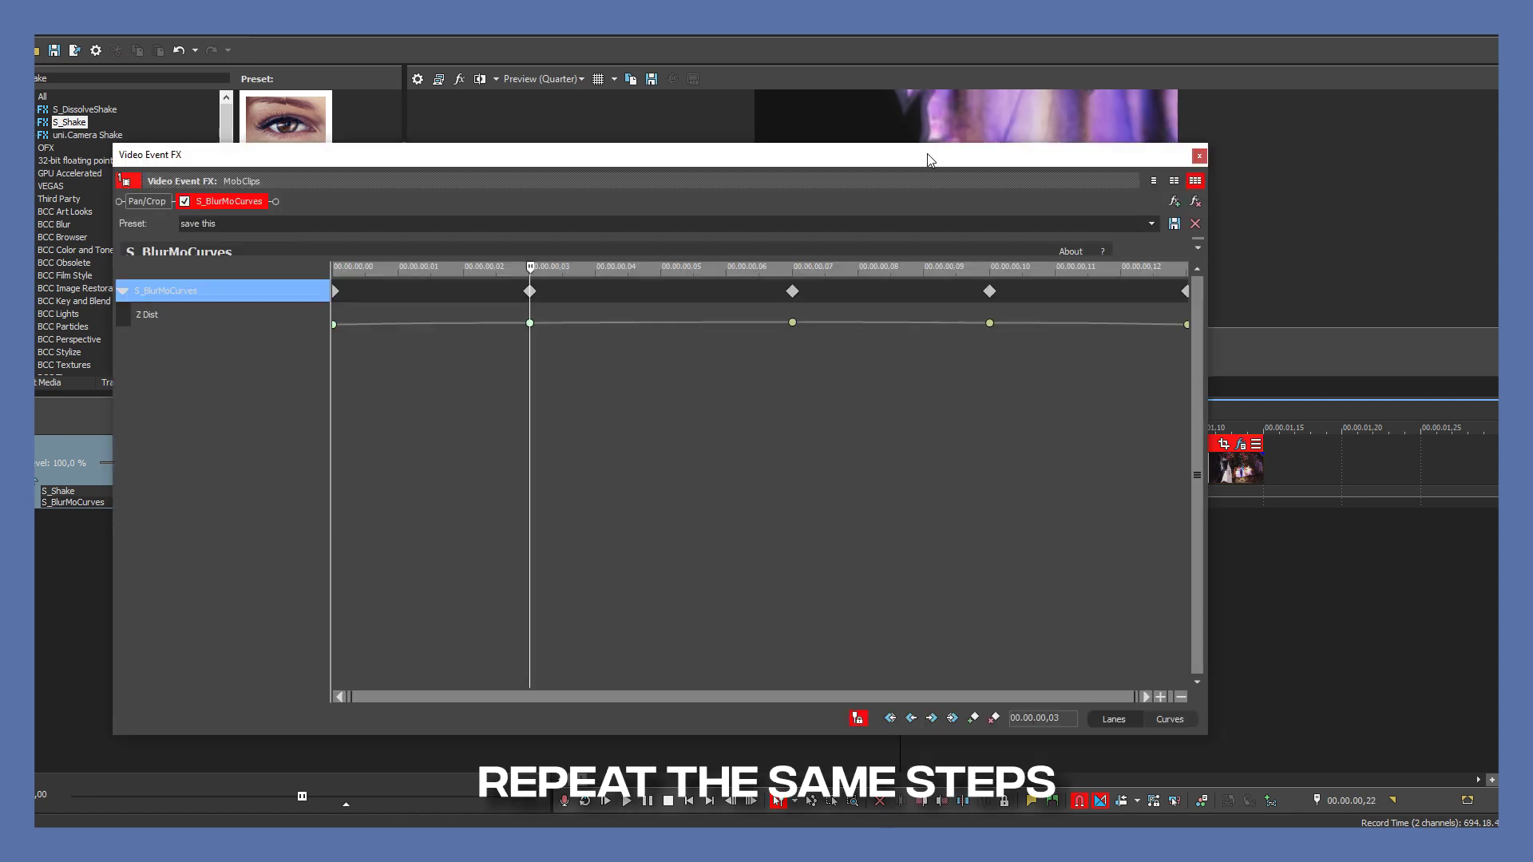
left_click(1168, 719)
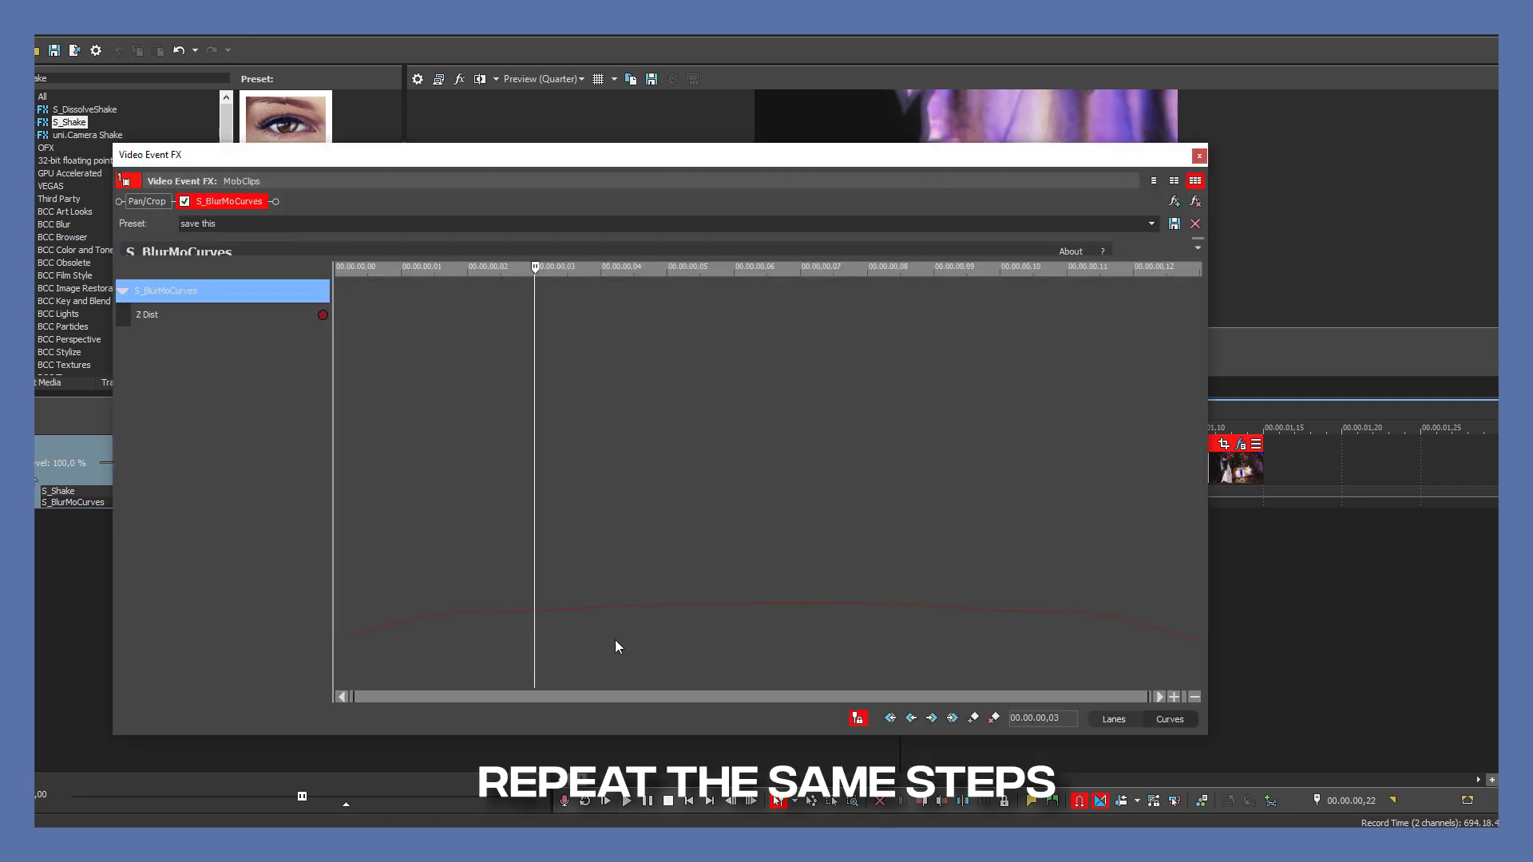
left_click(507, 613)
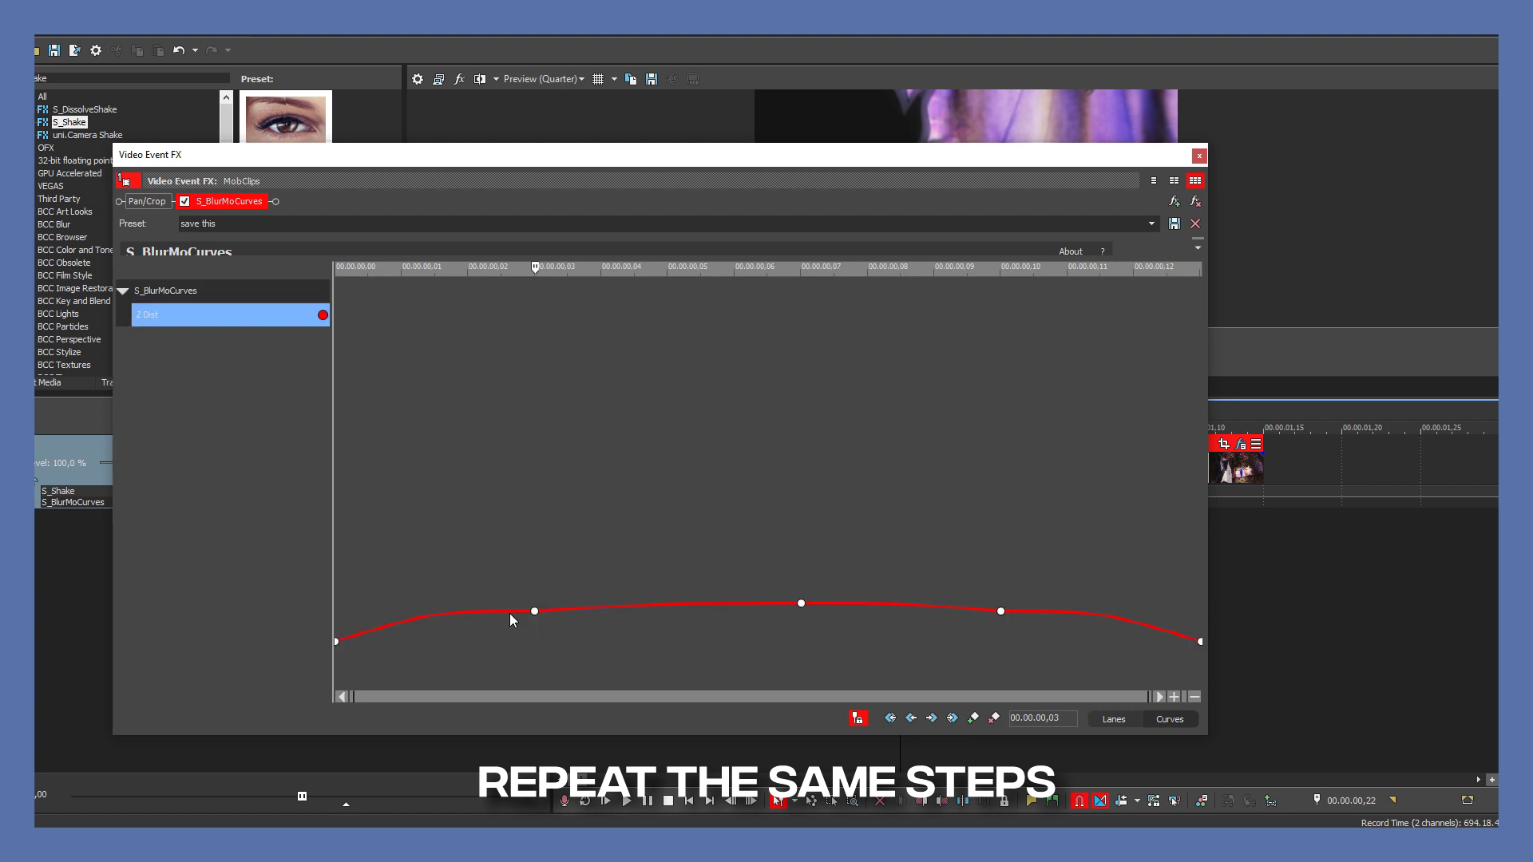
Set the second clip's first two Z Dist keyframes to Manual and reshape the curve between them with their handles into a smoother rise.
left_click(336, 640)
right_click(336, 641)
left_click(407, 609)
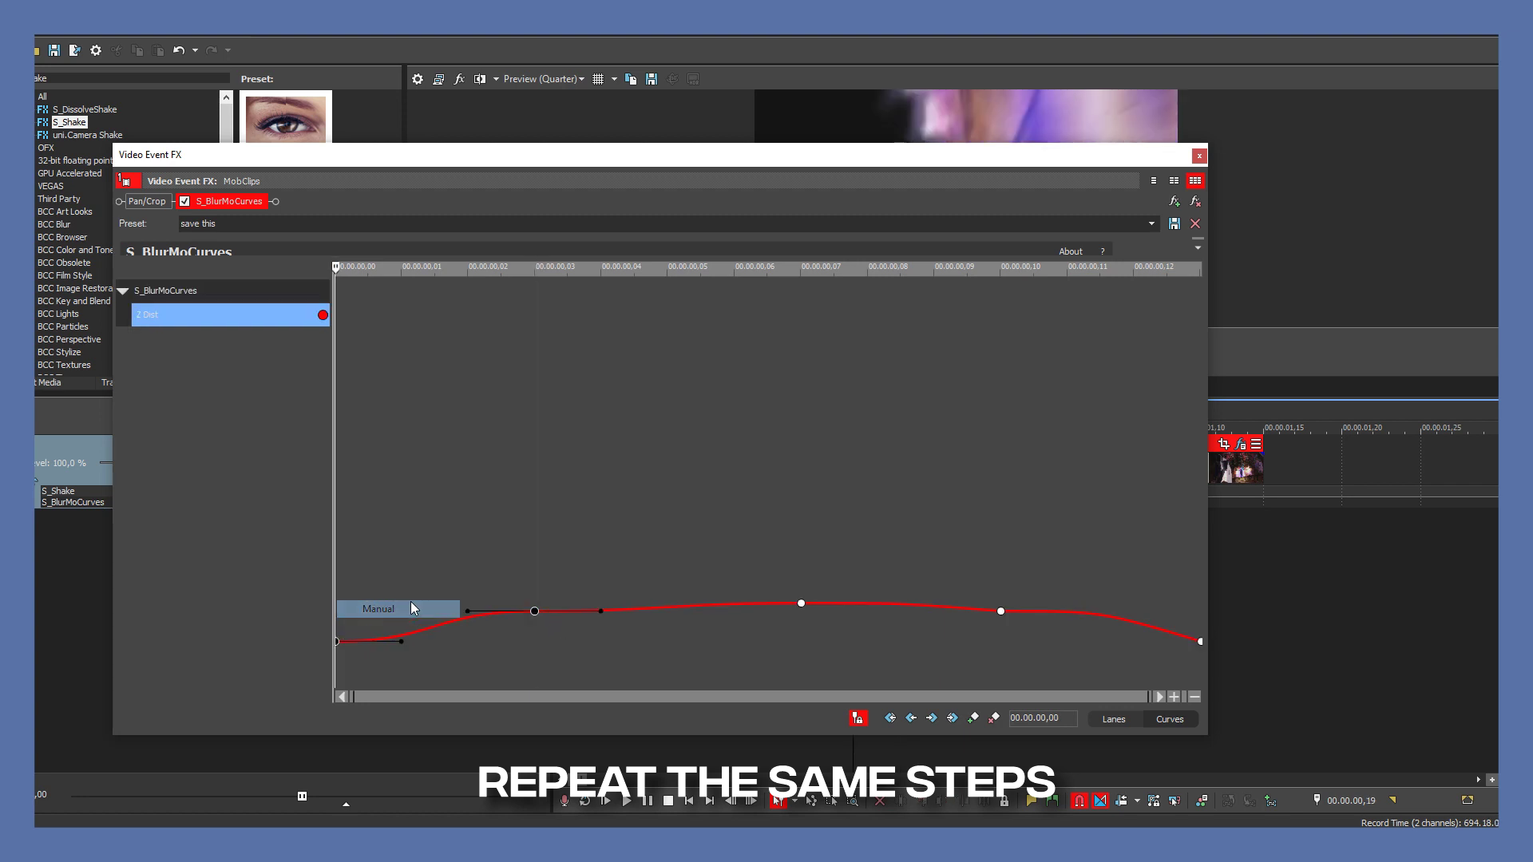
left_click_drag(600, 612, 754, 602)
left_click_drag(400, 641, 605, 596)
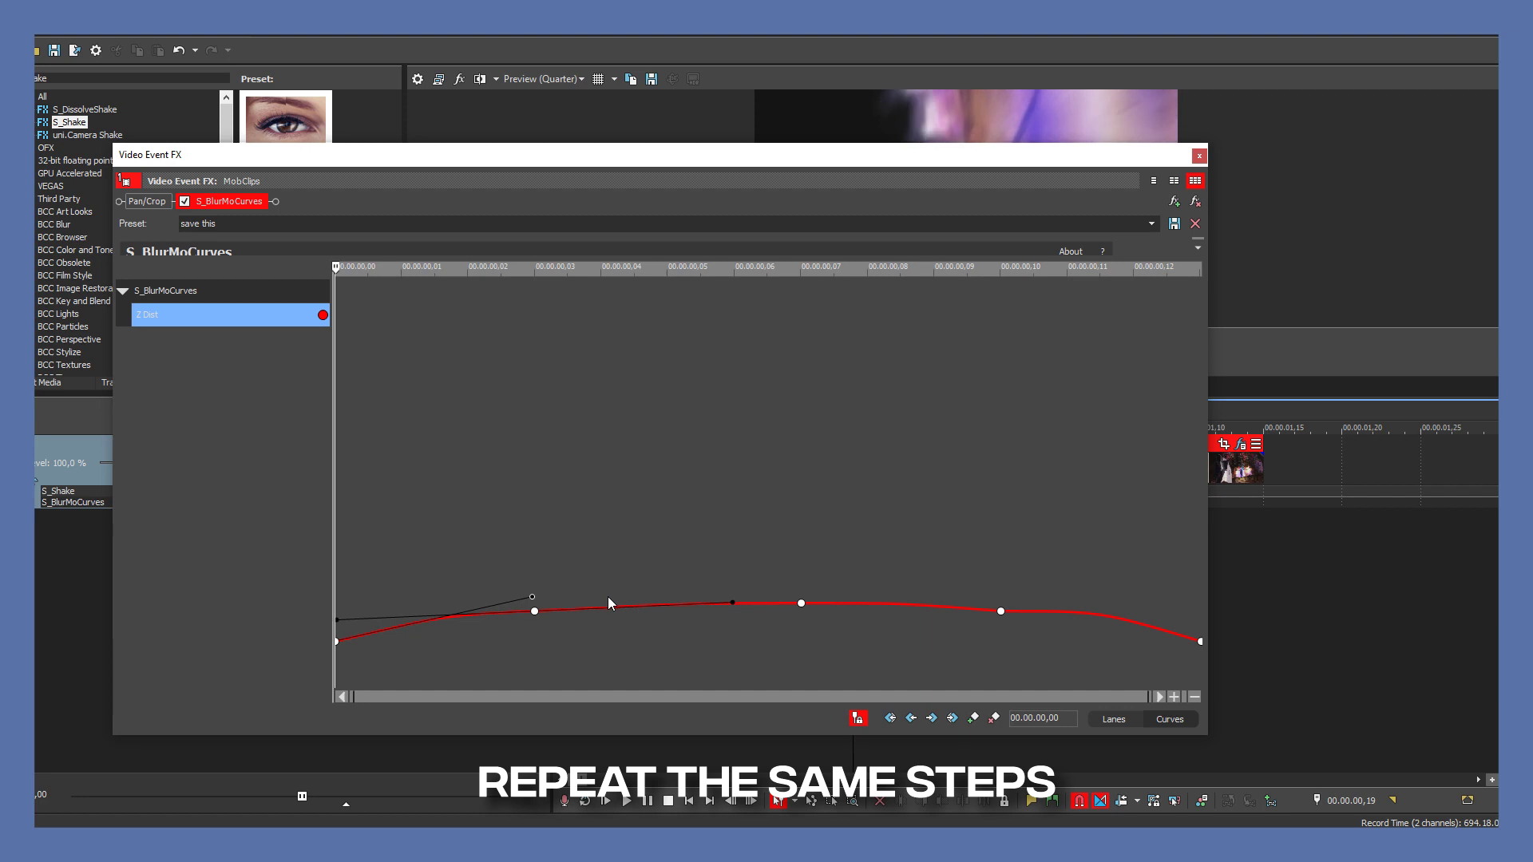
Set the second clip's last two Z Dist keyframes to Manual, smooth the falling curve with their handles, and close the effect settings.
left_click(1001, 611)
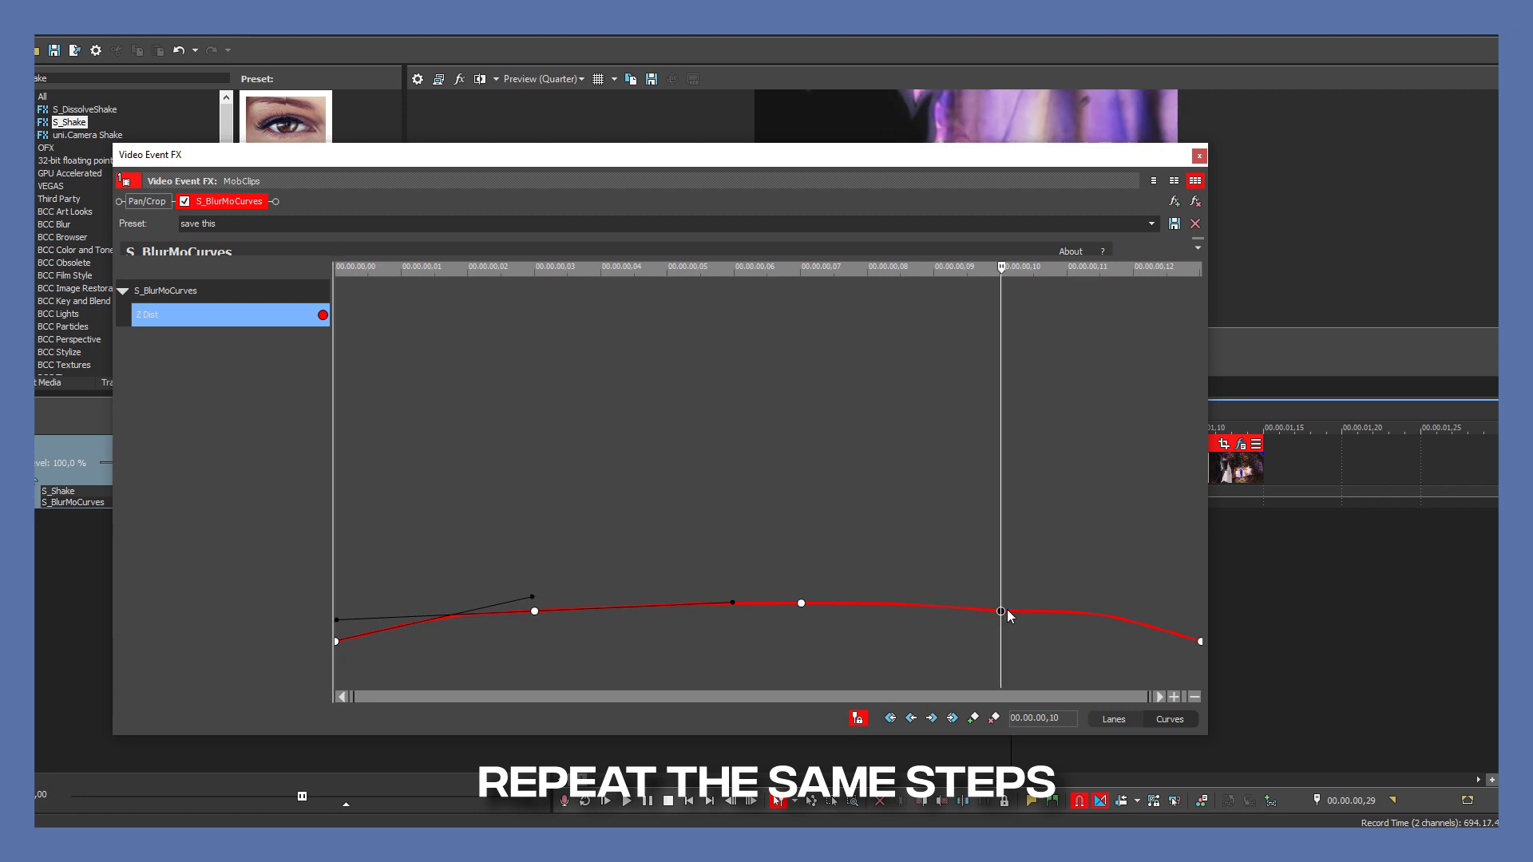
left_click(1200, 642)
right_click(1200, 640)
left_click(1268, 611)
left_click_drag(1066, 610, 1241, 626)
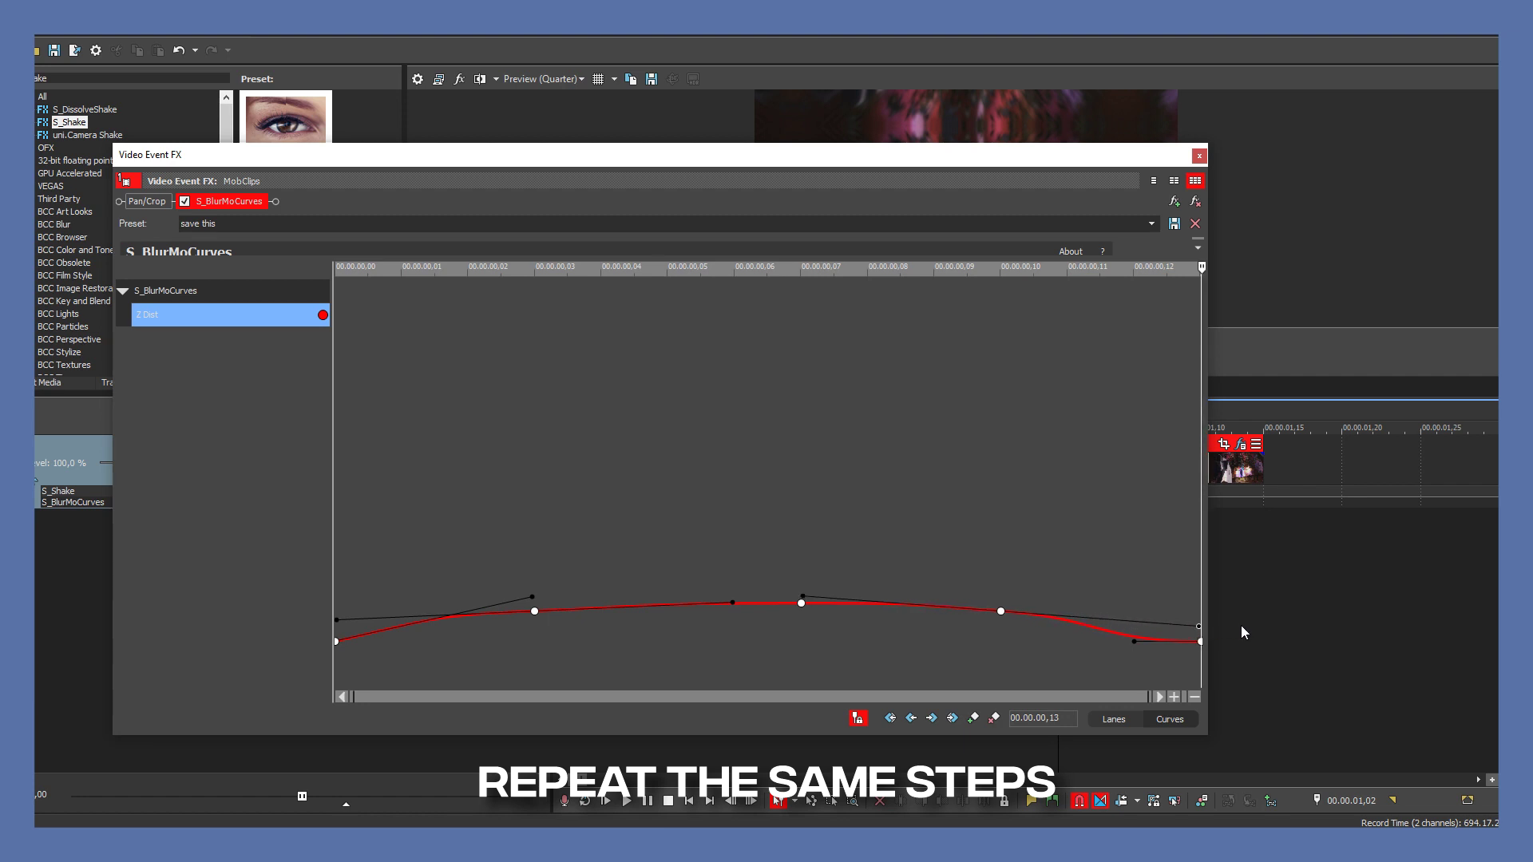
left_click_drag(1134, 642, 1003, 600)
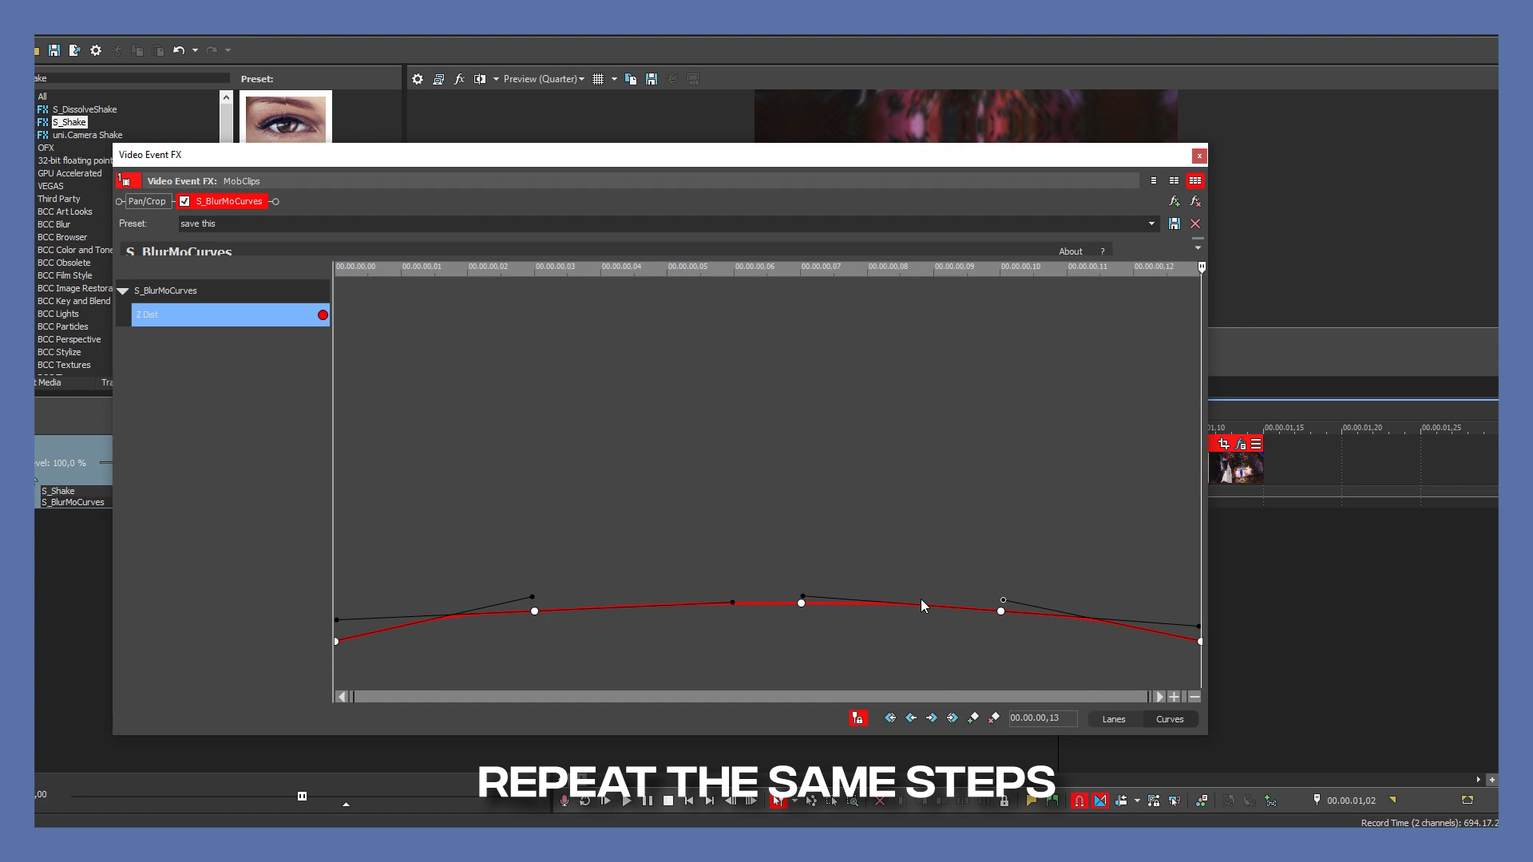
left_click(235, 203)
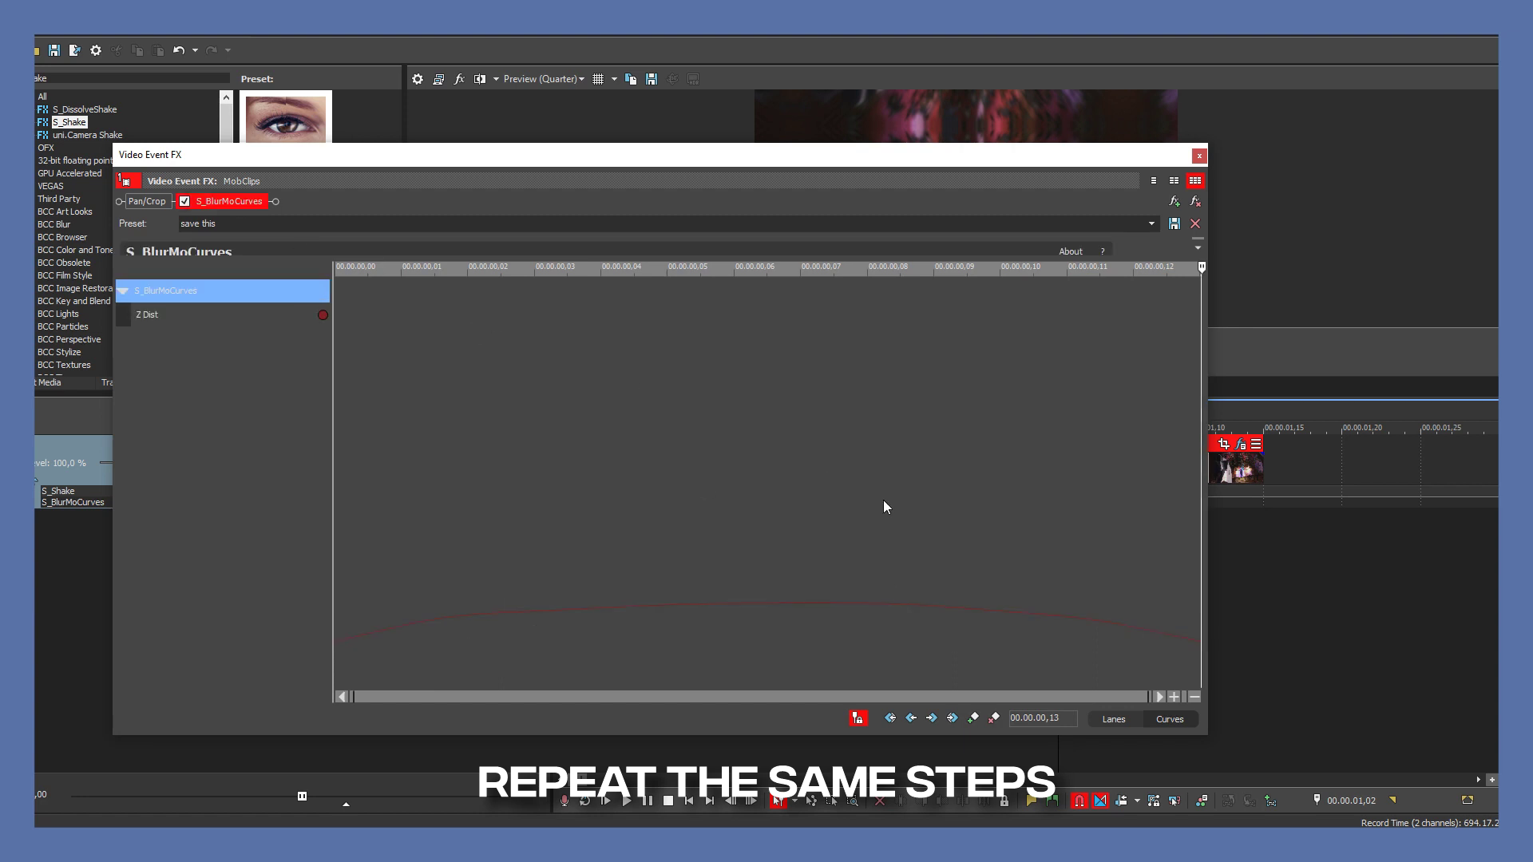
left_click(1197, 158)
Play back the timeline repeatedly from the first clip to check the smoothed zoom into the second clip.
left_click(732, 405)
key("space")
key("space")
key("space")
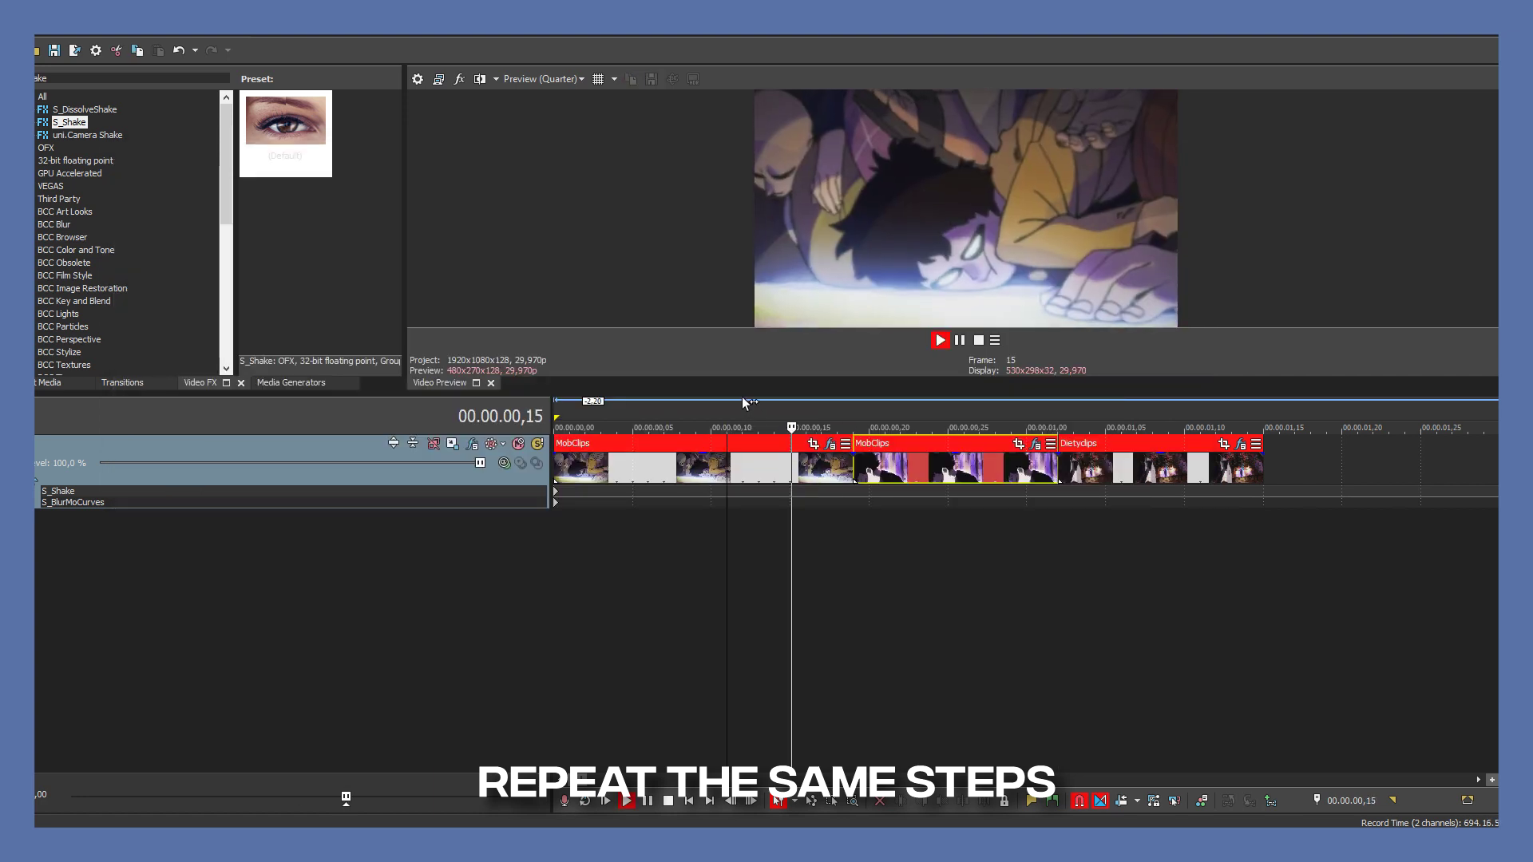
key("space")
key("space")
key("space")
left_click(670, 407)
key("space")
key("space")
key("space")
key("space")
key("space")
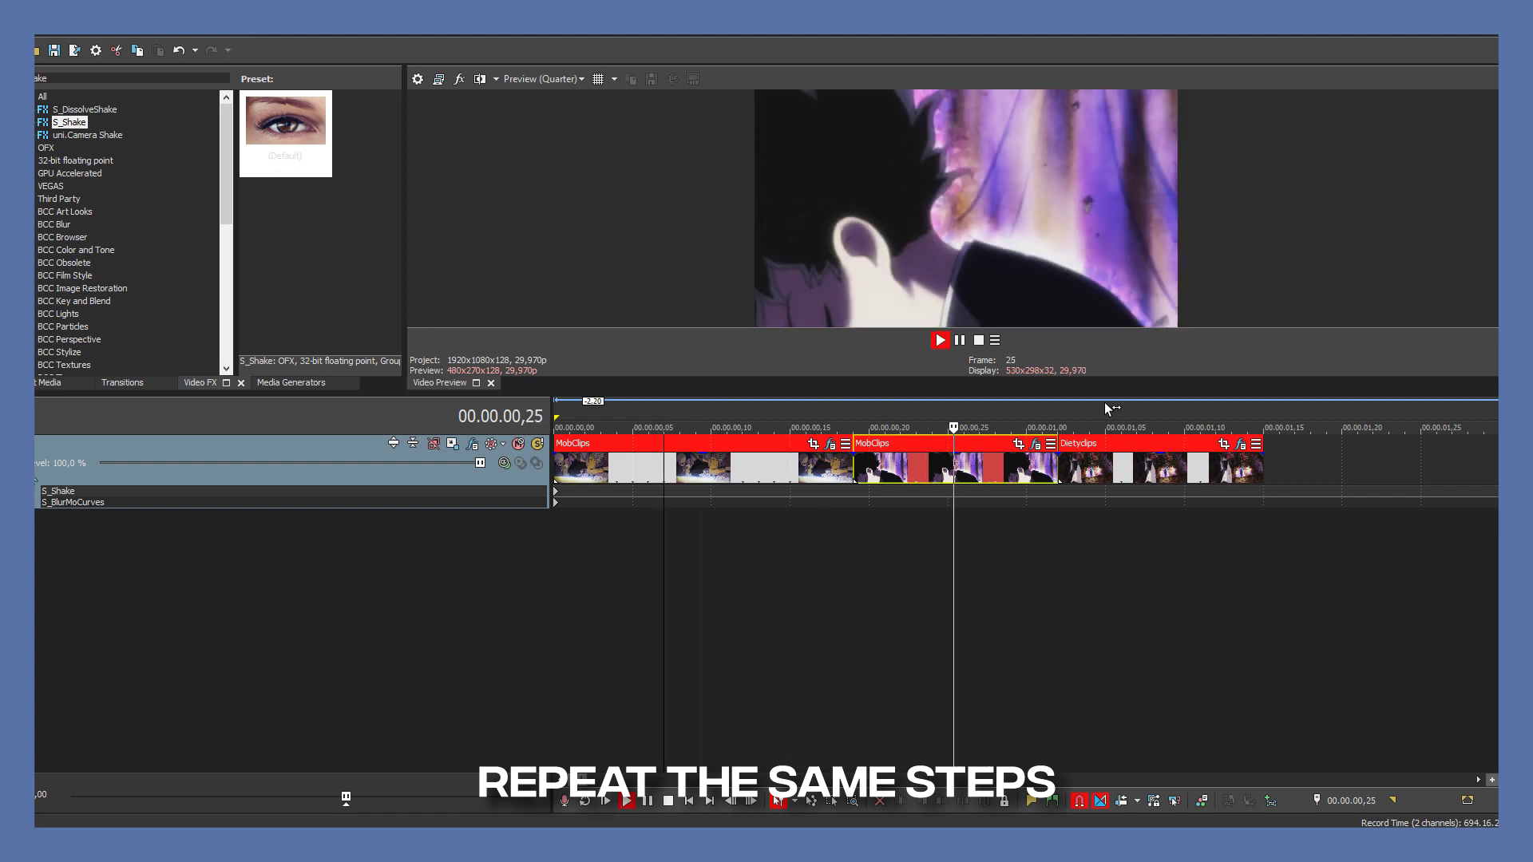
key("space")
Open the Dietyclips clip's S_BlurMoCurves, enlarge the keyframe area and show the Z Dist curve.
left_click(1090, 416)
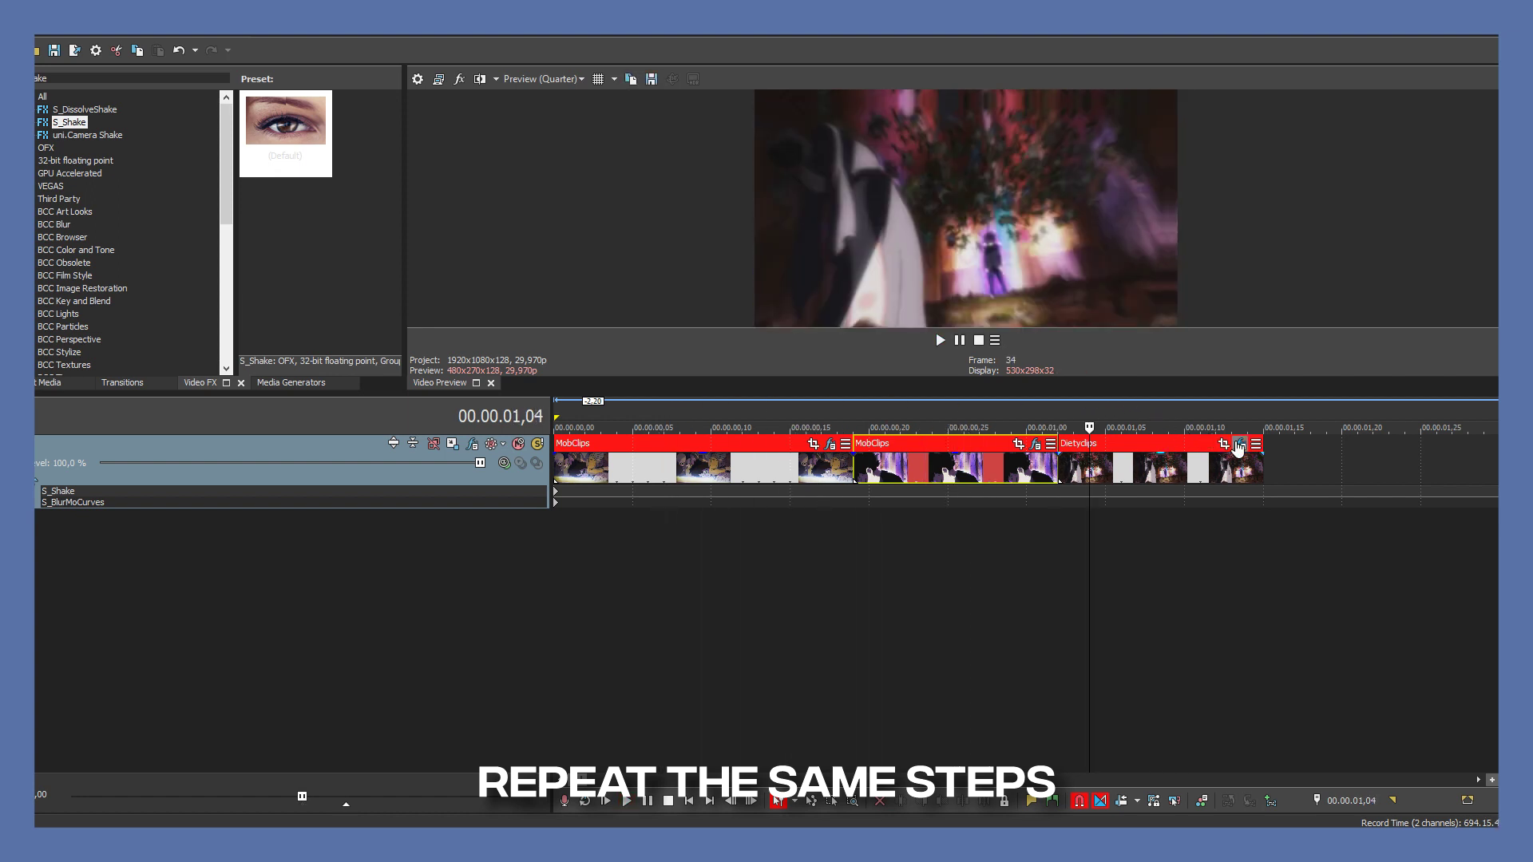
left_click(1239, 445)
left_click_drag(958, 580, 968, 227)
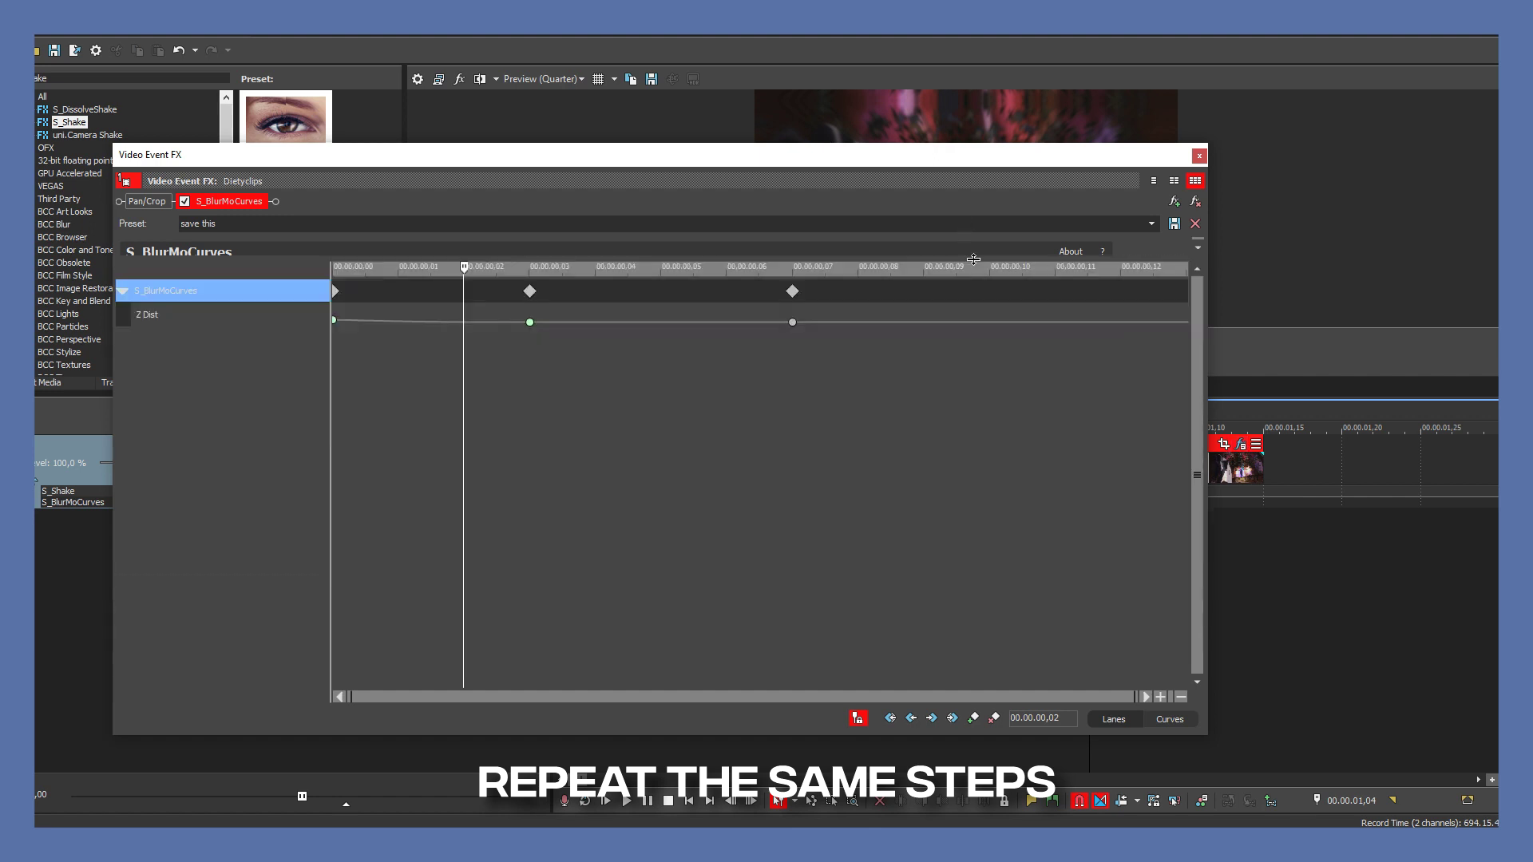
left_click(1171, 720)
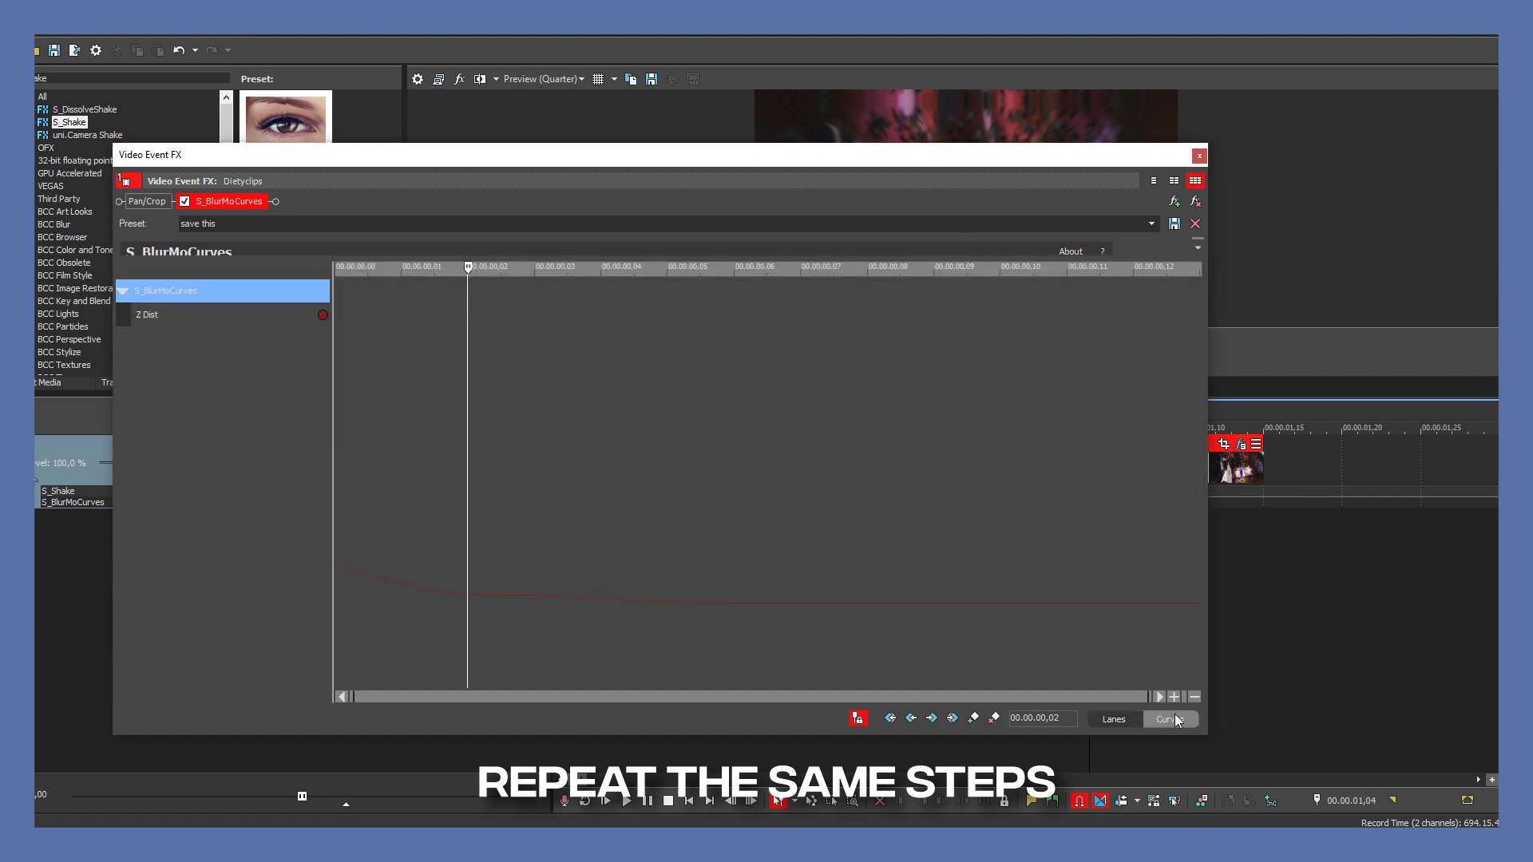
left_click(470, 595)
Set the third clip's first two Z Dist keyframes to Manual, reshape the curve into a smoother fall, and close the effect settings.
left_click(534, 596)
left_click(336, 566)
right_click(336, 566)
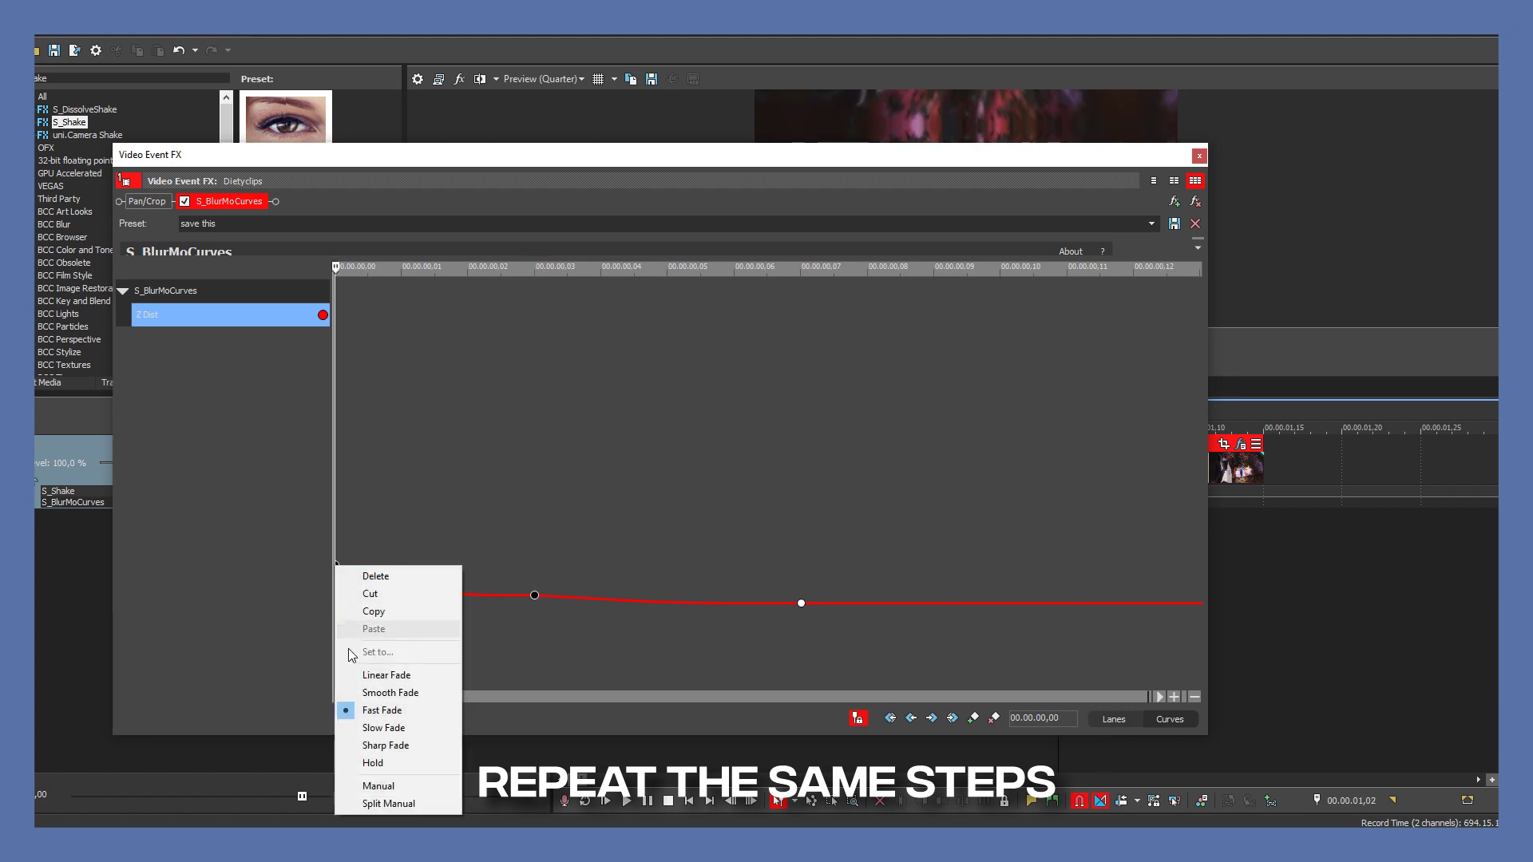
left_click(435, 789)
left_click_drag(605, 597, 732, 604)
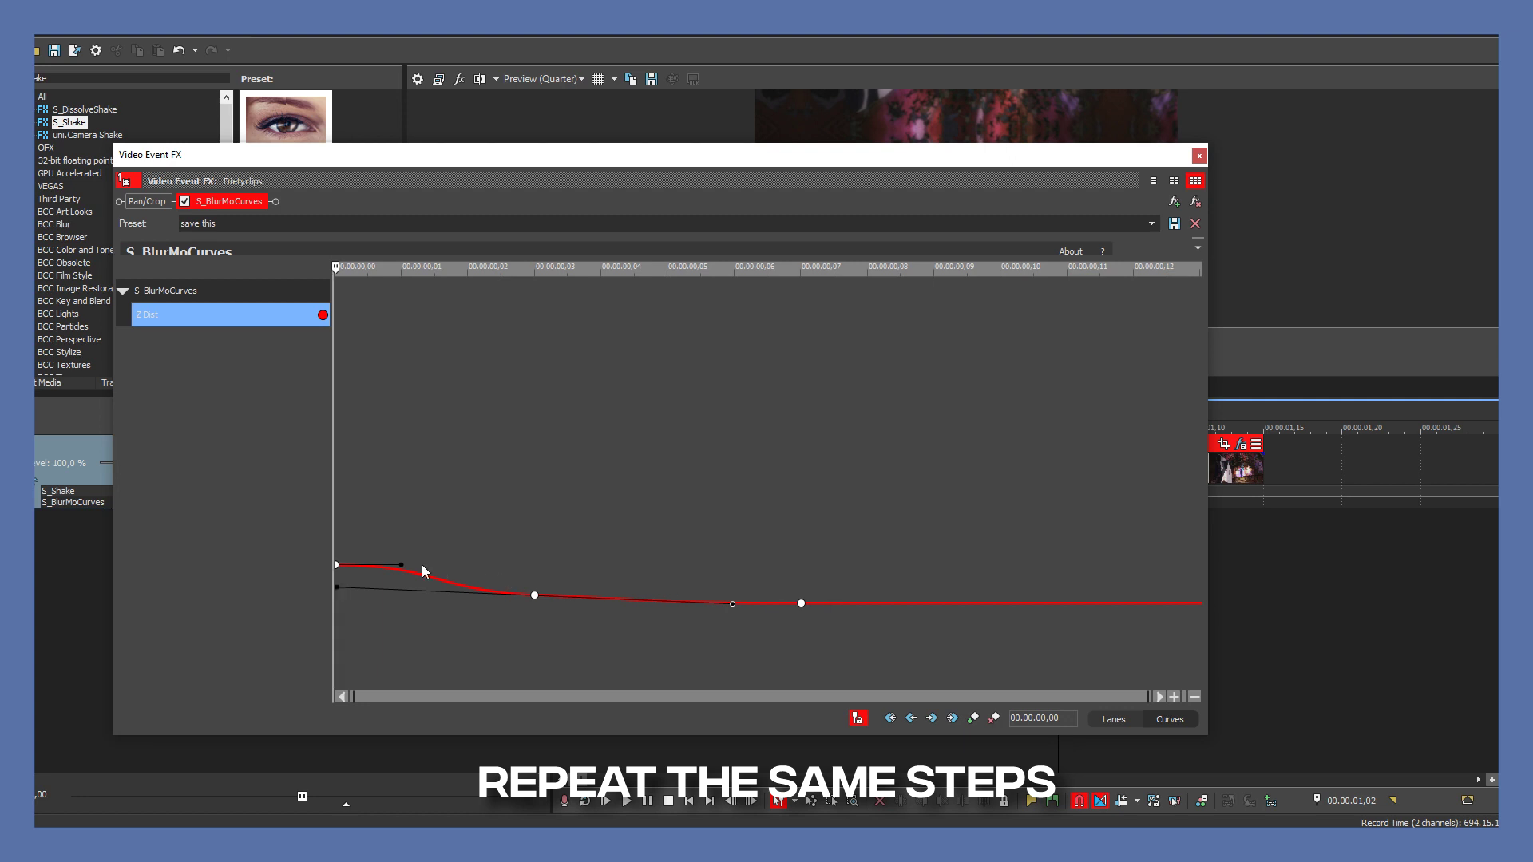
left_click_drag(401, 565, 603, 607)
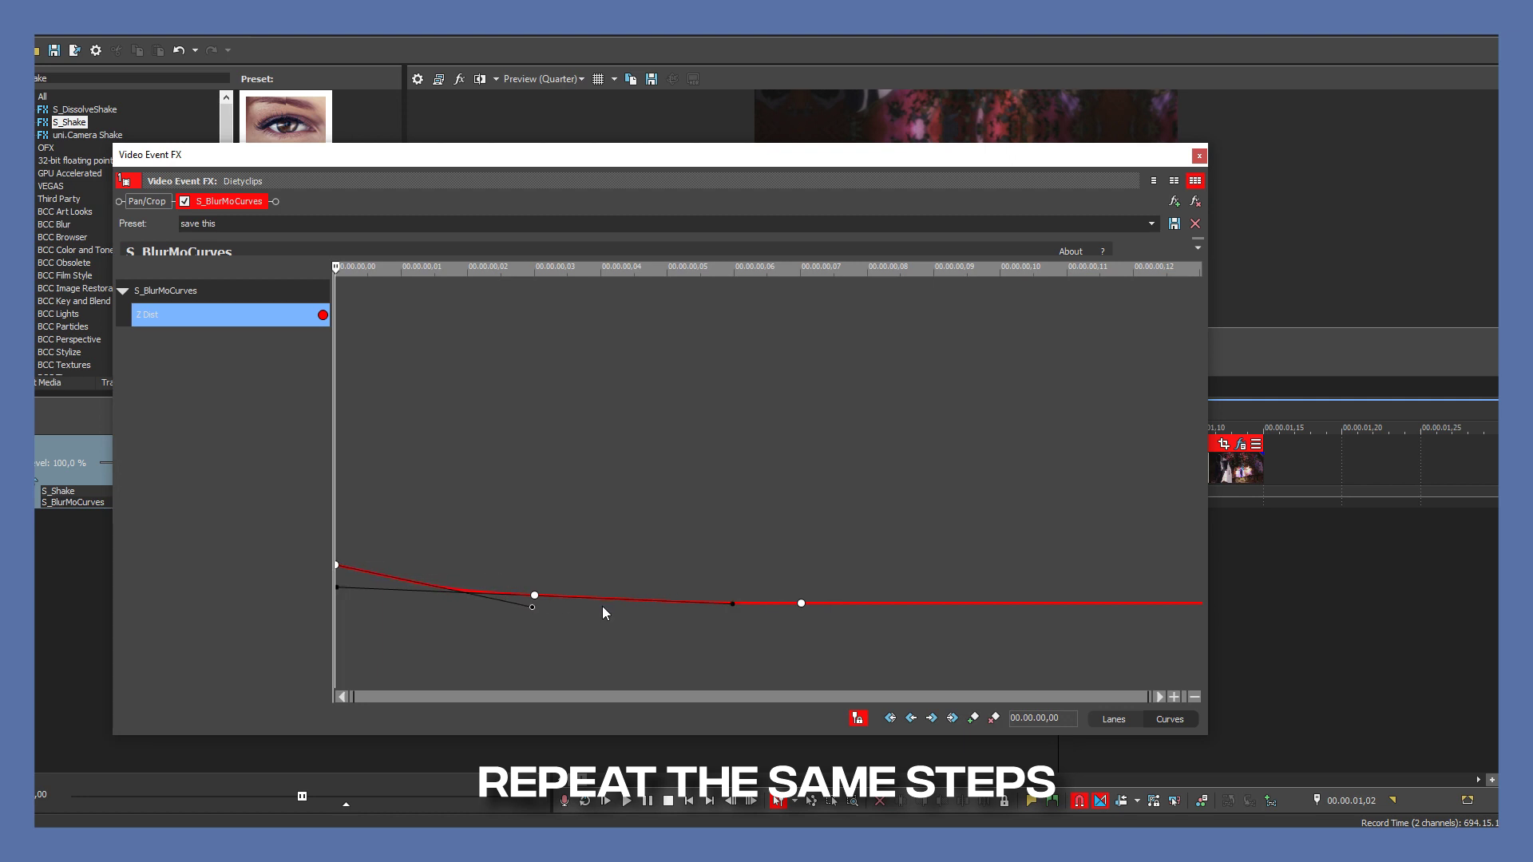
left_click(1200, 155)
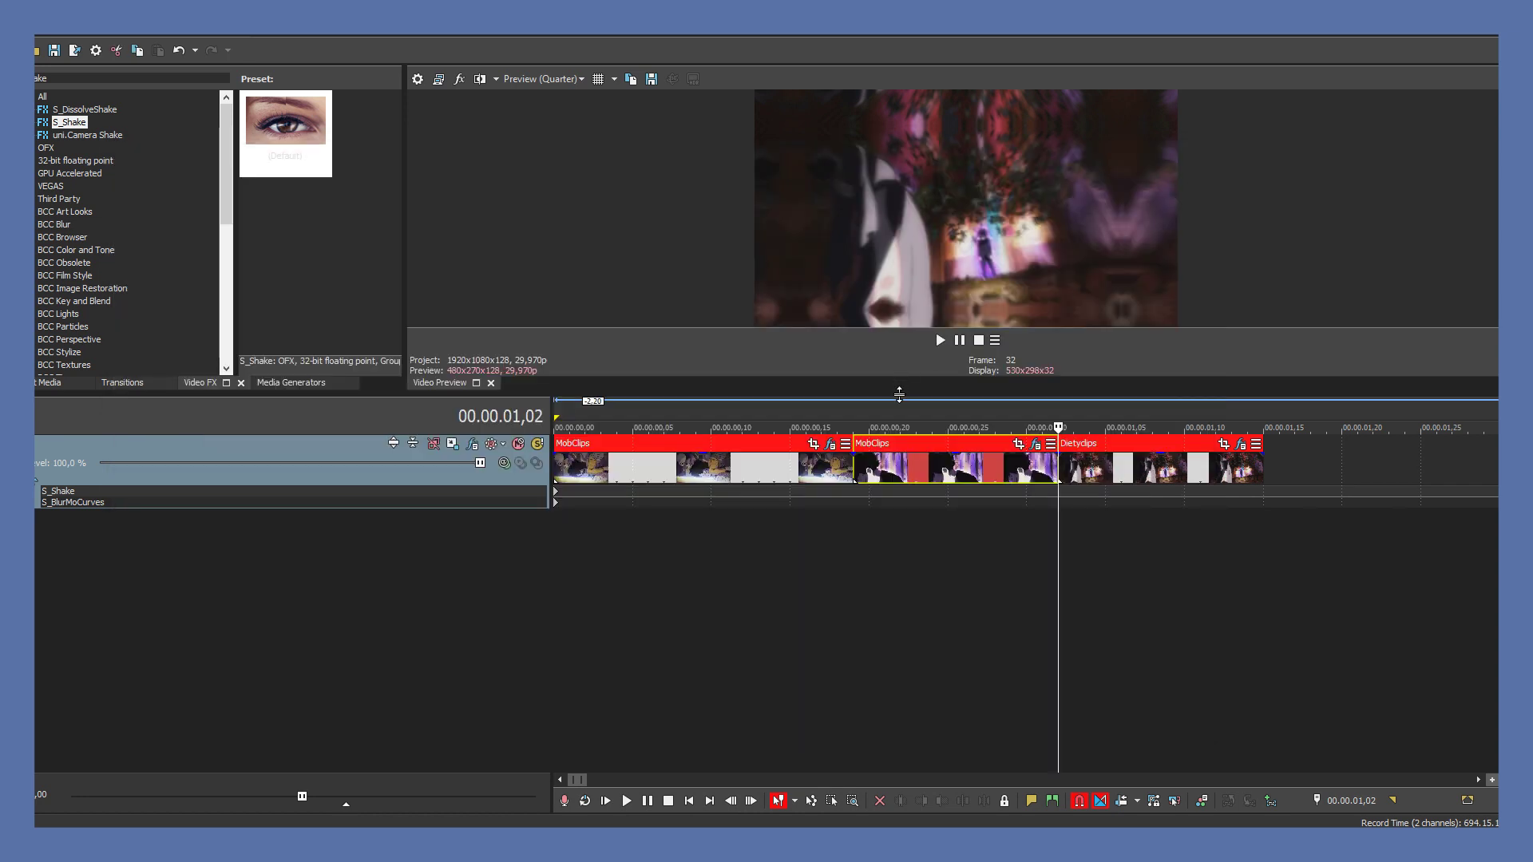
Play back the range from 00.00.00,00 to 00.00.01,15 to check all three clips, then return to 00.00.00,15.
scroll(881, 461, "down", 2)
left_click_drag(559, 413, 913, 408)
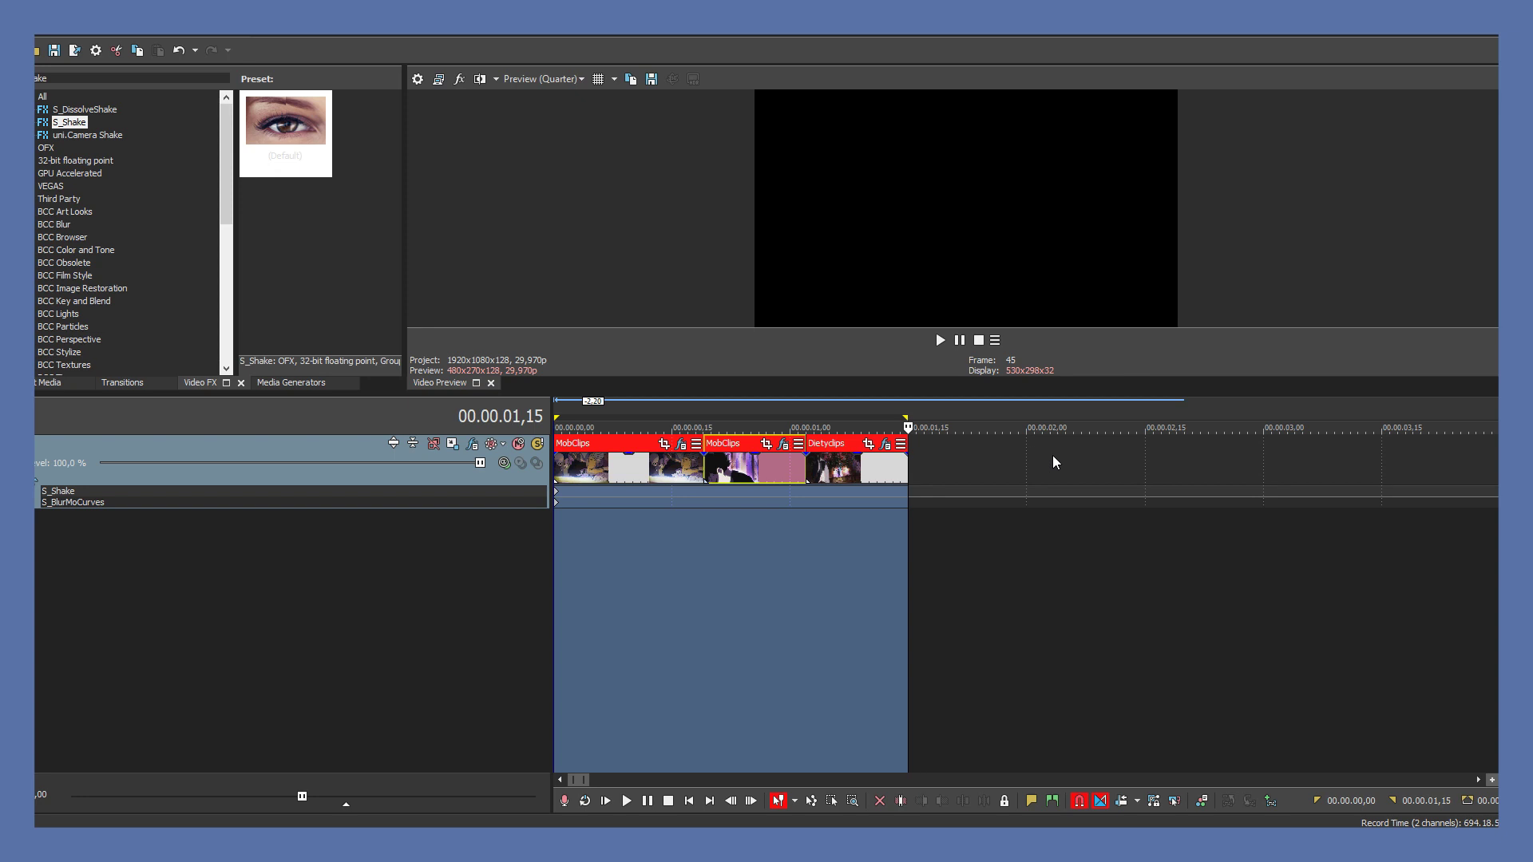
key("space")
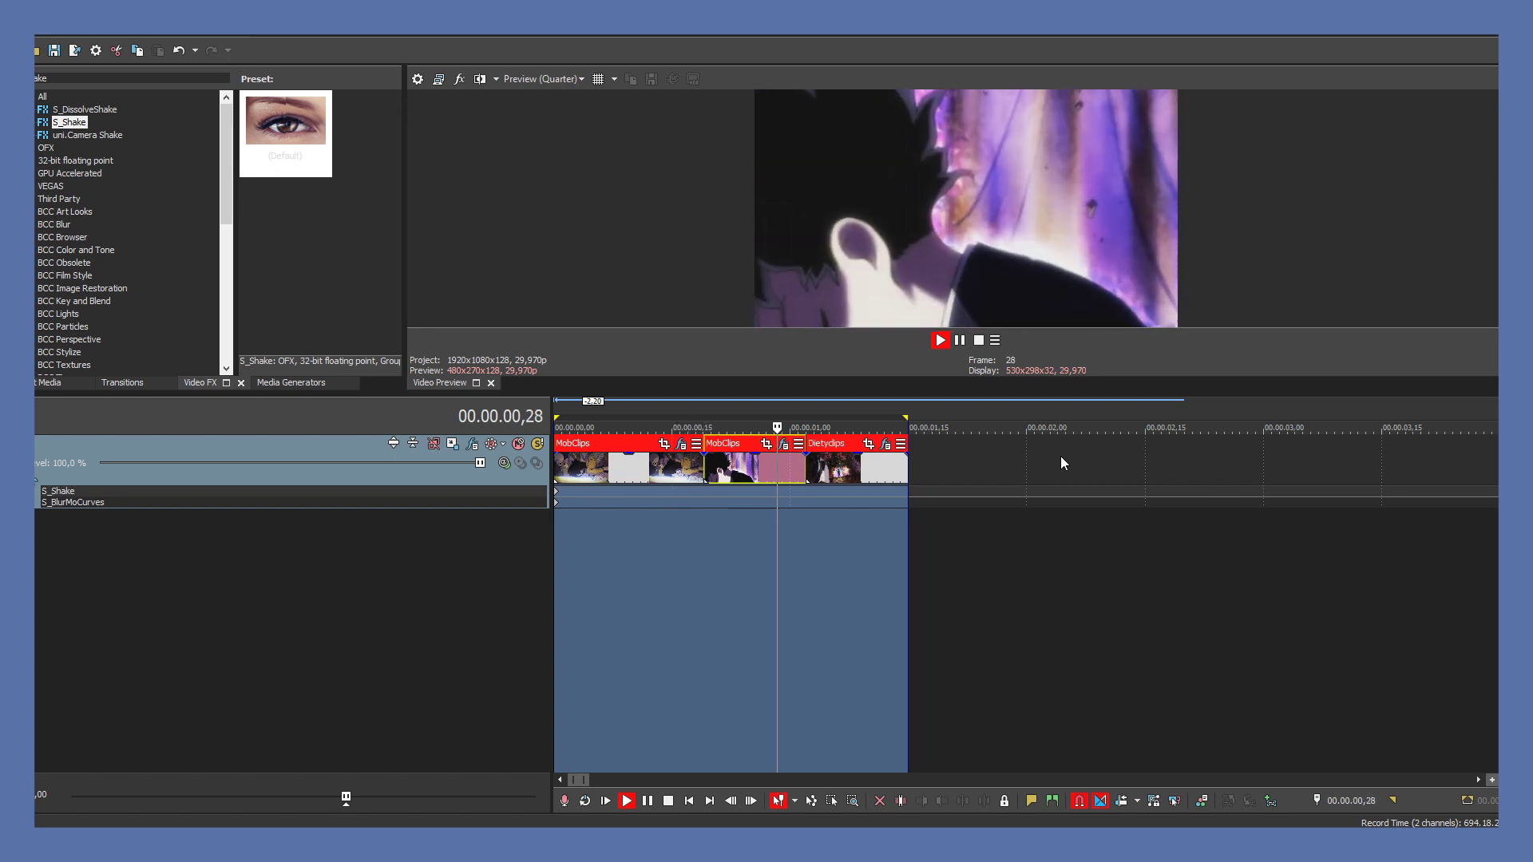
key("space")
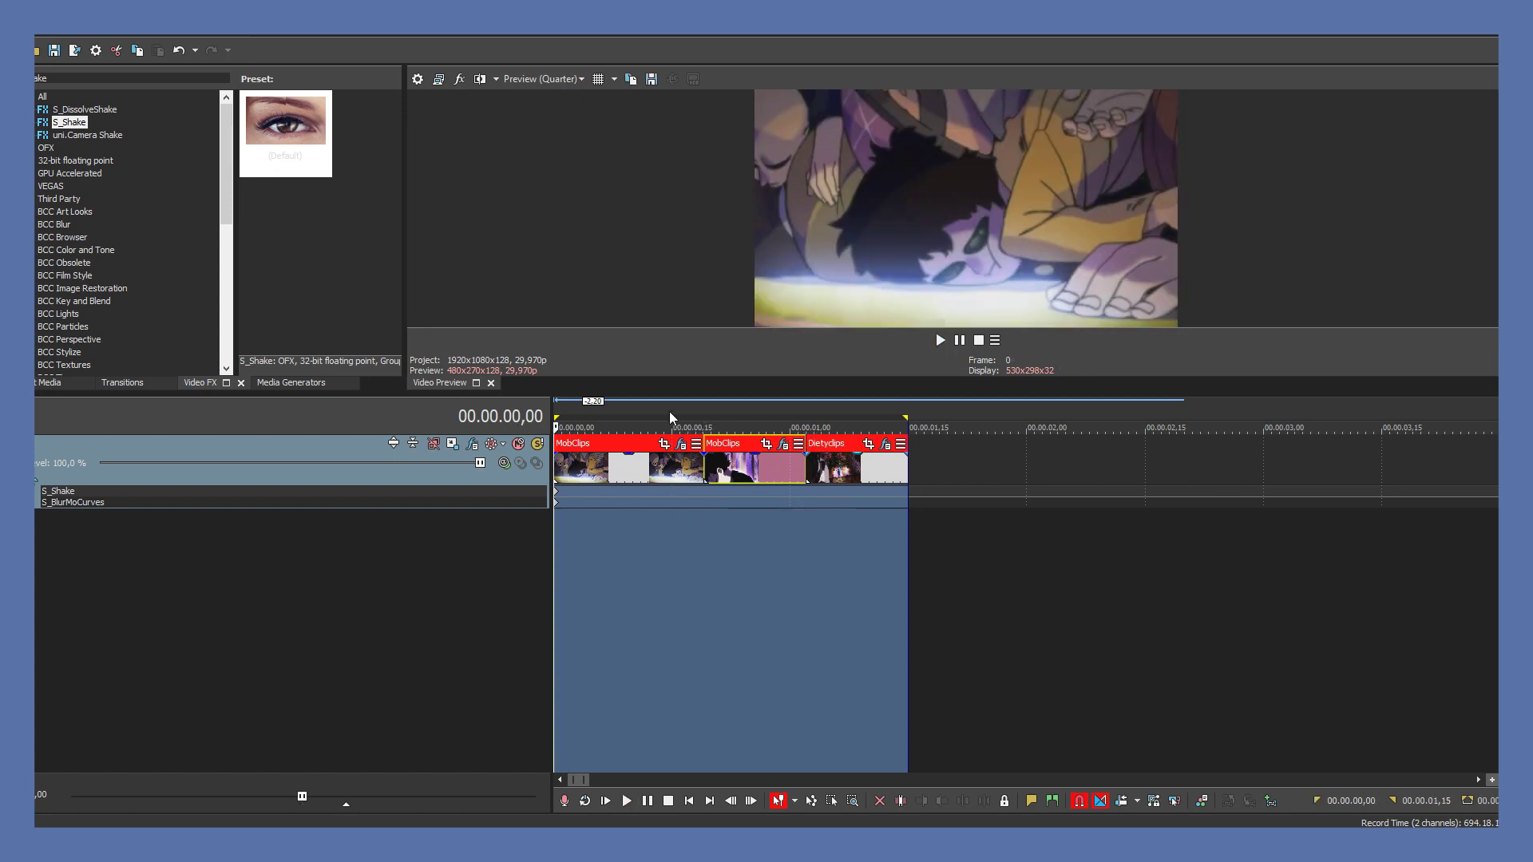
left_click(670, 417)
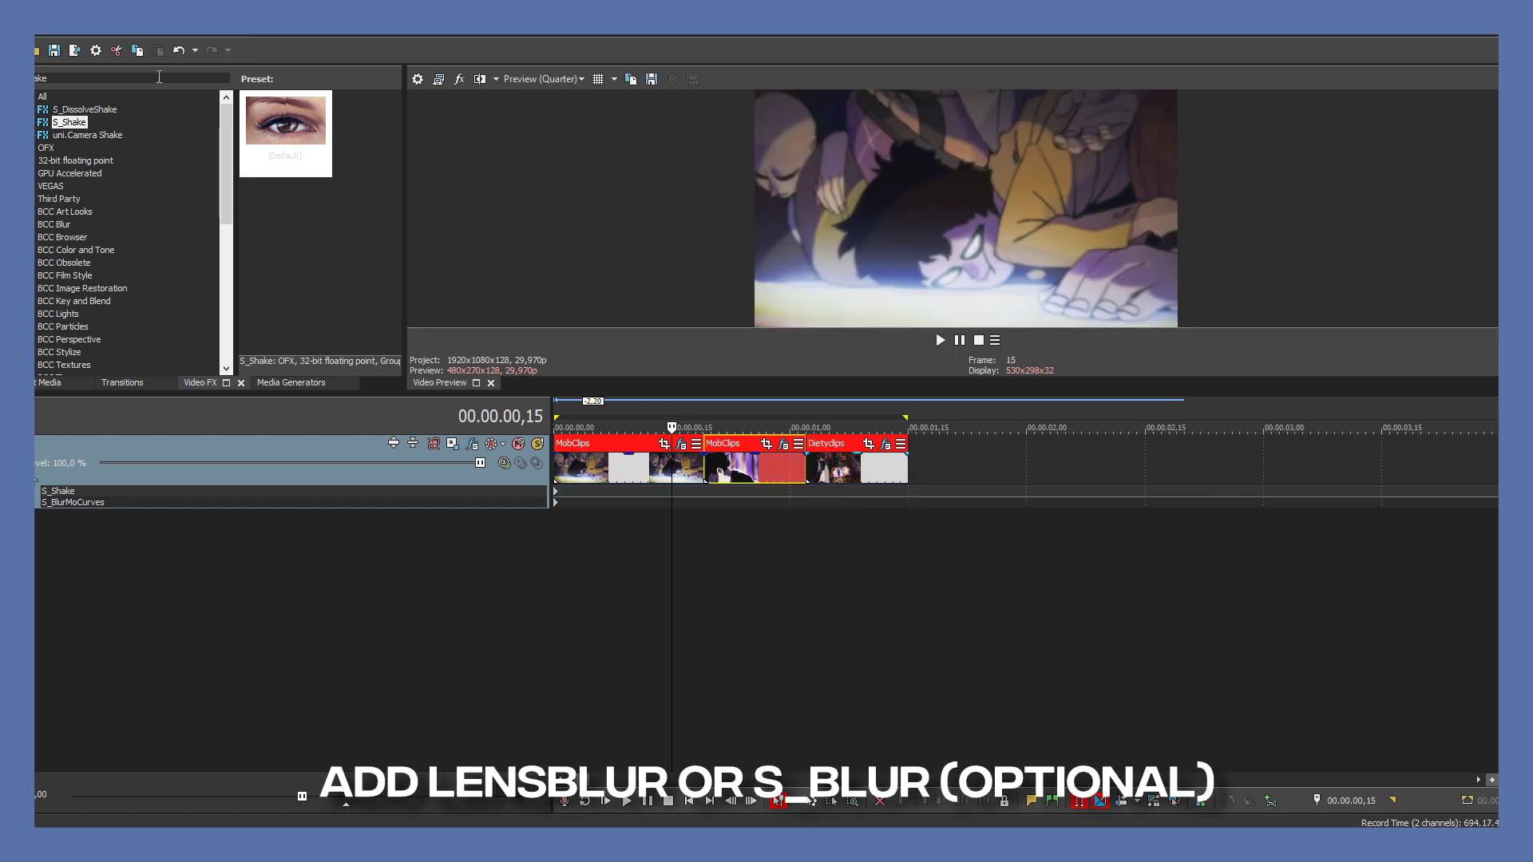
Search the video effects for "lens" and apply BCC Fast Lens Blur's default preset to all three clips.
left_click(159, 77)
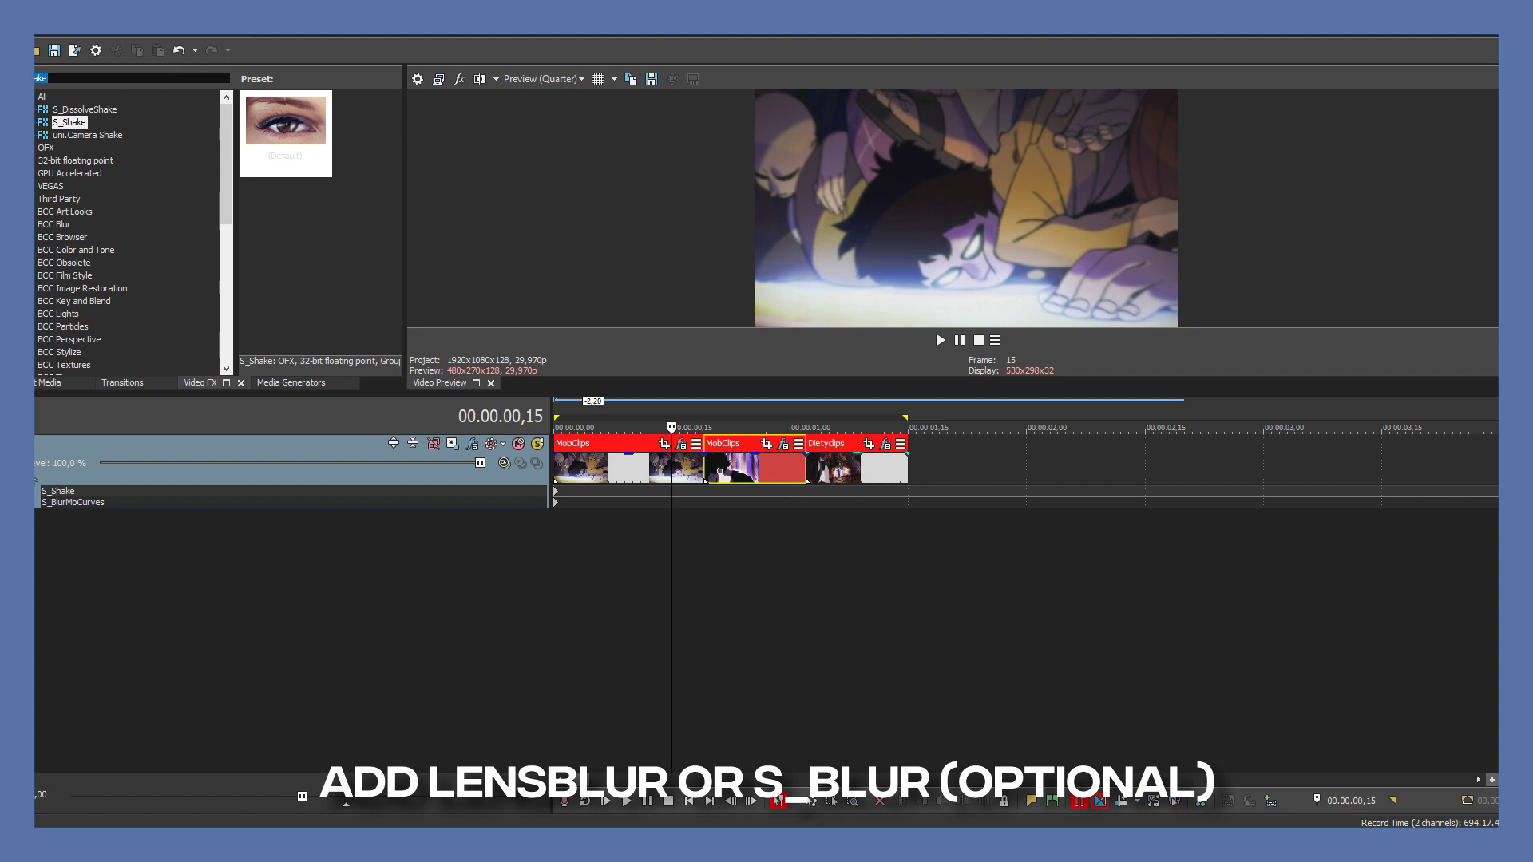
type("lens")
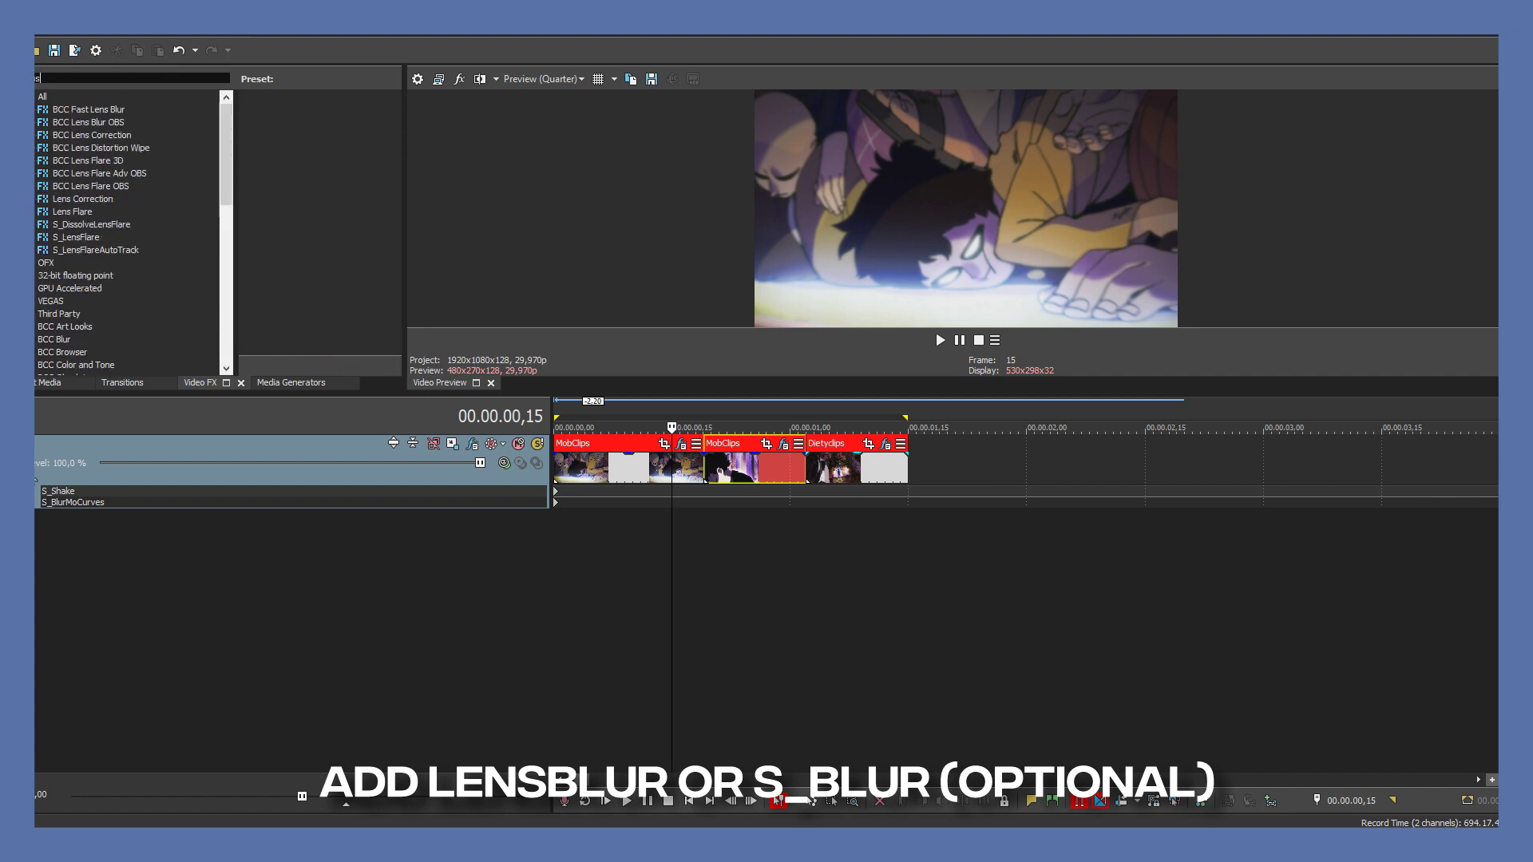
left_click(86, 111)
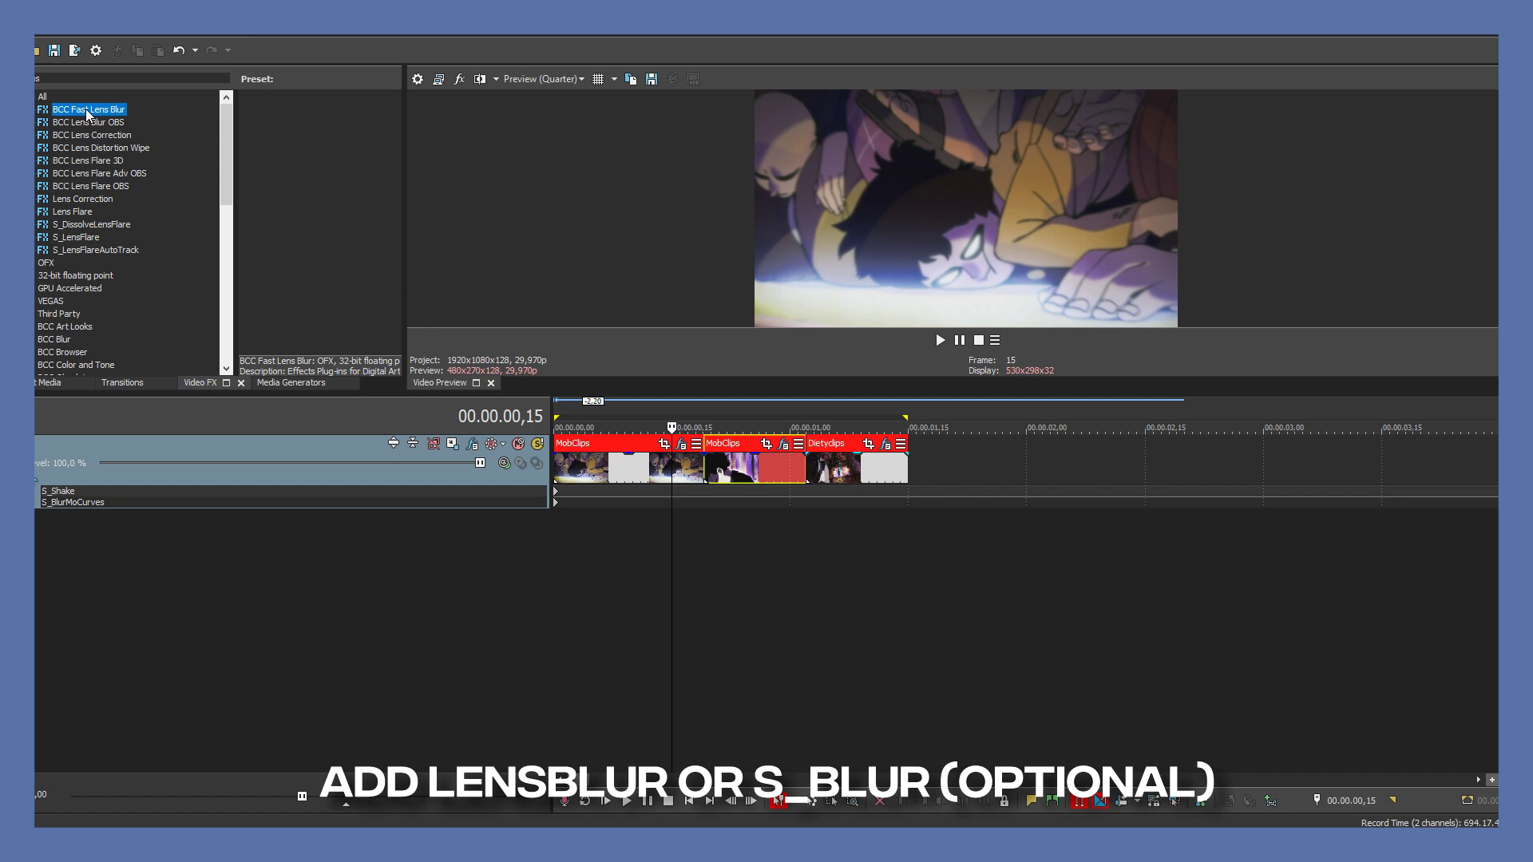
left_click(631, 475, "ctrl")
left_click(847, 475, "ctrl")
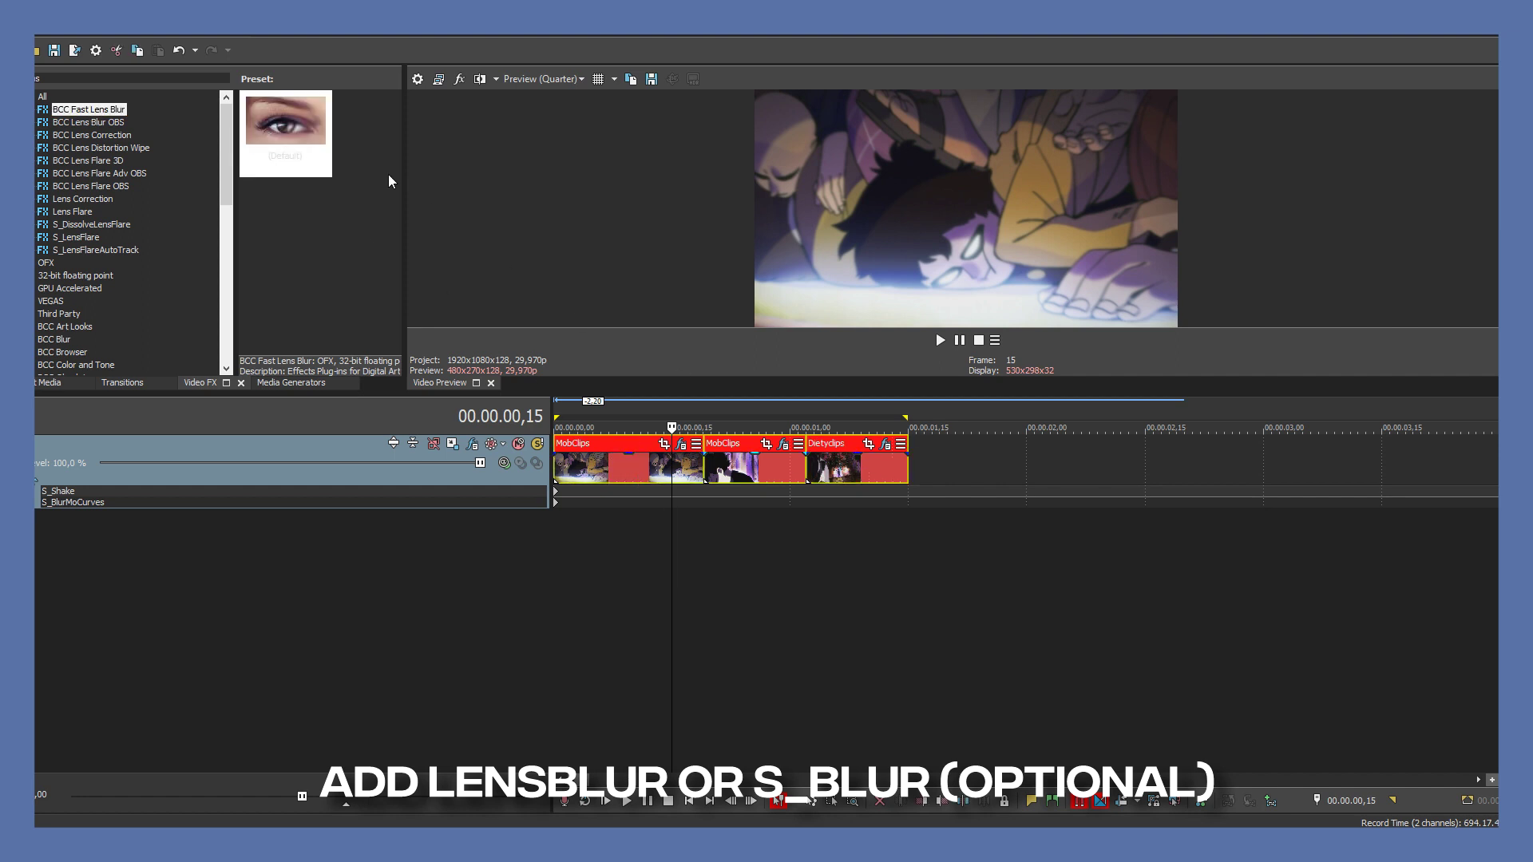
left_click_drag(292, 140, 393, 209)
left_click_drag(649, 468, 650, 467)
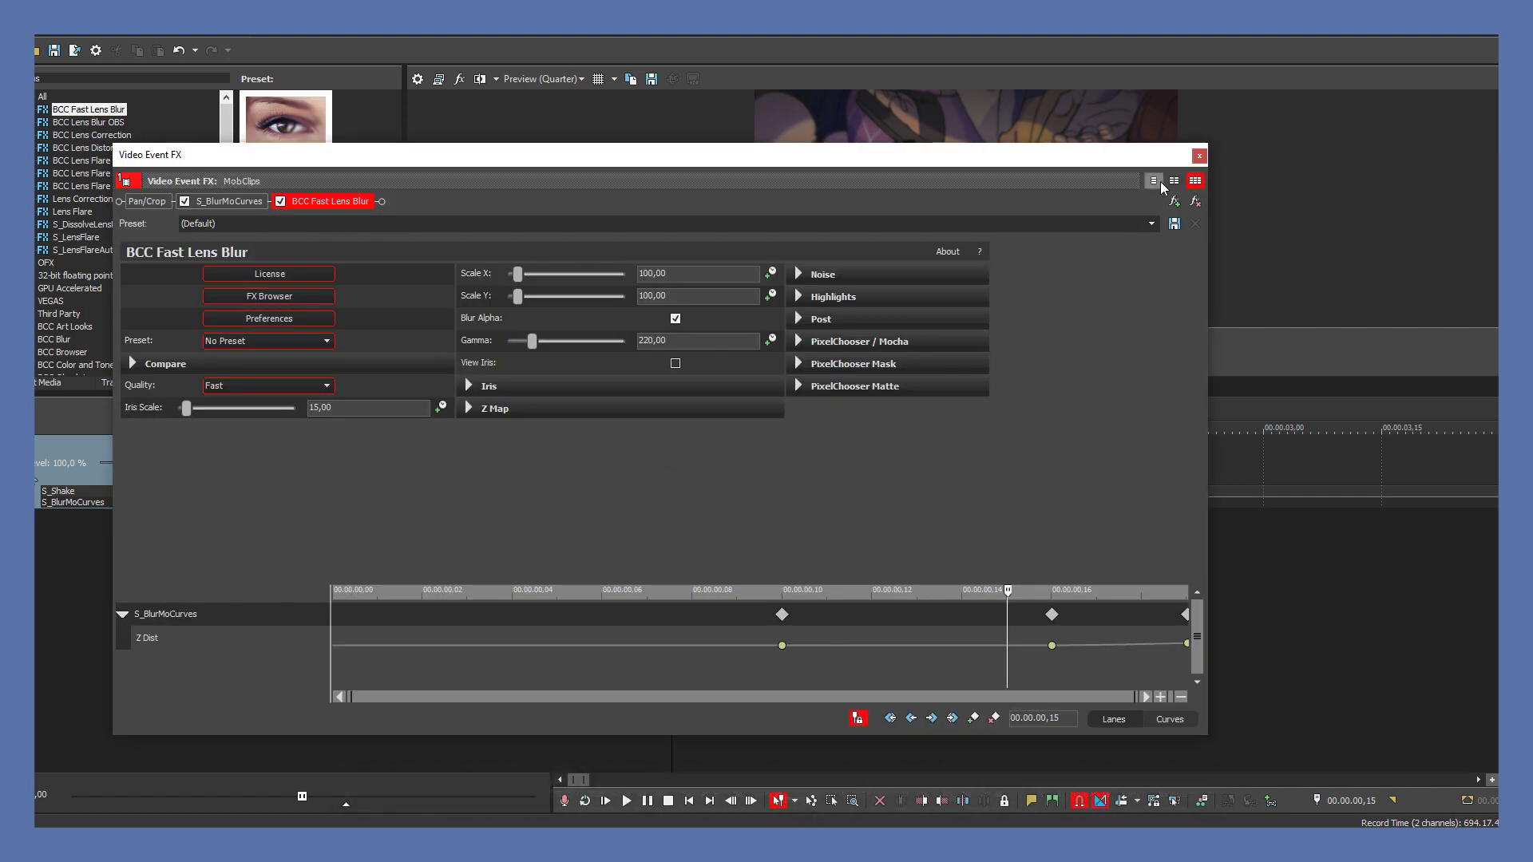
left_click(1202, 158)
Set the first clip's BCC Fast Lens Blur Iris Scale to 10 with the cursor at 00.00.00,16.
left_click(681, 428)
scroll(726, 433, "up", 1)
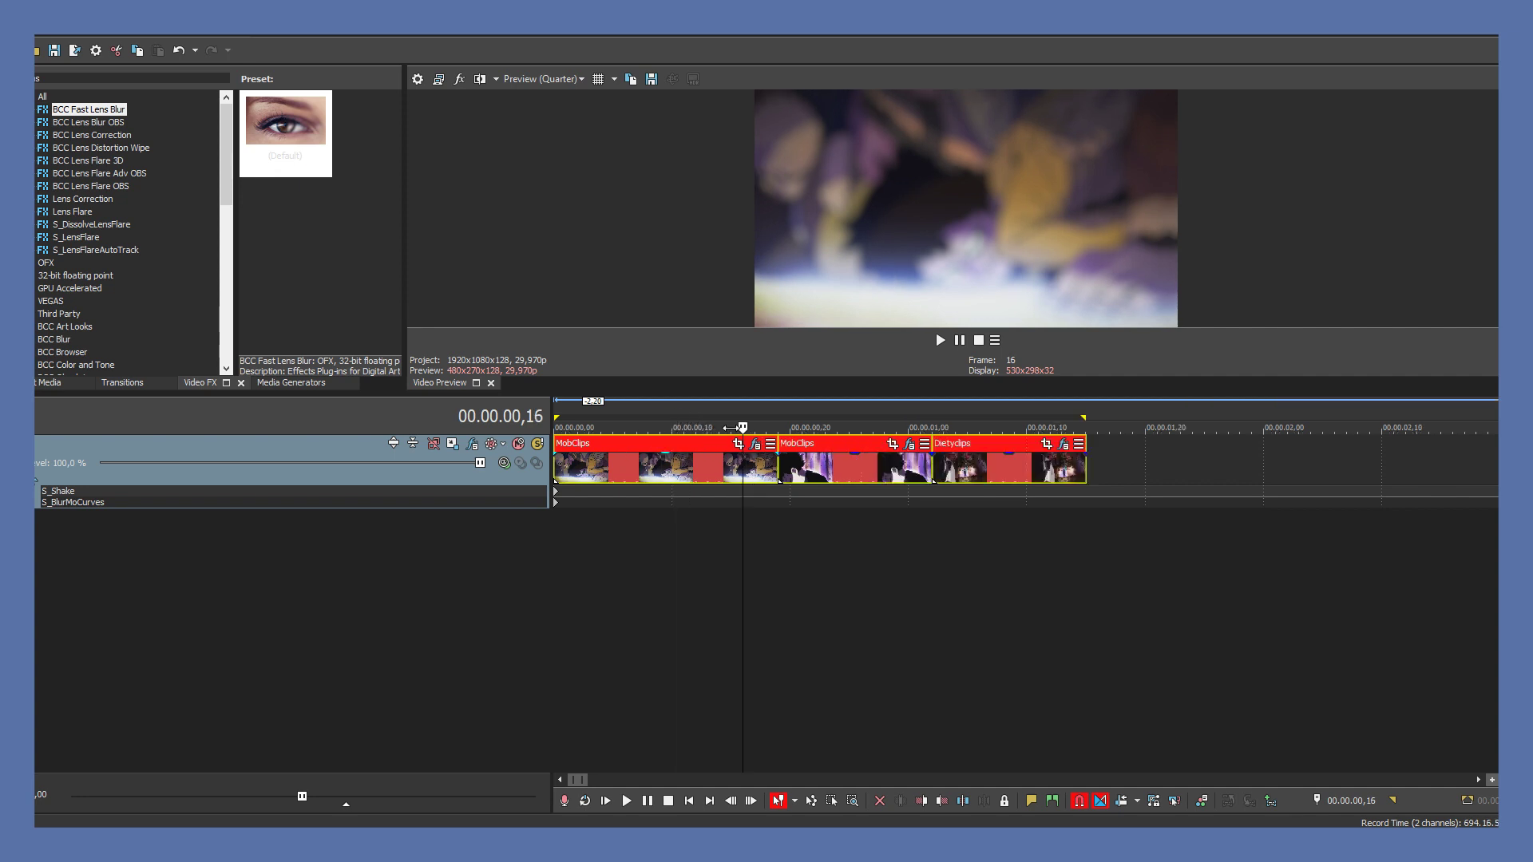
left_click(755, 446)
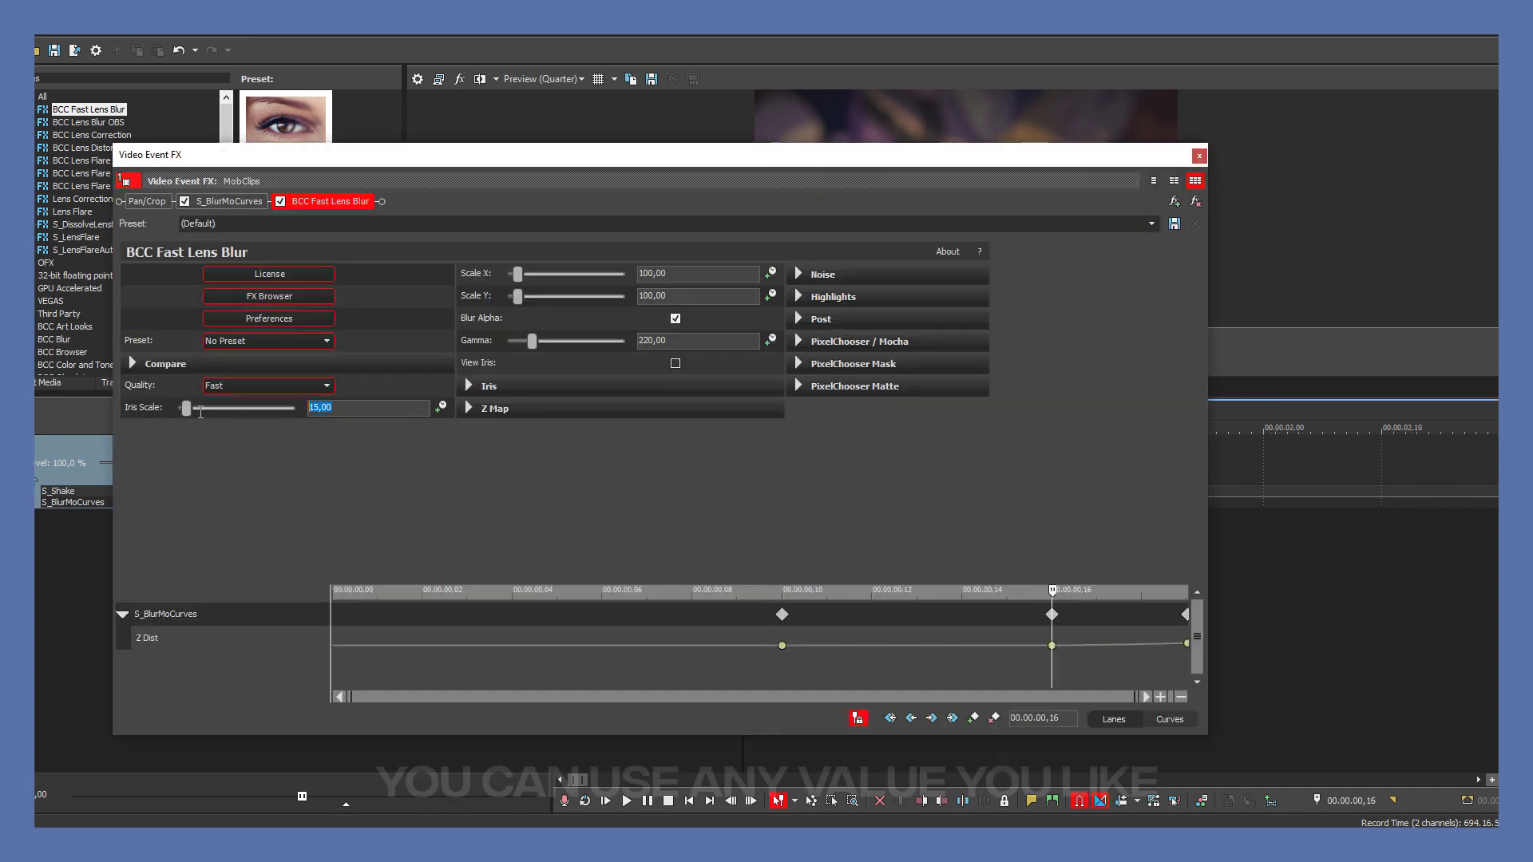
type("10")
key("Return")
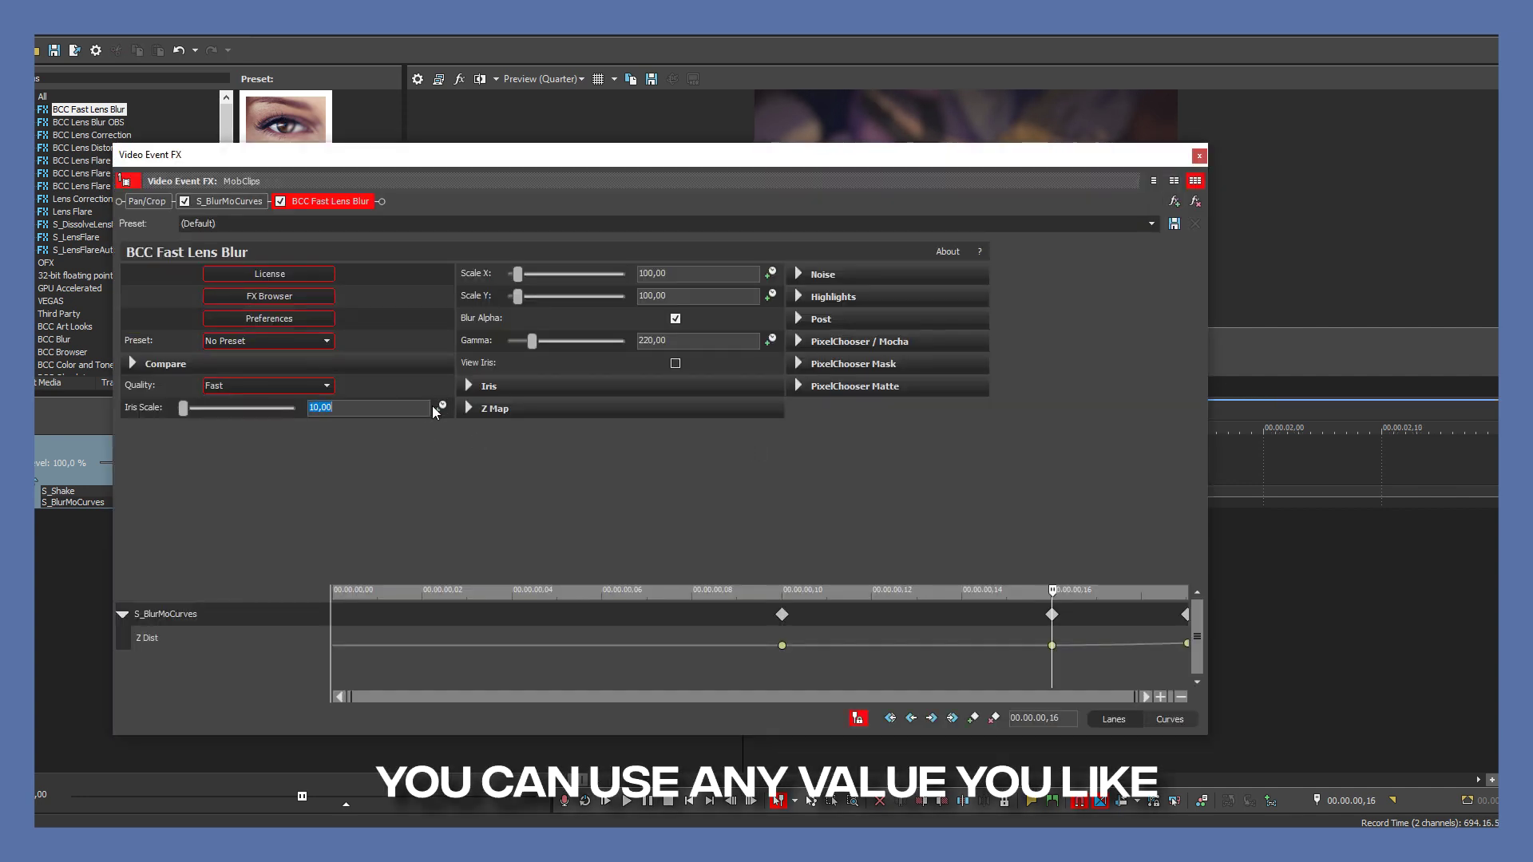
Animate the Iris Scale, enlarge the keyframe area and move the starting keyframe to the end of the clip.
left_click(440, 409)
left_click_drag(704, 581, 704, 471)
left_click_drag(334, 587, 1266, 604)
Add an Iris Scale keyframe of 0 at 00.00.00,10 on the first clip and set its interpolation to Slow Fade.
left_click(782, 601)
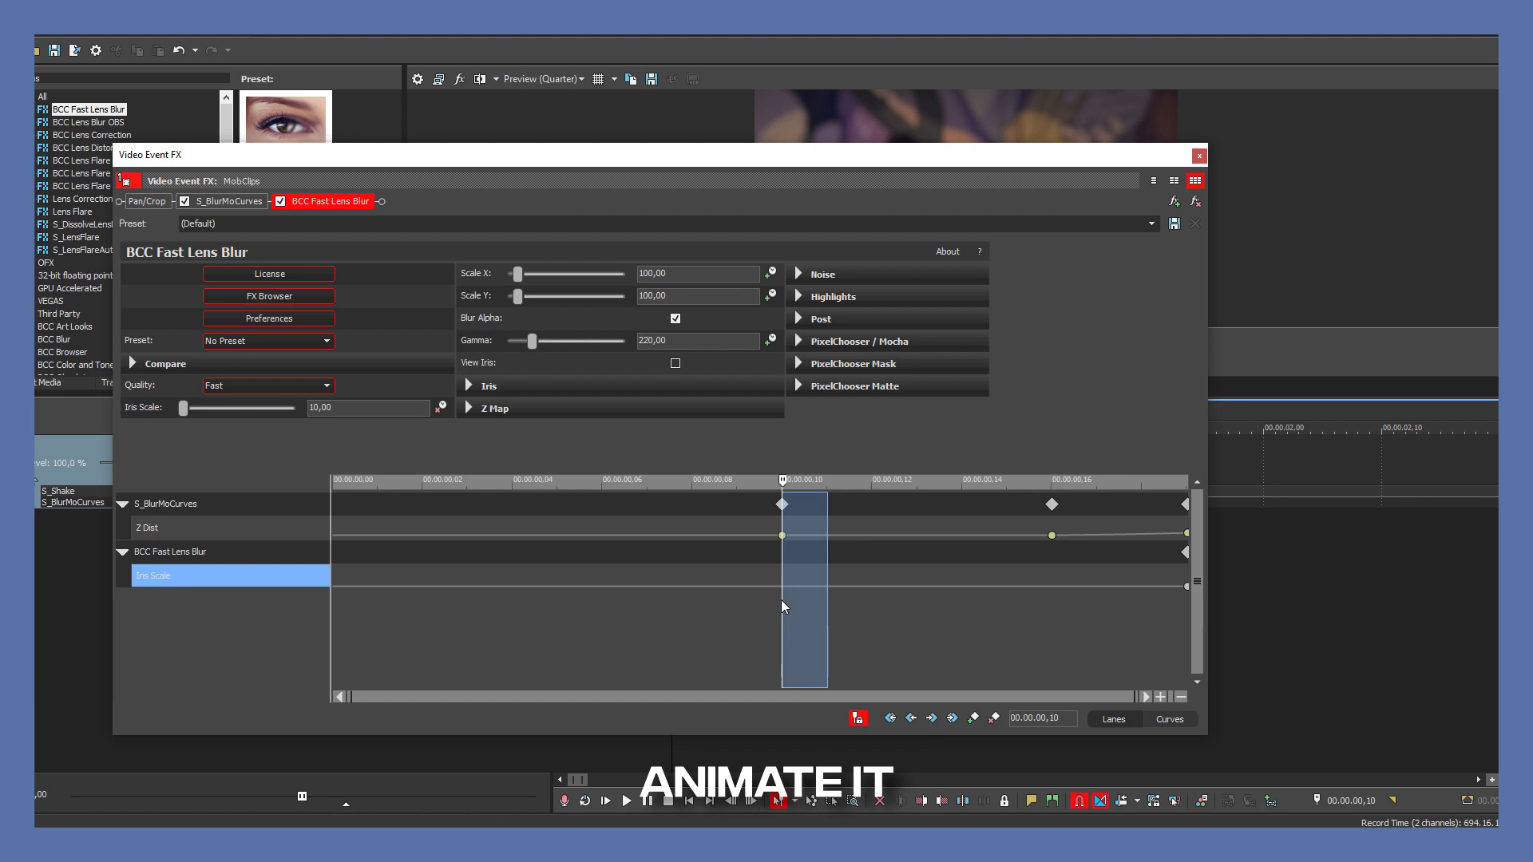
type("0")
key("Return")
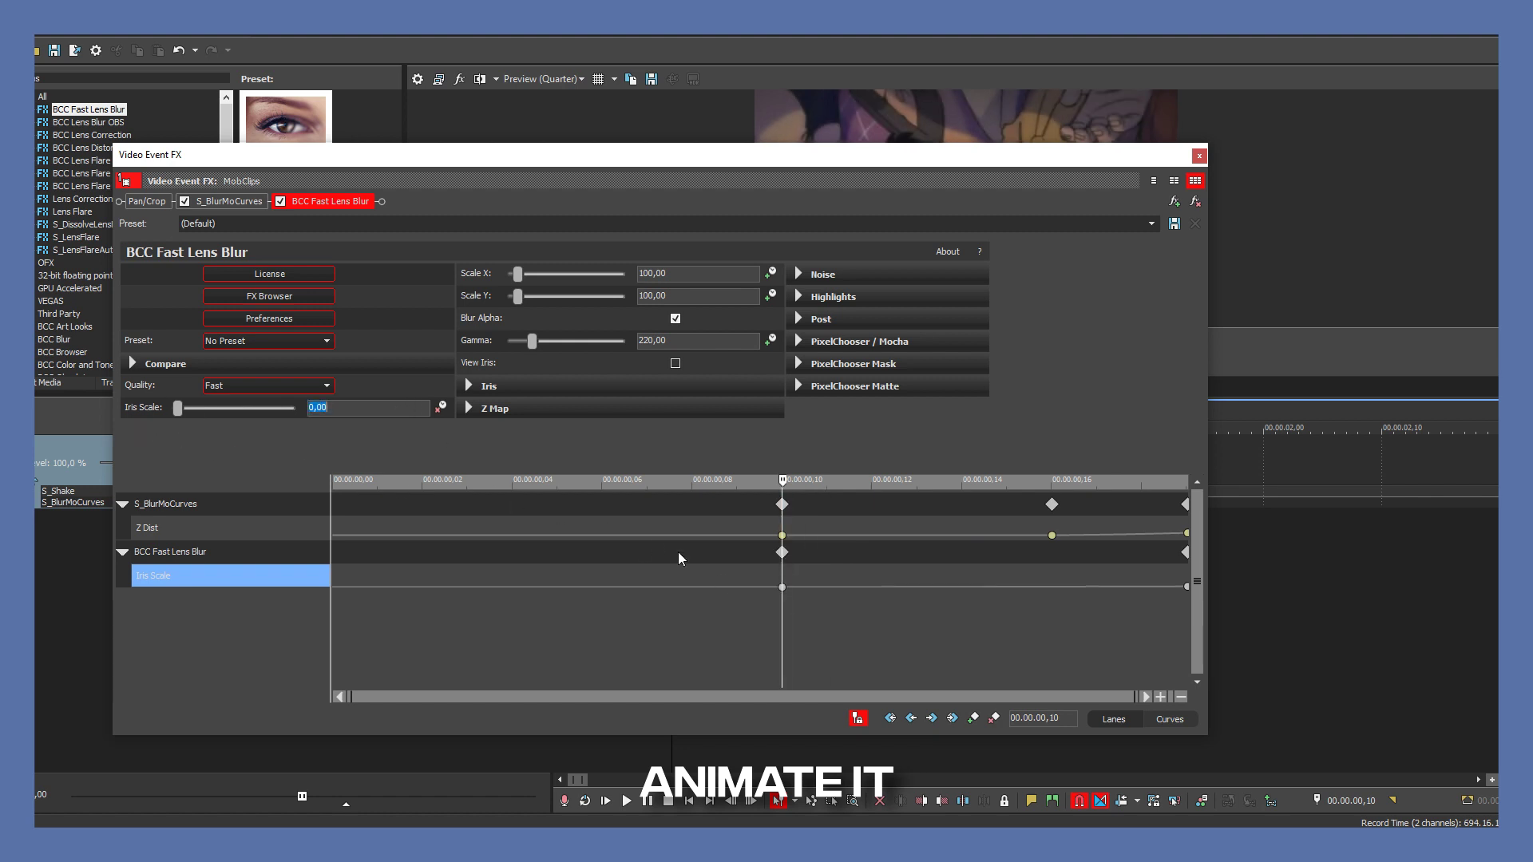
right_click(784, 588)
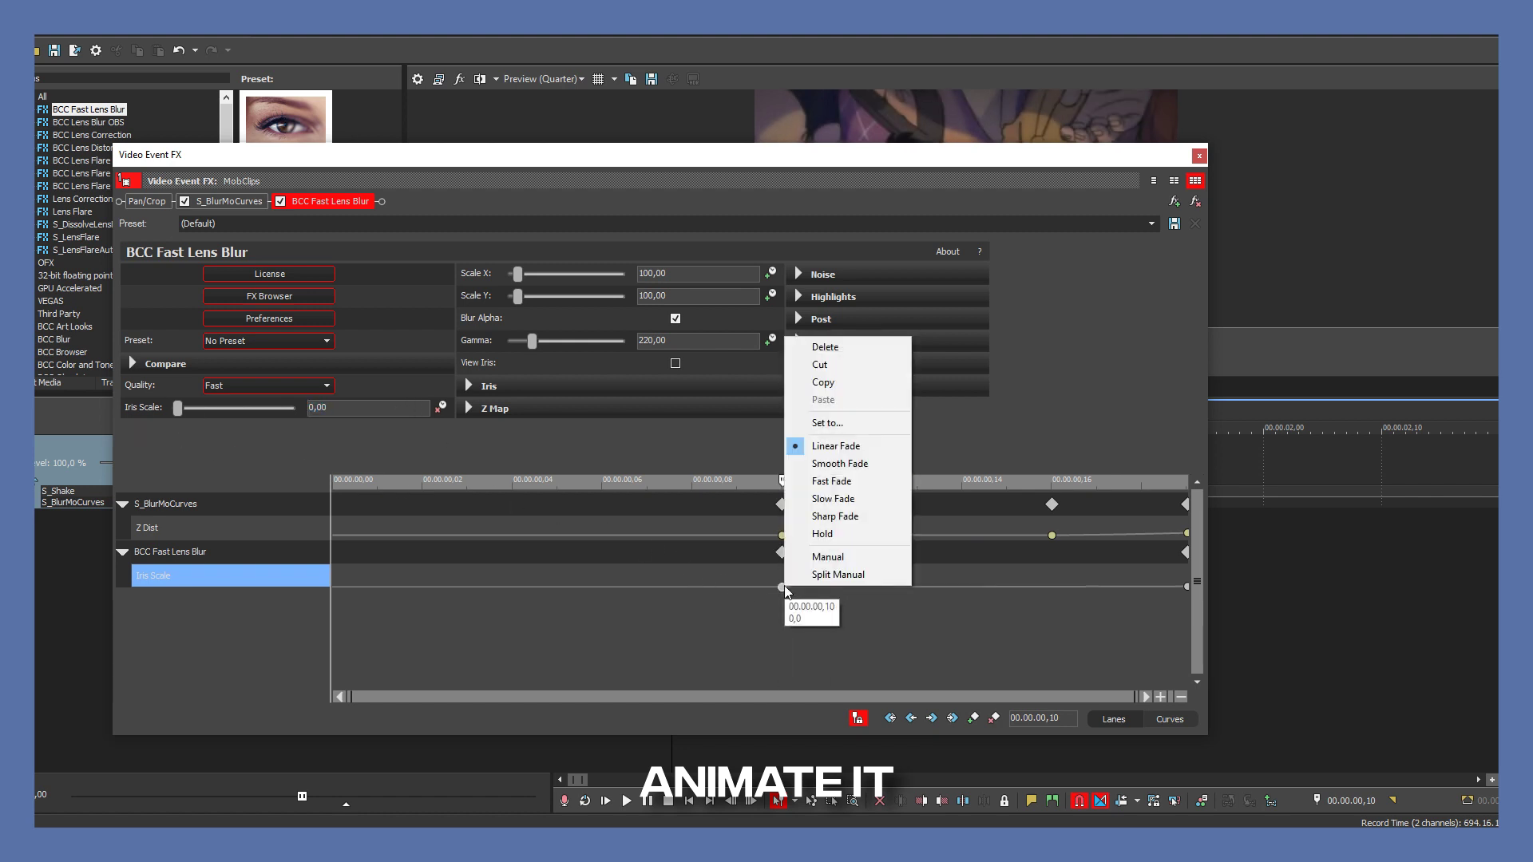
left_click(872, 500)
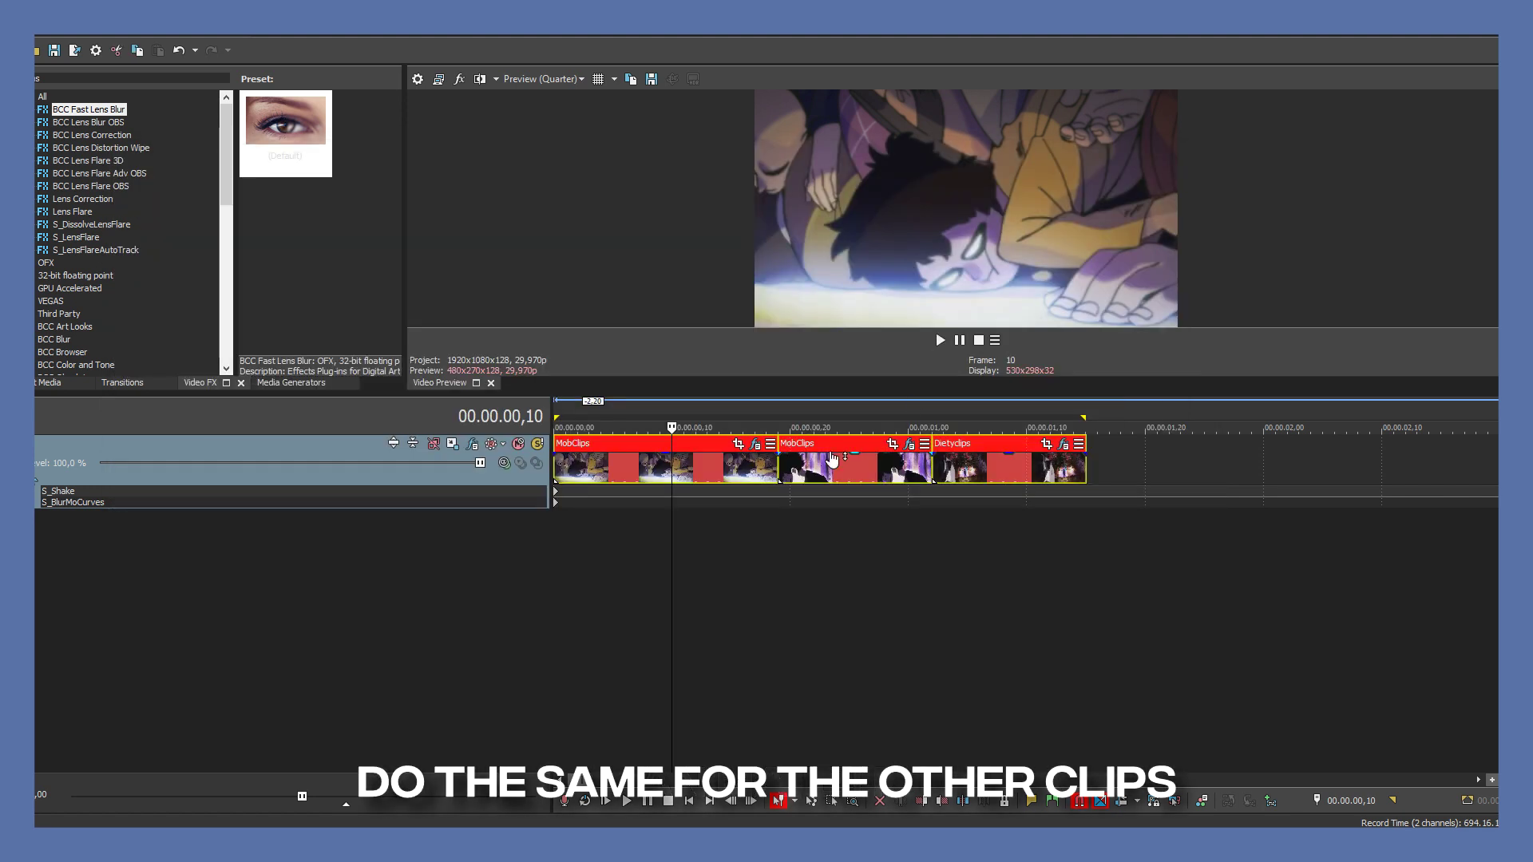
Set the second clip's BCC Fast Lens Blur Iris Scale to 10.
left_click(818, 472)
left_click(909, 444)
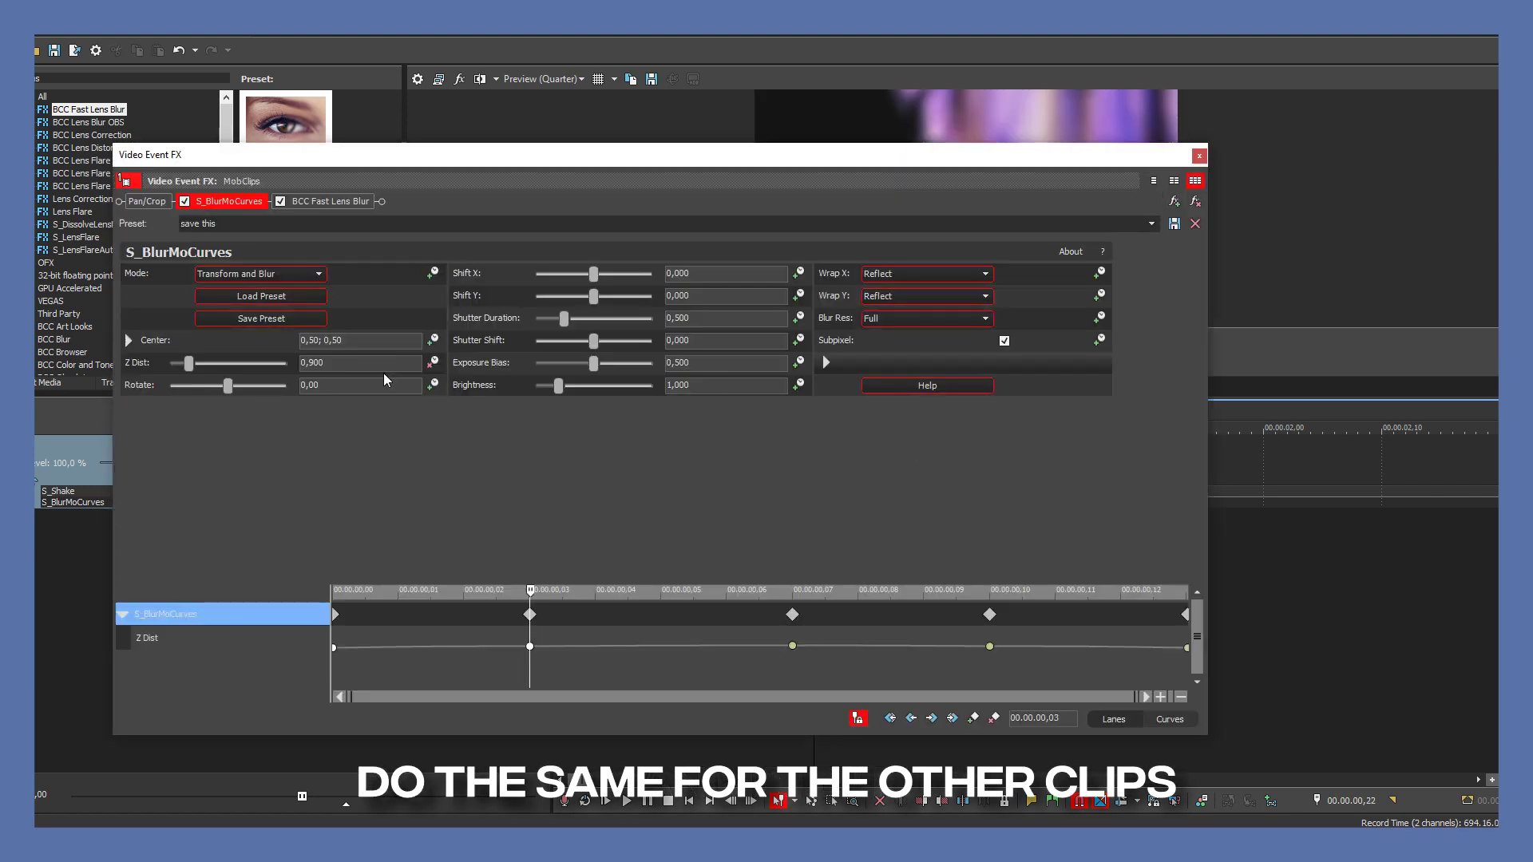
left_click(320, 206)
left_click(204, 414)
type("10")
key("Return")
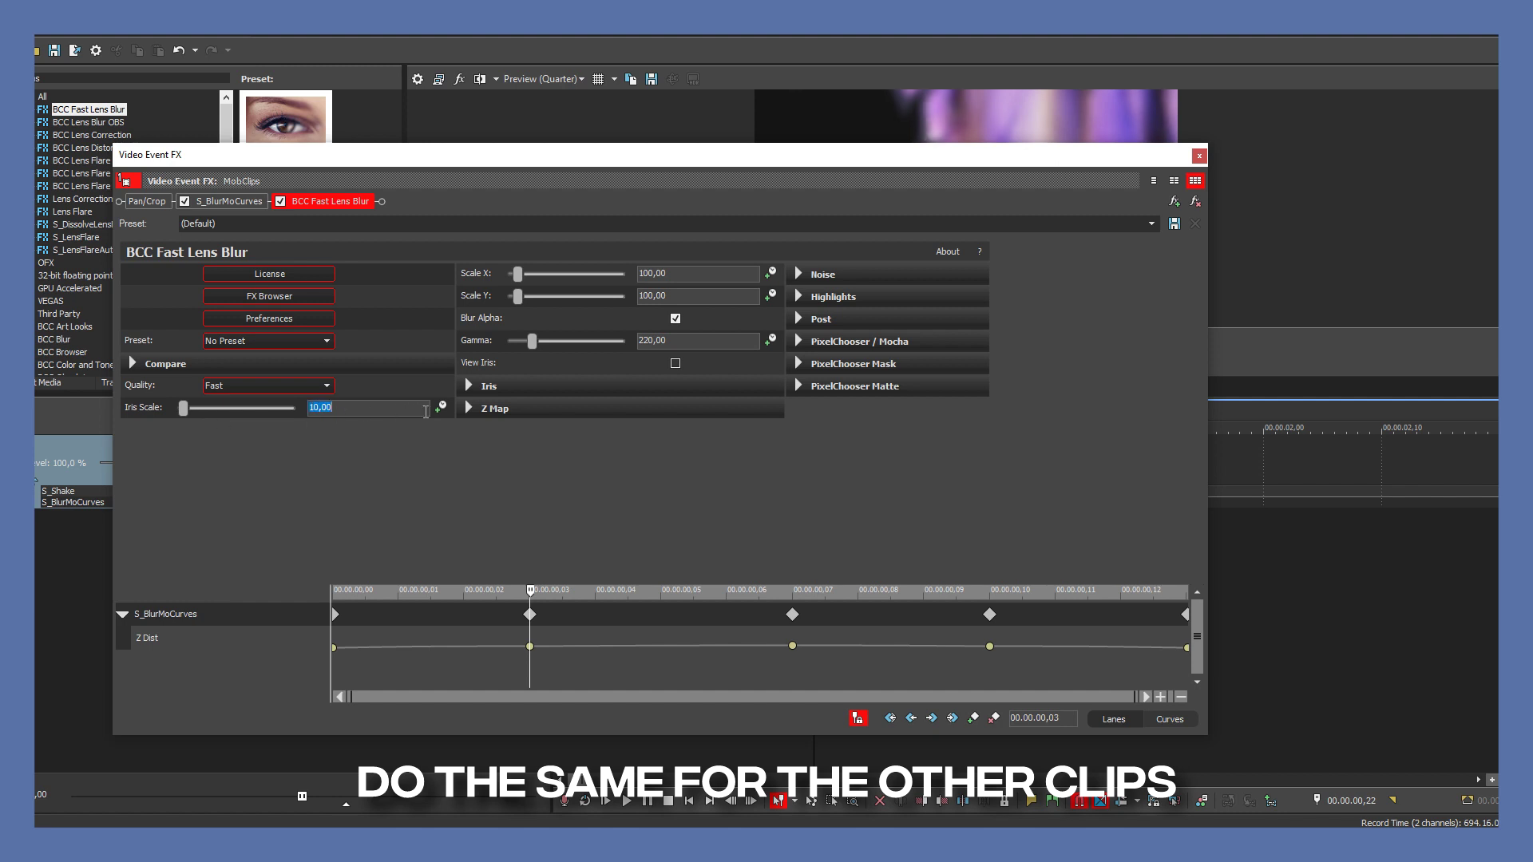
Animate the second clip's Iris Scale with keyframes of 0 at 00.00.00,06 and 10 at the clip's end, 00.00.00,13.
left_click_drag(601, 578, 621, 432)
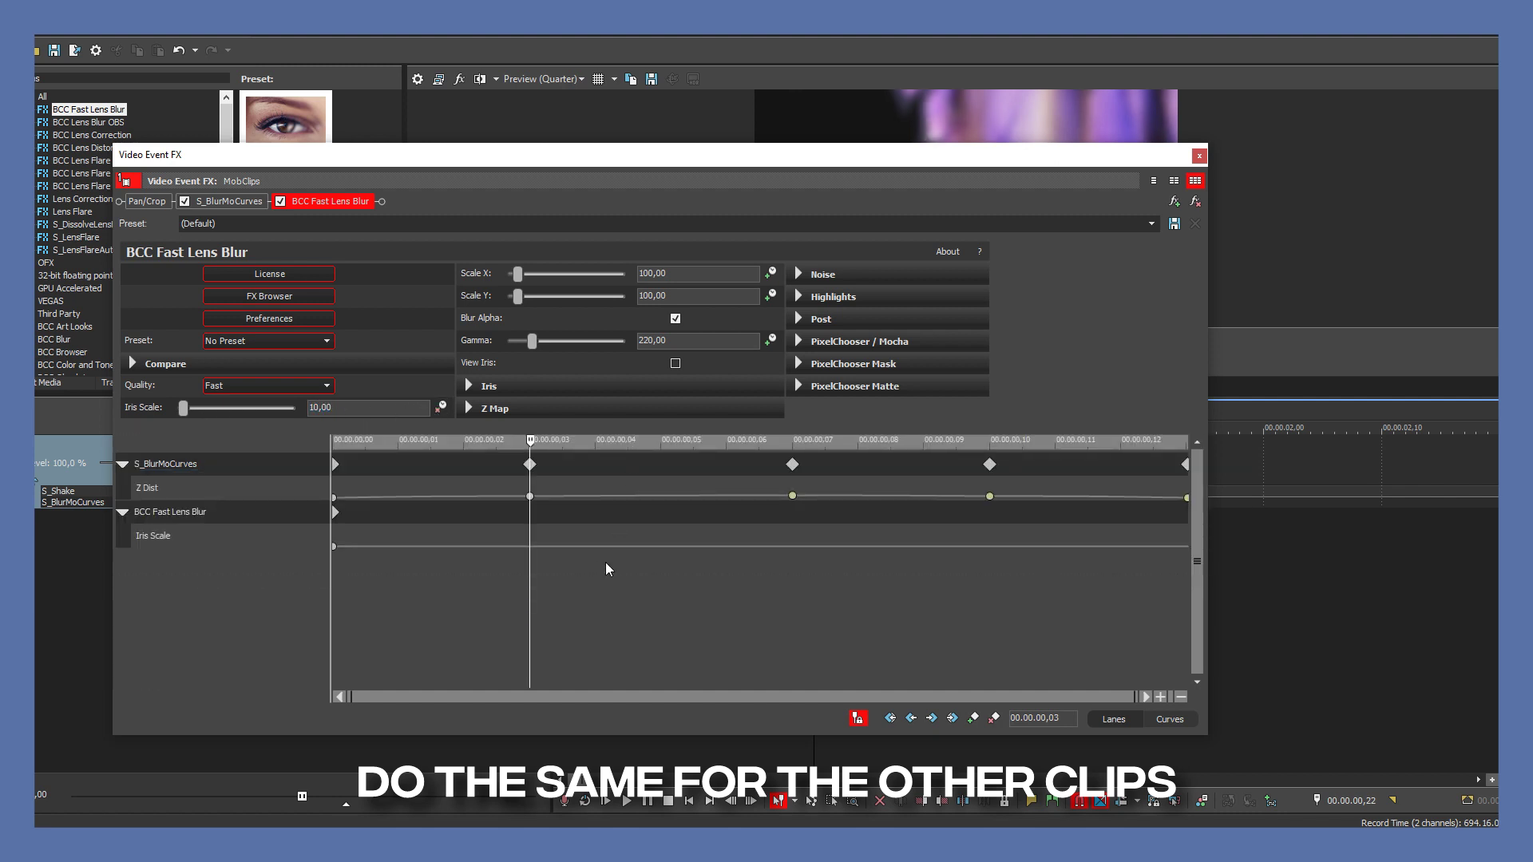
left_click_drag(677, 585, 753, 595)
left_click(752, 596)
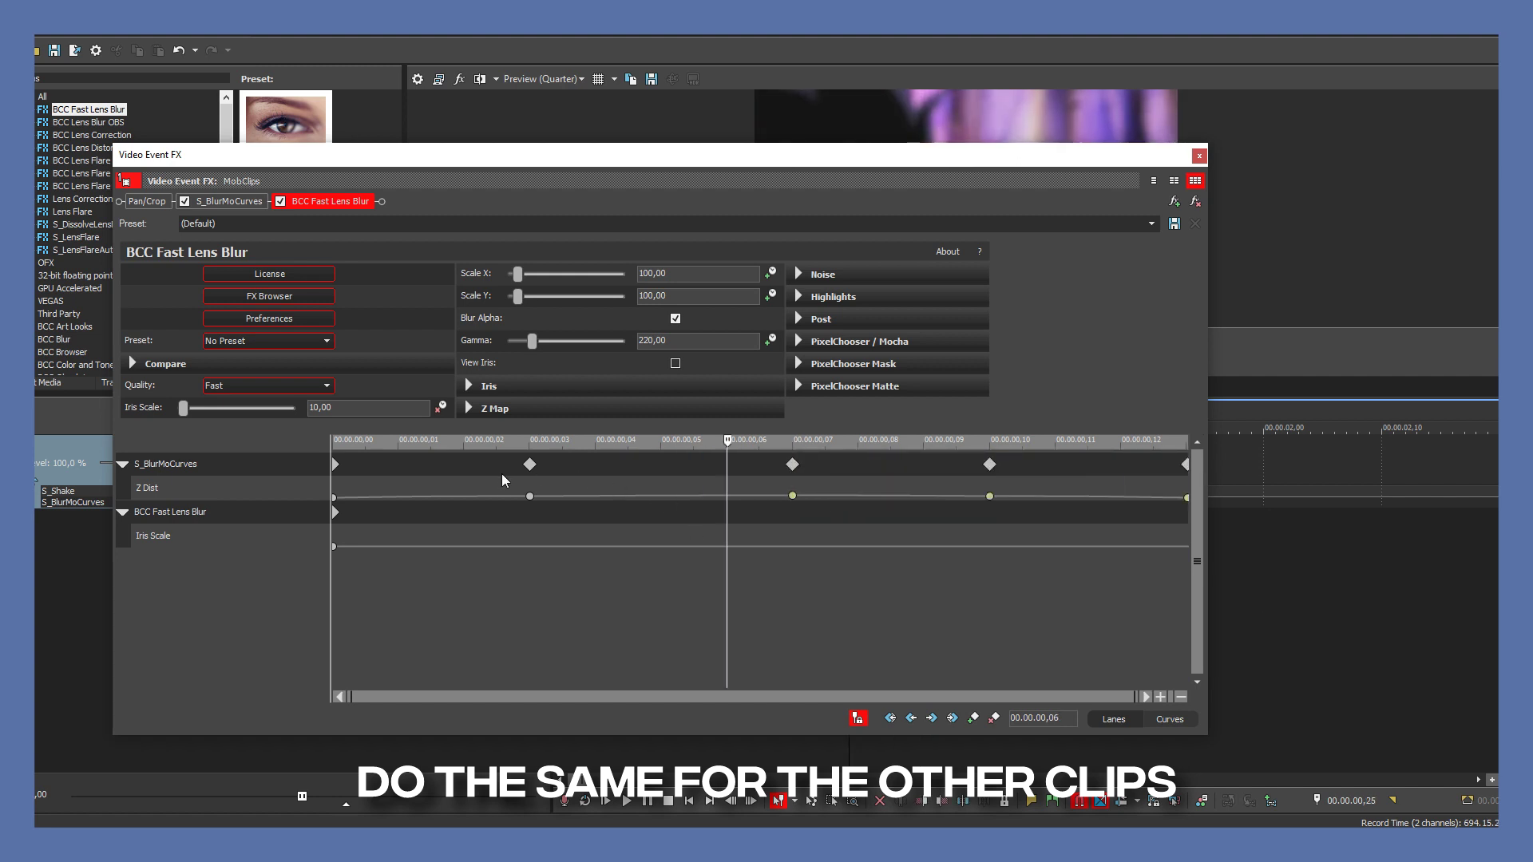
left_click(376, 402)
type("0")
key("Return")
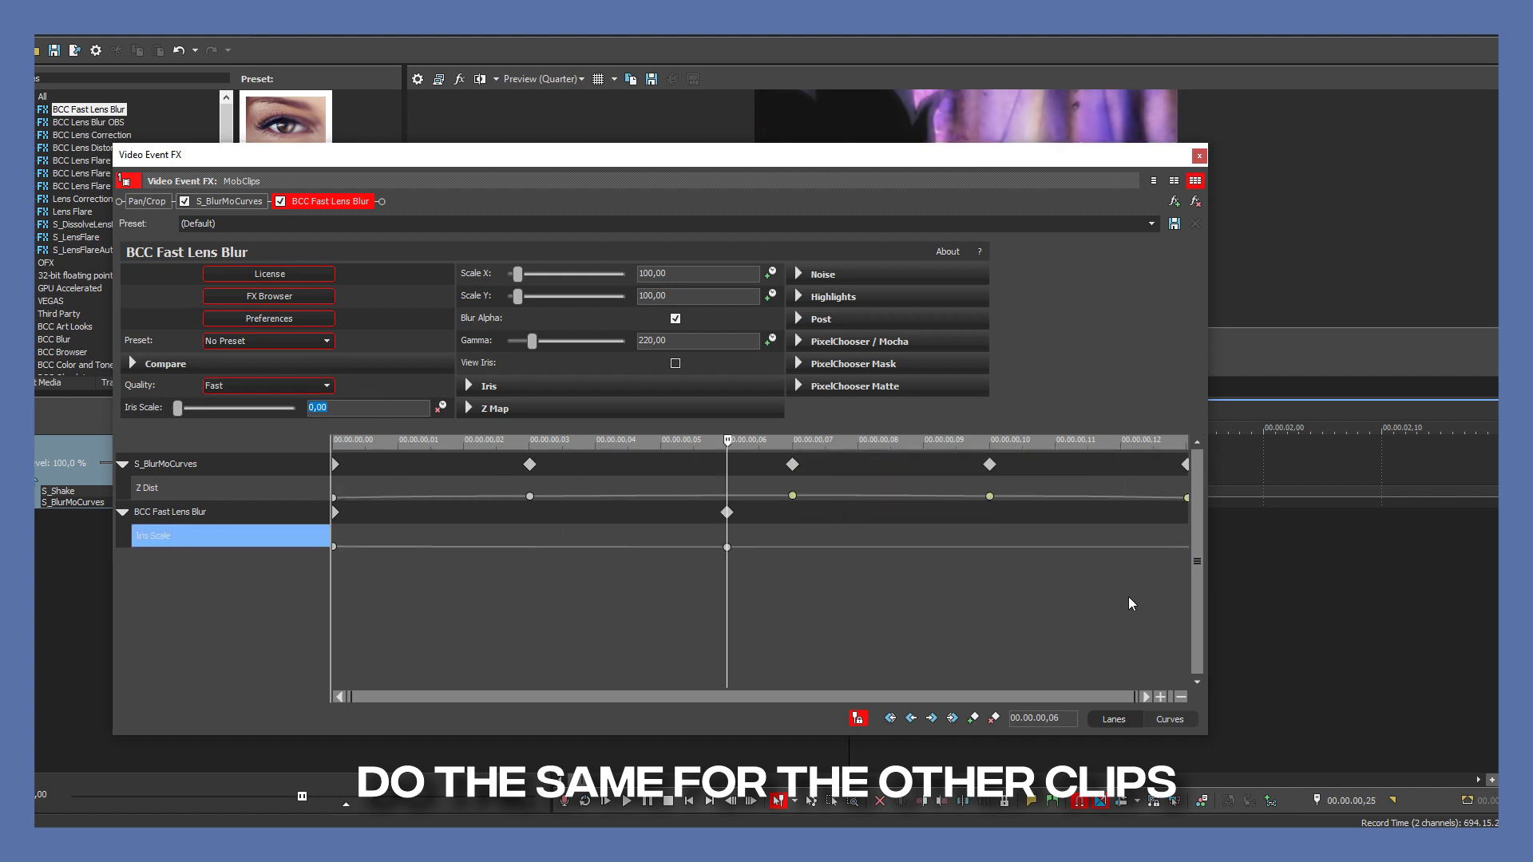
left_click_drag(1113, 606, 1189, 608)
type("10")
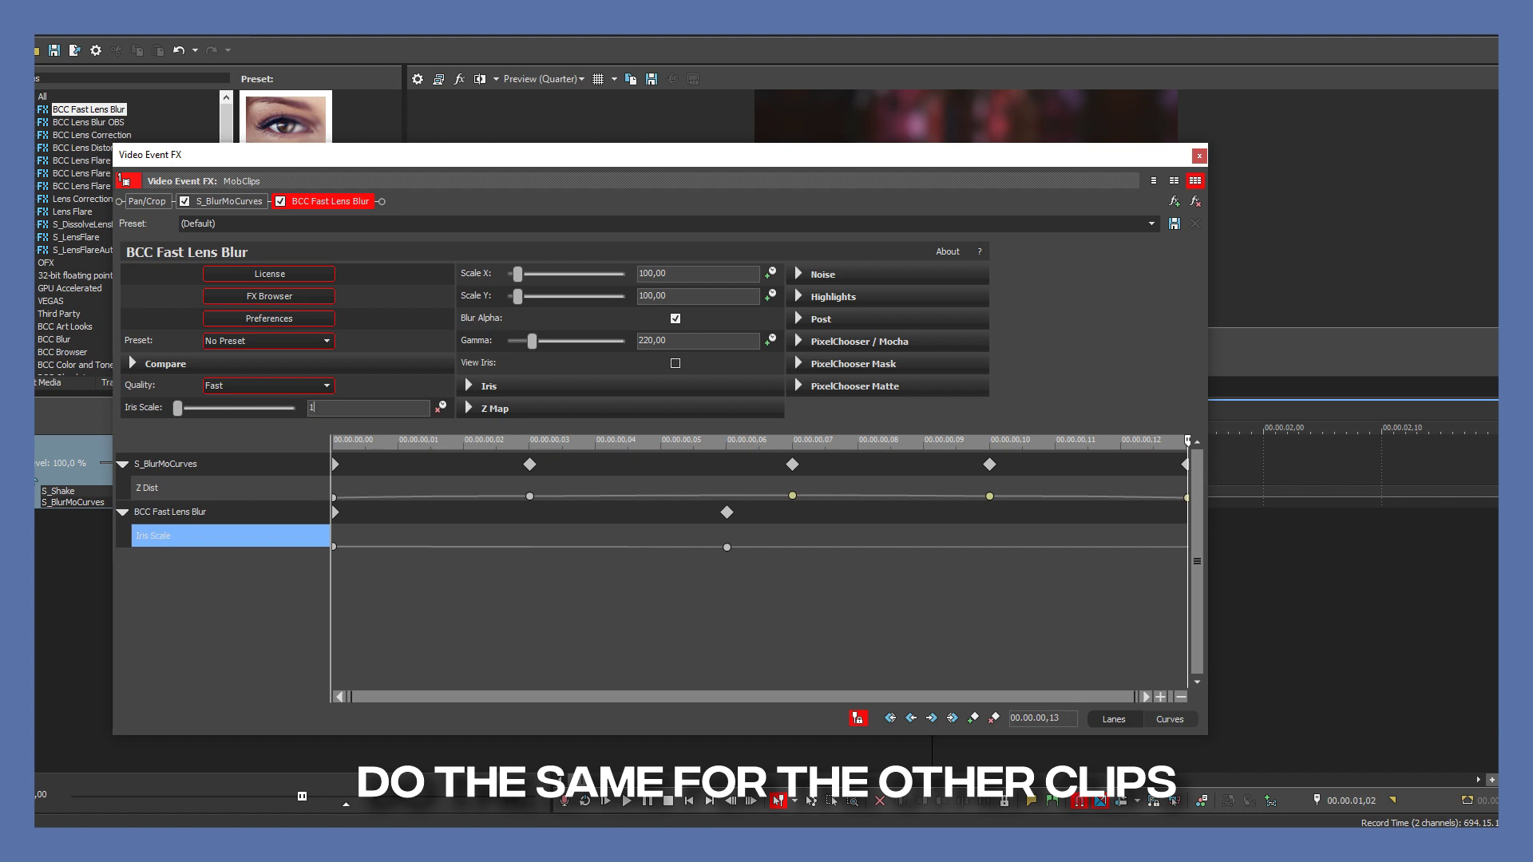
Set the second clip's starting Iris Scale keyframe to Fast Fade and its middle keyframe to Slow Fade, and close the effects window.
right_click(336, 550)
left_click(410, 693)
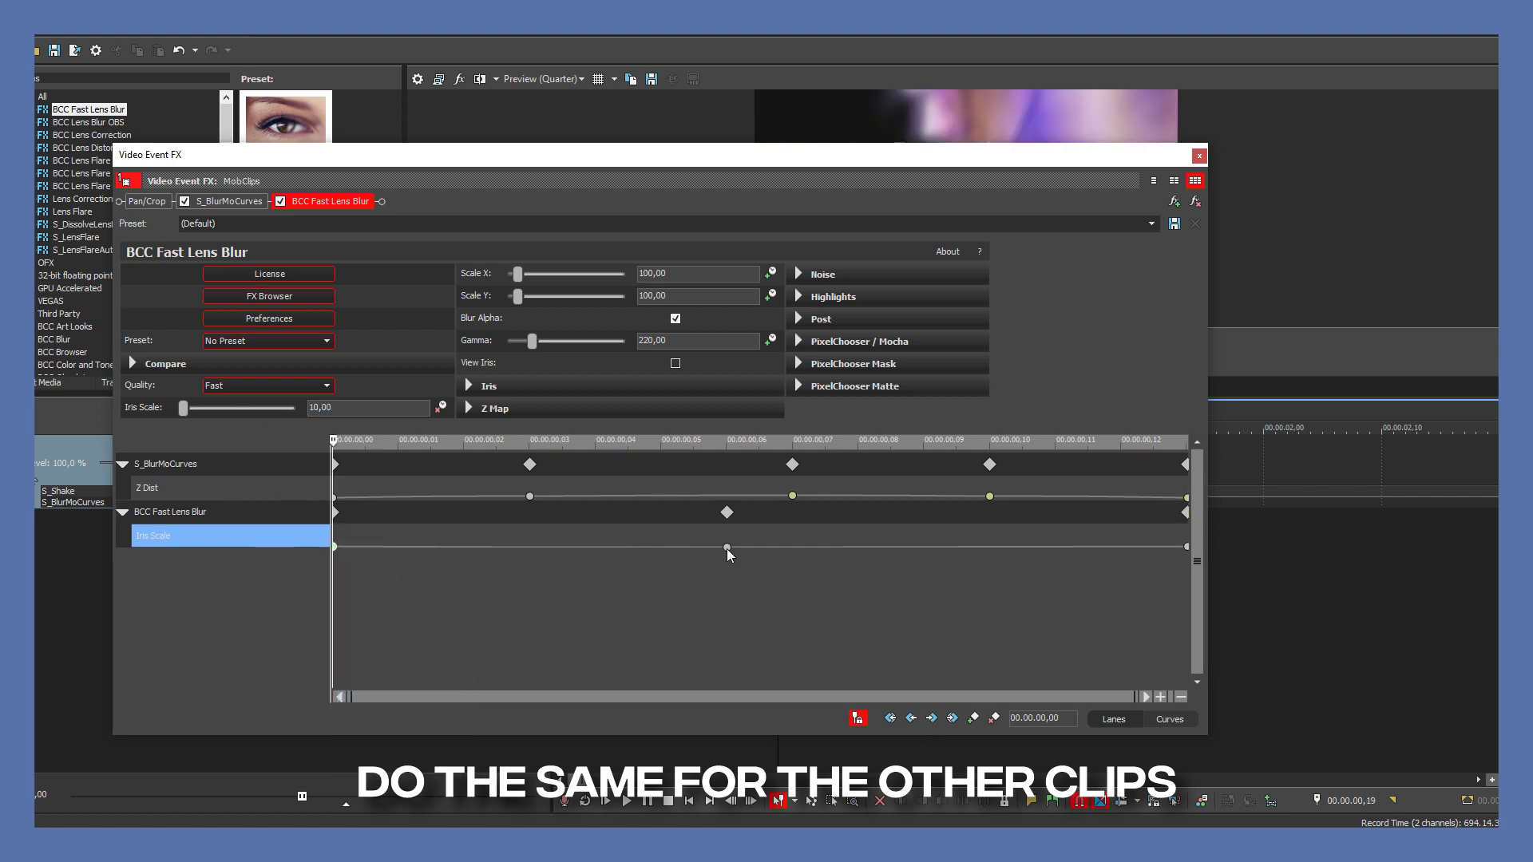
left_click(726, 549)
right_click(727, 548)
left_click(810, 712)
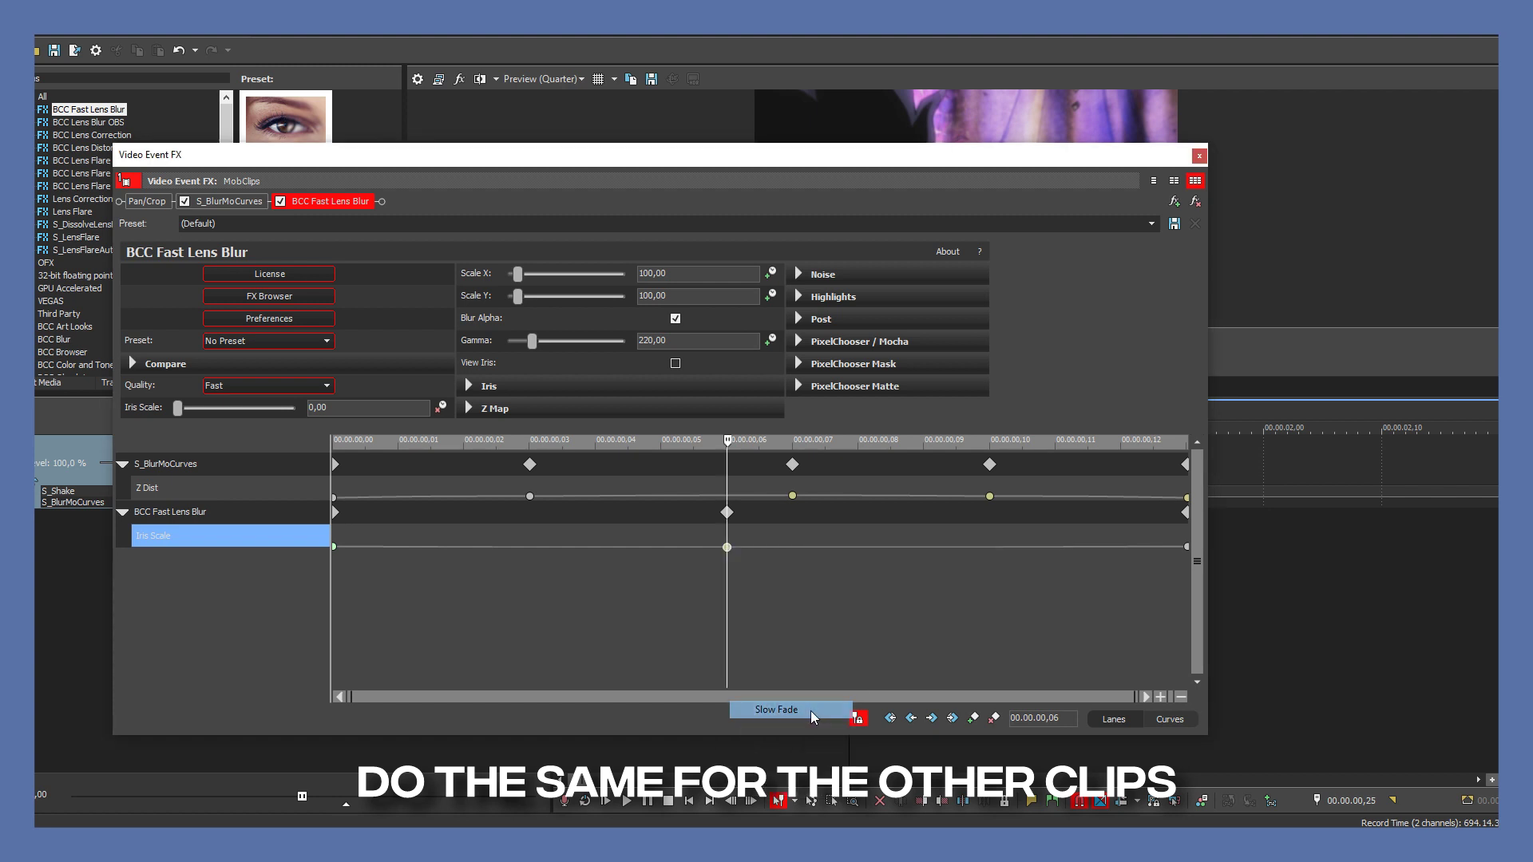
left_click(1199, 156)
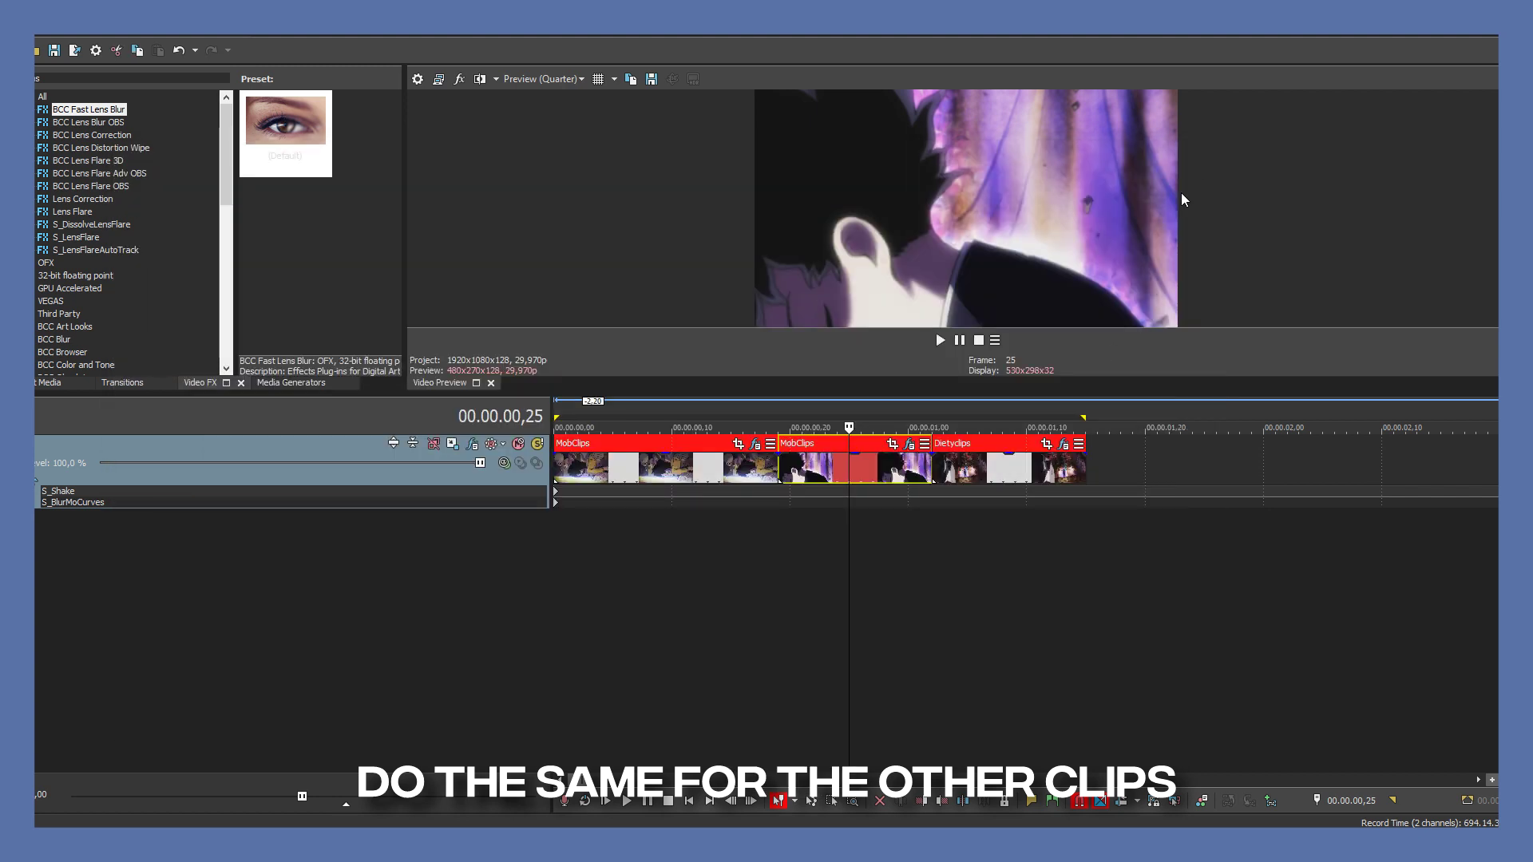
Set the third clip's BCC Fast Lens Blur Iris Scale to 10, animate it and enlarge the keyframe area.
left_click(972, 476)
left_click(1064, 444)
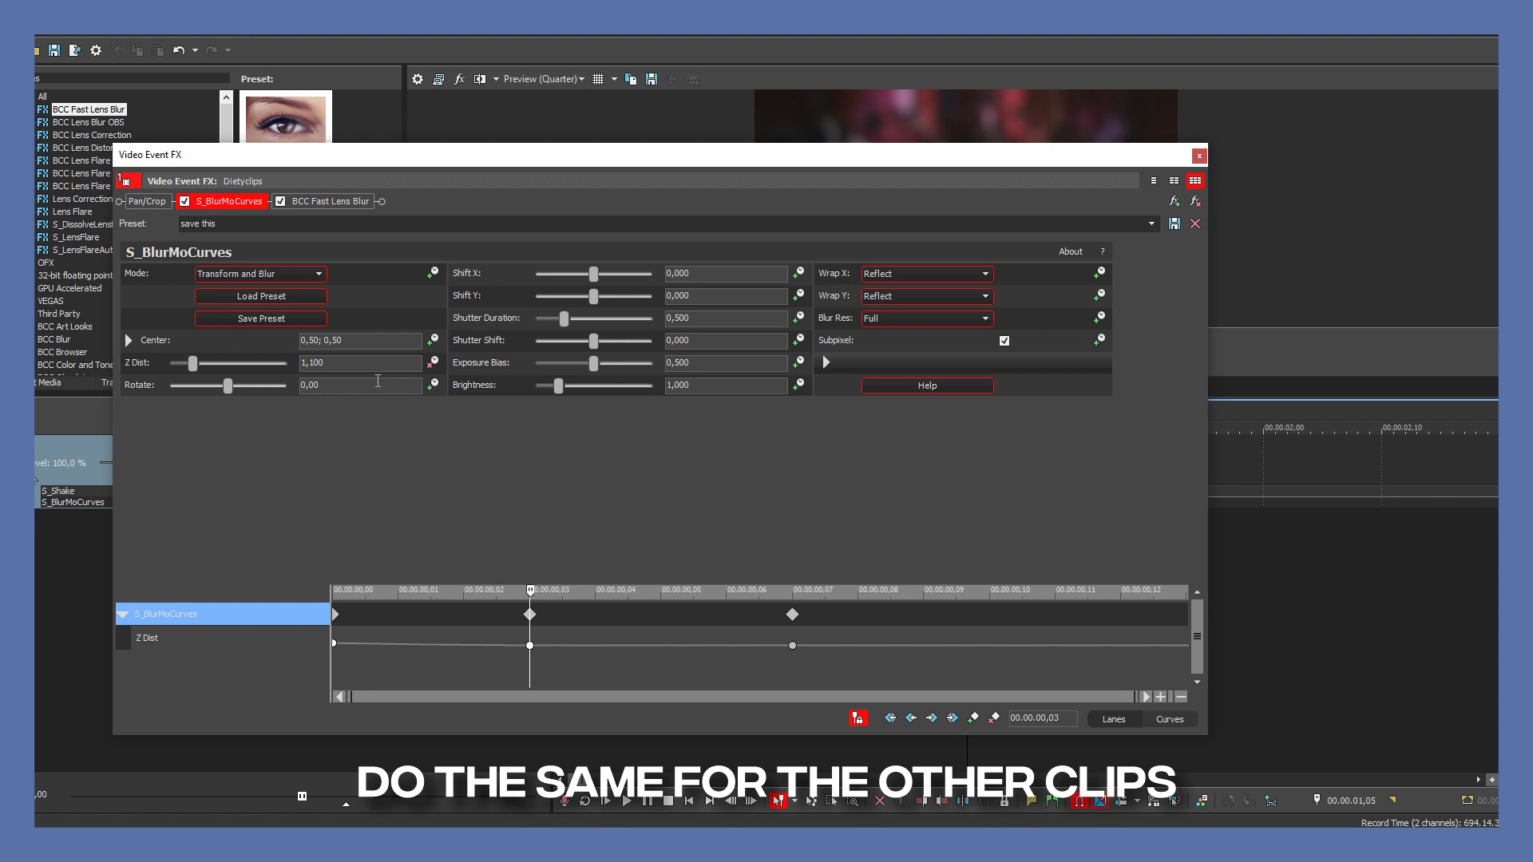
left_click(351, 202)
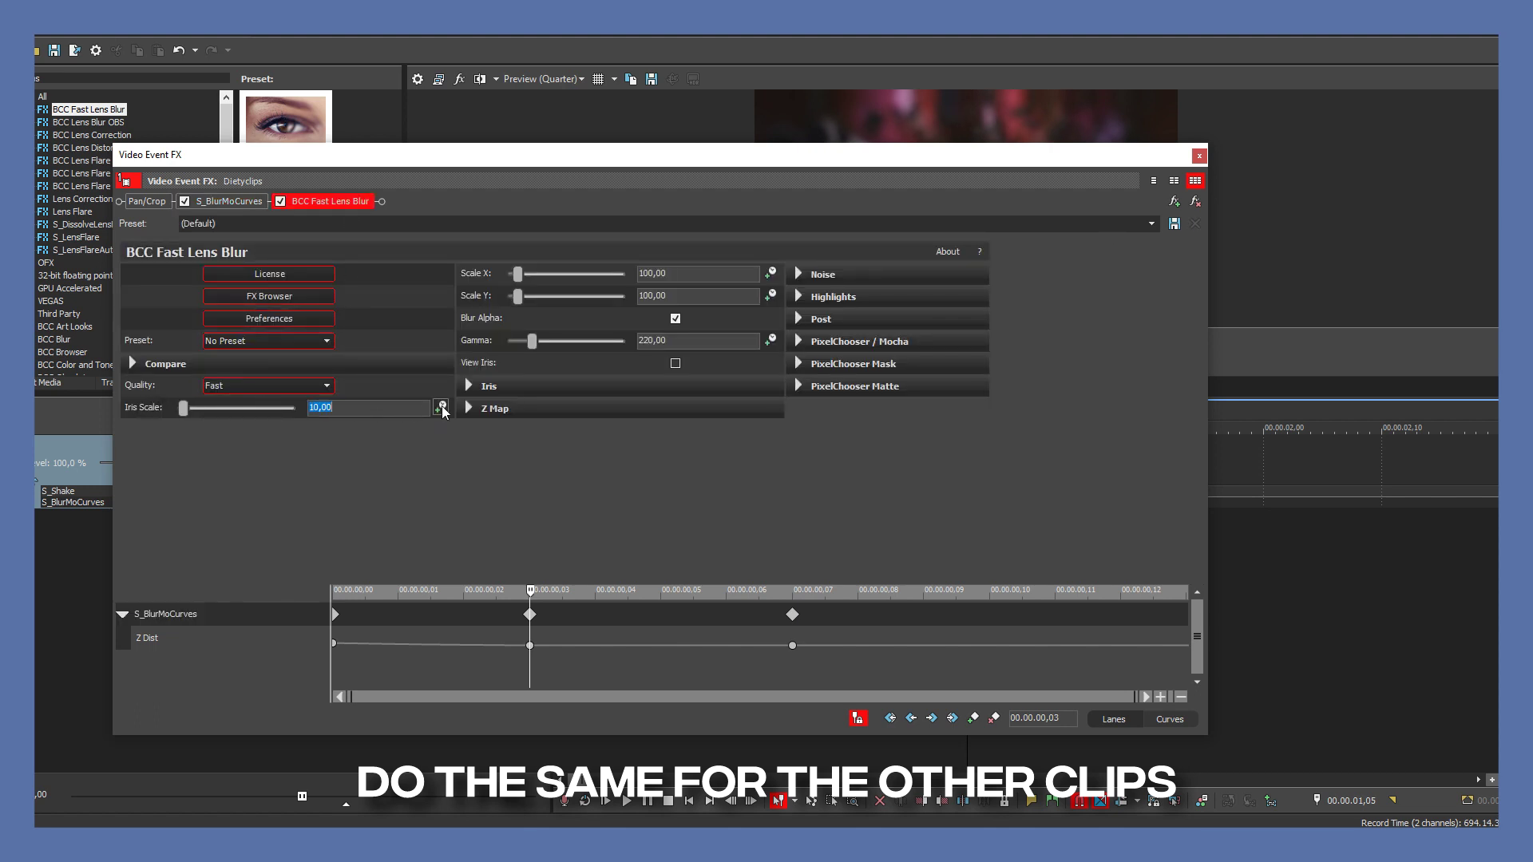
left_click(443, 407)
left_click_drag(645, 583, 607, 479)
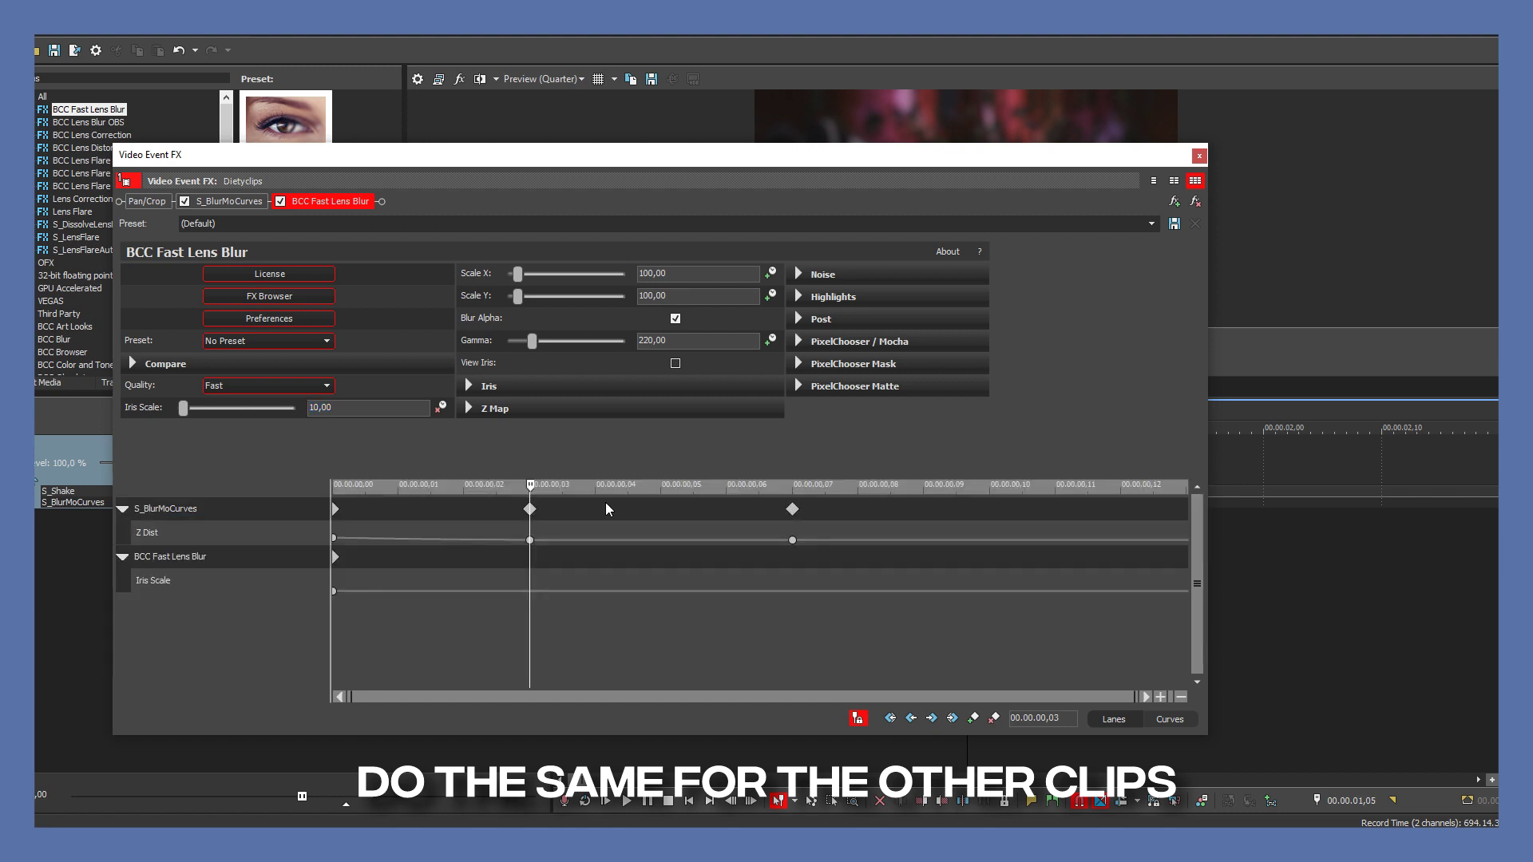
Set the third clip's starting Iris Scale keyframe to Fast Fade and add a keyframe of 0 at 00.00.00,06.
left_click(342, 592)
right_click(342, 592)
left_click(391, 486)
left_click_drag(659, 623, 731, 618)
left_click(729, 618)
key("Return")
Add an Iris Scale keyframe of 10 at the third clip's end and set the middle keyframe to Slow Fade.
left_click_drag(1124, 594, 1189, 593)
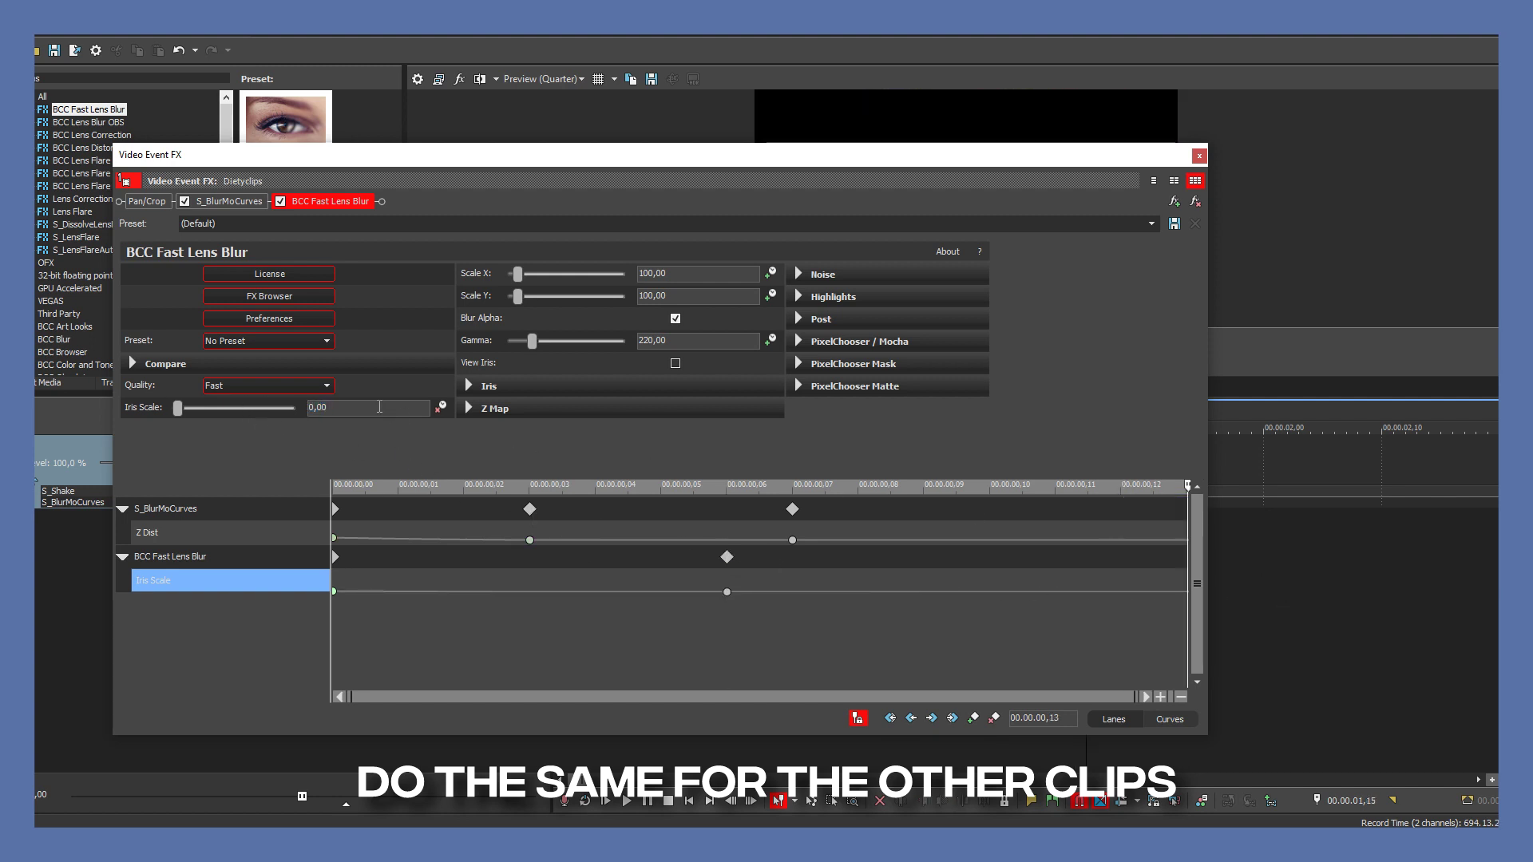
type("10")
key("Return")
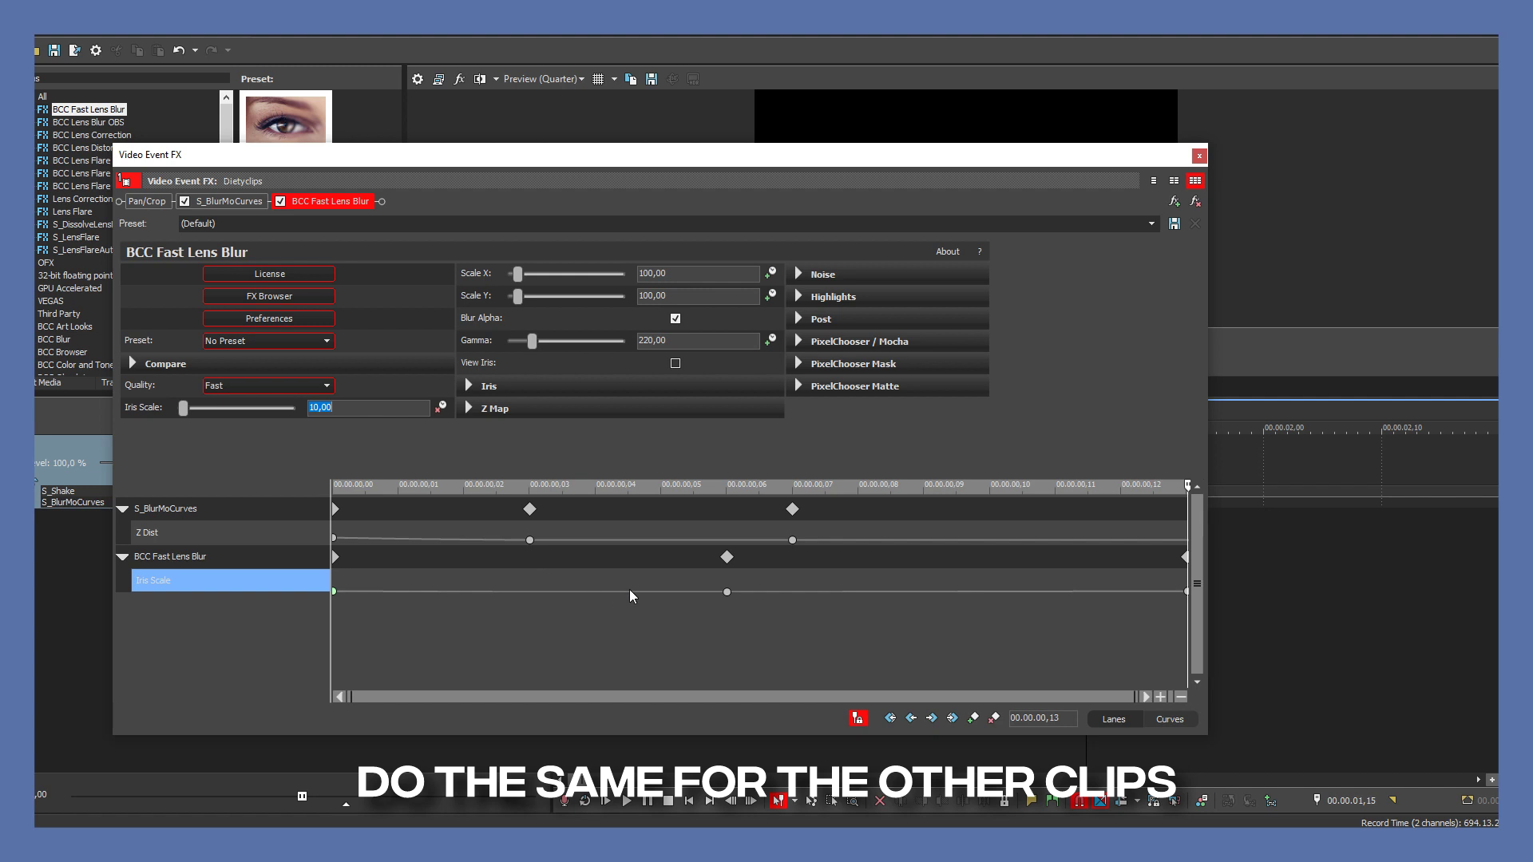
right_click(728, 595)
left_click(803, 505)
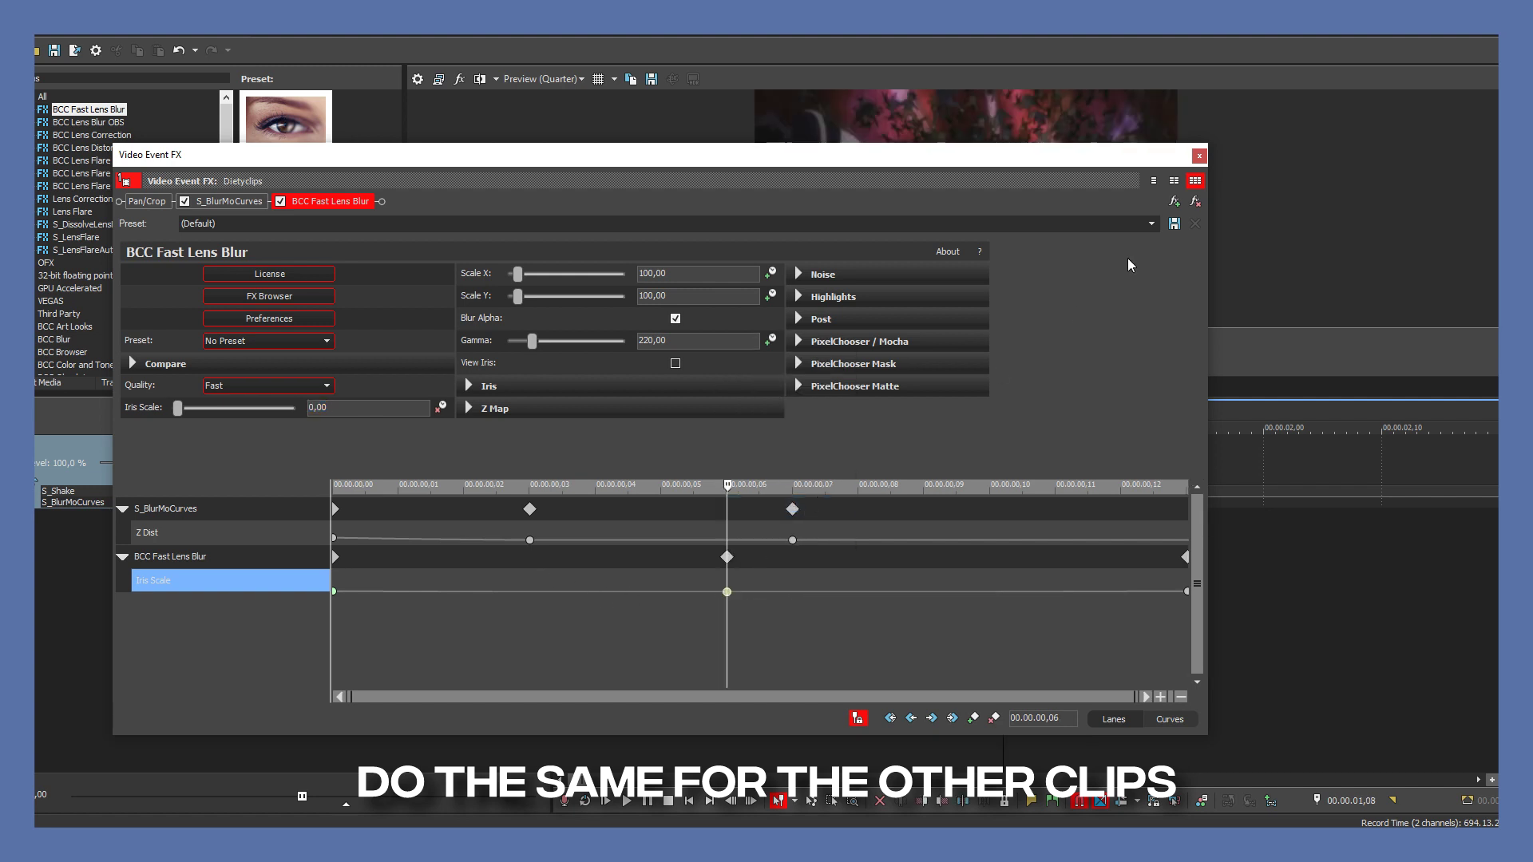
left_click(1199, 156)
Play back all three clips from 00.00.00,00 to 00.00.01,15 to check the animated lens blur.
scroll(808, 503, "down", 2)
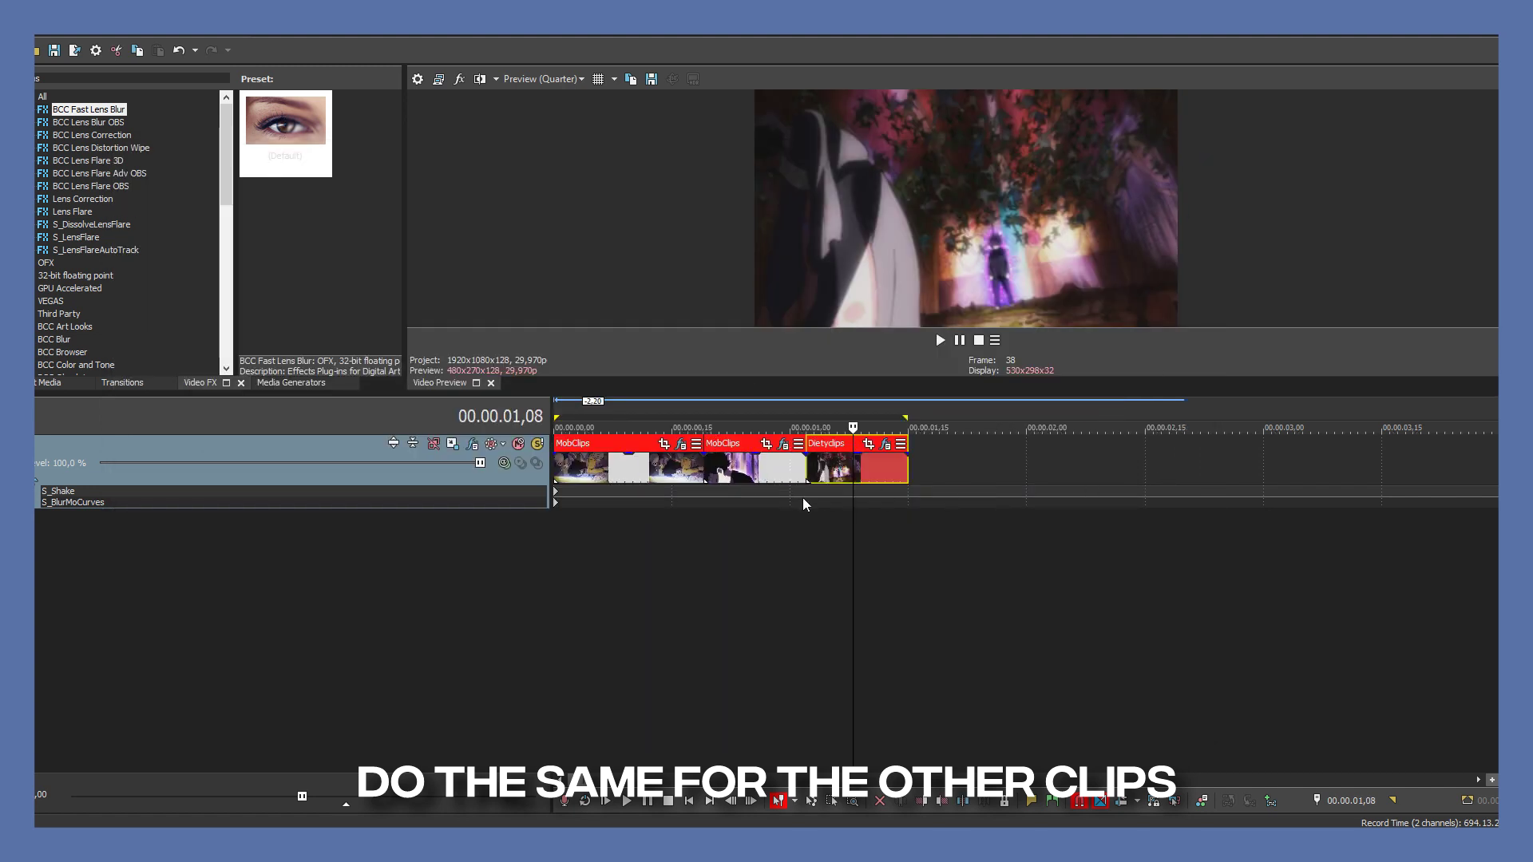
key("space")
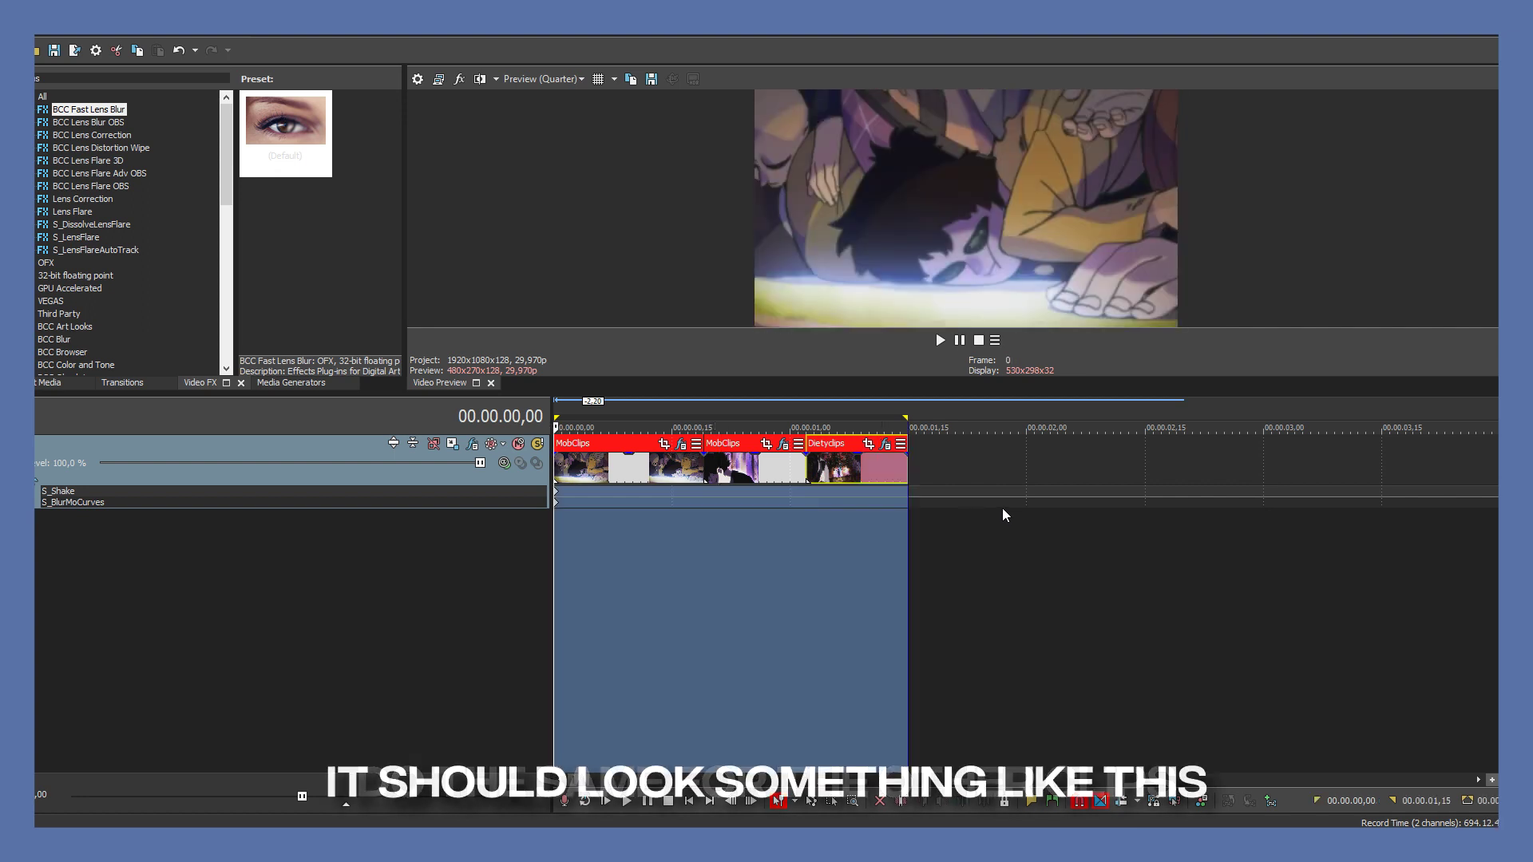
key("space")
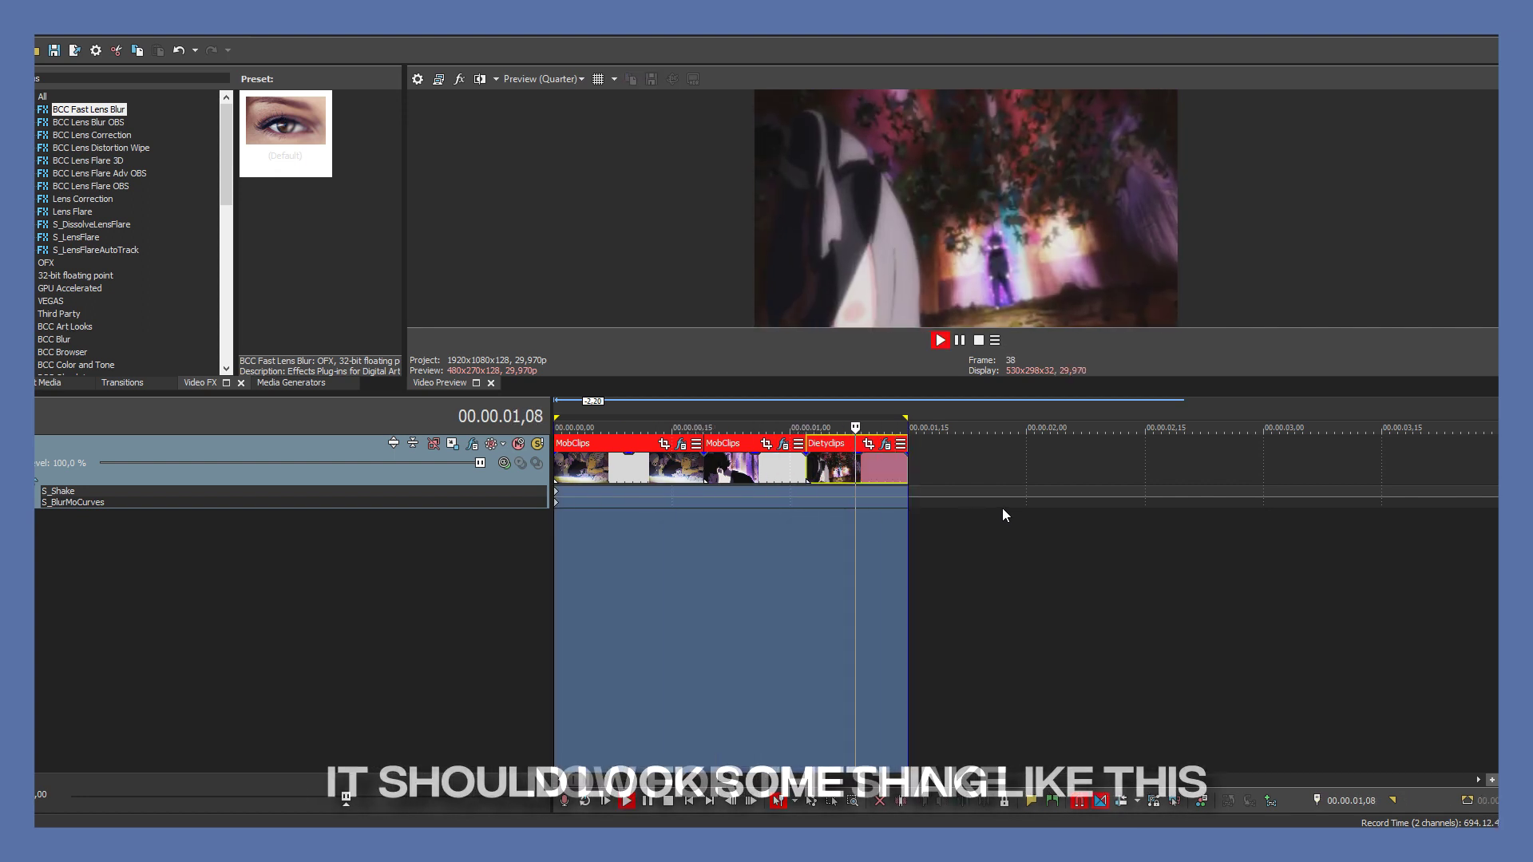
Search the video effects for "moc" and apply S_BlurMoCurves' "save this" preset to all three clips.
scroll(1003, 515, "up", 3)
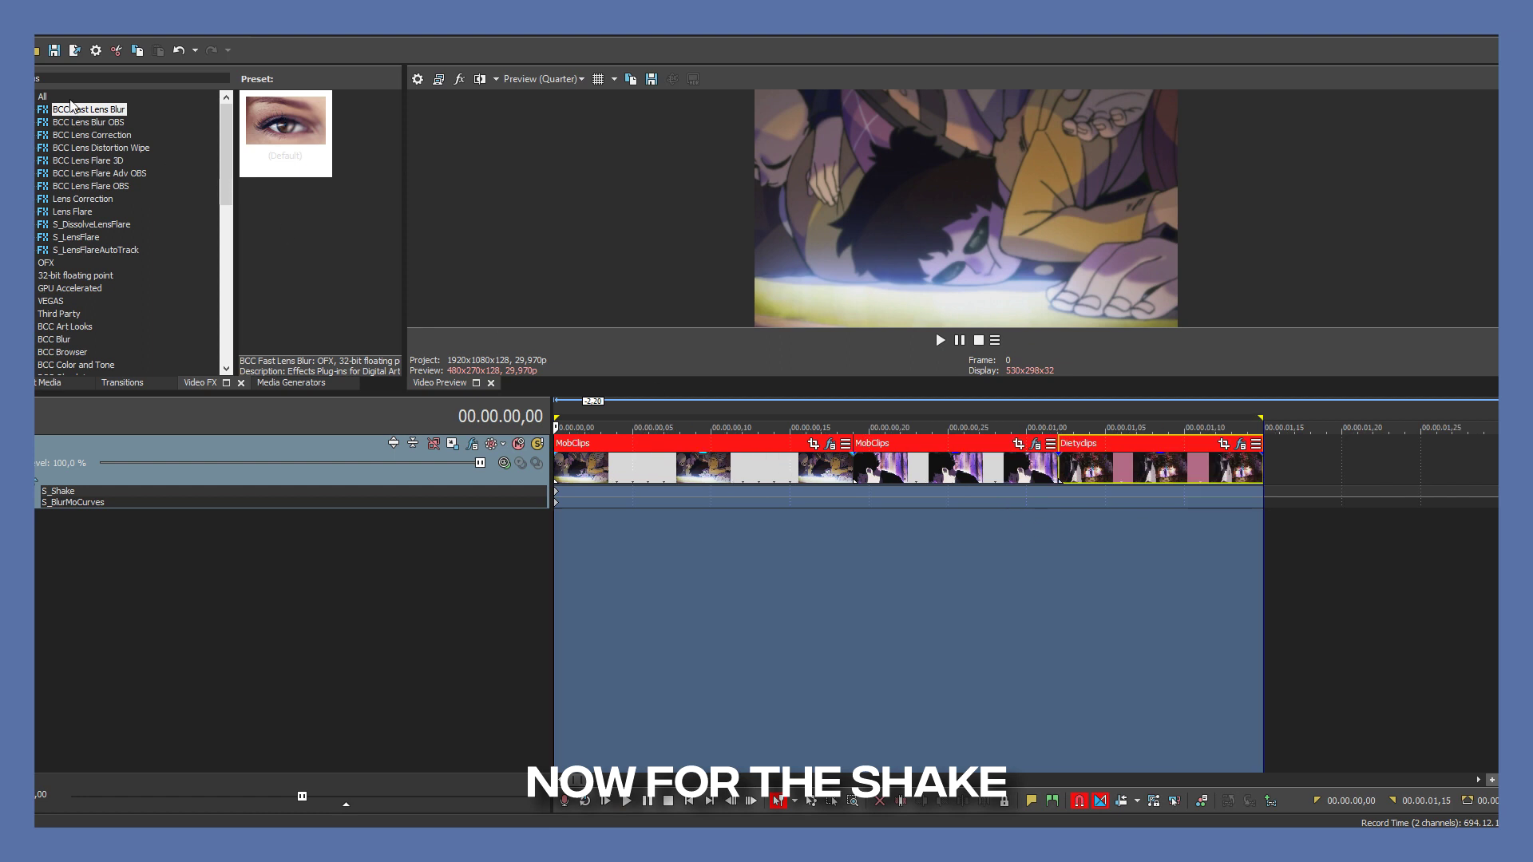
left_click(115, 75)
type("moc")
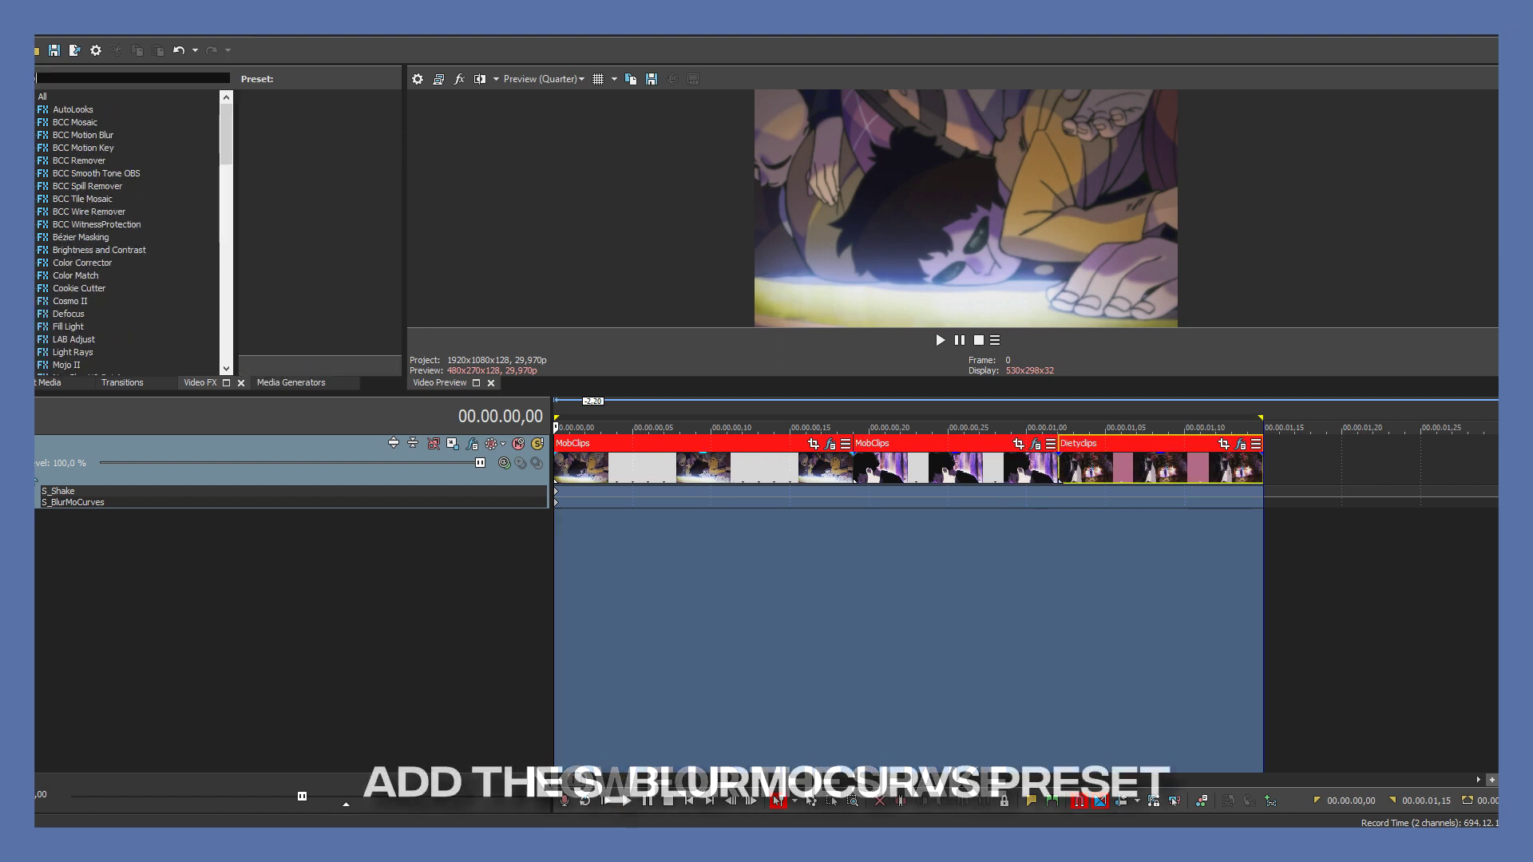
left_click(77, 110)
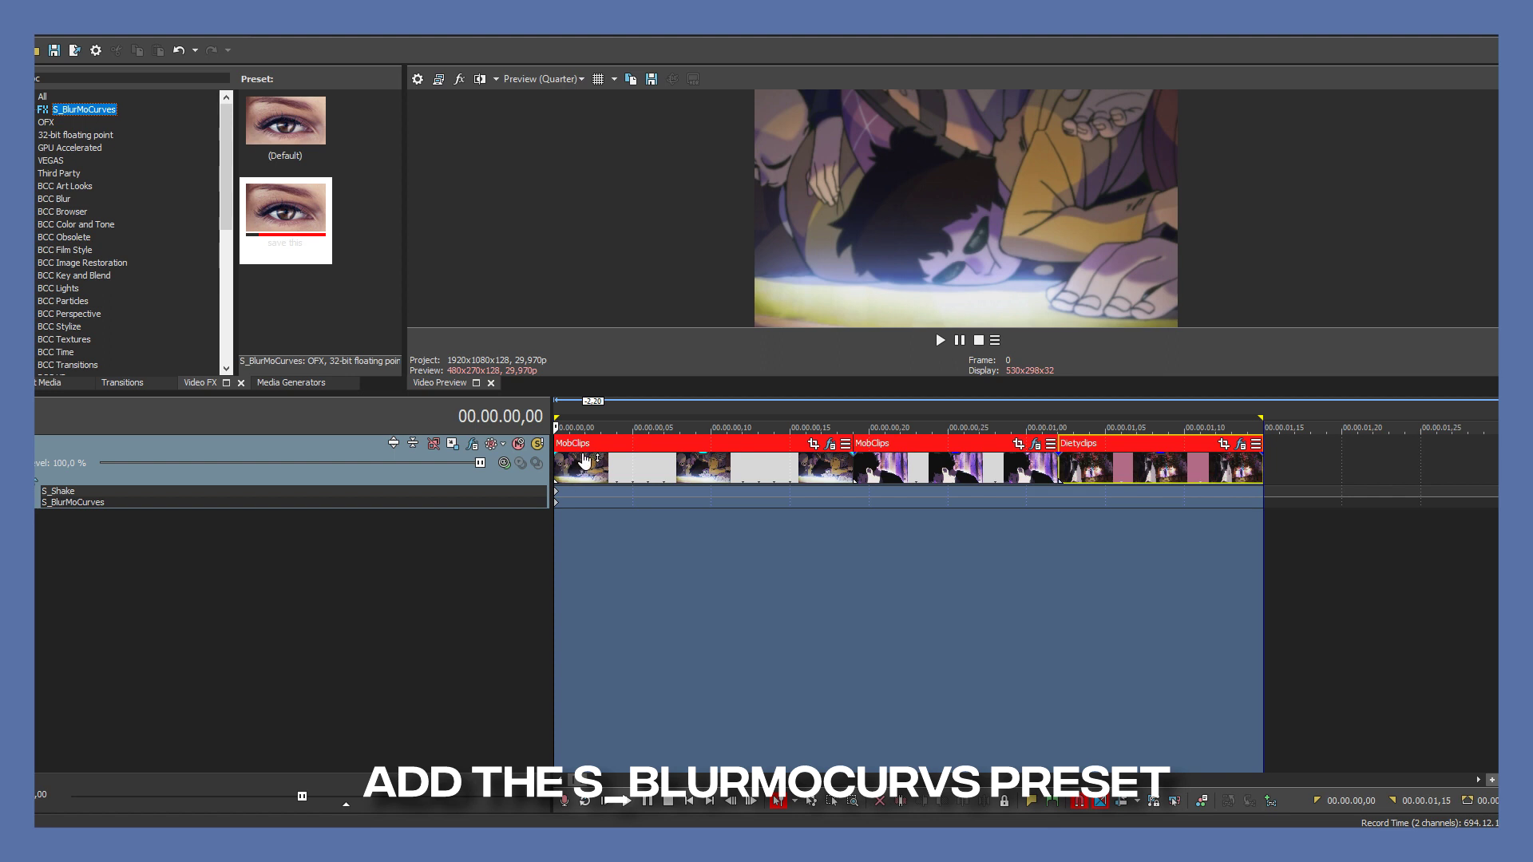
left_click_drag(585, 461, 726, 463)
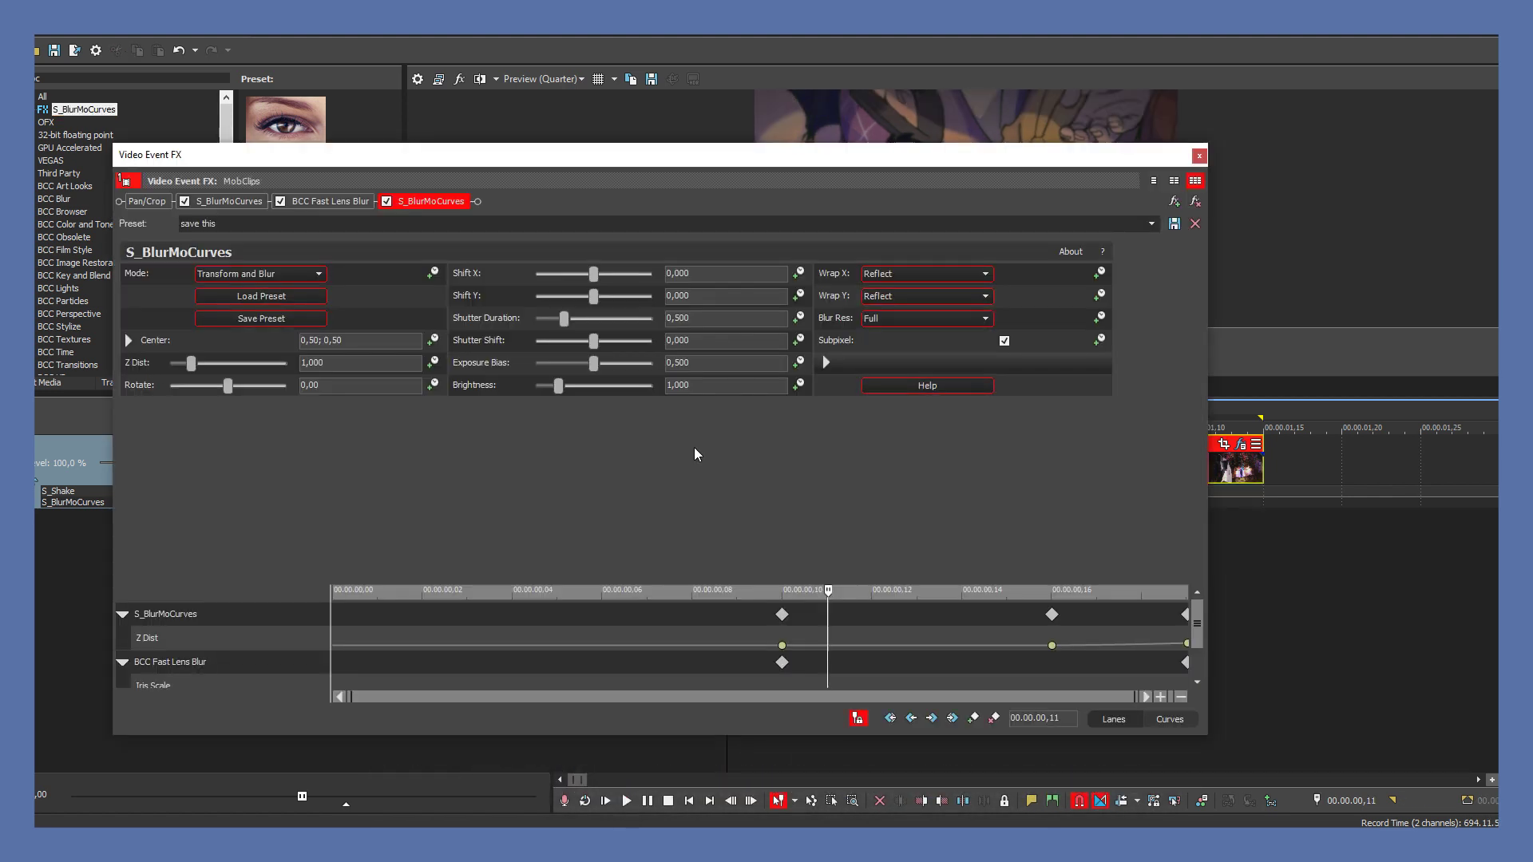
left_click(1199, 154)
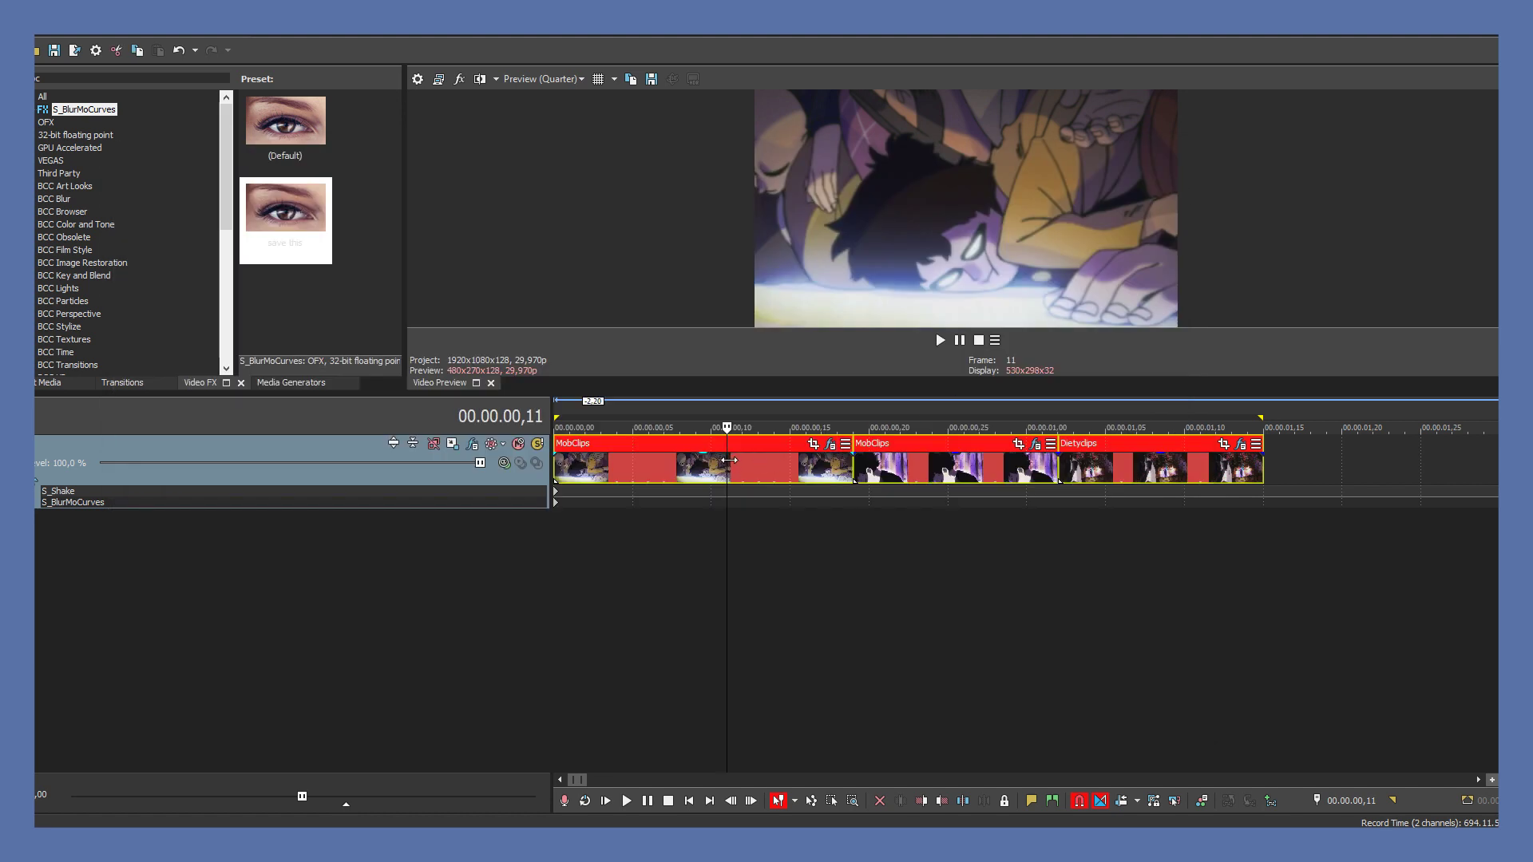
Move the newly added S_BlurMoCurves ahead of the transition effects in the first clip's effect chain.
left_click(826, 468)
left_click(831, 444)
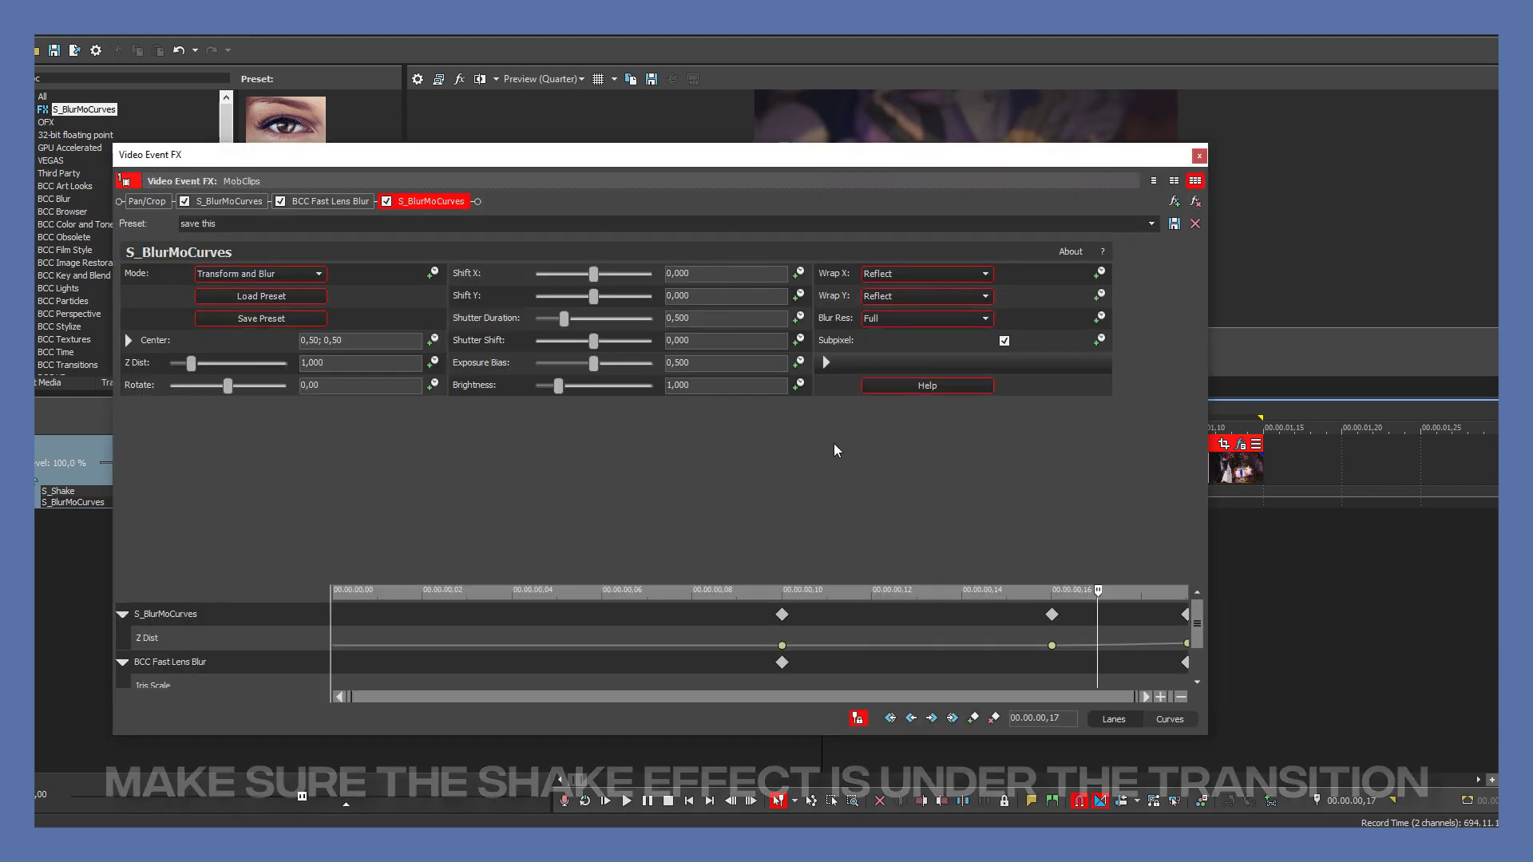
left_click_drag(200, 208, 196, 204)
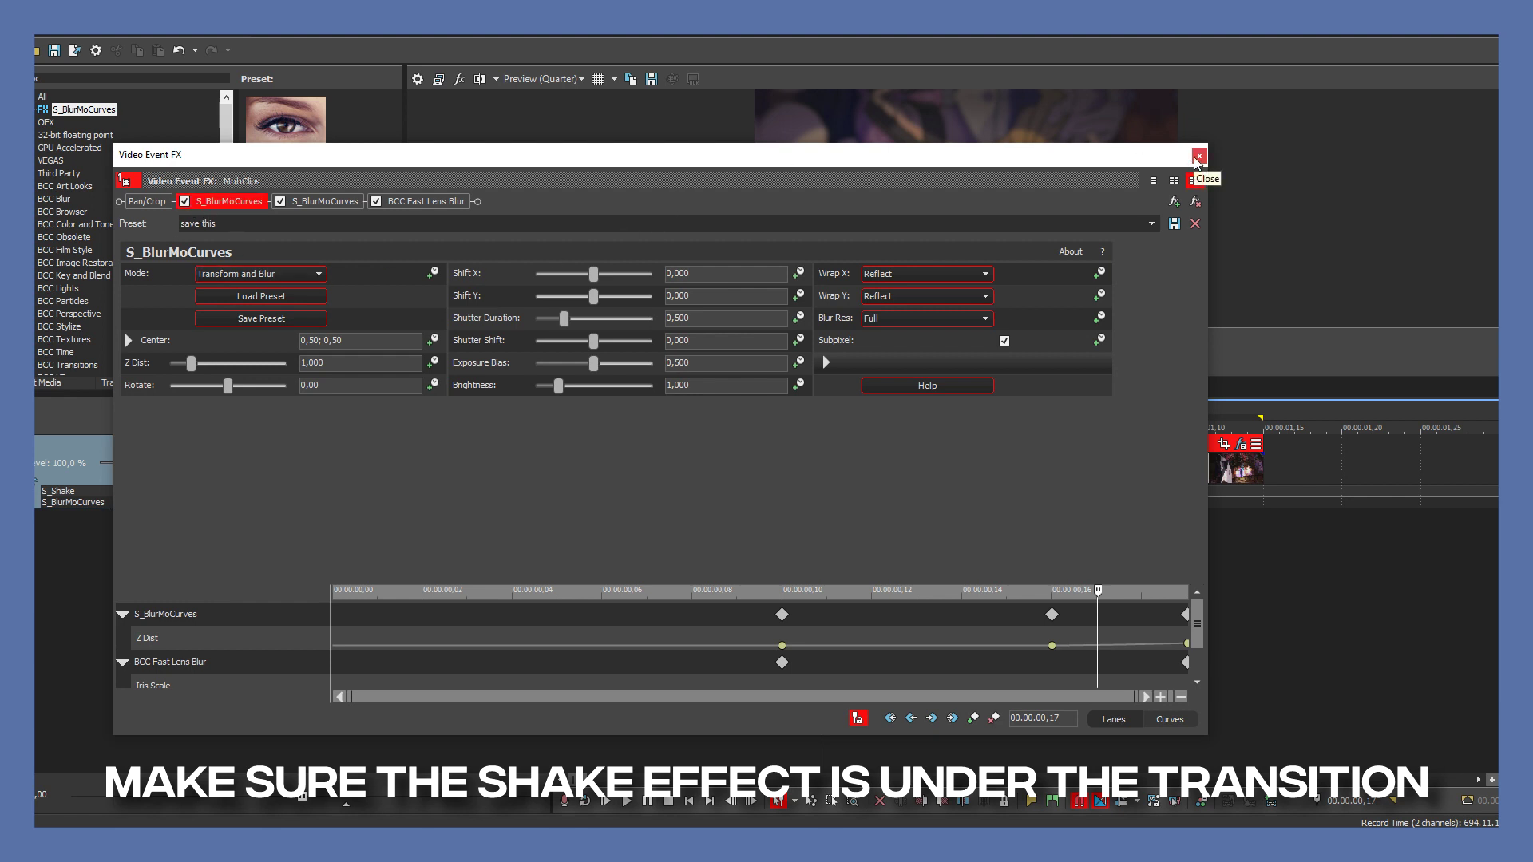
left_click(1199, 156)
Move the new S_BlurMoCurves to the start of the effect chain on the second and third clips.
left_click(980, 471)
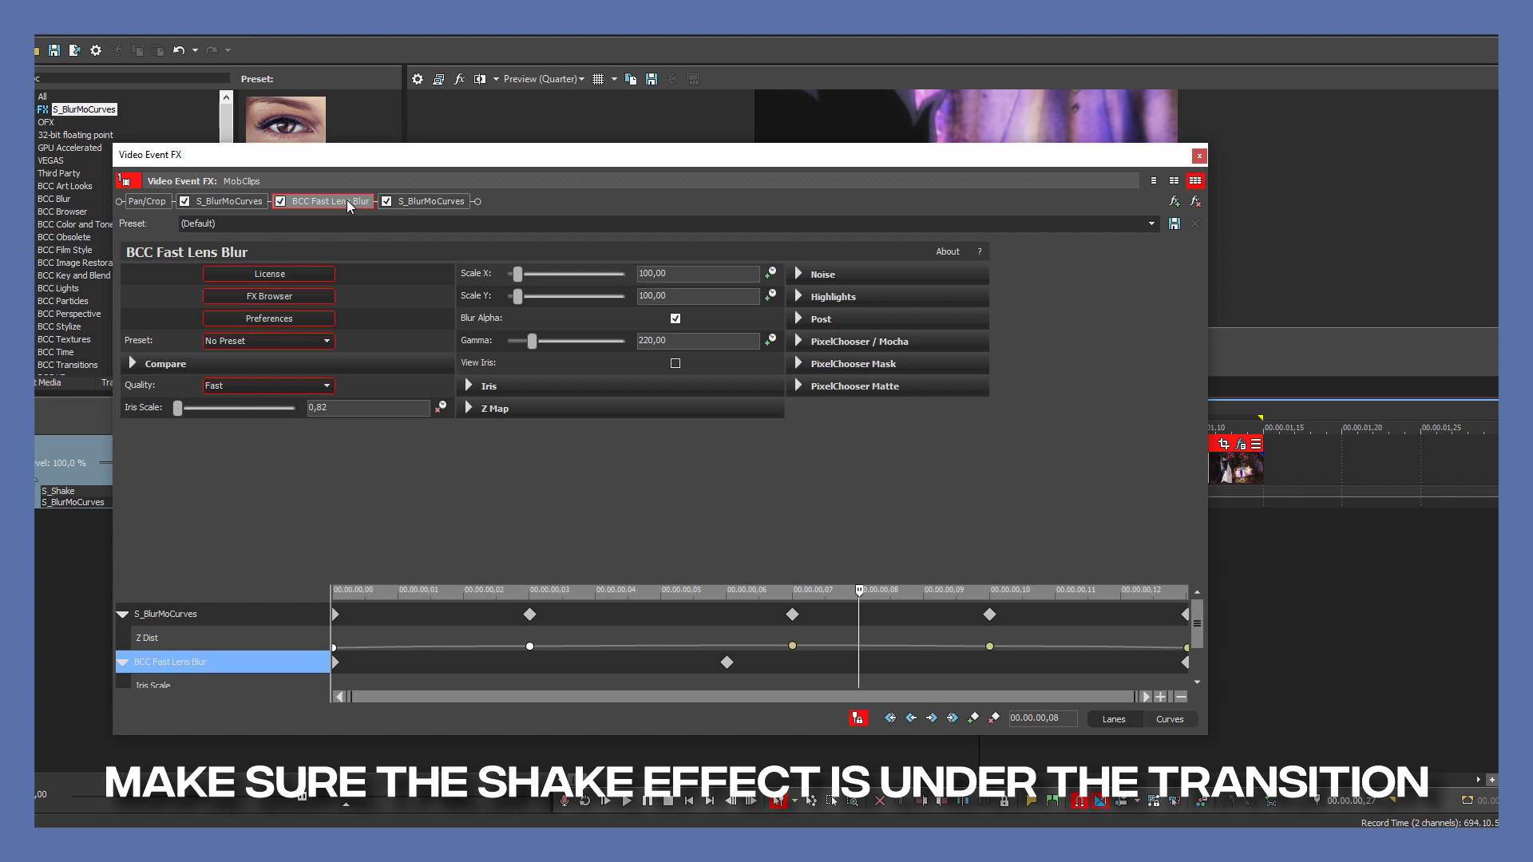
left_click_drag(423, 204, 195, 209)
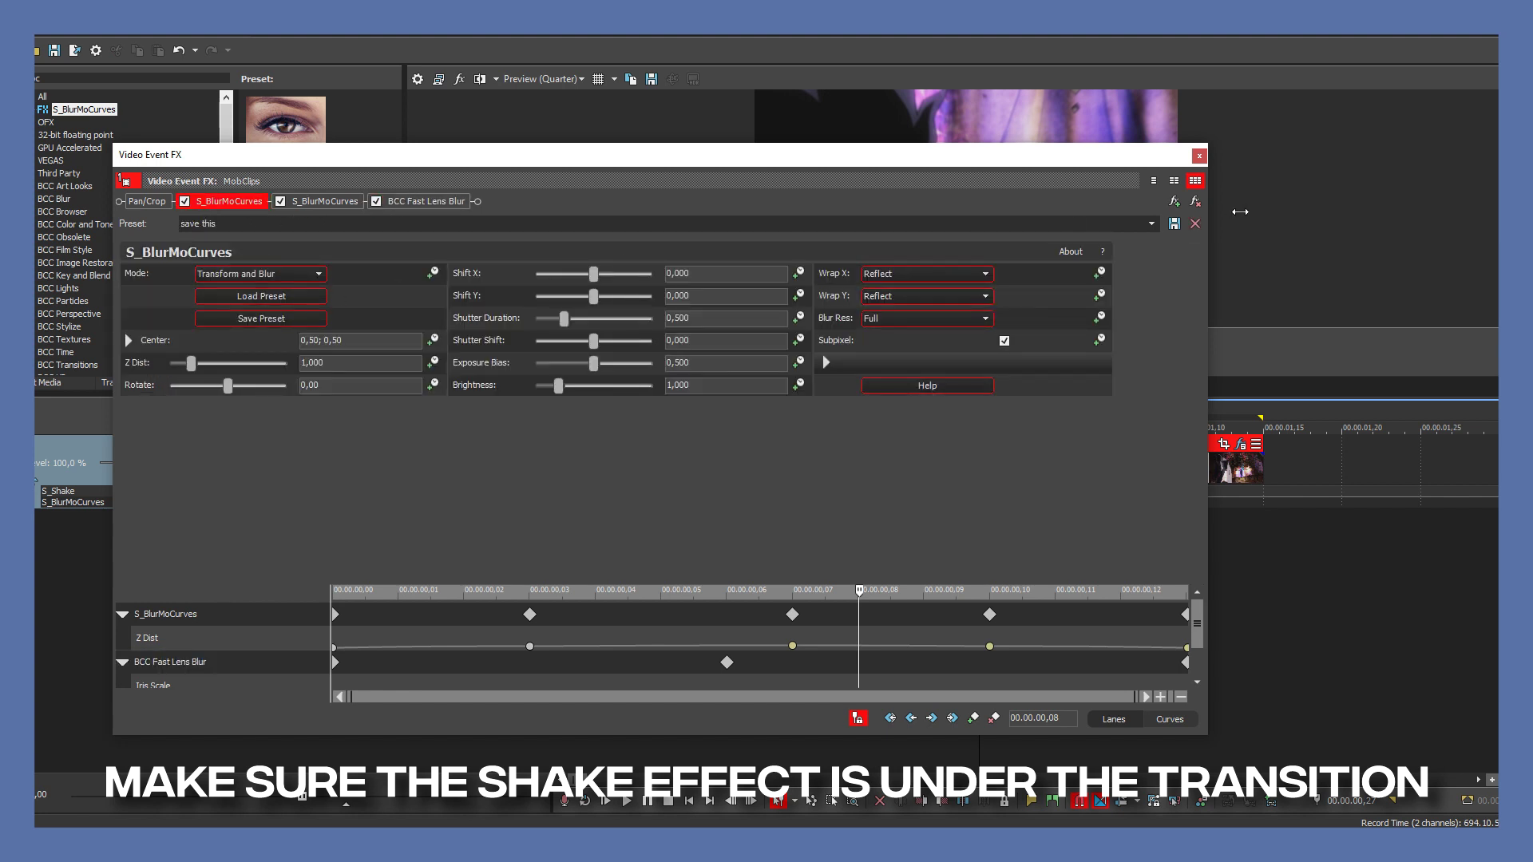
left_click(1200, 156)
left_click(1240, 444)
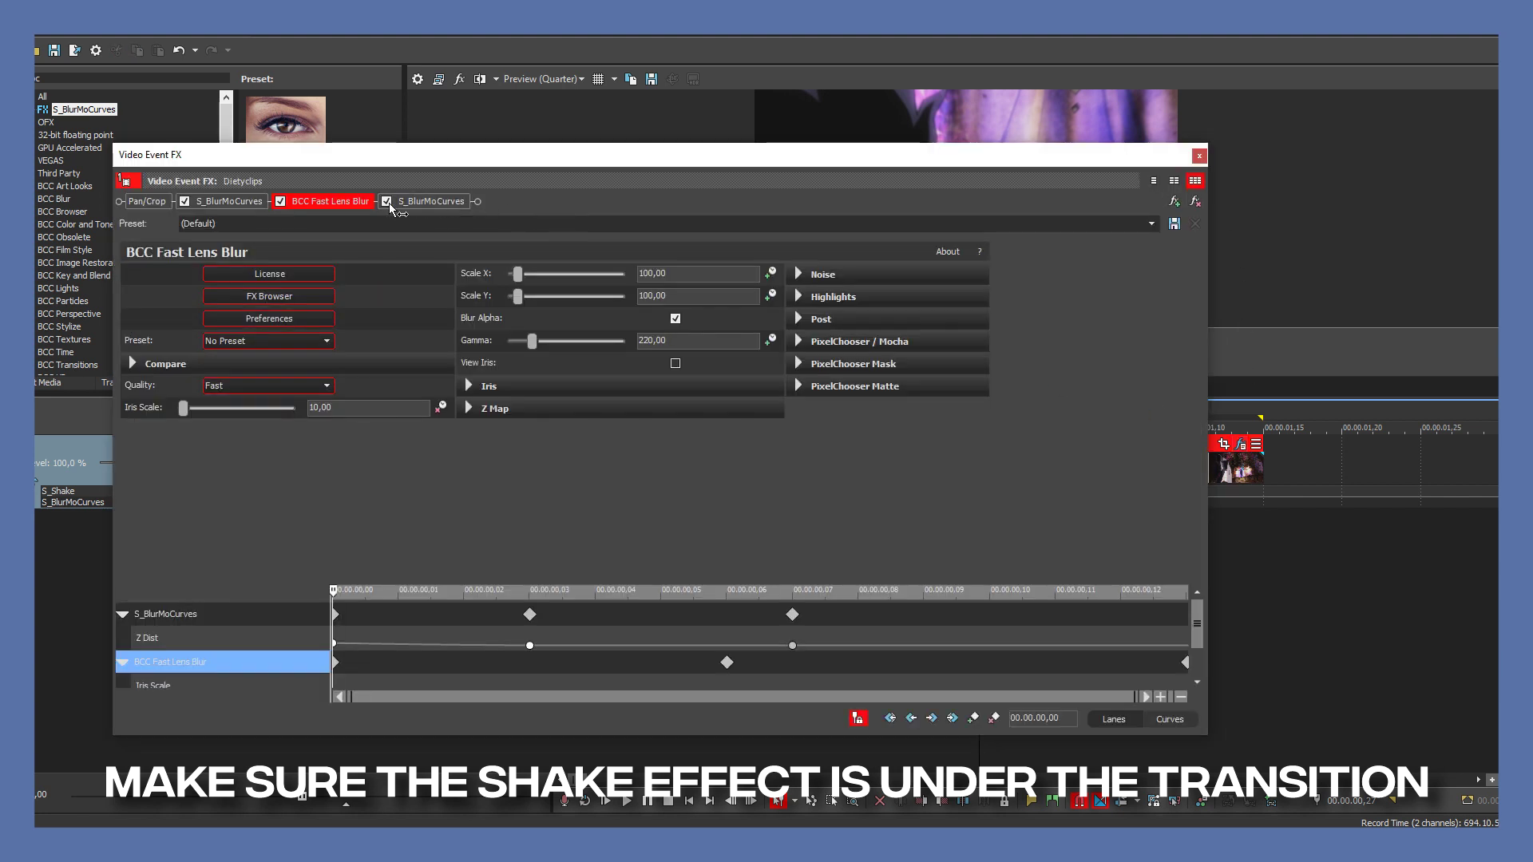
left_click_drag(411, 203, 195, 209)
left_click(1200, 156)
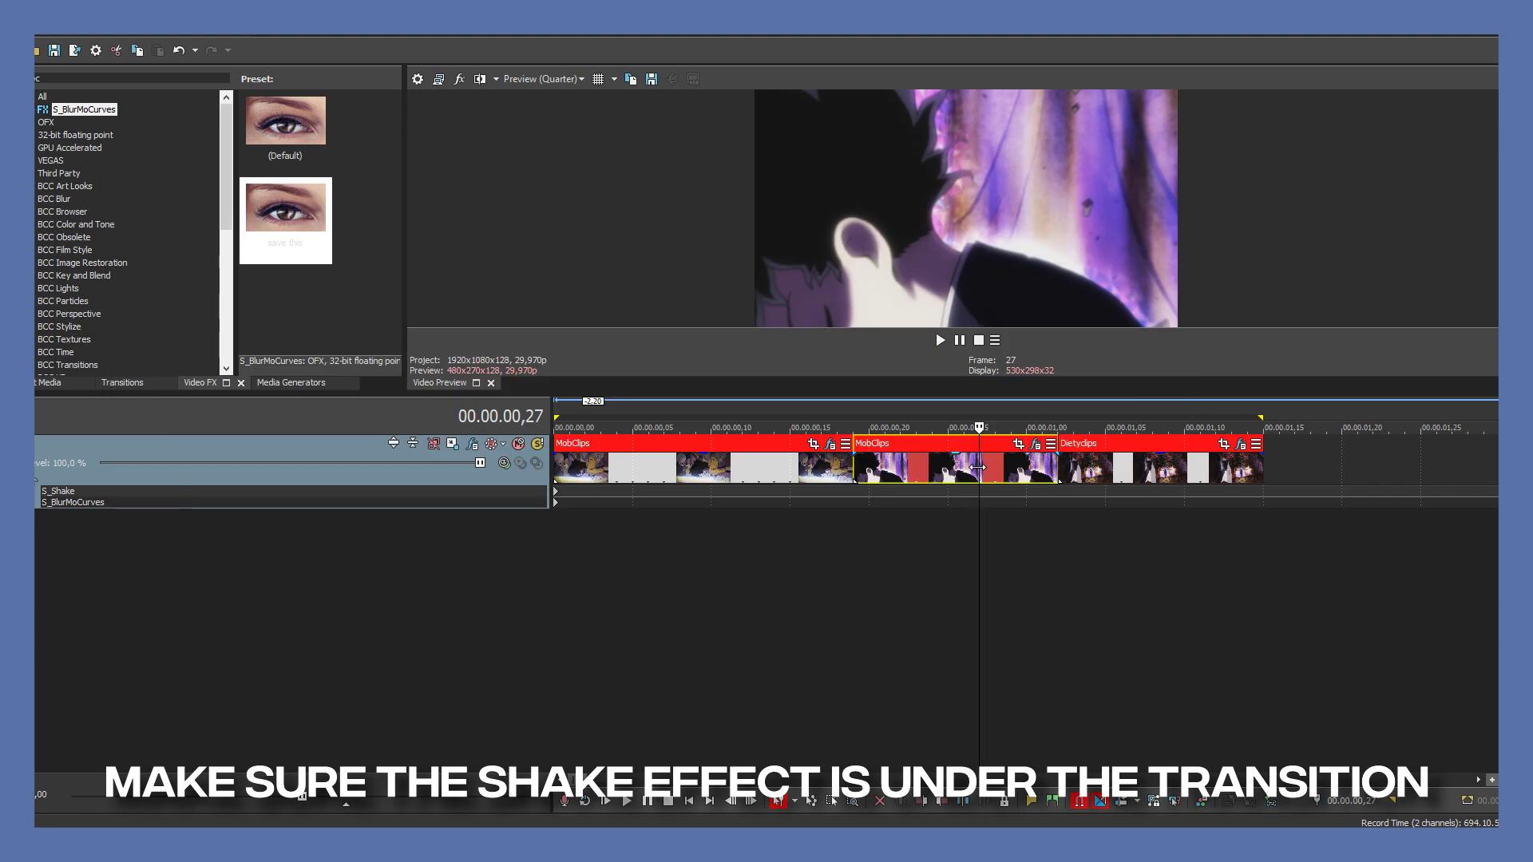
Play back the transition between the first and second clips, starting near the end of the first clip.
left_click(775, 406)
key("space")
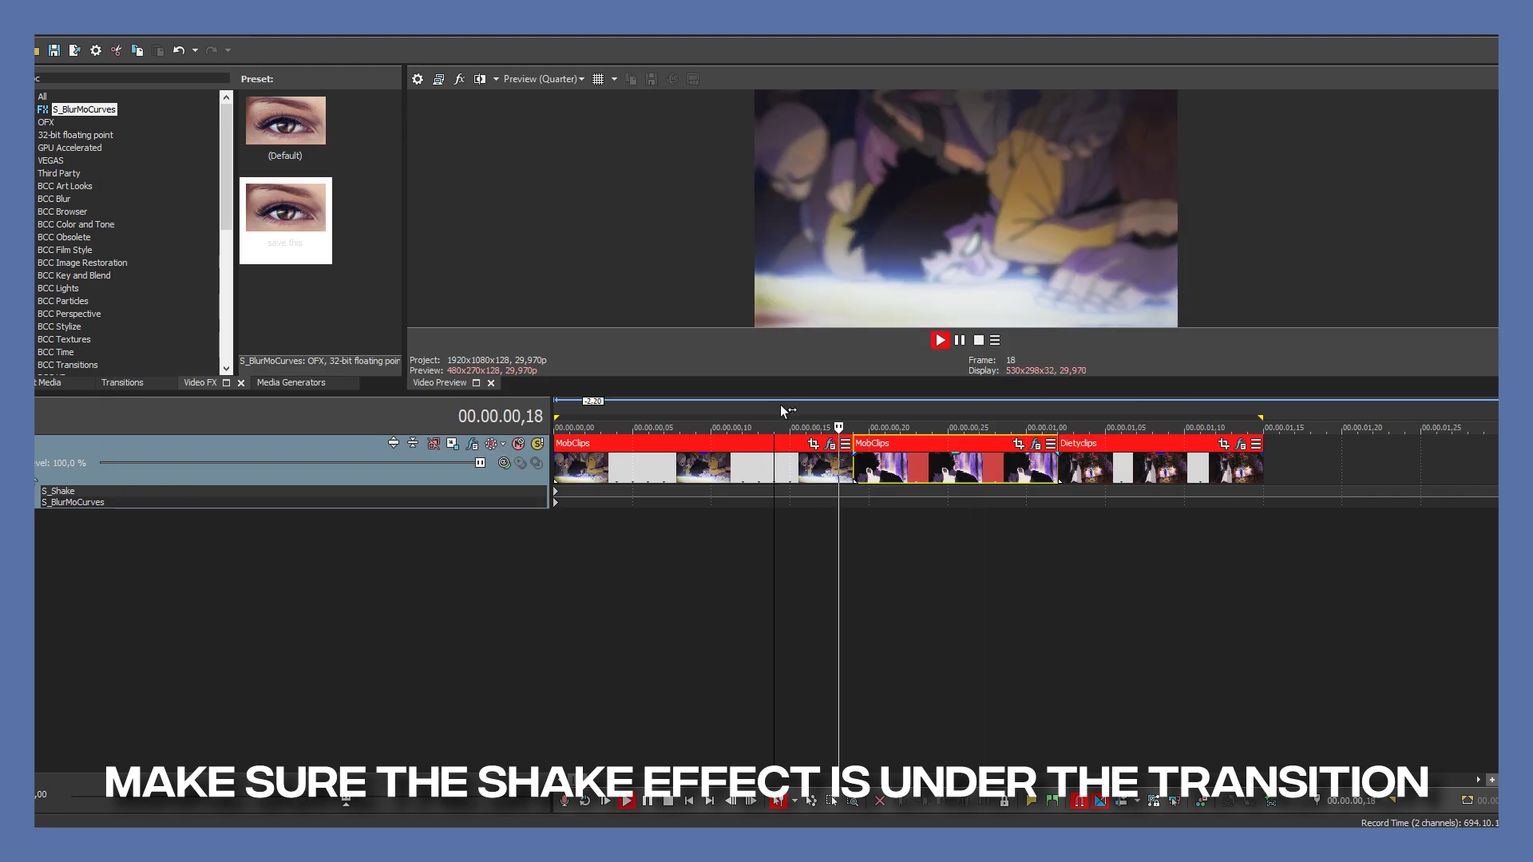
key("space")
Enable keyframing for Shift Y in the second clip's first S_BlurMoCurves, with -0,050 as its starting value.
left_click(917, 471)
left_click(1034, 445)
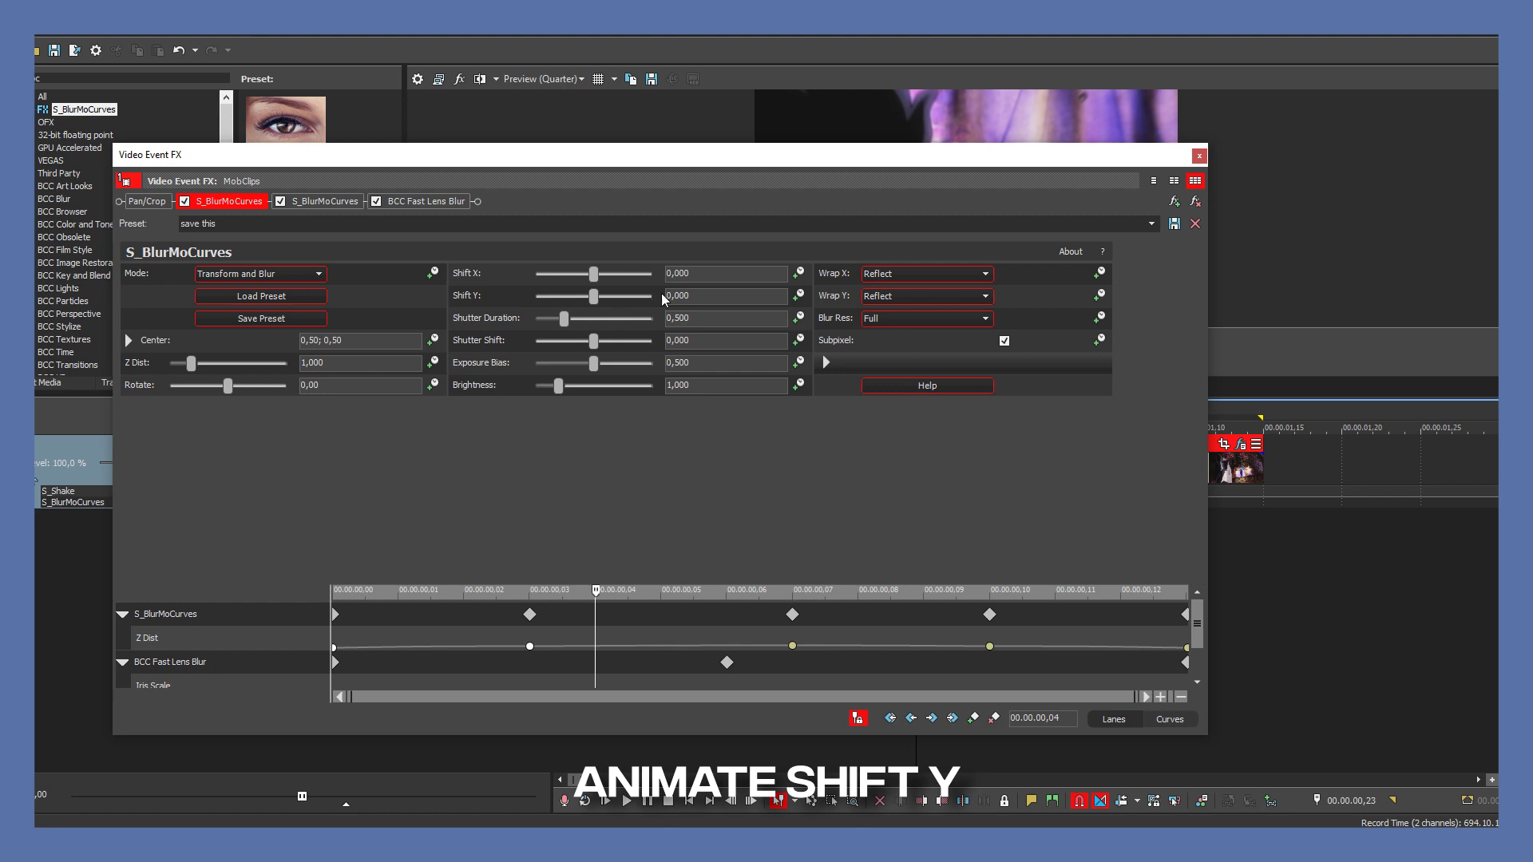
left_click_drag(594, 296, 586, 299)
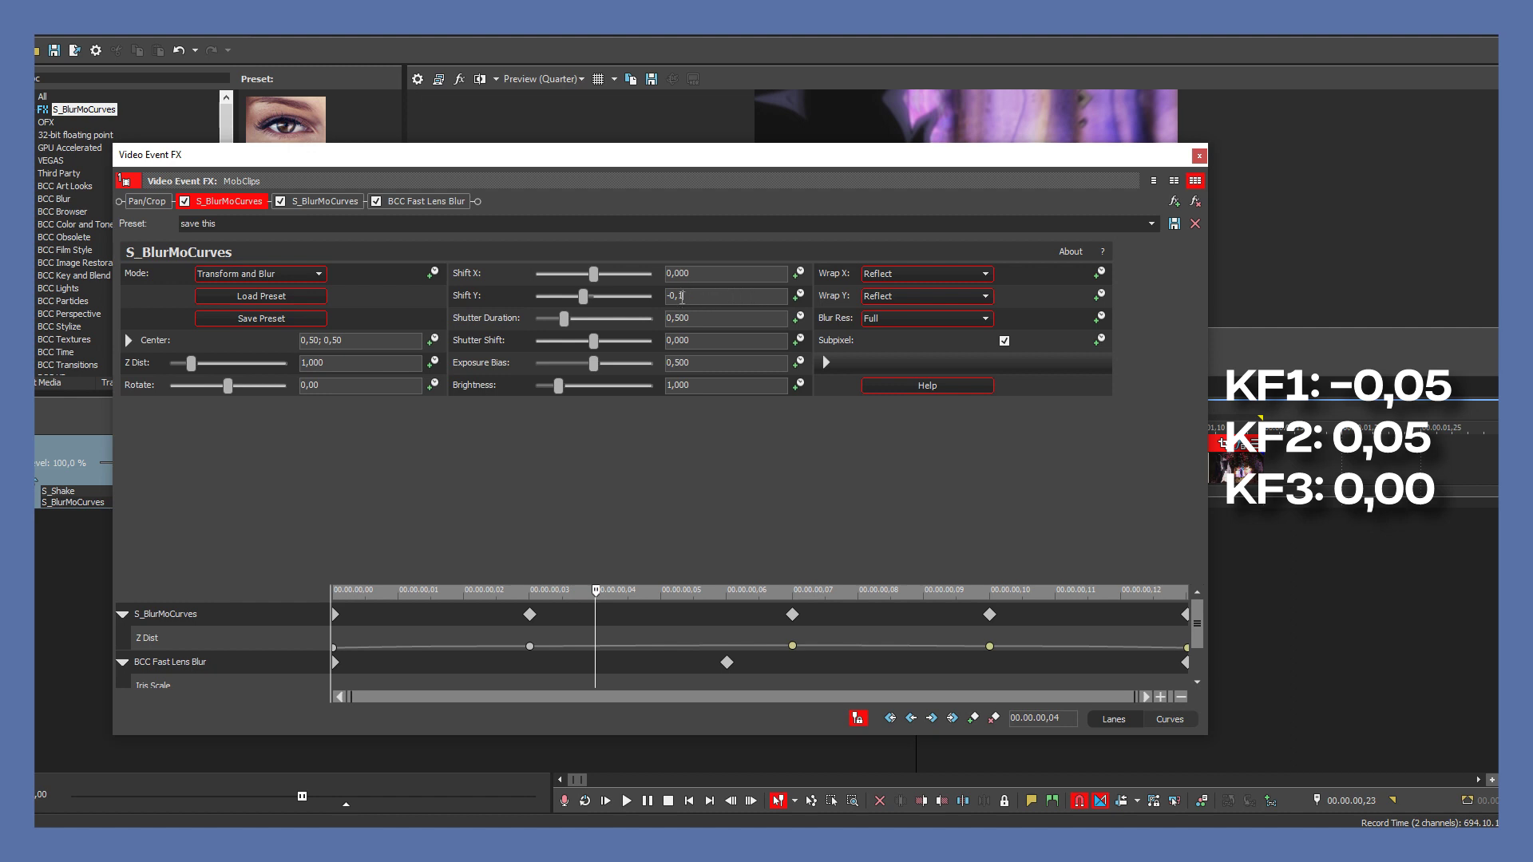
key("Return")
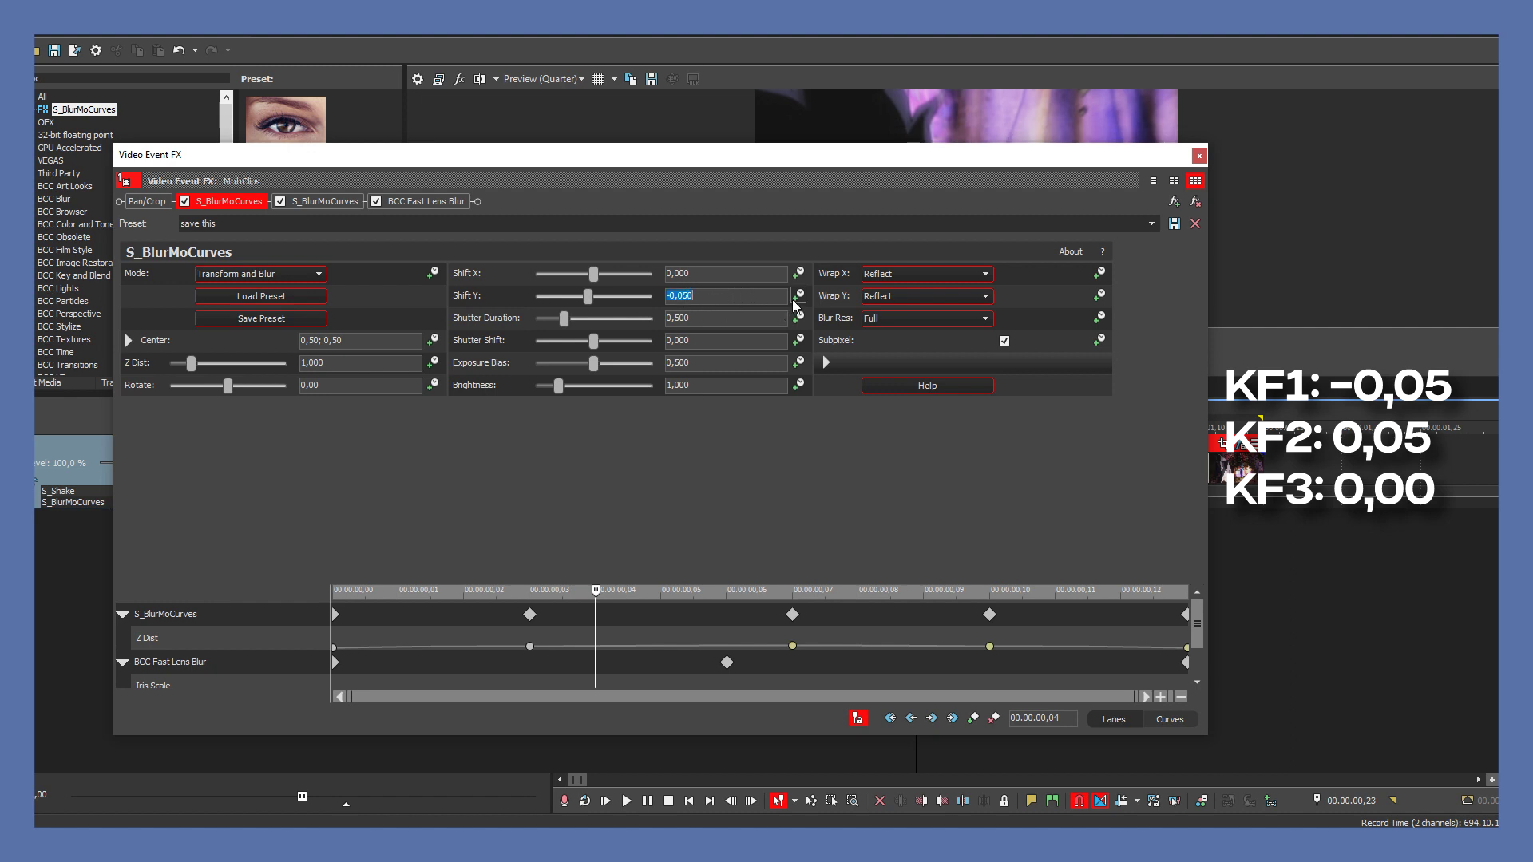
left_click_drag(729, 582, 729, 443)
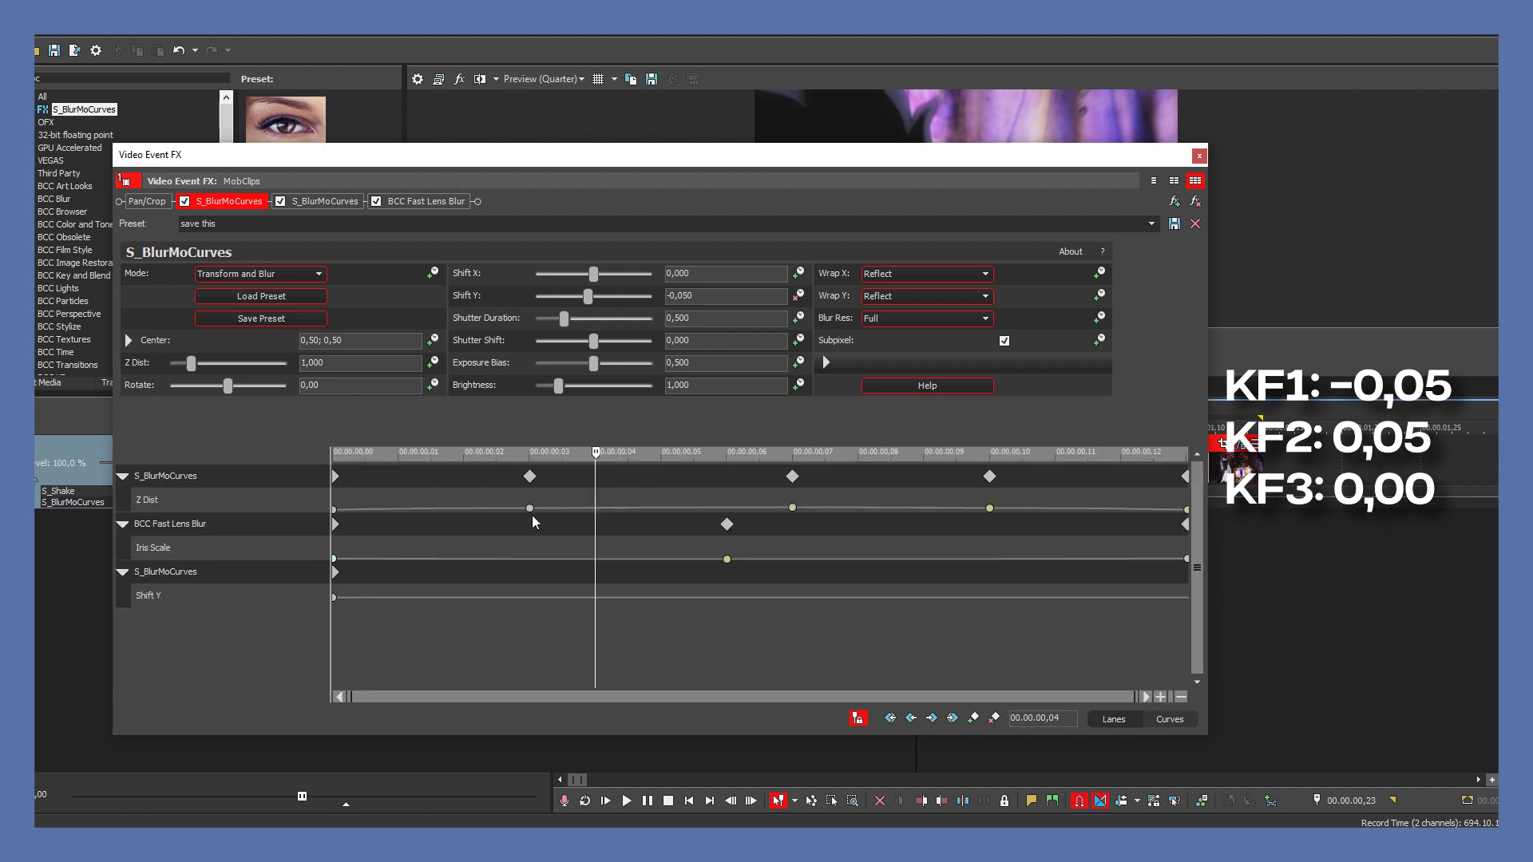
left_click(332, 600)
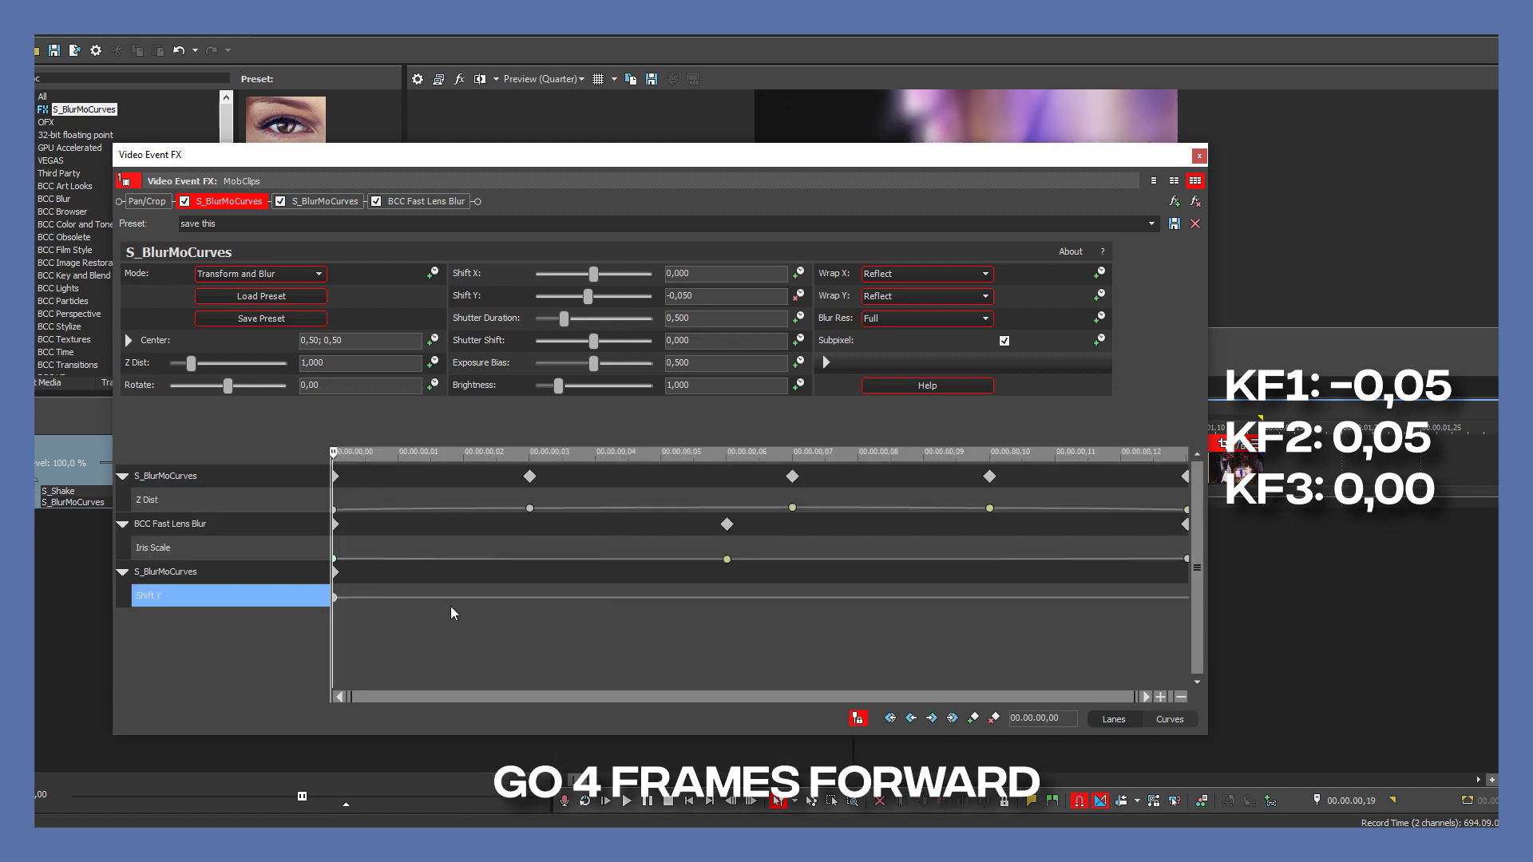
Keyframe the second clip's Shift Y at 0,050 four frames in and 0,000 at the clip's end.
key("Right")
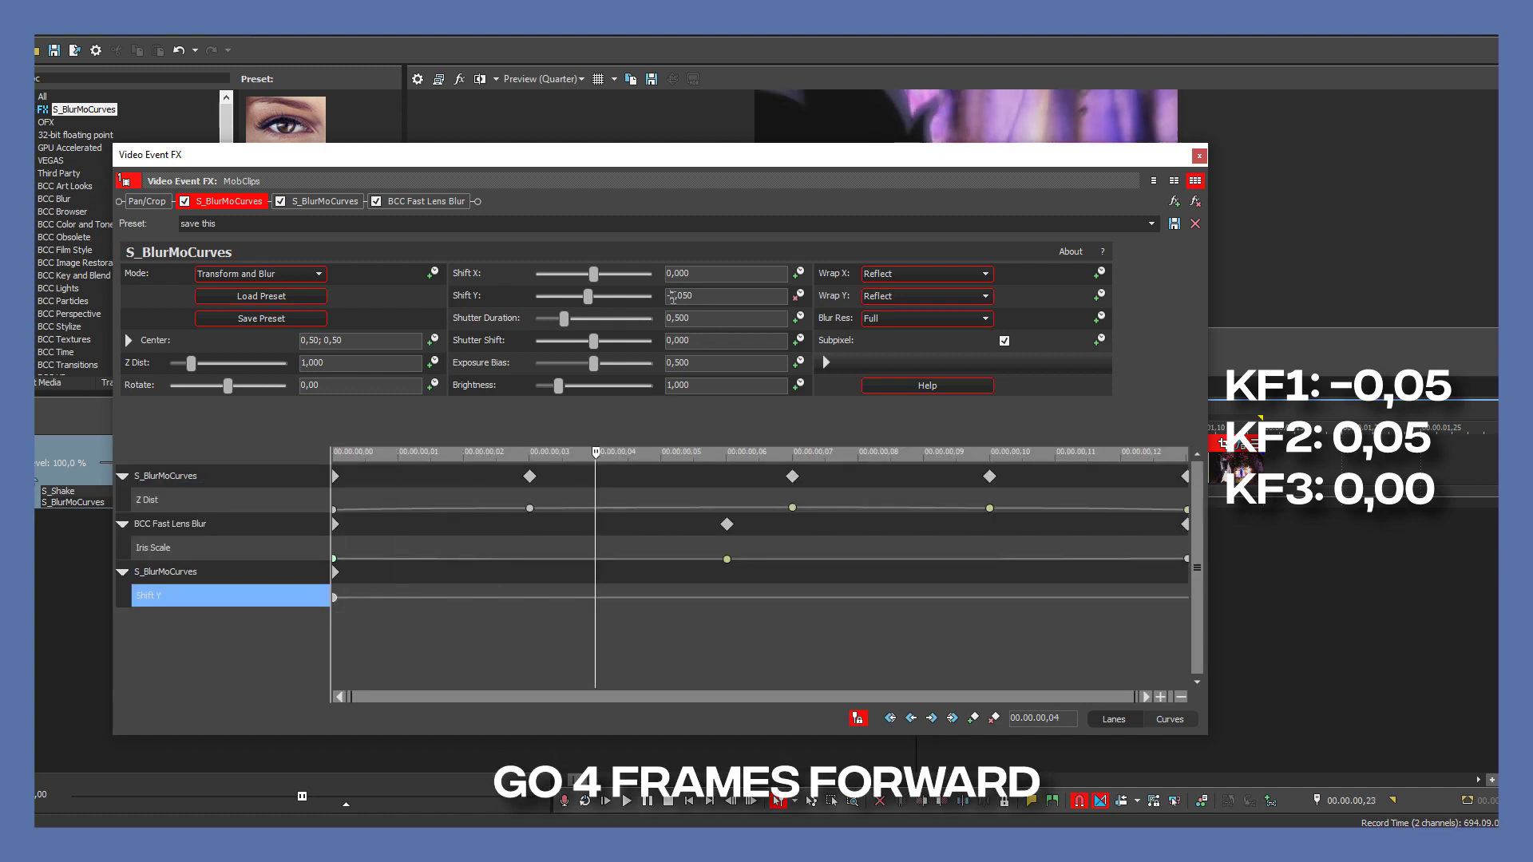
key("Return")
key("End")
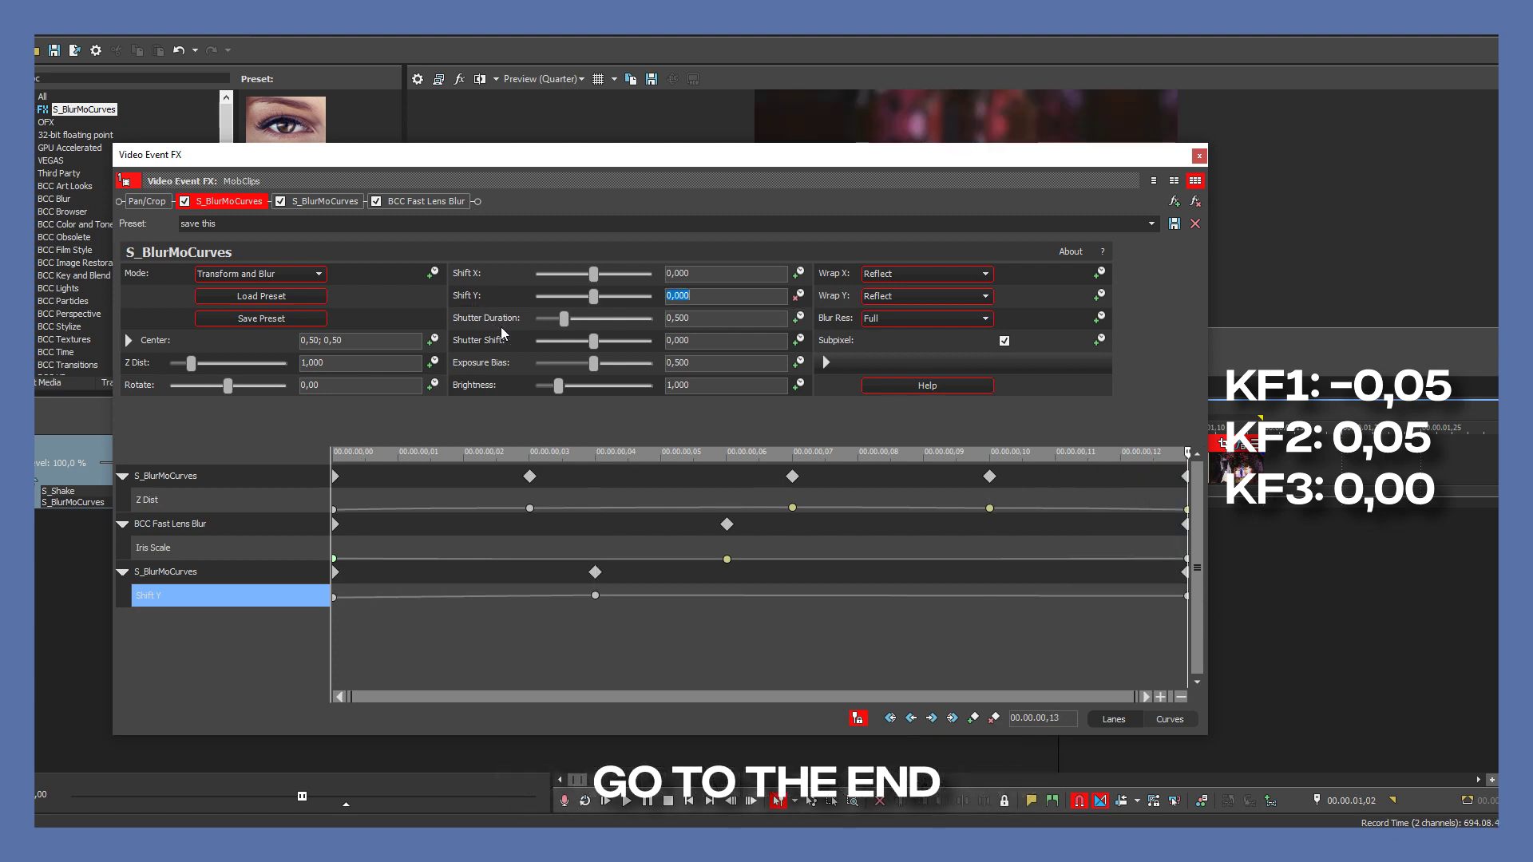
Apply Fast Fade to the first Shift Y keyframe and Smooth Fade to the second, and close the effects window.
right_click(339, 603)
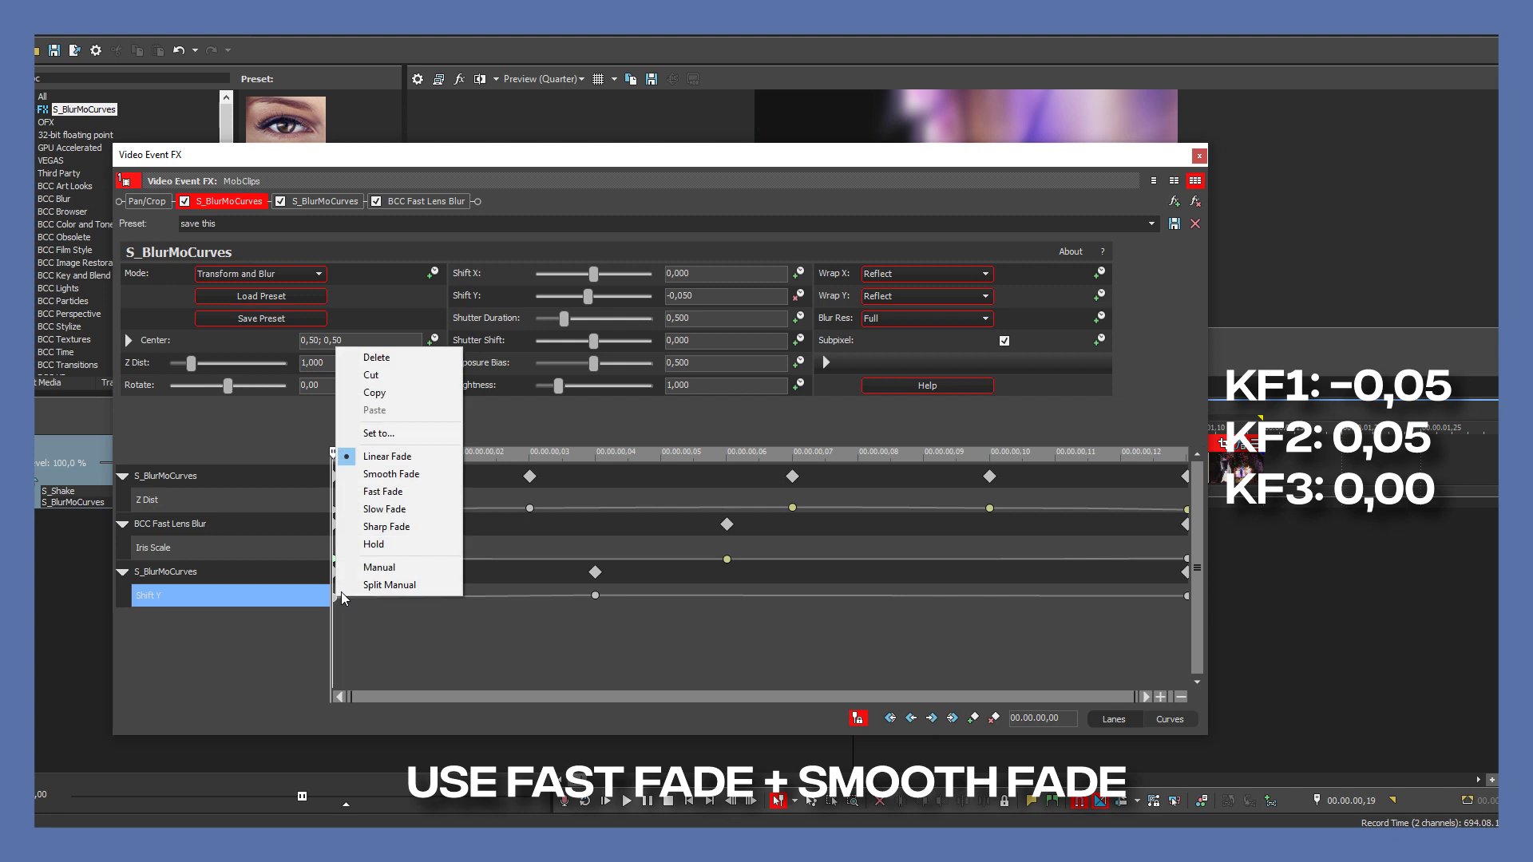
left_click(376, 489)
right_click(595, 596)
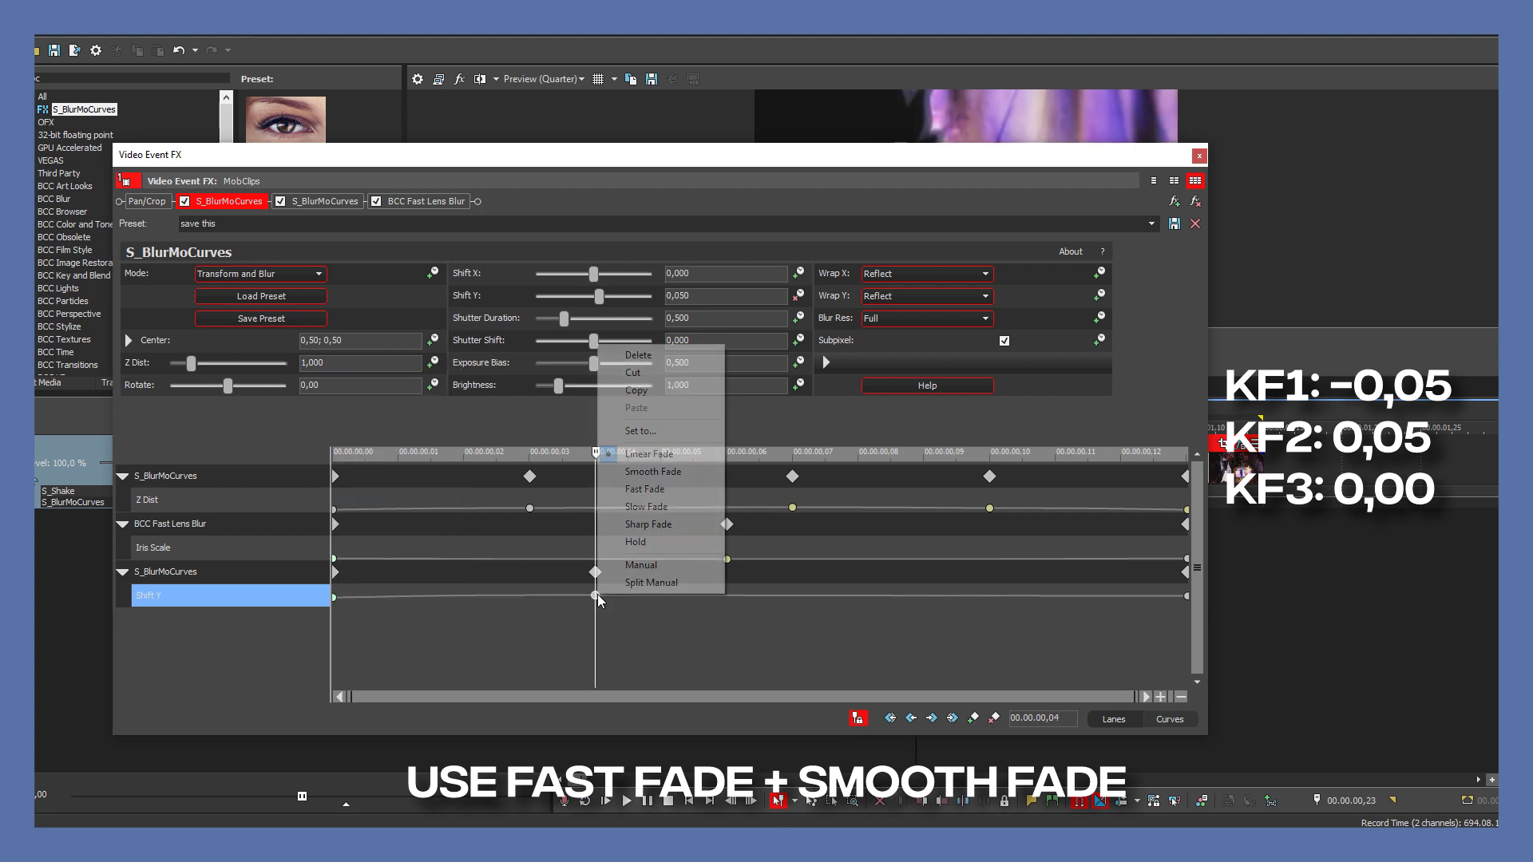
left_click(673, 471)
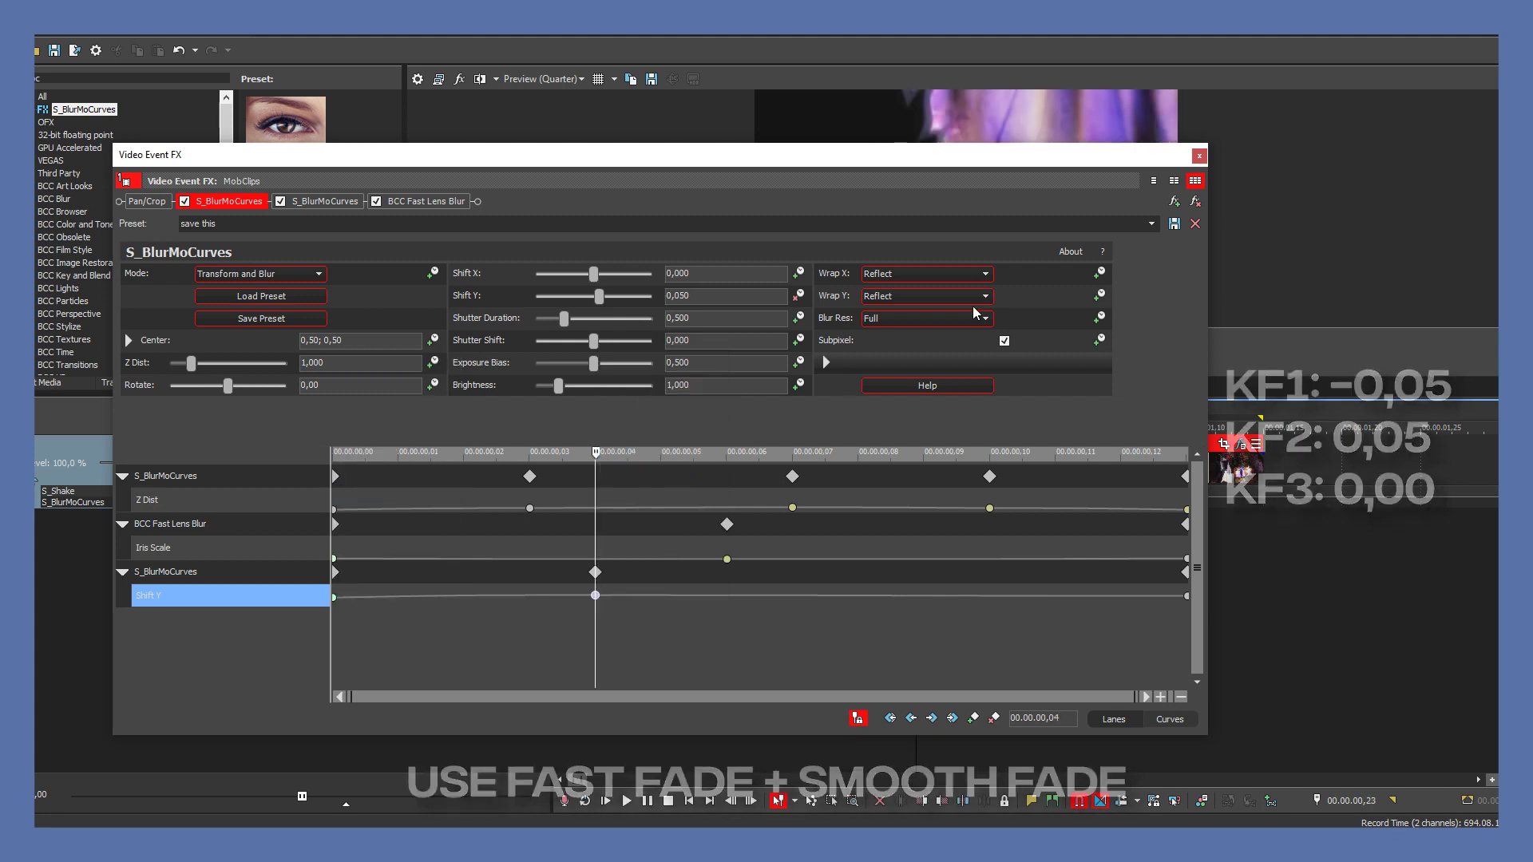
left_click(1199, 156)
Play the transition into the second clip repeatedly and check the frames around the cut.
left_click(808, 406)
key("space")
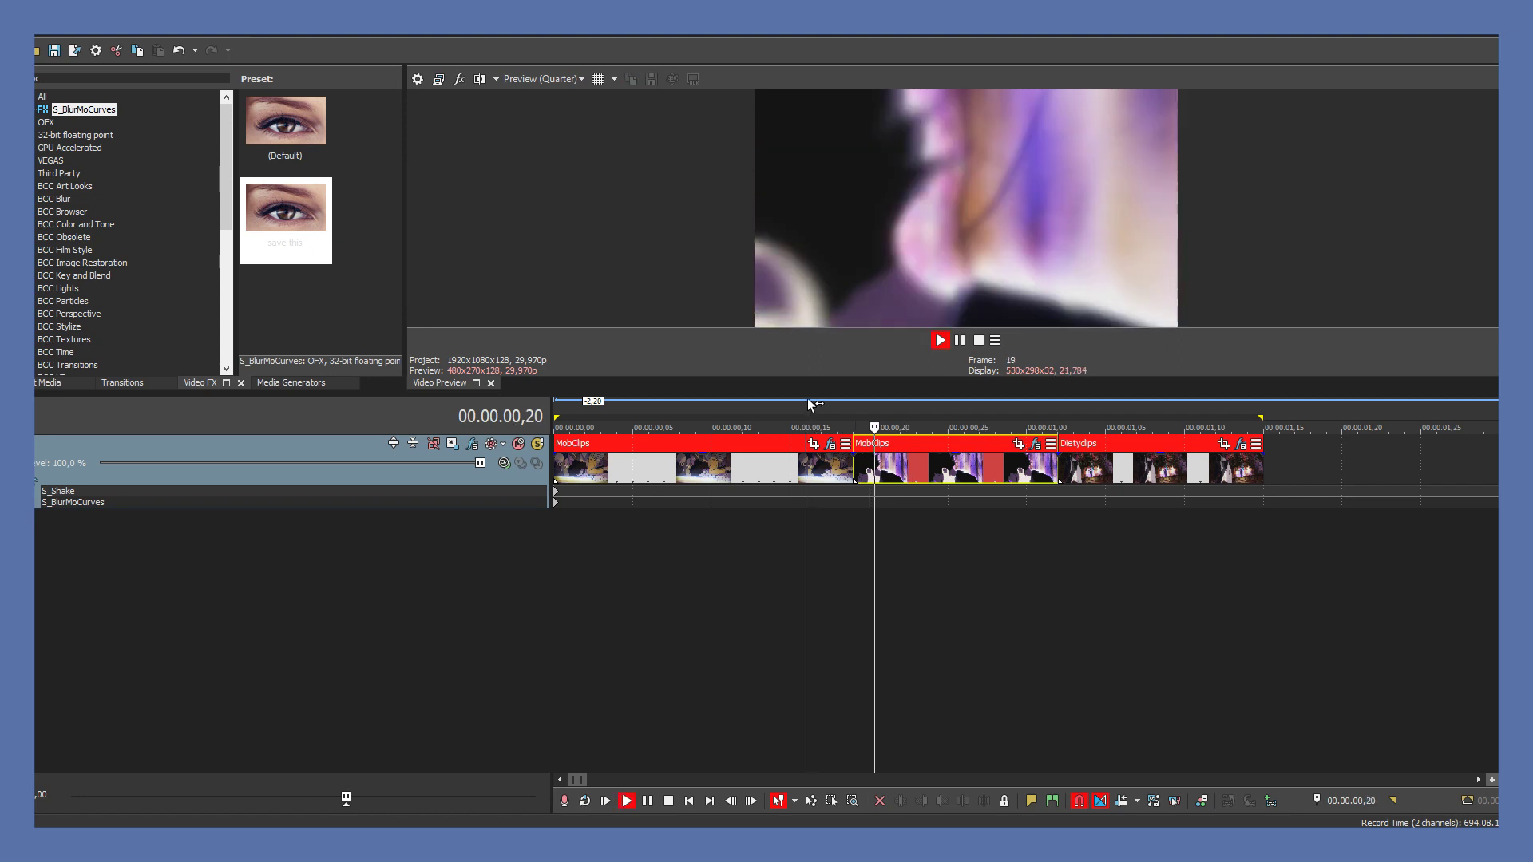
key("space")
key("space")
key("space")
key("space")
key("space")
left_click(729, 405)
key("space")
key("space")
key("space")
key("space")
key("space")
key("space")
key("space")
key("space")
left_click(837, 412)
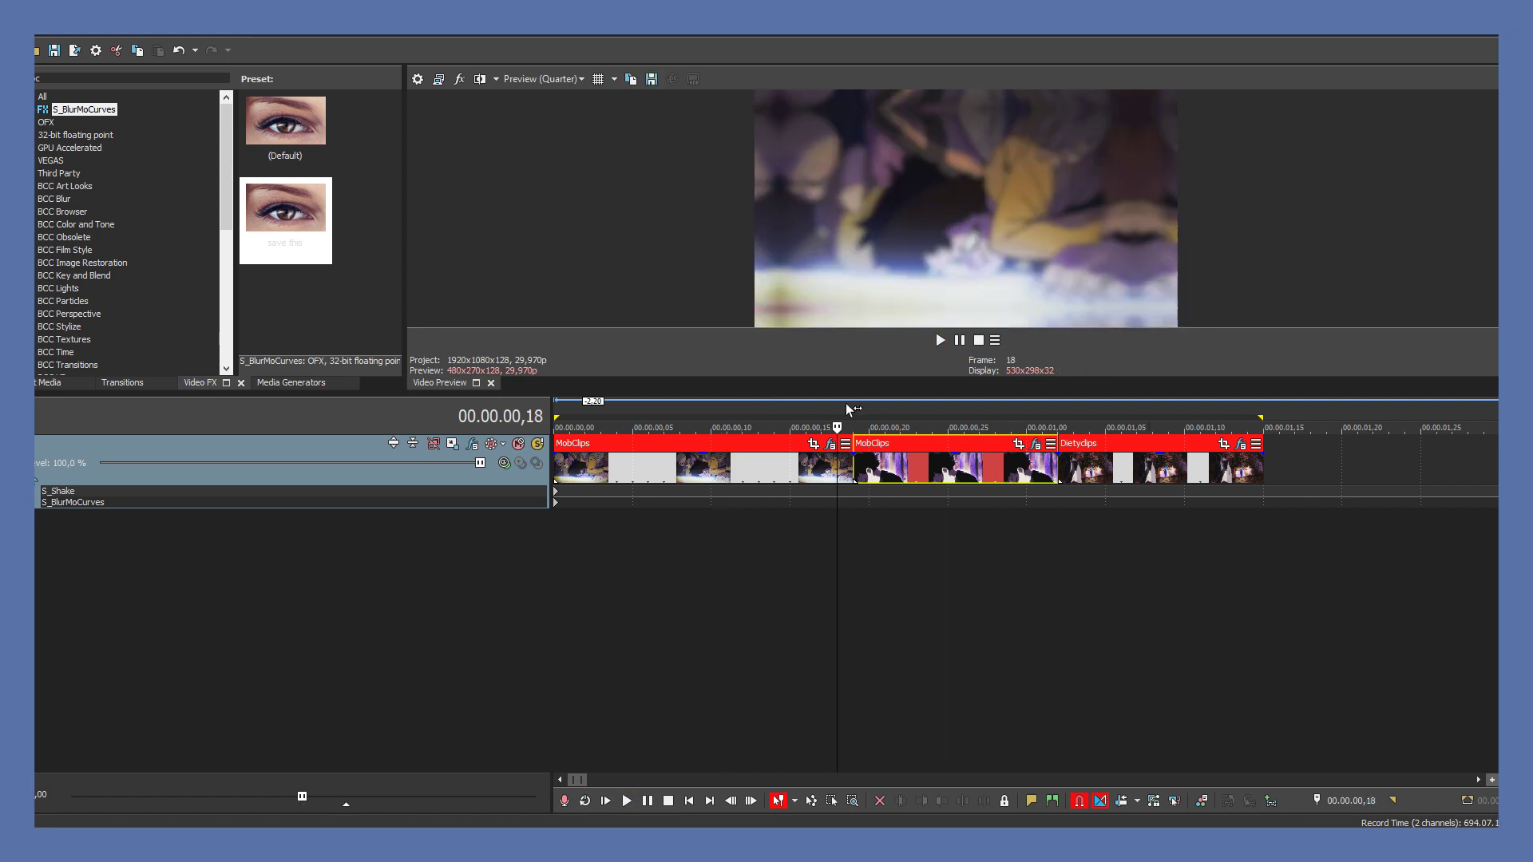
left_click(873, 412)
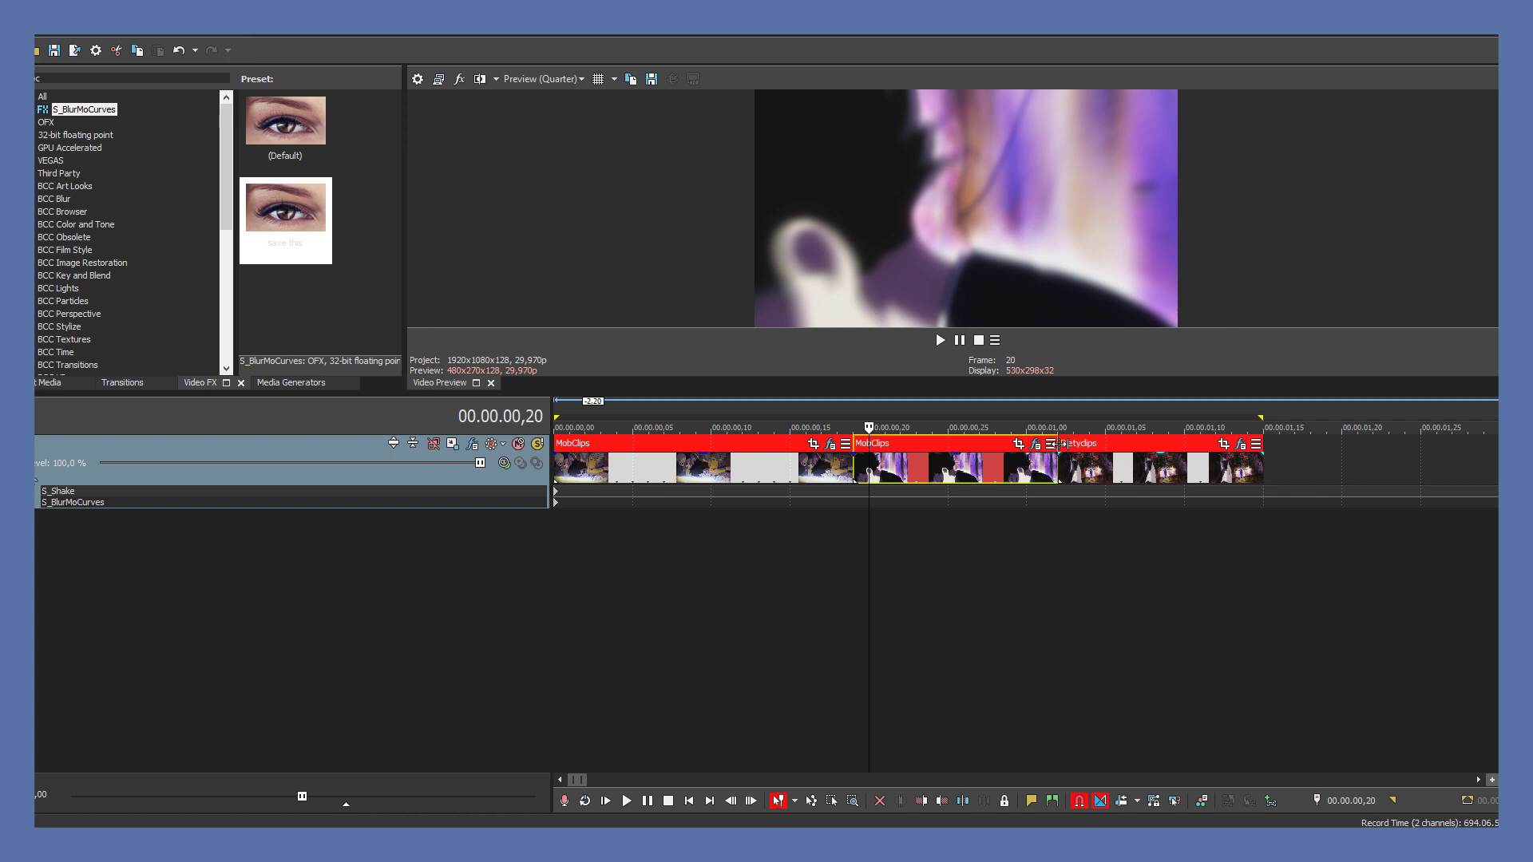
Enable keyframing for Rotate in the second clip's first S_BlurMoCurves, starting at 0,00.
left_click(1036, 444)
left_click_drag(687, 578, 683, 440)
left_click(432, 384)
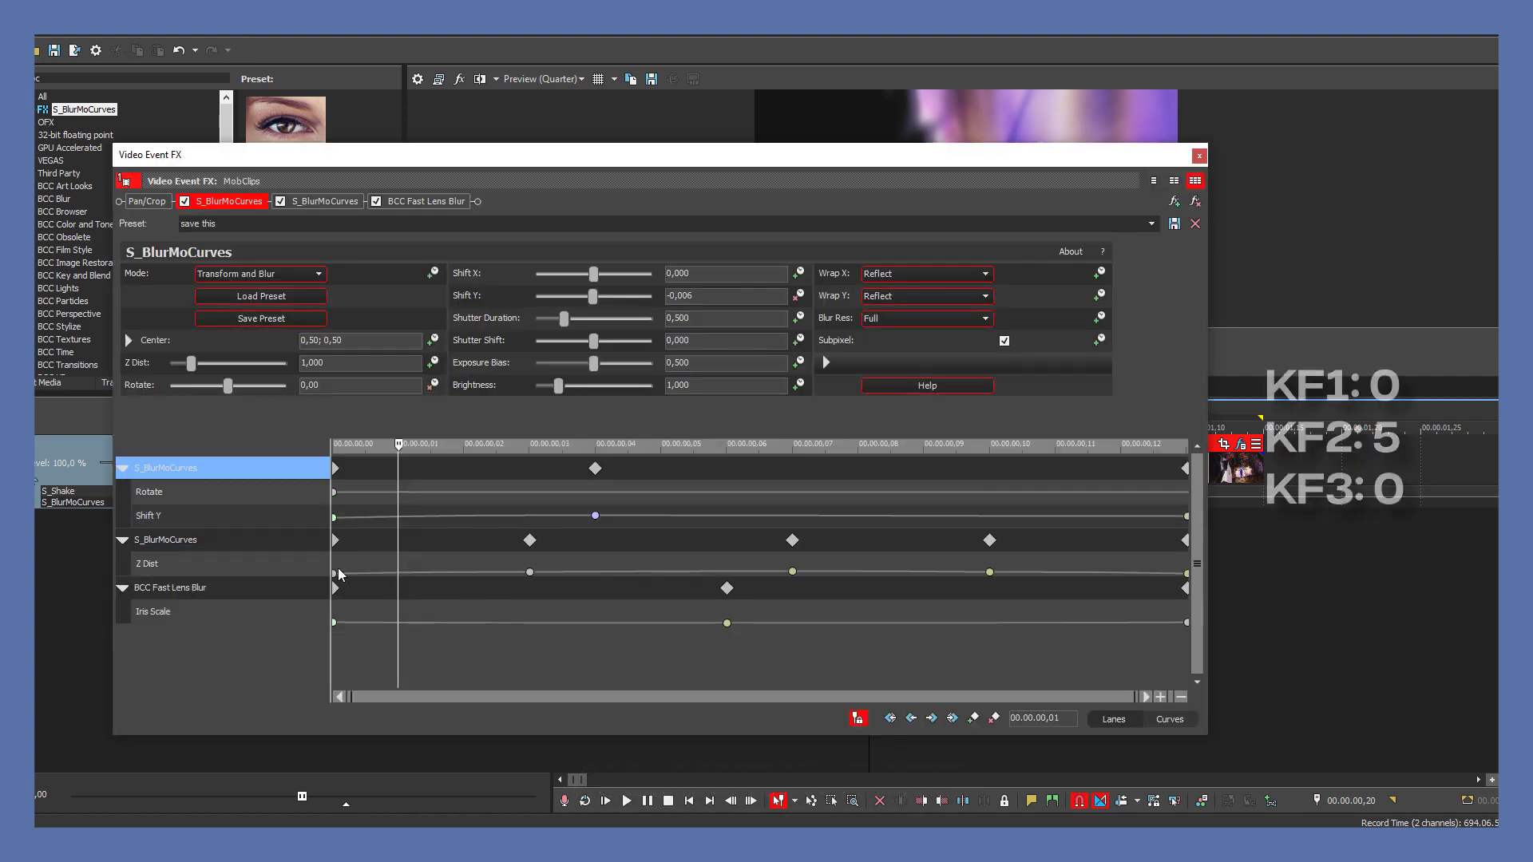
left_click(360, 497)
Keyframe the second clip's Rotate at 5,00 four frames in and 0,00 at the clip's end.
left_click_drag(503, 496, 602, 495)
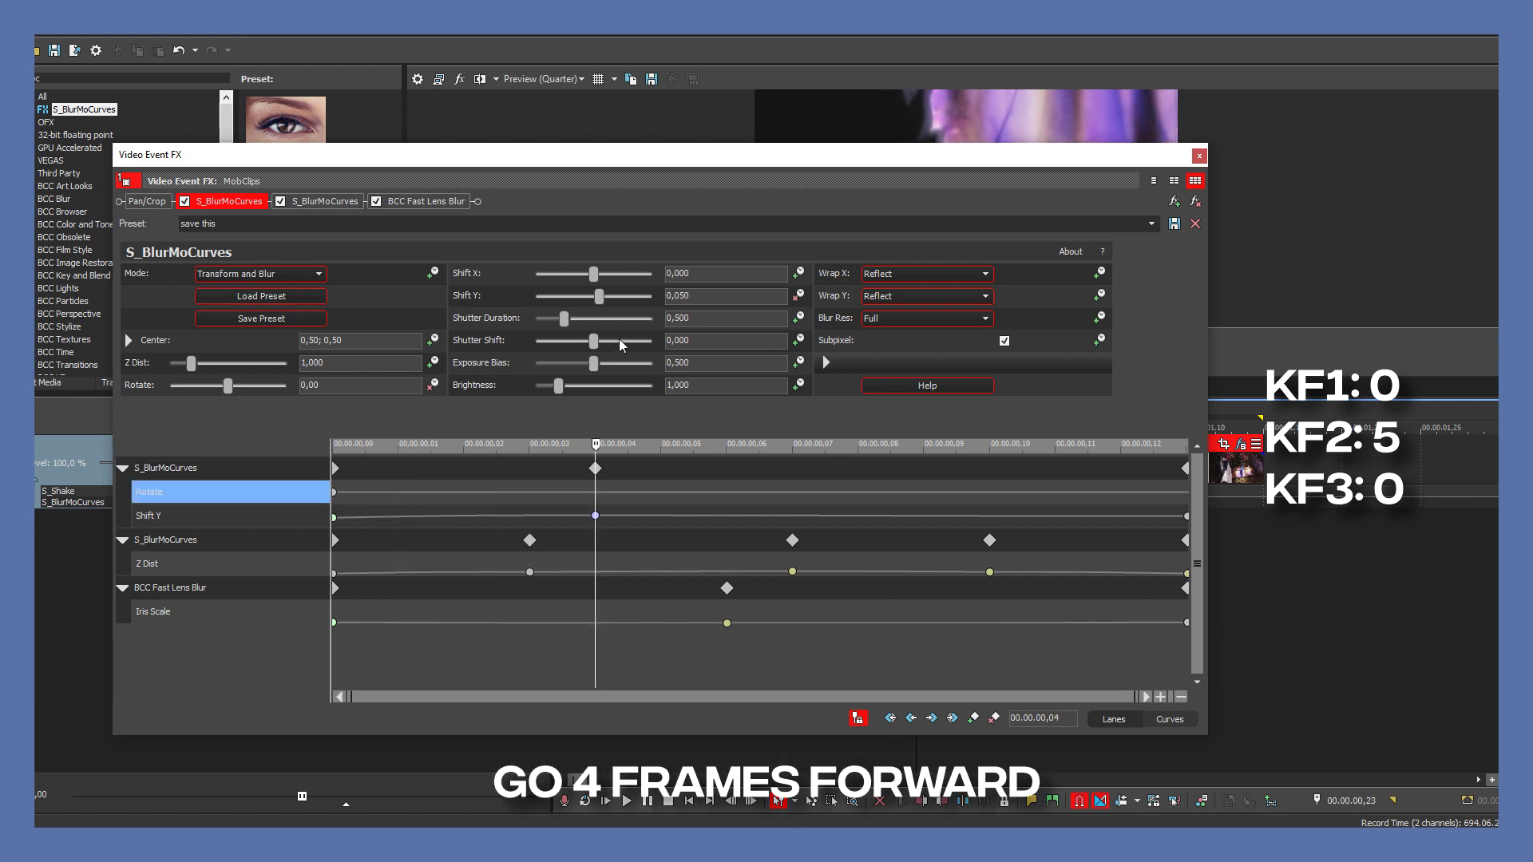
left_click(416, 381)
type("5")
key("Return")
left_click_drag(1062, 494, 1132, 495)
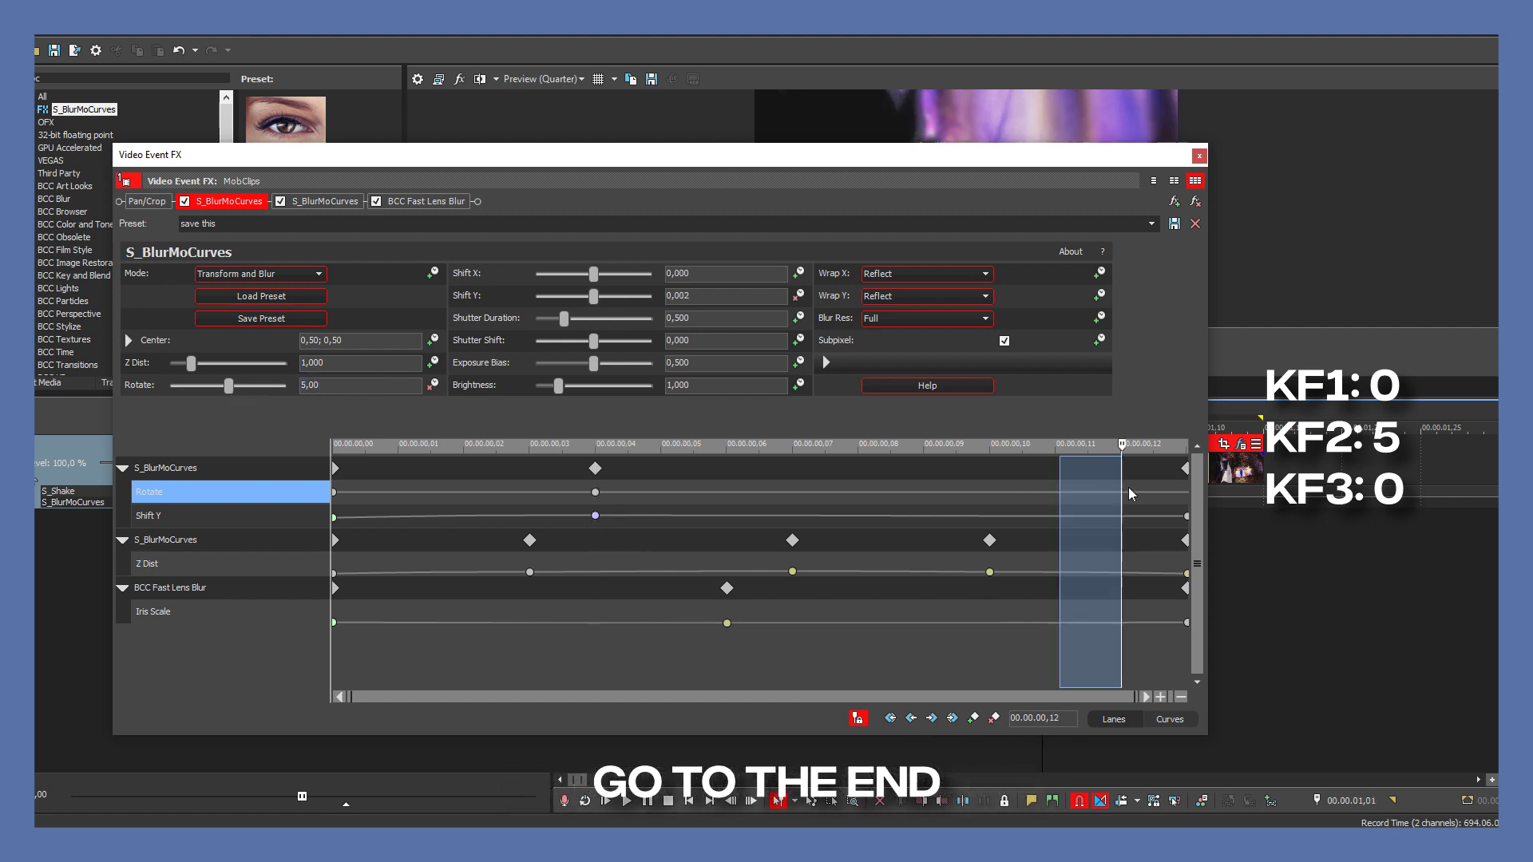
left_click(1188, 494)
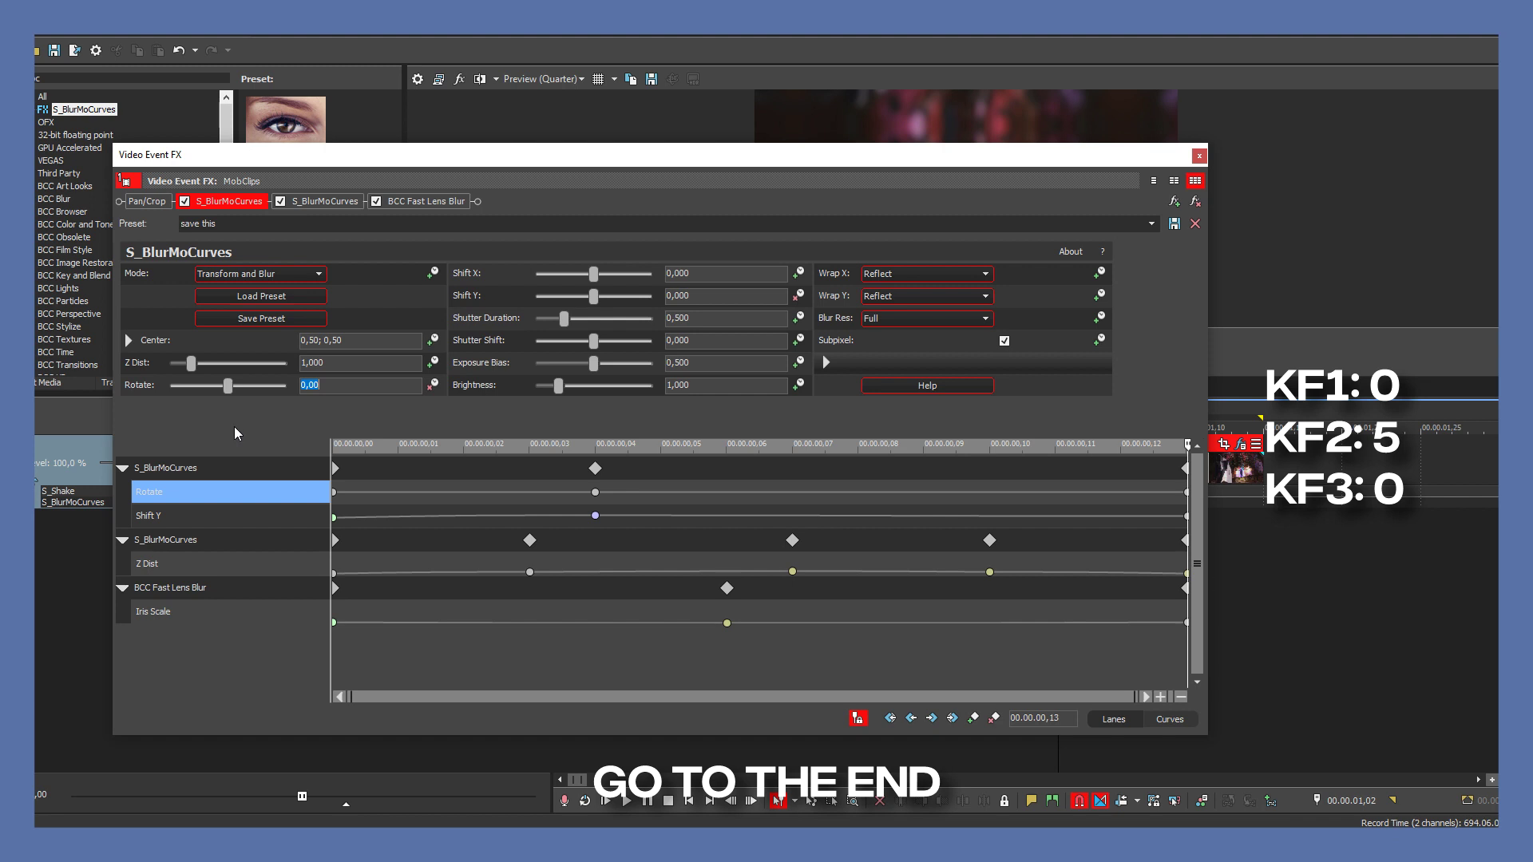
Apply Fast Fade to the first Rotate keyframe and Smooth Fade to the second.
right_click(334, 516)
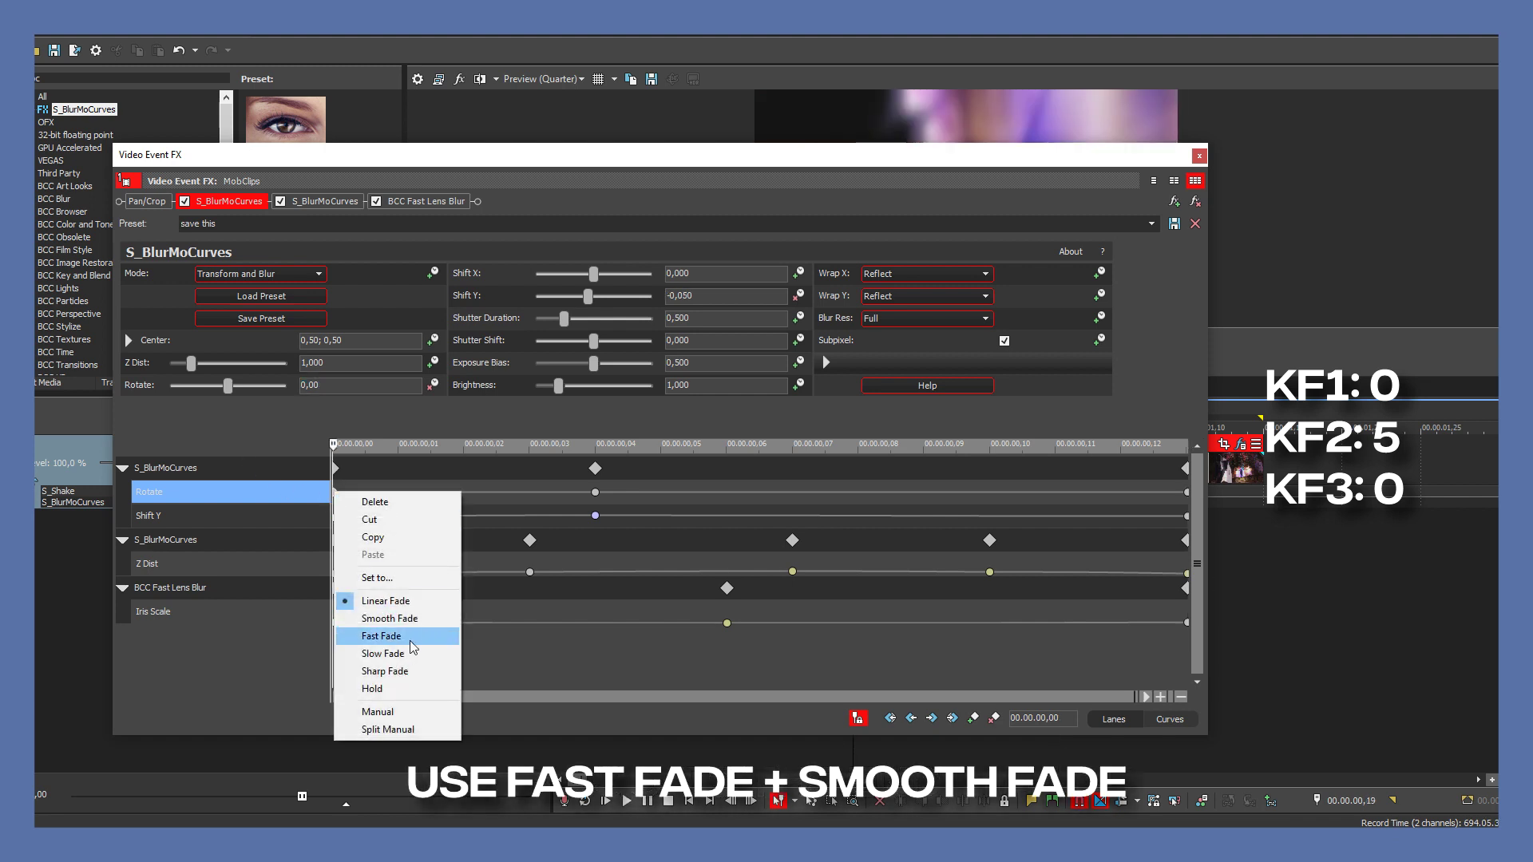
left_click(375, 635)
right_click(598, 494)
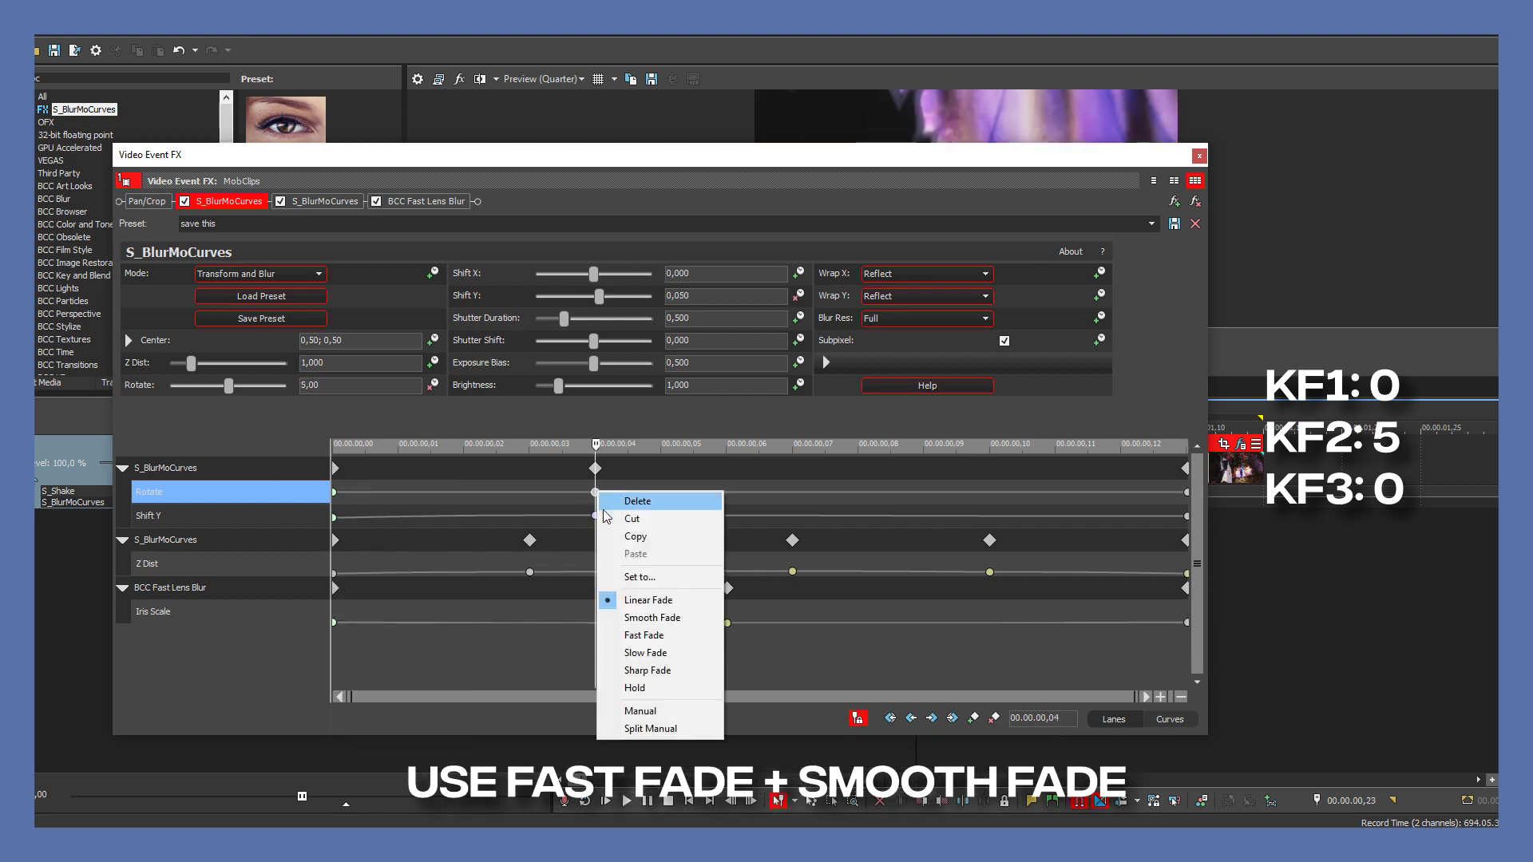
left_click(652, 624)
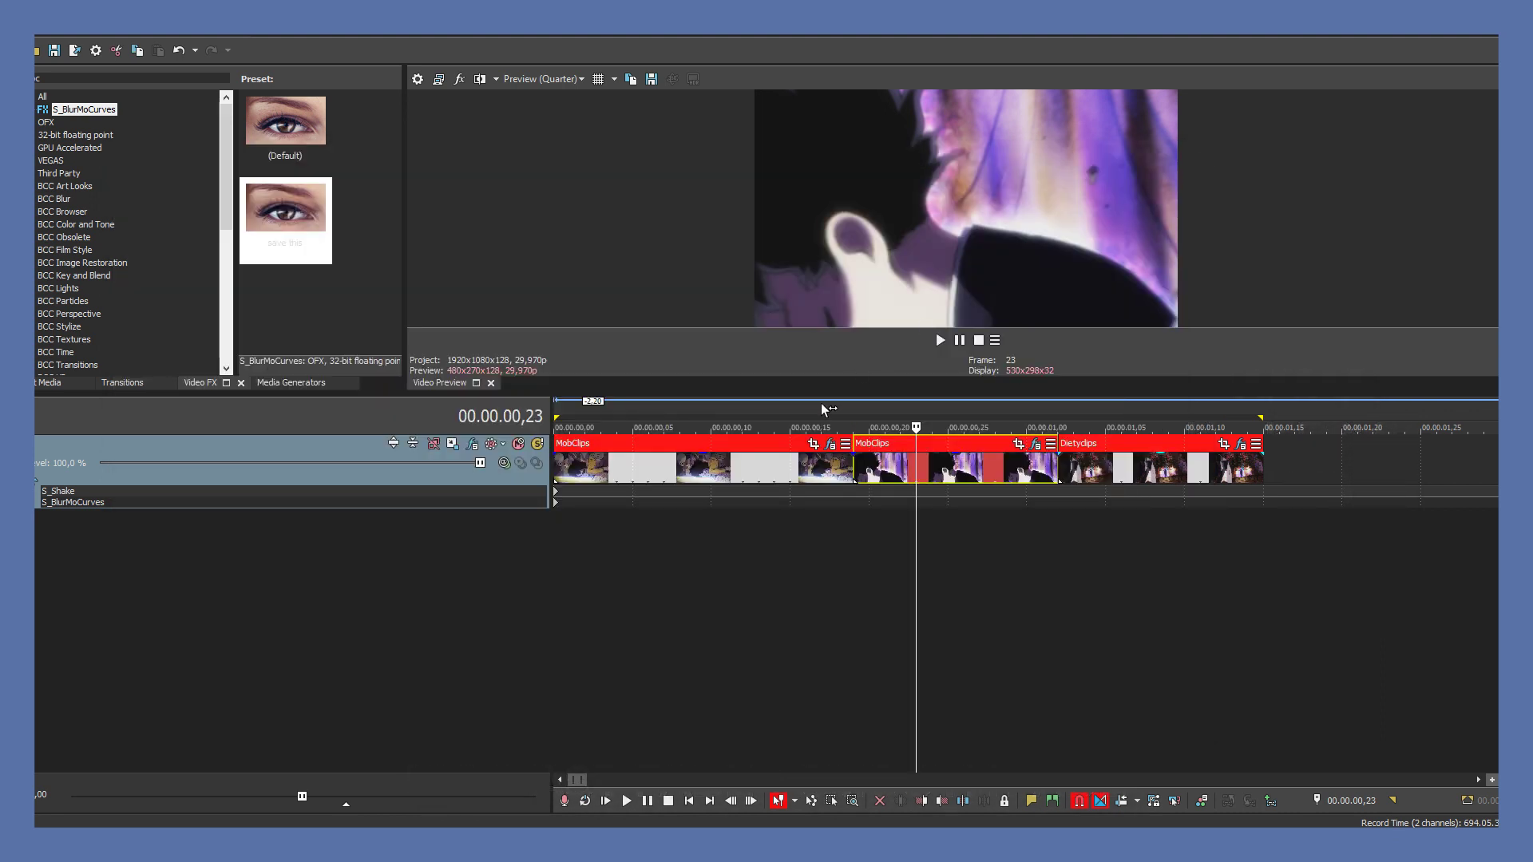
Play back the shake with rotation, starting before the end of the first clip.
left_click(757, 415)
key("space")
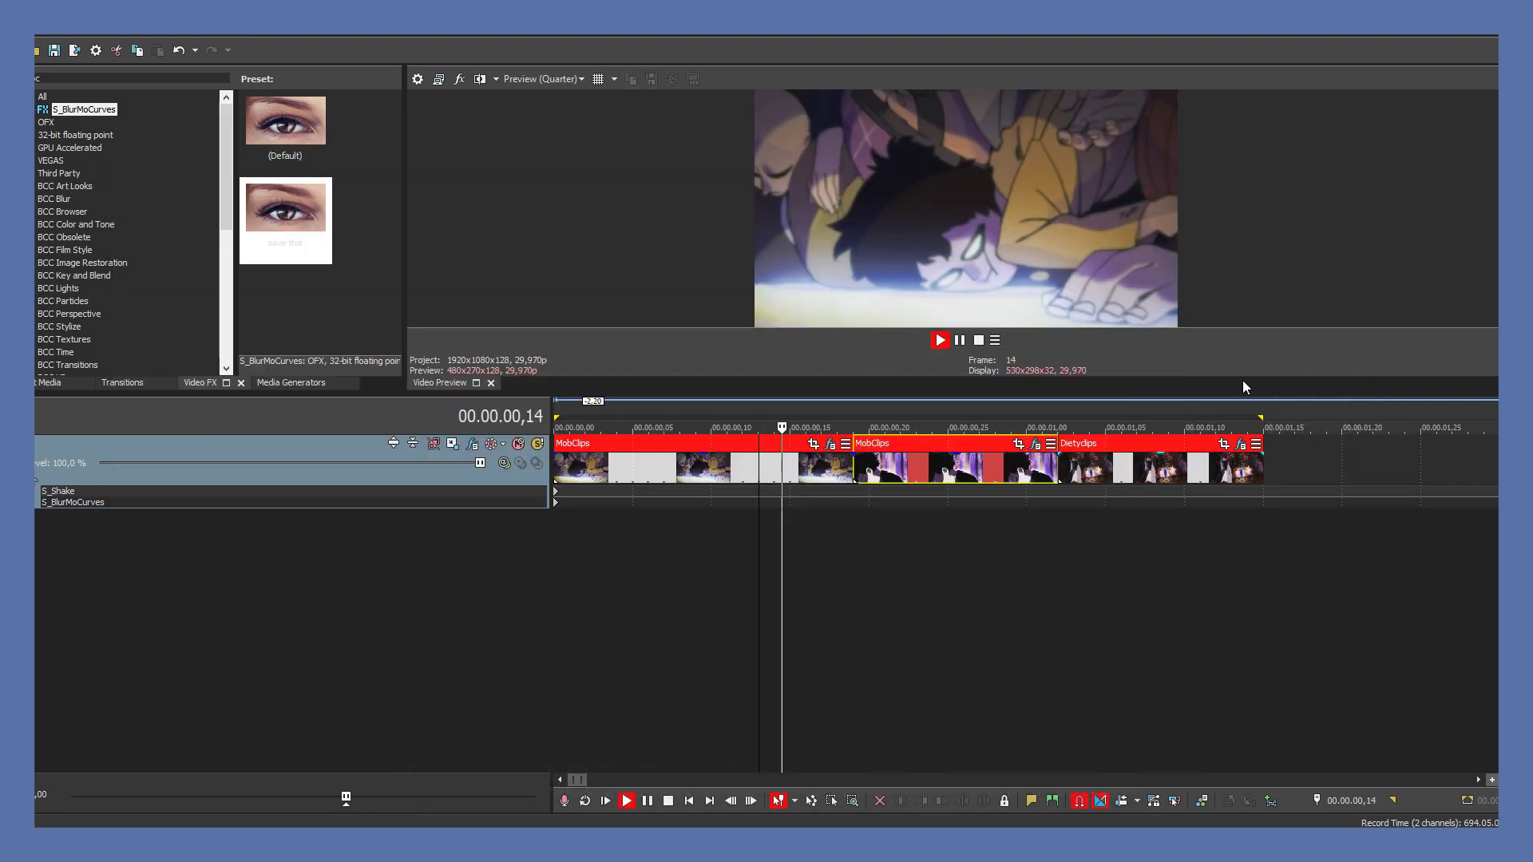
key("space")
Start animating Shift Y from about -0,05 in the third clip's first S_BlurMoCurves.
left_click(1131, 476)
left_click(1240, 446)
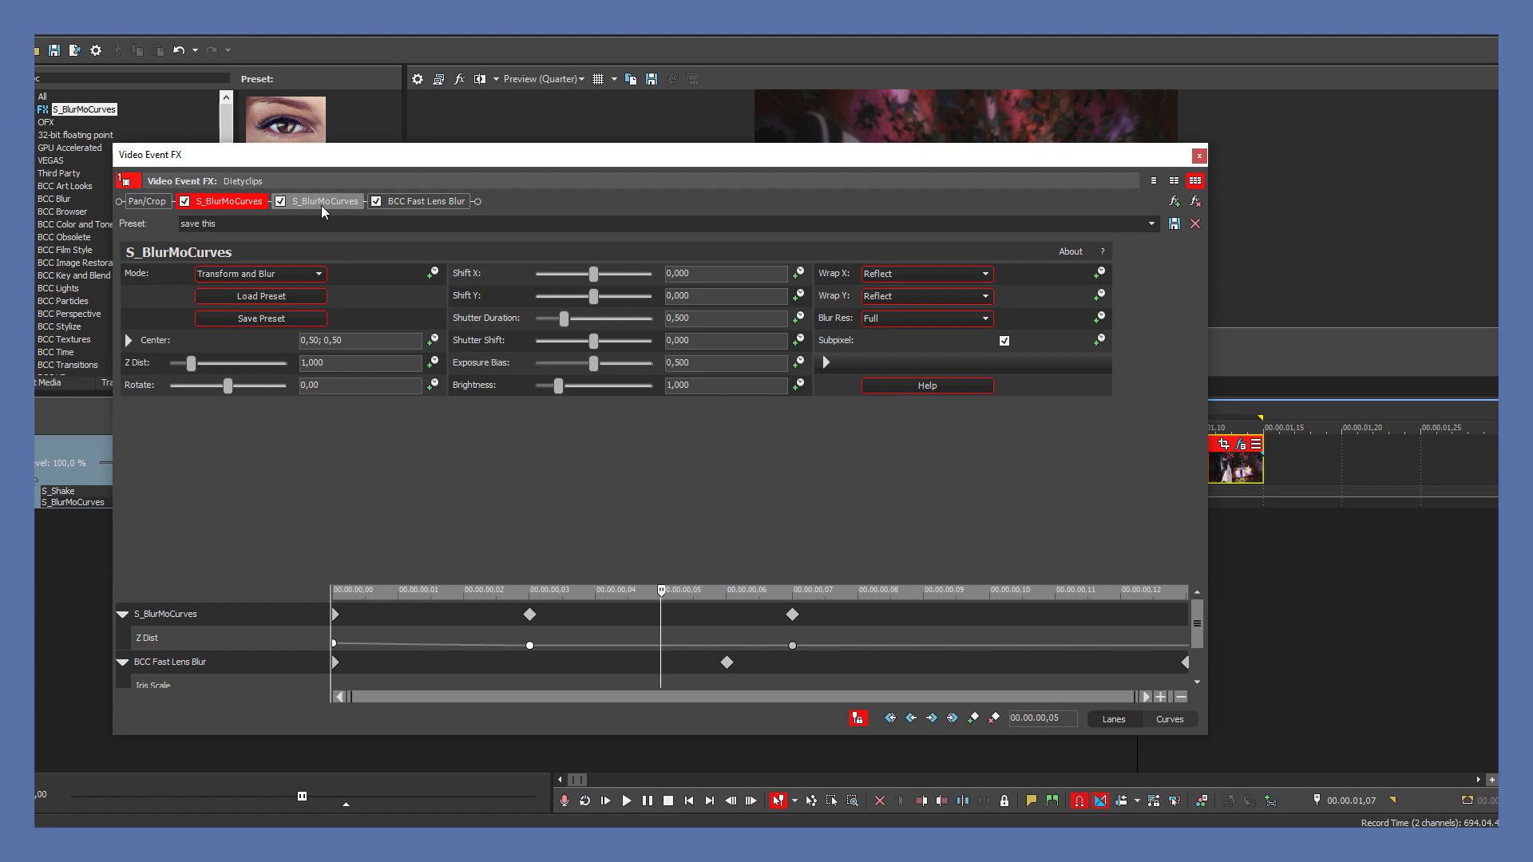
left_click_drag(593, 296, 588, 296)
left_click(697, 296)
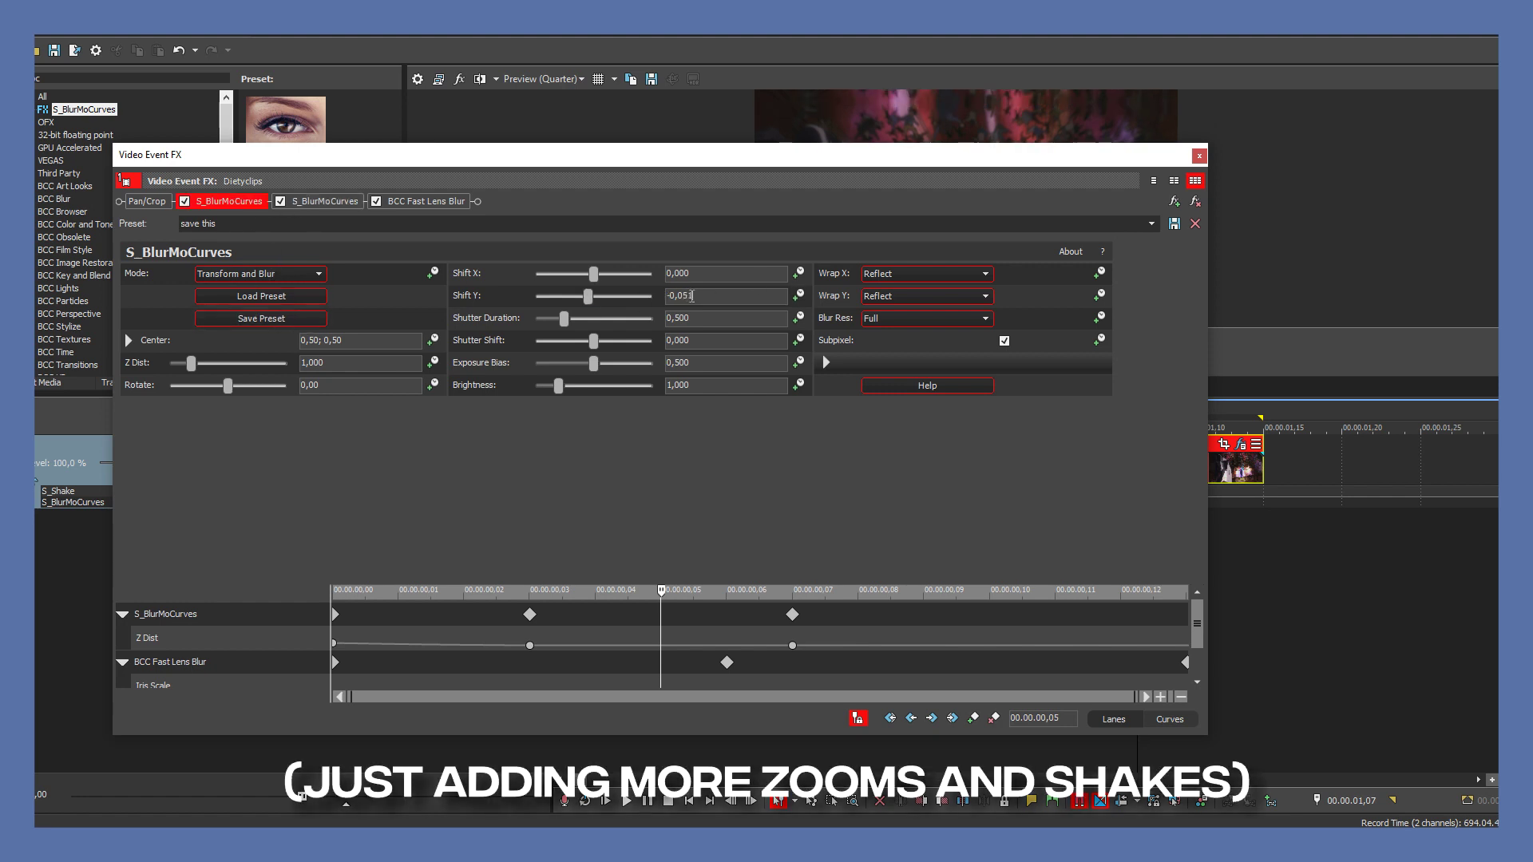
left_click_drag(725, 580, 706, 441)
Keyframe the third clip's Shift Y at 0,050 four frames in and 0,000 at the clip's end.
left_click(595, 597)
left_click(671, 297)
key("BackSpace")
key("Return")
left_click(1159, 598)
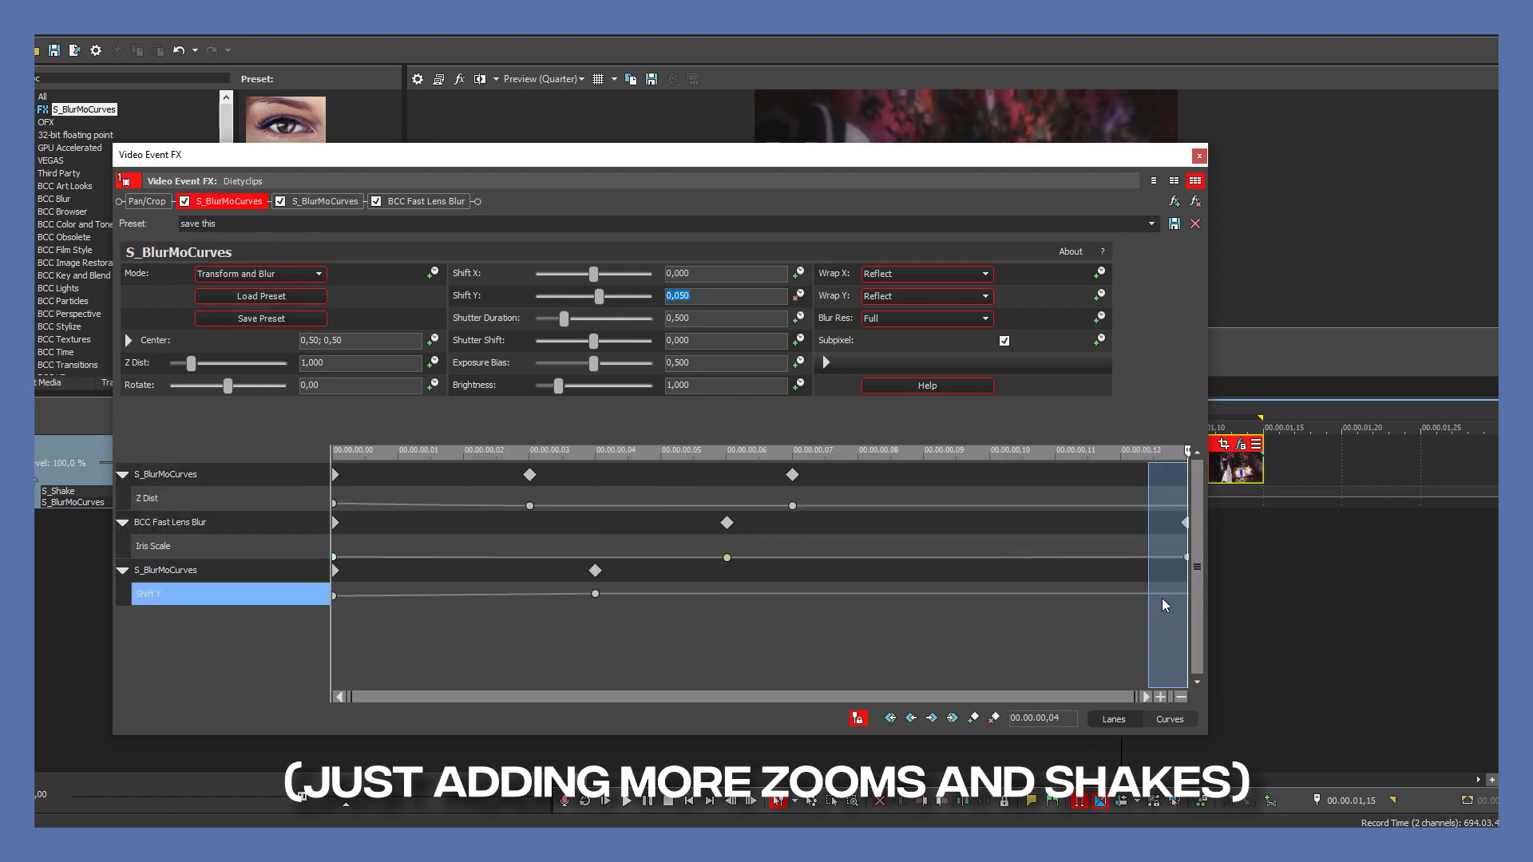
double_click(599, 296)
Enable Rotate keyframing on the third clip, set Rotate to 5,00 four frames in, and go to the clip's end.
left_click(433, 385)
left_click(595, 627)
left_click_drag(228, 386, 228, 394)
left_click_drag(597, 599, 1188, 599)
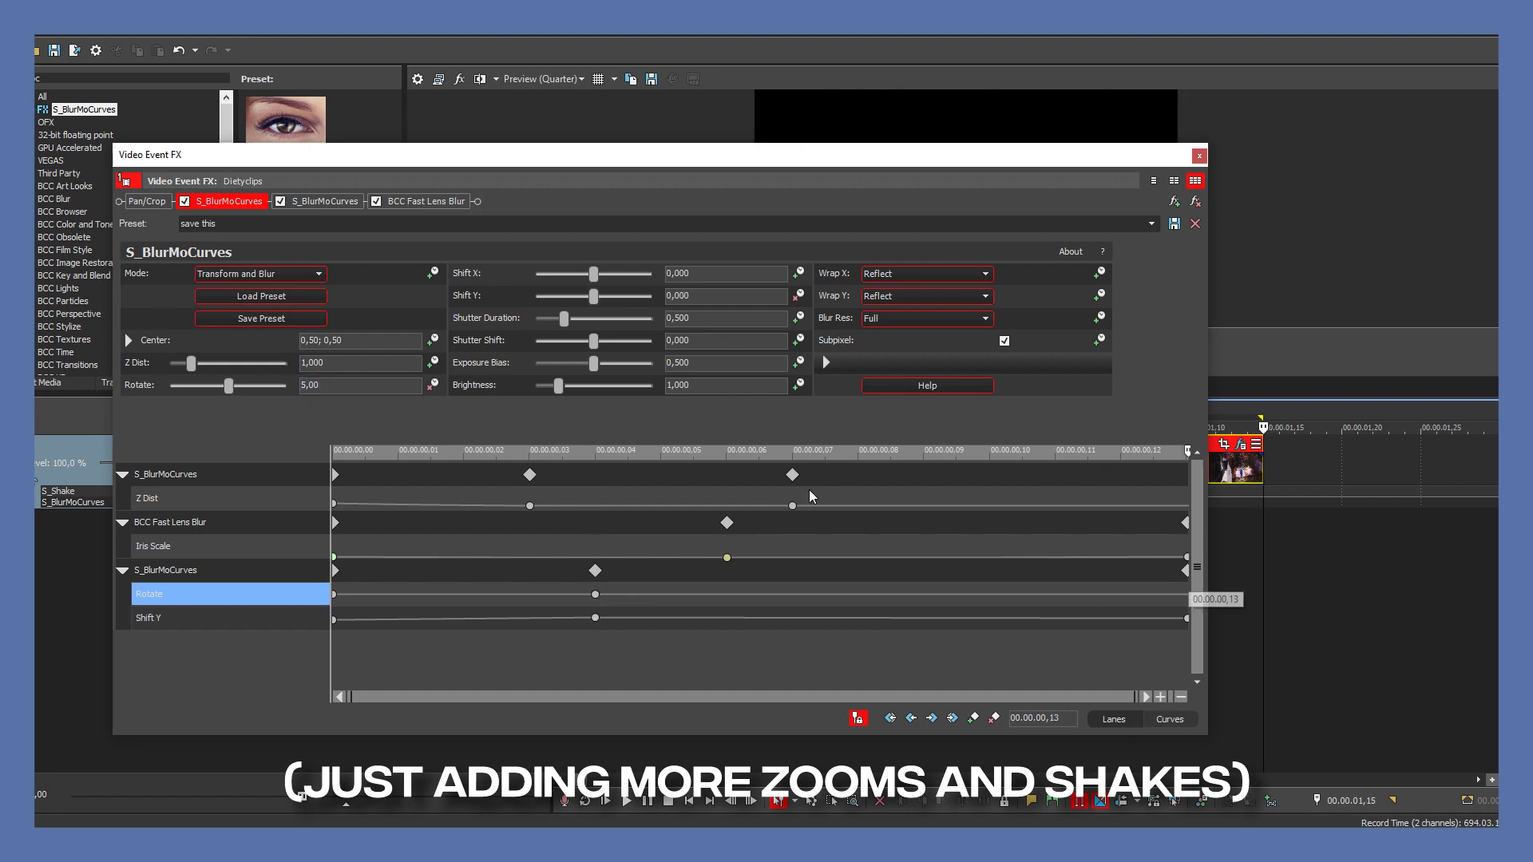
Set the fade types of the third clip's first two shake keyframes.
right_click(334, 595)
left_click(375, 511)
right_click(595, 594)
left_click(639, 511)
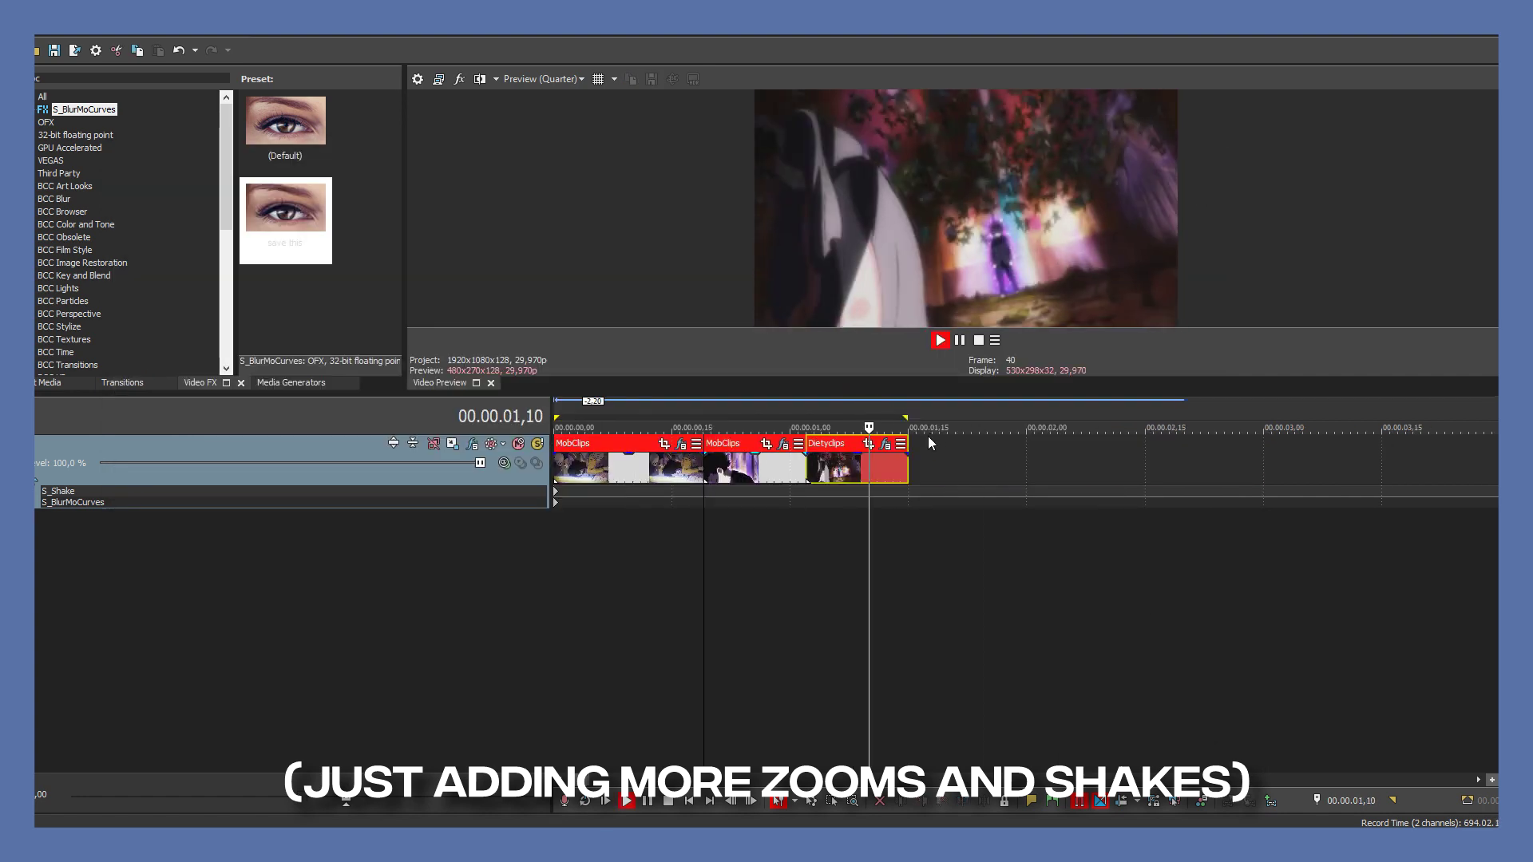
In the first clip's second S_BlurMoCurves, set the starting Z Dist to 0,5.
left_click(782, 443)
left_click(325, 200)
left_click_drag(399, 498, 332, 495)
left_click_drag(328, 363, 208, 364)
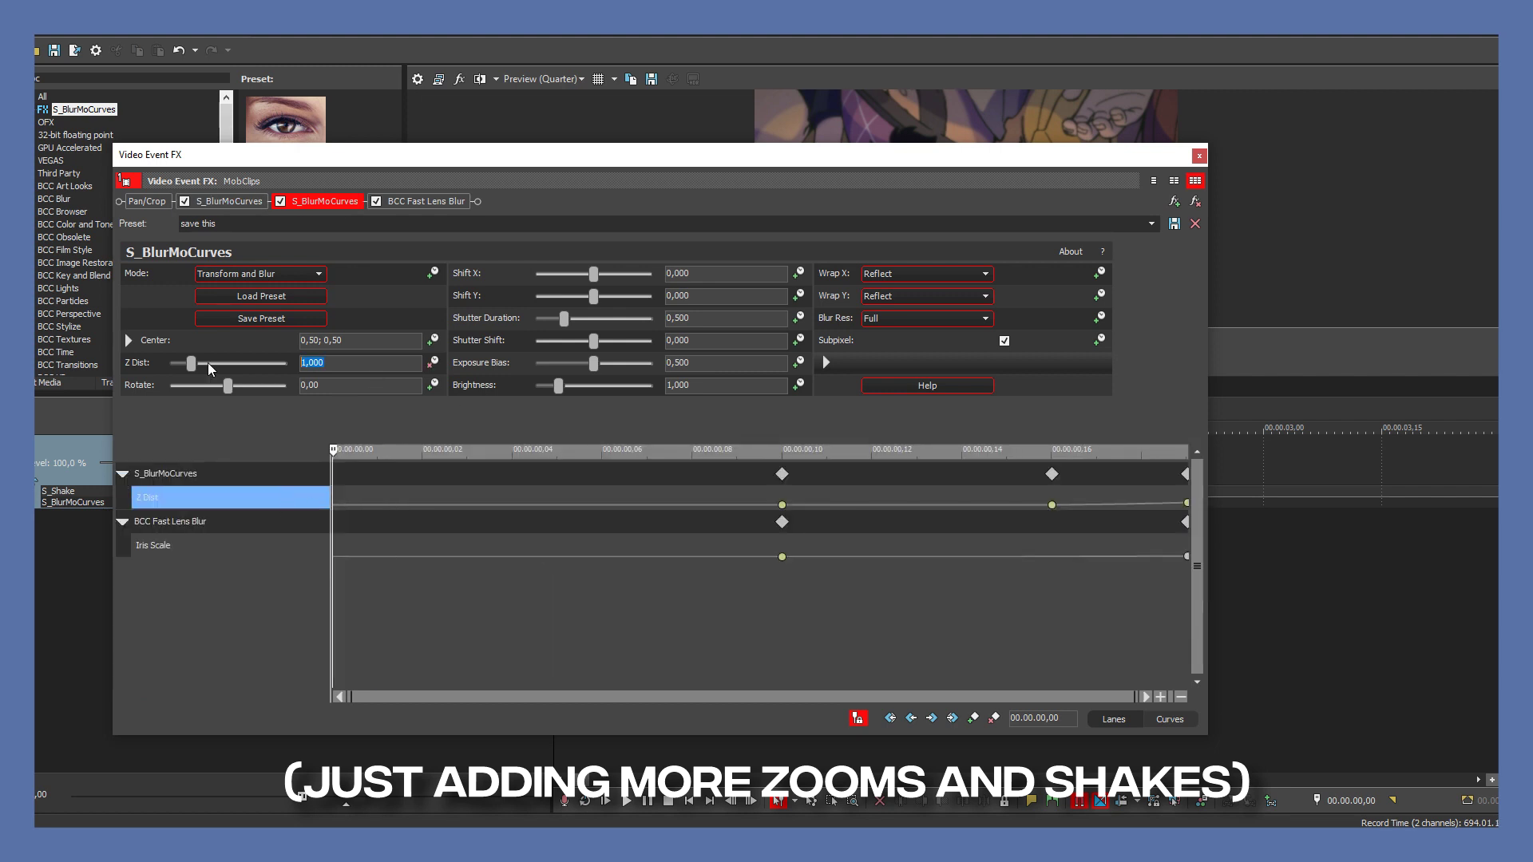
type("0,5")
key("Return")
Keyframe the first clip's Z Dist at 0,9 three frames in.
left_click(469, 502)
left_click_drag(327, 364, 284, 369)
type("0,9")
key("Return")
Smooth the opening zoom by giving the first clip's first two Z Dist keyframes manual curve handles.
right_click(470, 506)
left_click(535, 650)
left_click(1155, 715)
left_click_drag(987, 441, 987, 257)
right_click(472, 611)
left_click(519, 571)
right_click(337, 642)
left_click(384, 600)
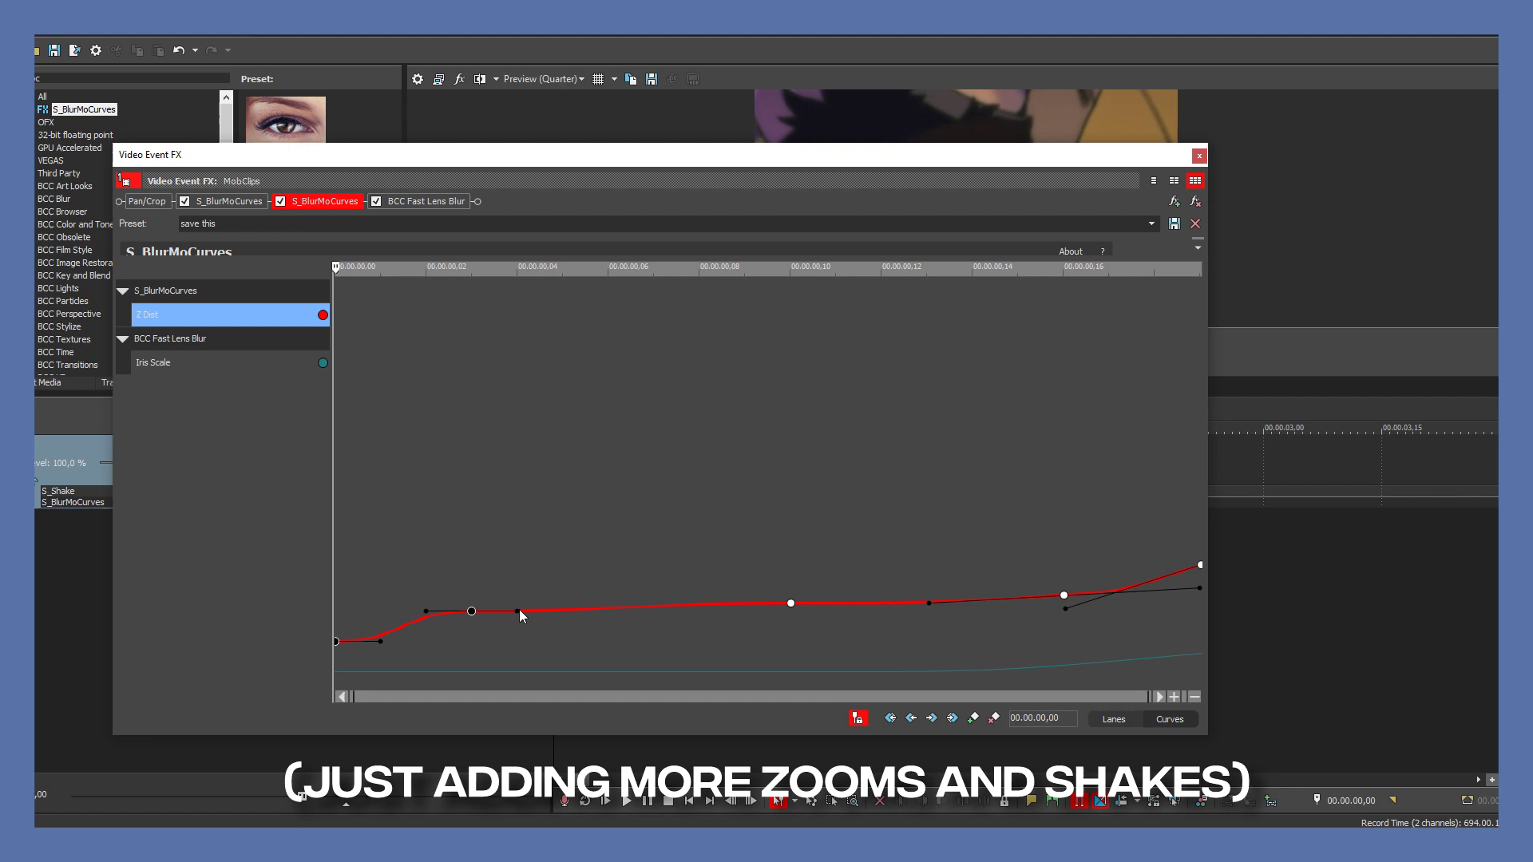
Set Shift Y to -0,05 in the first clip's first S_BlurMoCurves and enable its keyframing at the clip's start.
left_click(229, 202)
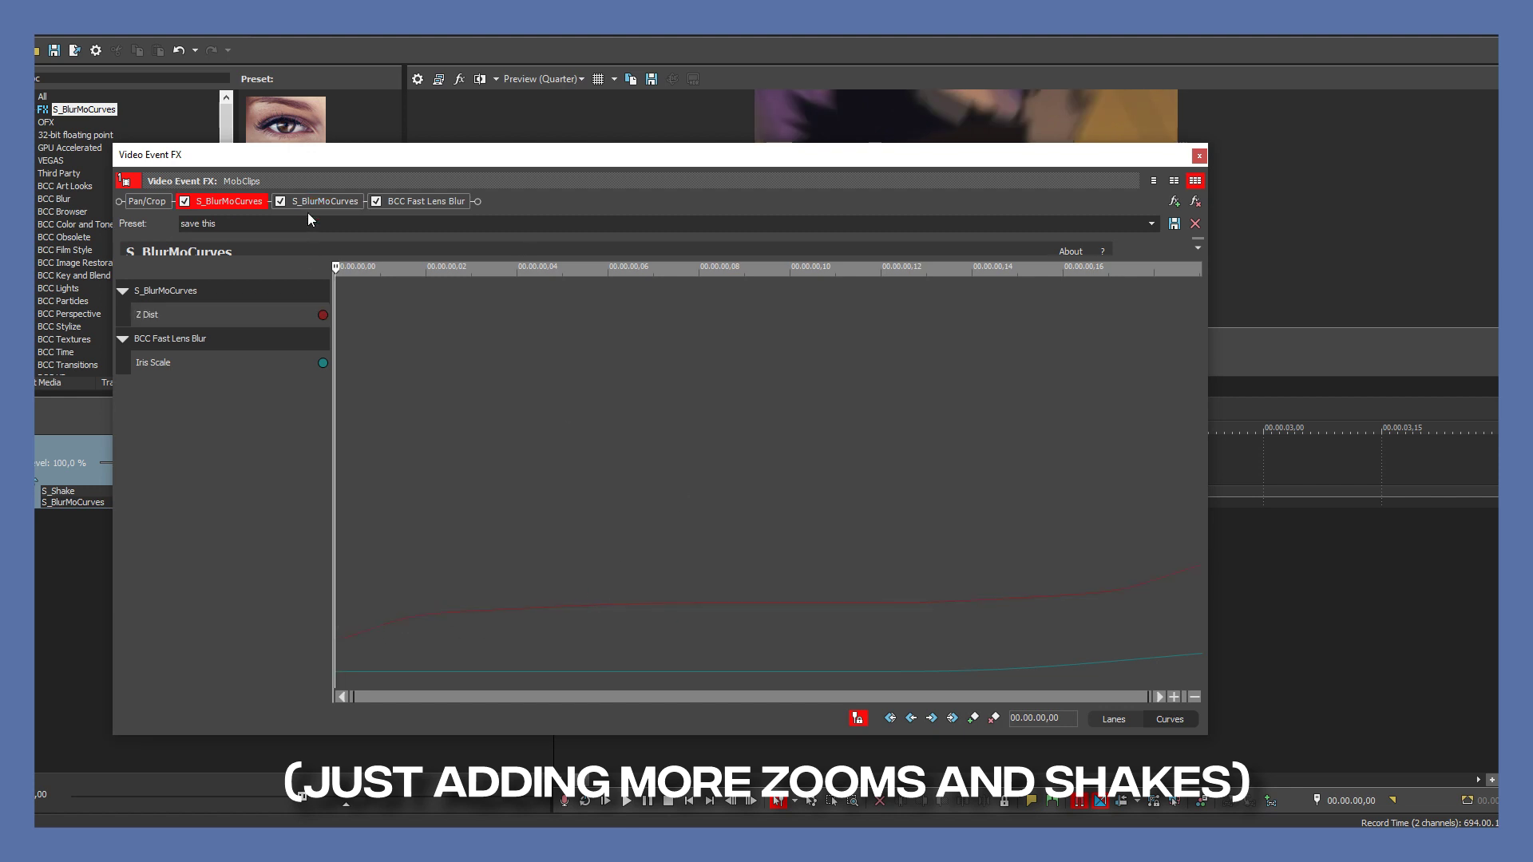
double_click(687, 296)
type("-0,05")
left_click(799, 296)
left_click(1114, 720)
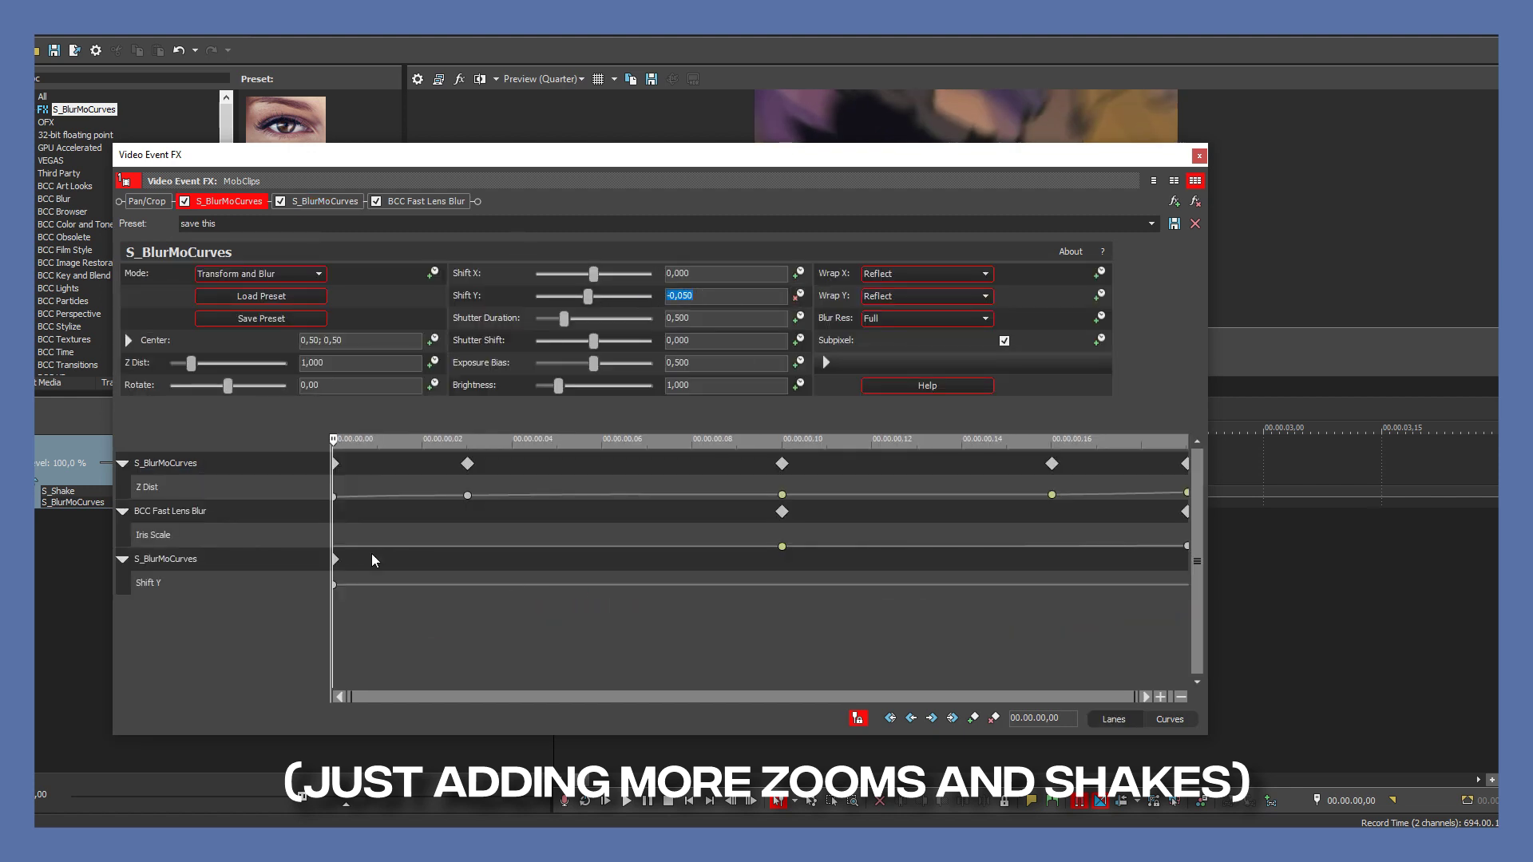
left_click(382, 586)
Keyframe the first clip's Shift Y at 0,050 four frames in.
key("Right")
key("Right")
key("Right")
double_click(683, 296)
type("0,050")
key("Return")
Animate the first clip's Rotate with 5,00 four frames in, adjust the shake keyframes' fades, and close the effects window.
left_click(433, 385)
left_click(513, 584)
double_click(313, 386)
type("5")
left_click(335, 609)
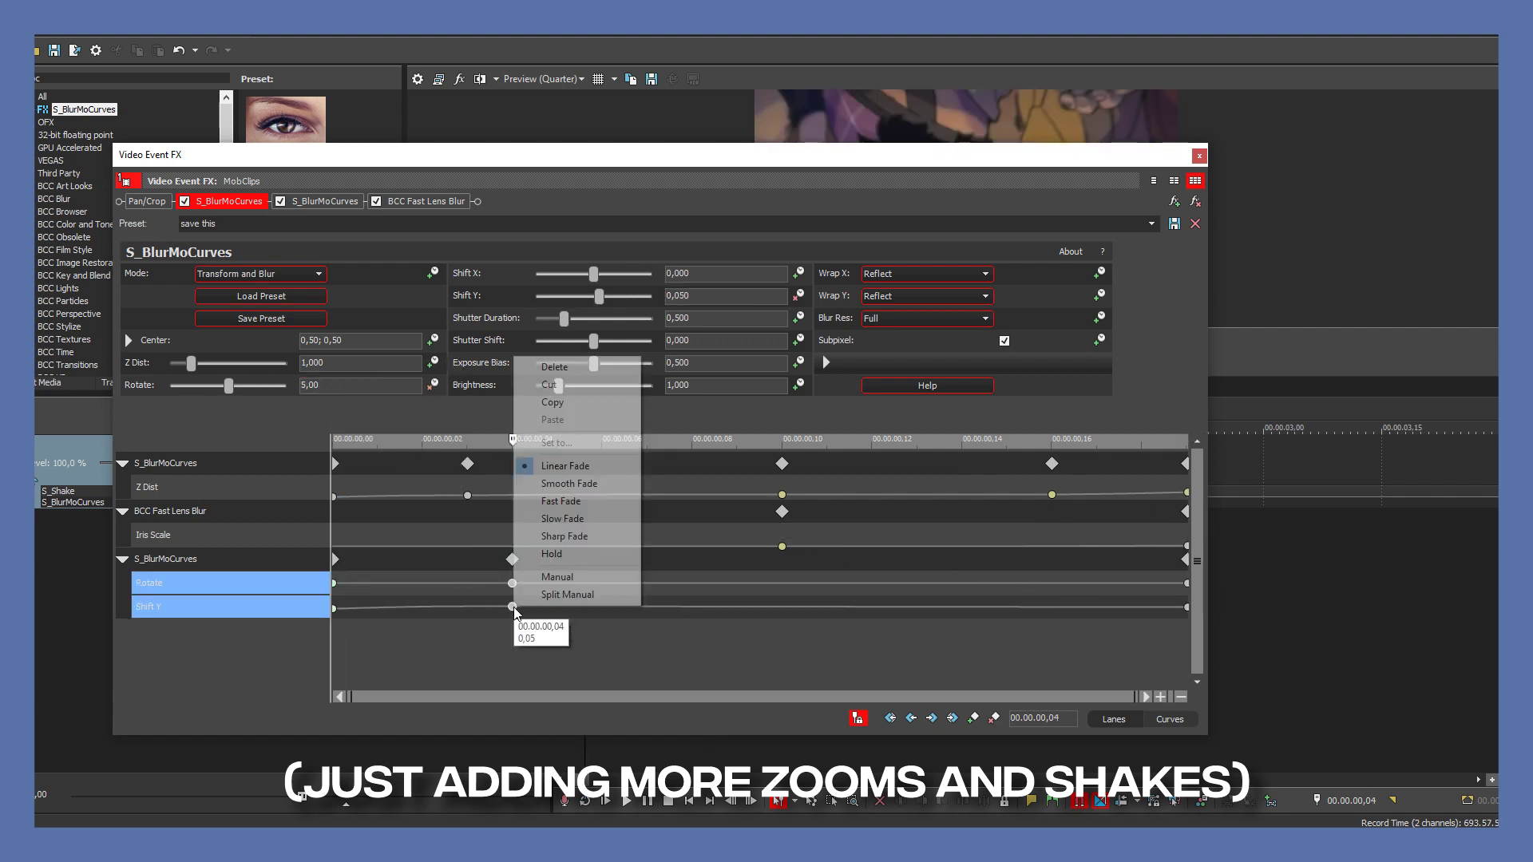
left_click(1200, 156)
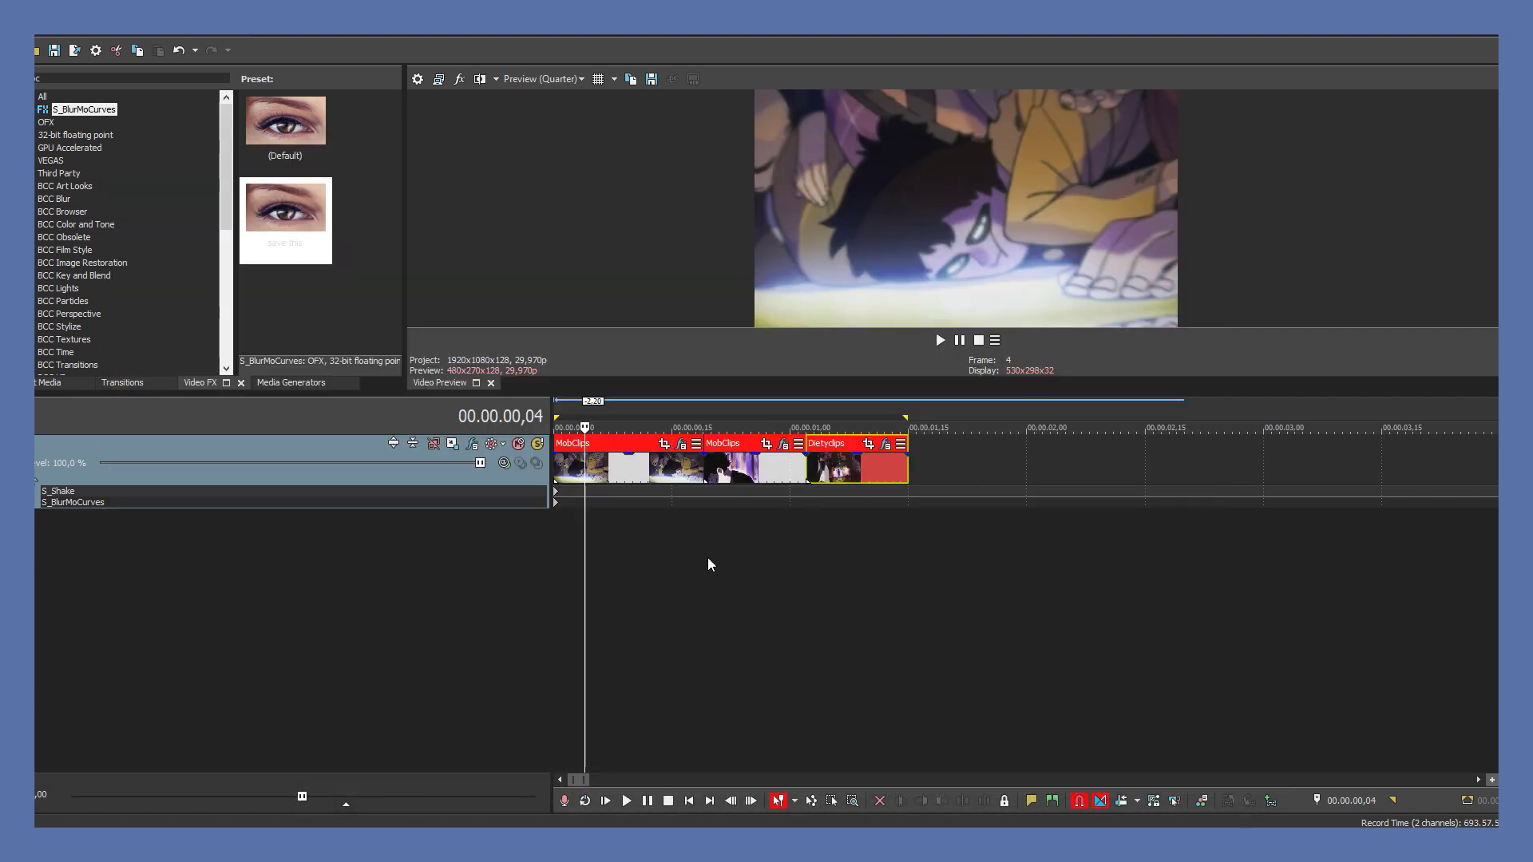
Build a RAM preview of all three clips and play back the sequence.
key("shift+b")
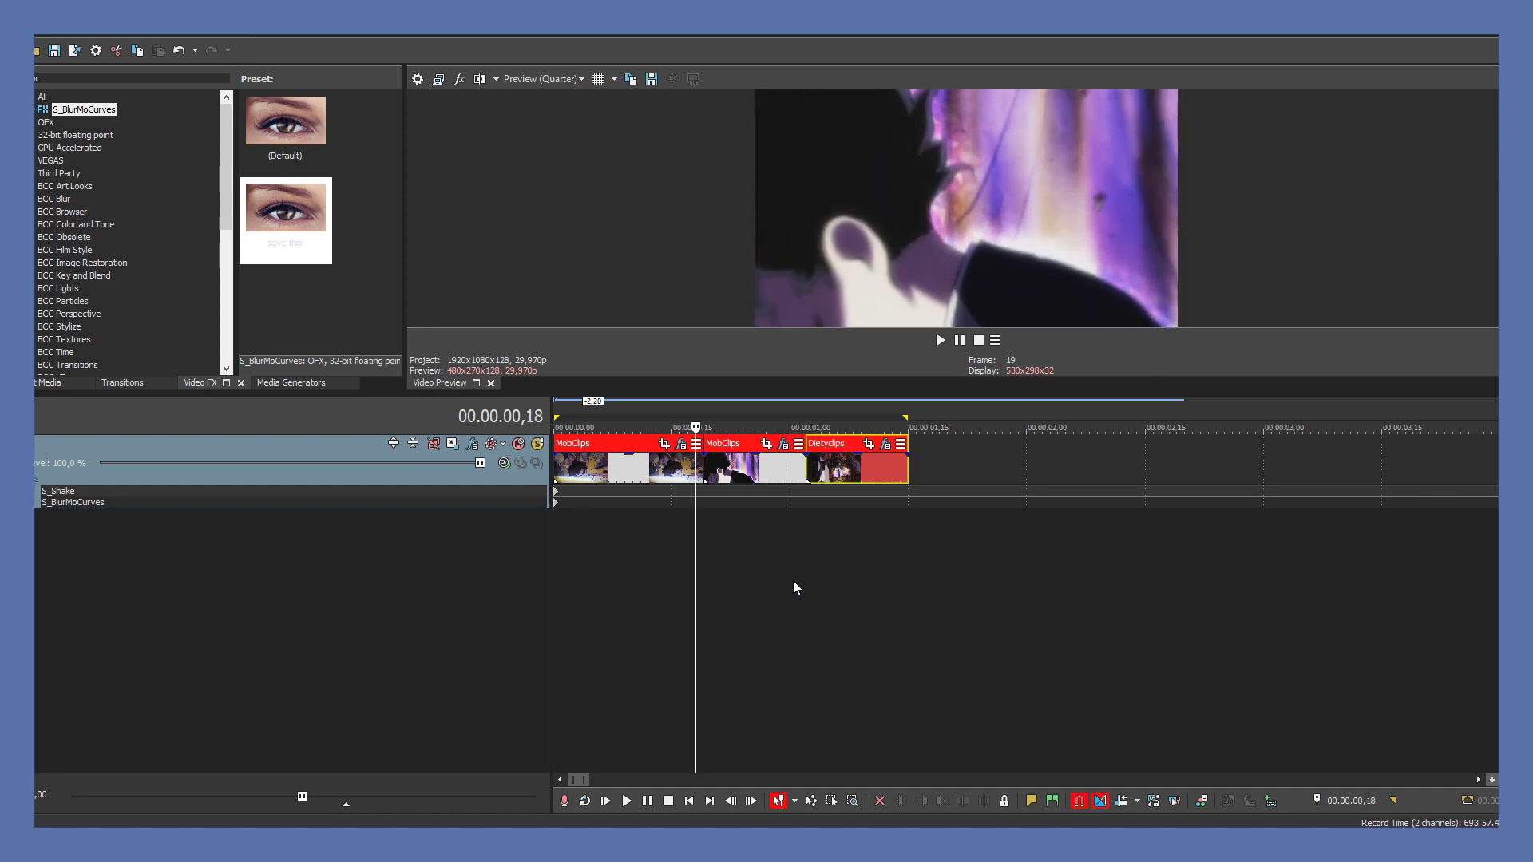
key("space")
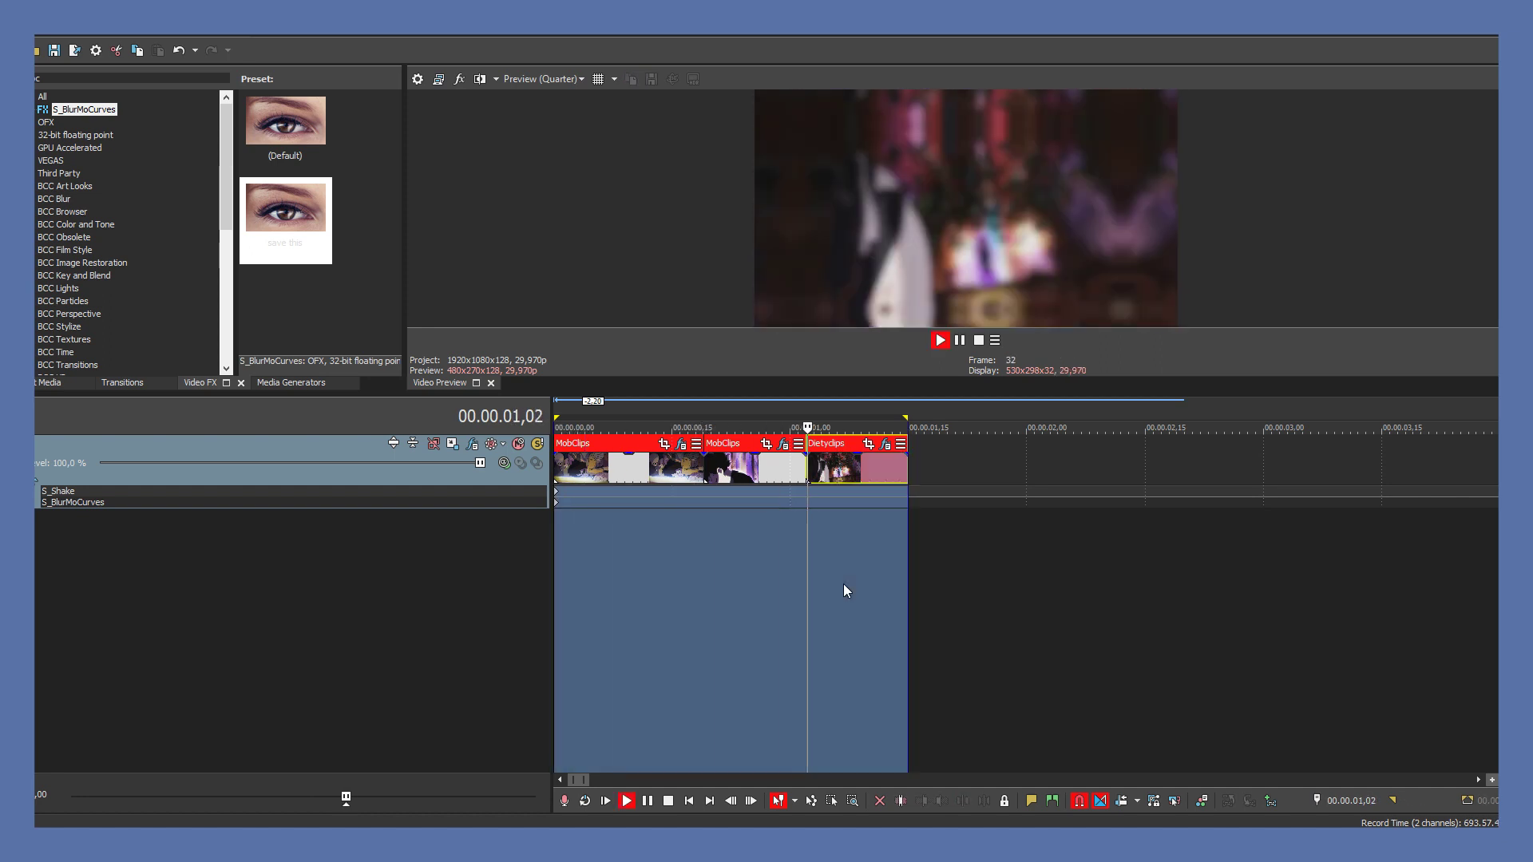
key("space")
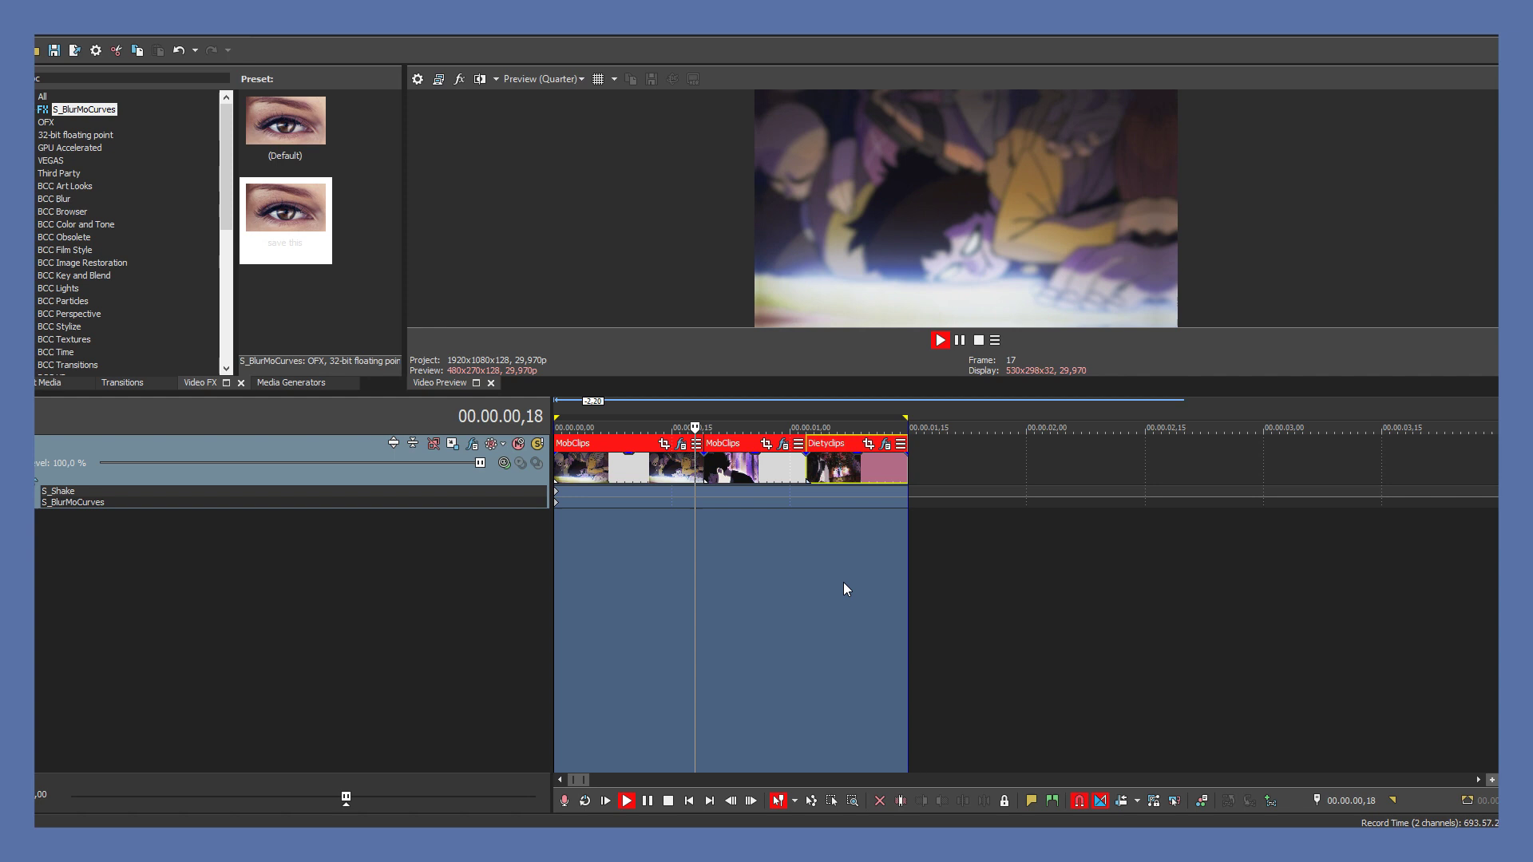
Replay the three-clip sequence to review the transitions and shakes, and stop playback.
key("space")
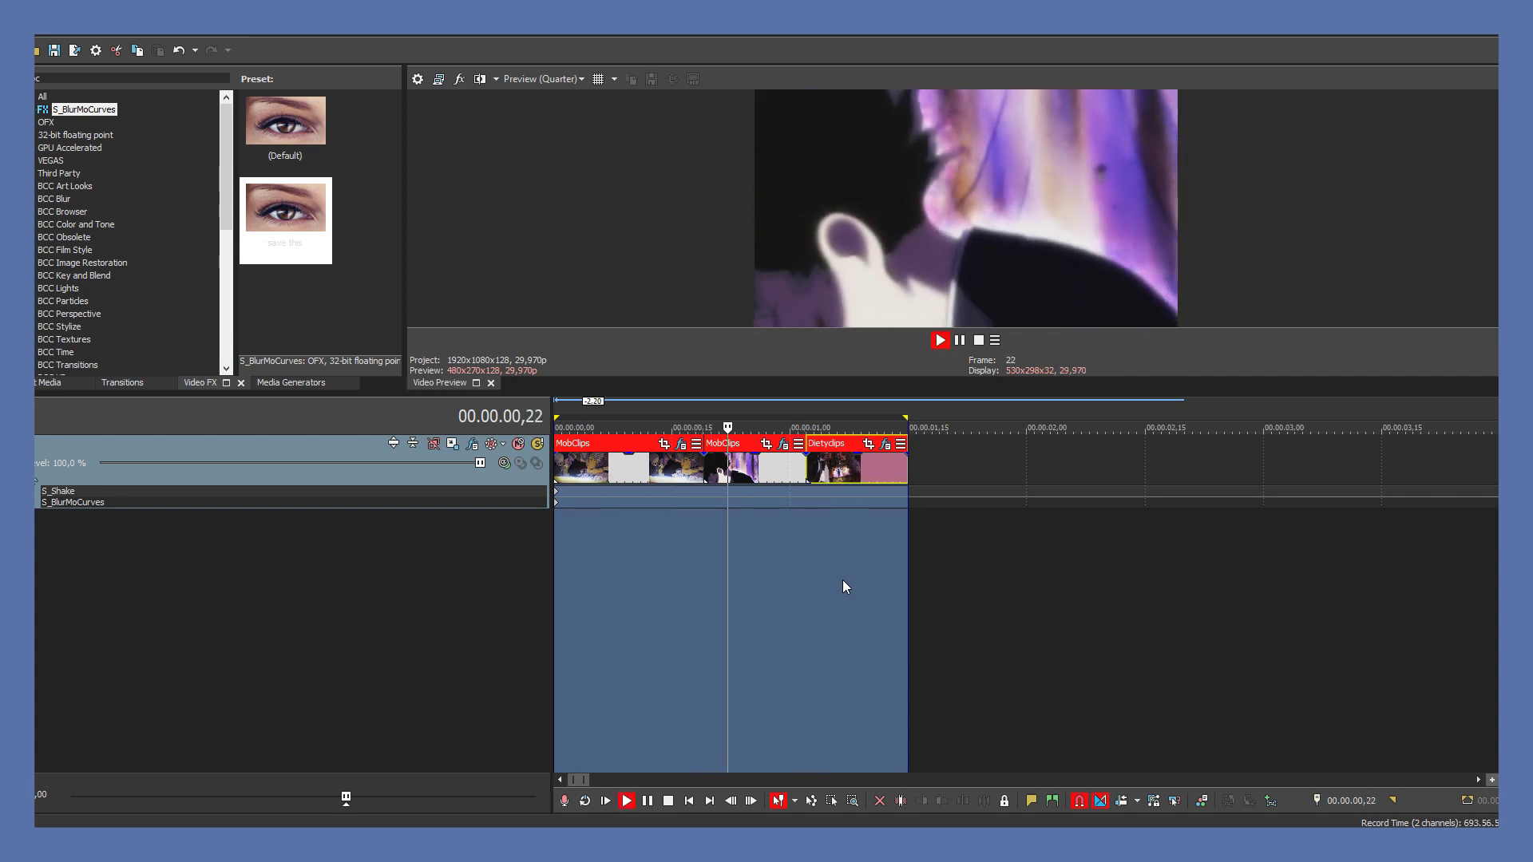
key("space")
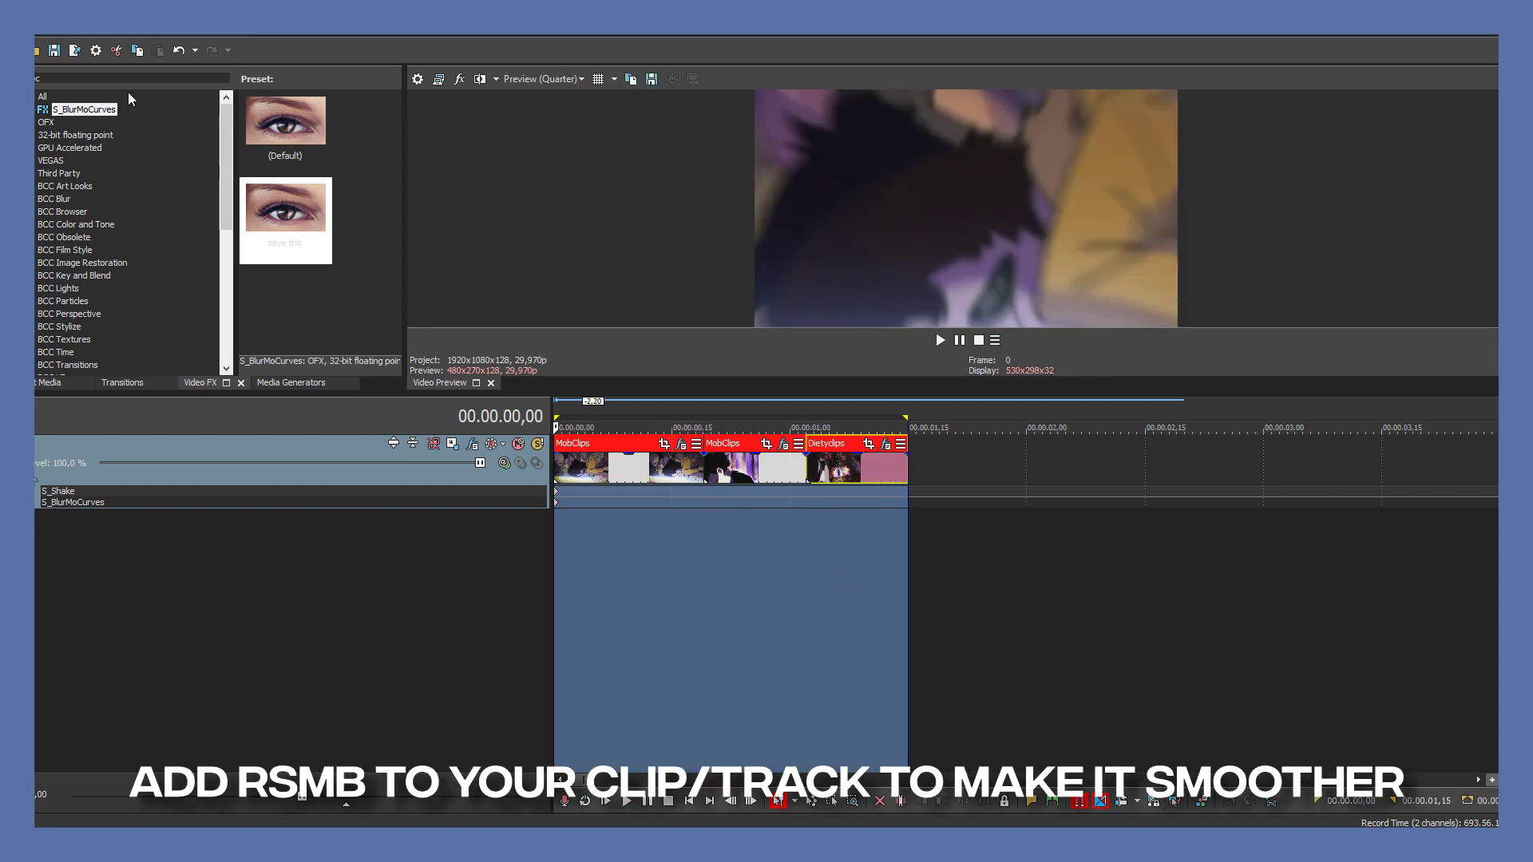
Add the RSMB effect with its default preset to the whole video track and play back the final result.
type("rsmb")
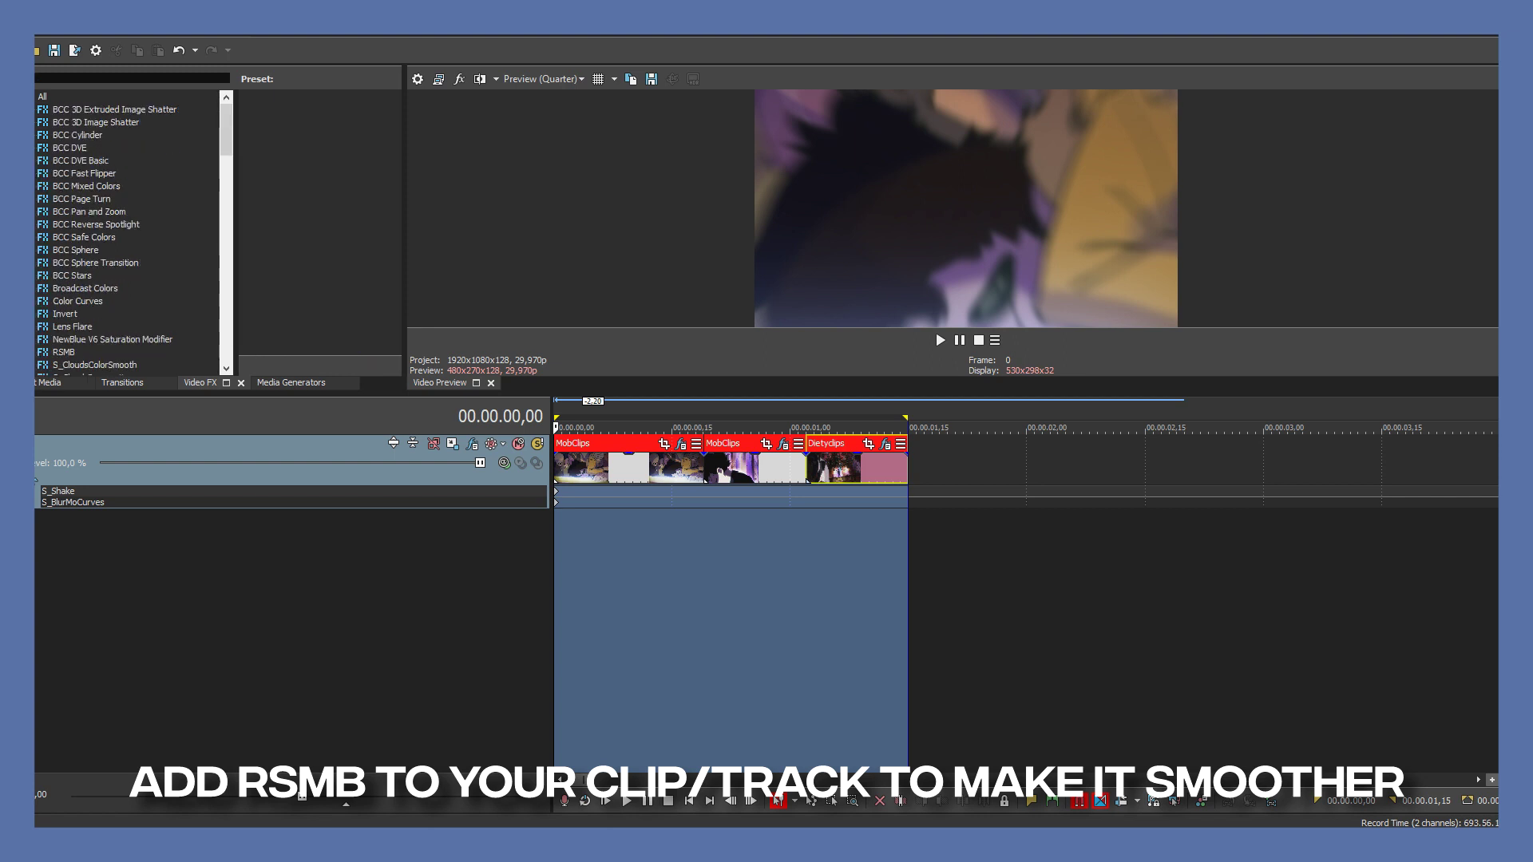
left_click(298, 134)
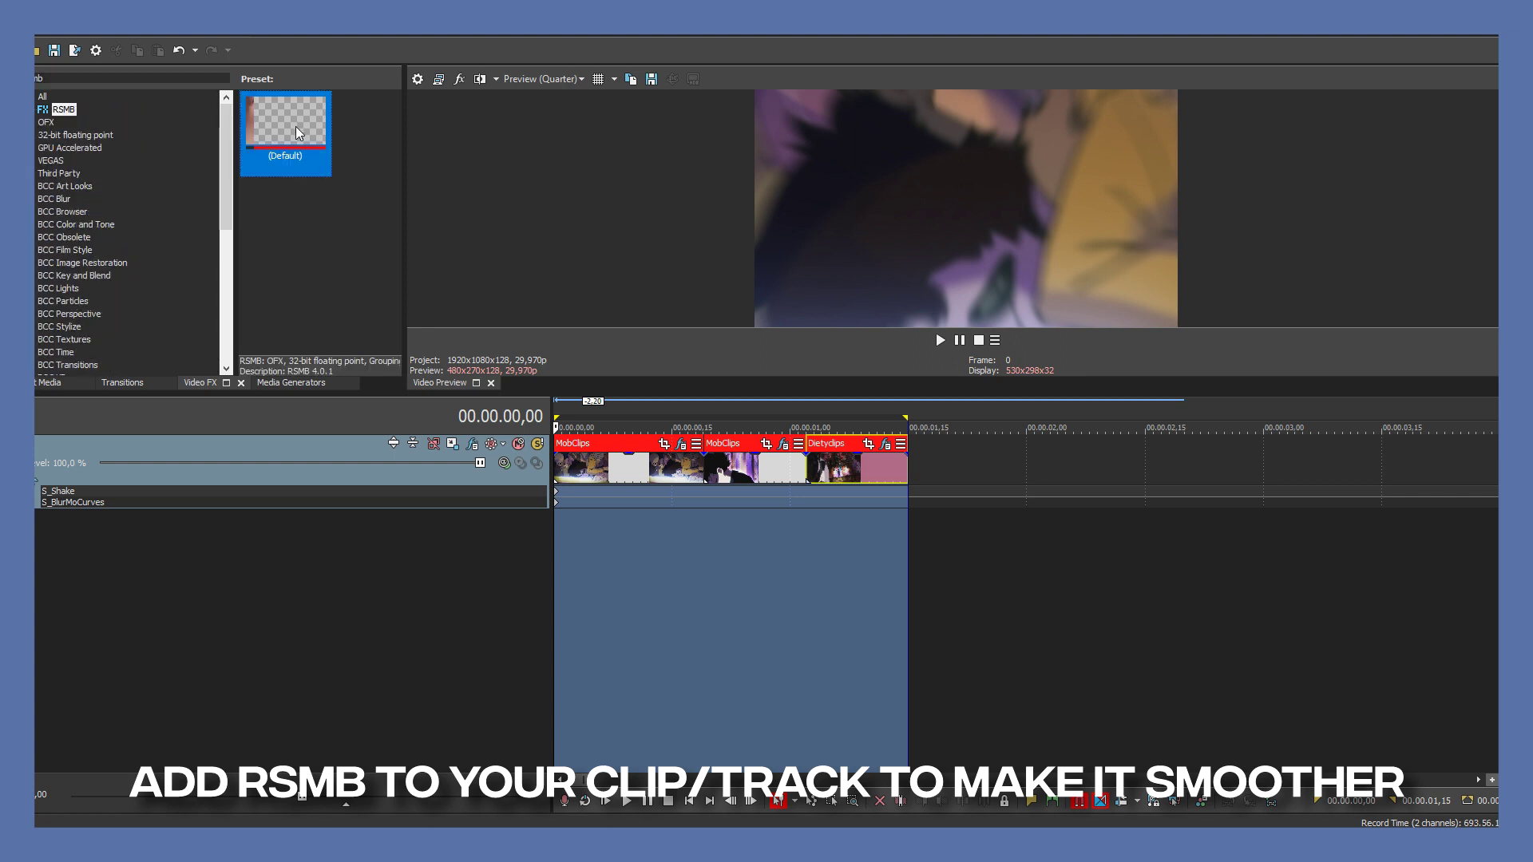
left_click_drag(88, 465, 89, 467)
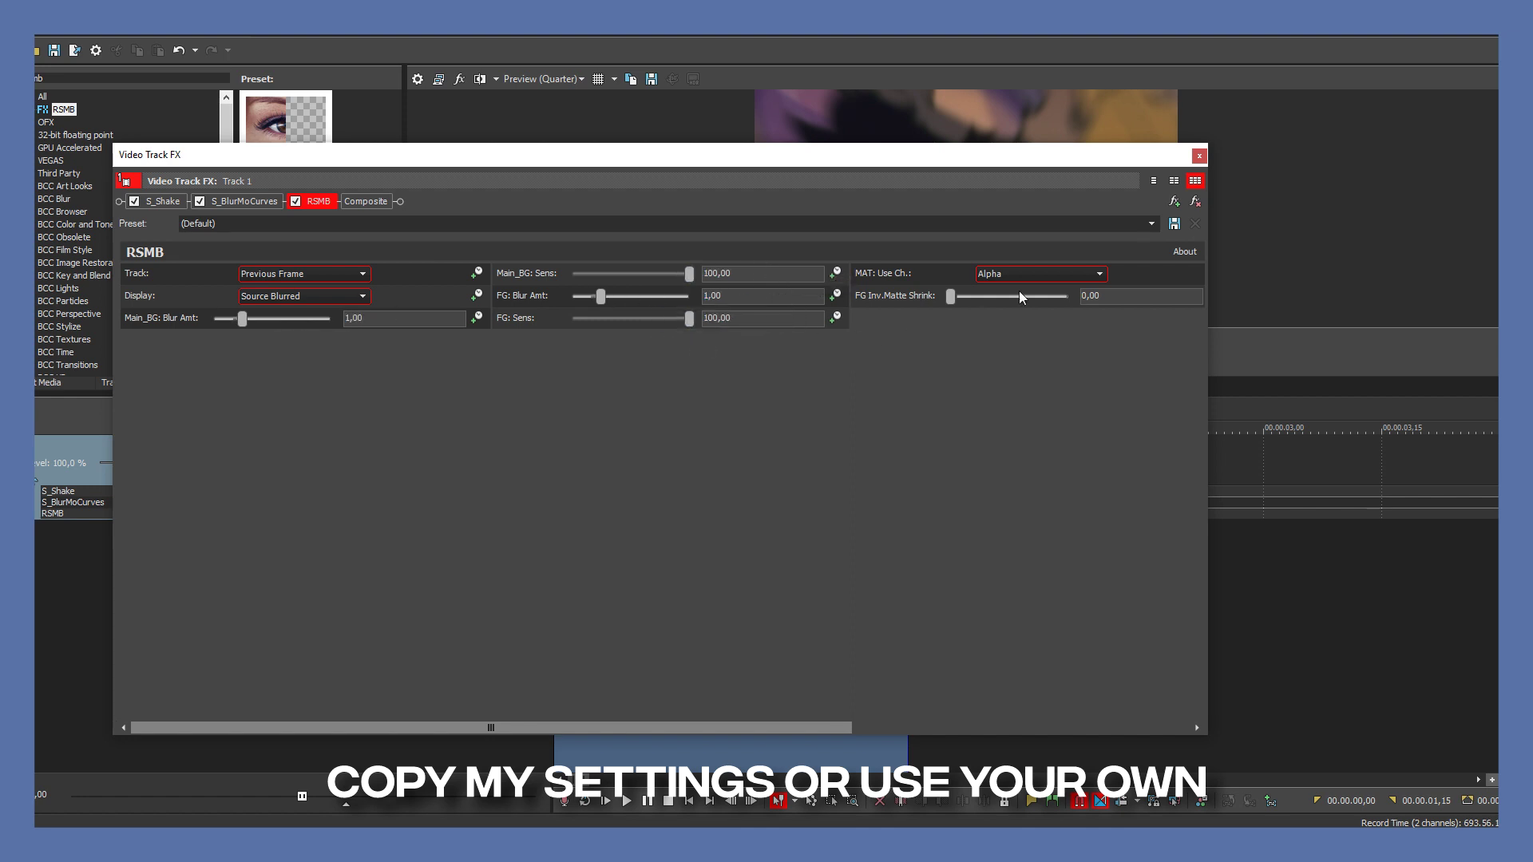
left_click(1200, 156)
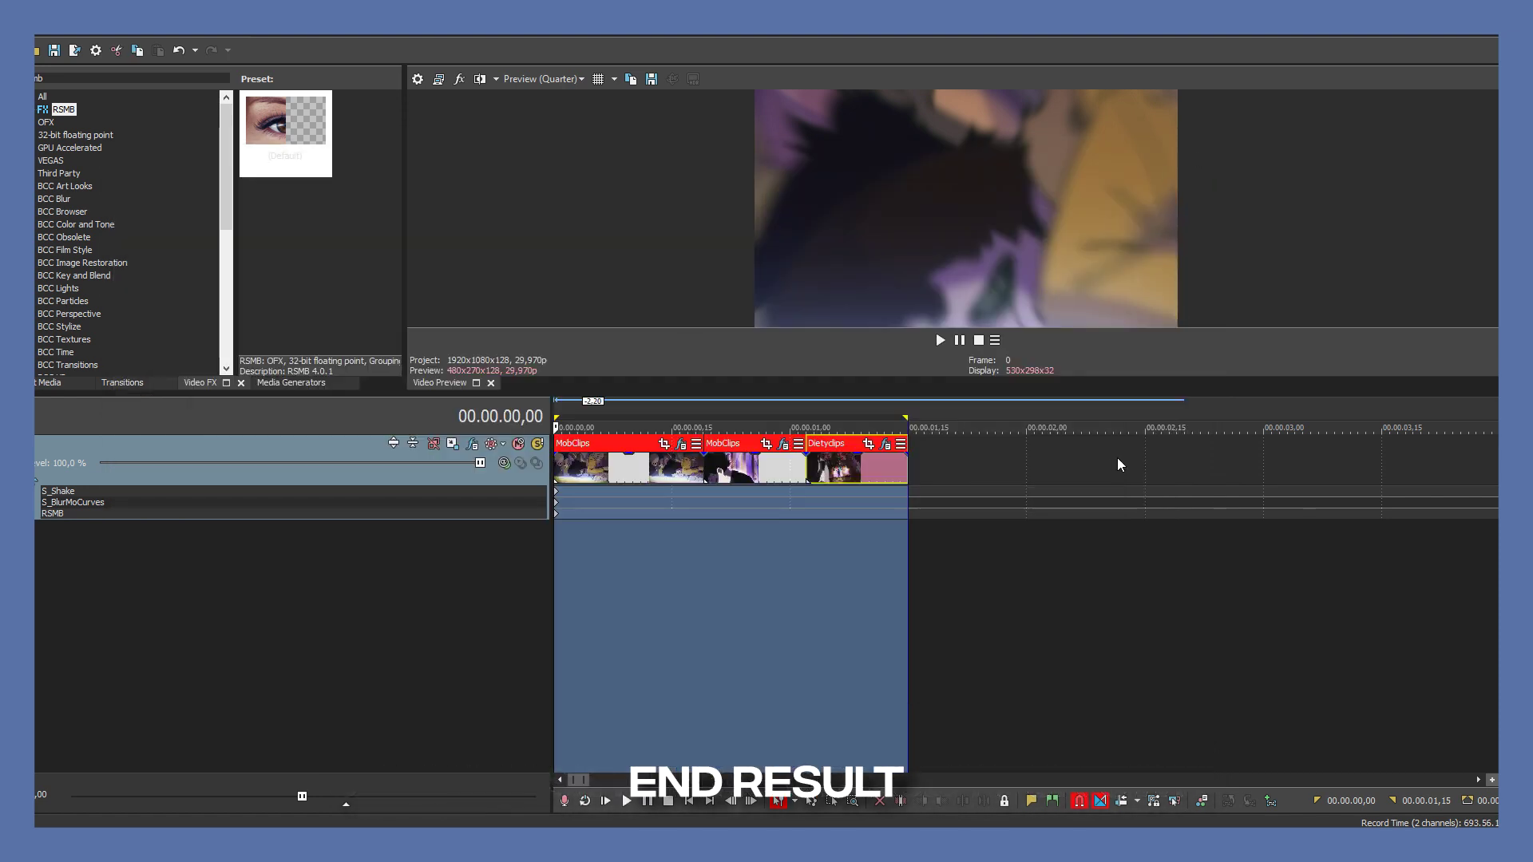
key("space")
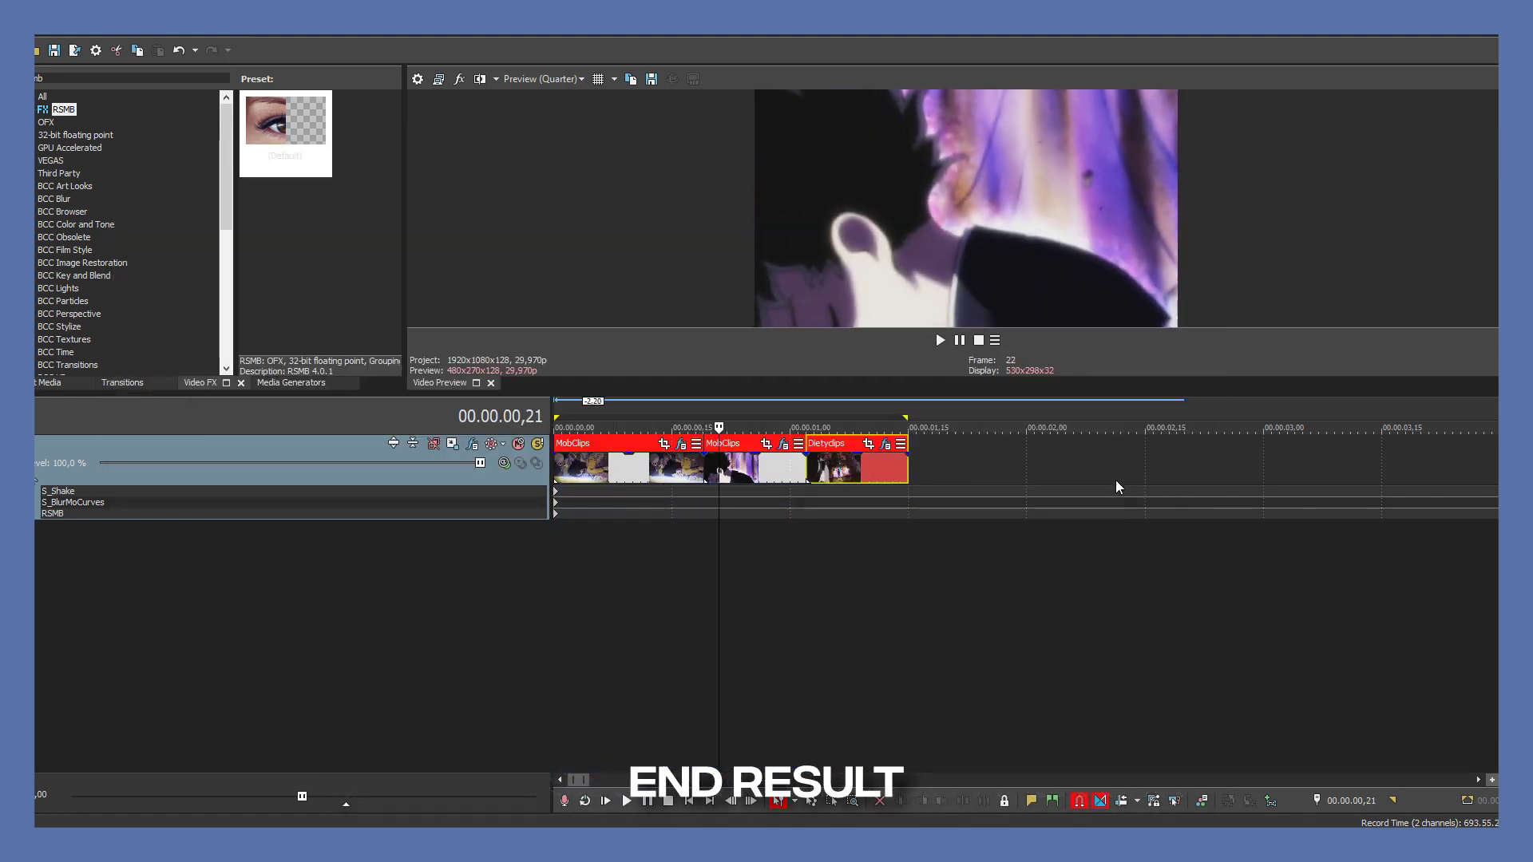